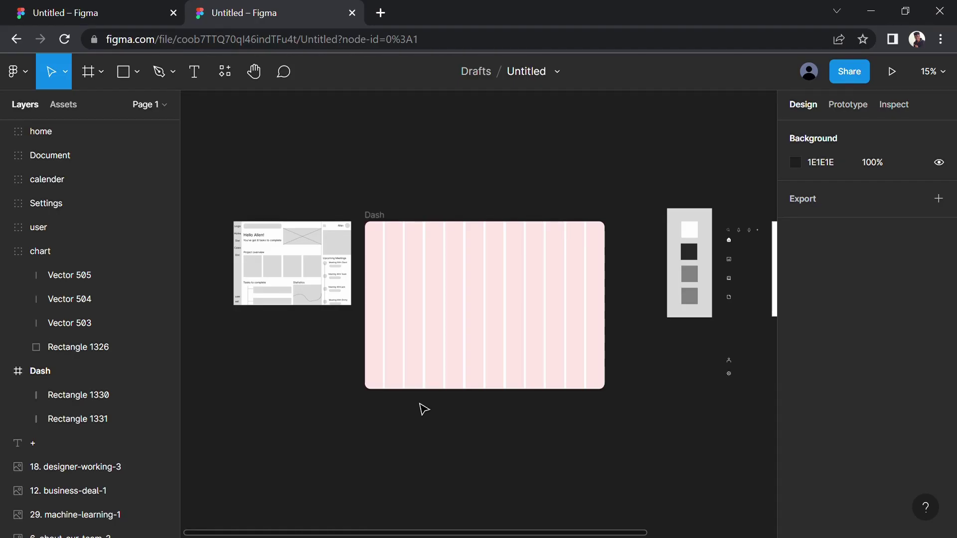
Pan and zoom the canvas from the home wireframe over to the empty Dash frame
scroll(286, 280, "up", 1)
scroll(286, 280, "up", 2)
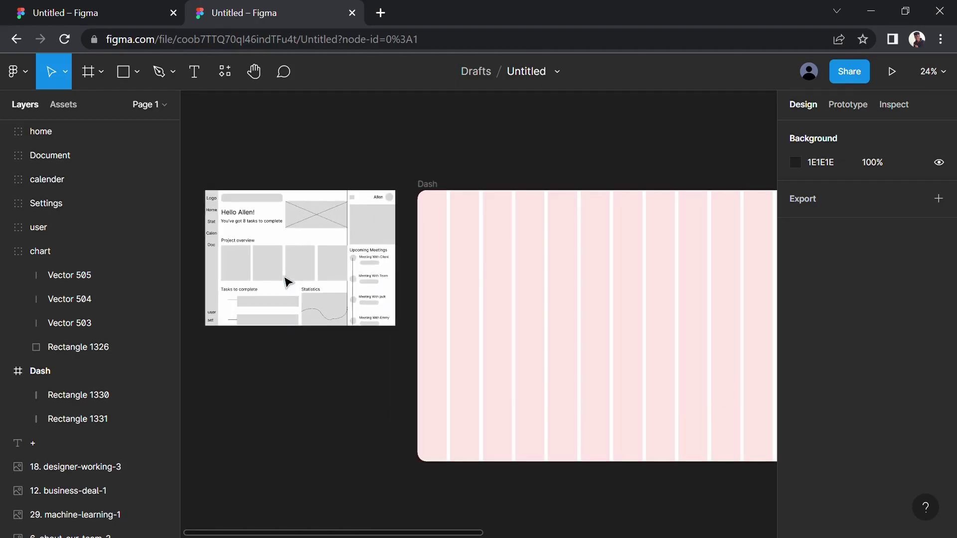
scroll(286, 279, "up", 1)
left_click_drag(276, 406, 411, 447)
scroll(411, 447, "up", 3)
scroll(420, 425, "up", 2)
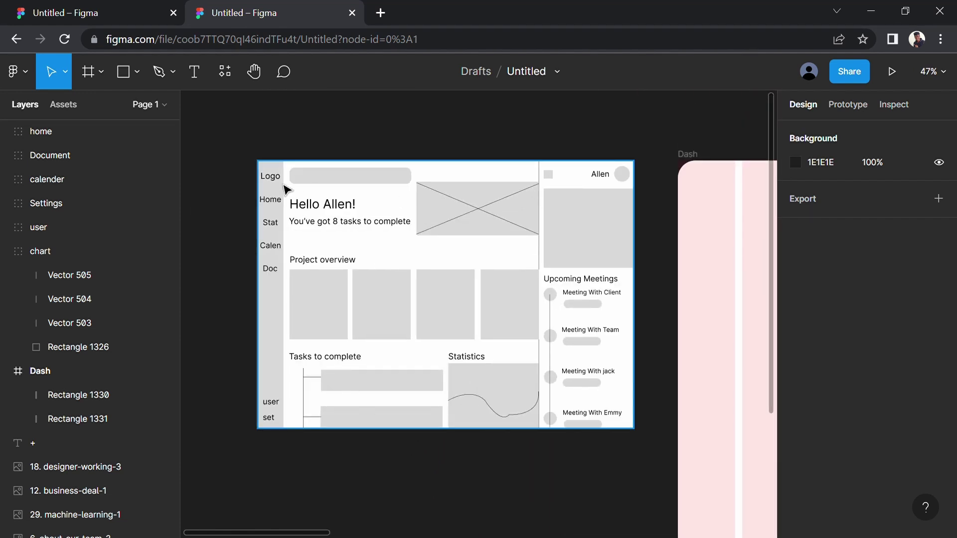
scroll(298, 205, "up", 1)
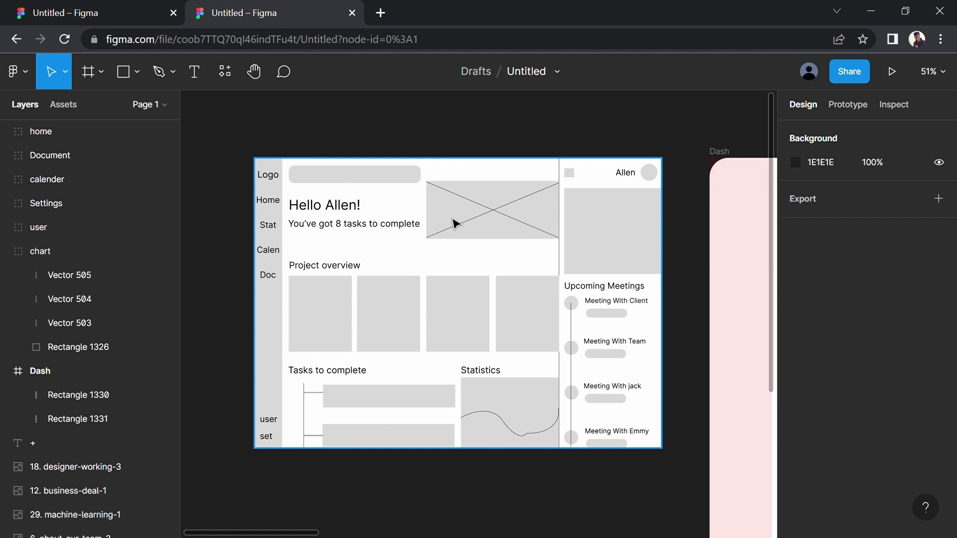
scroll(684, 199, "down", 2)
mouse_move(684, 199)
left_mouse_down()
mouse_move(370, 199)
mouse_move(349, 151)
mouse_move(349, 177)
left_mouse_up()
scroll(358, 152, "down", 1)
Delete thin bars Rectangle 1330 and 1331 from Dash's left edge, leaving the frame empty
left_click(352, 164)
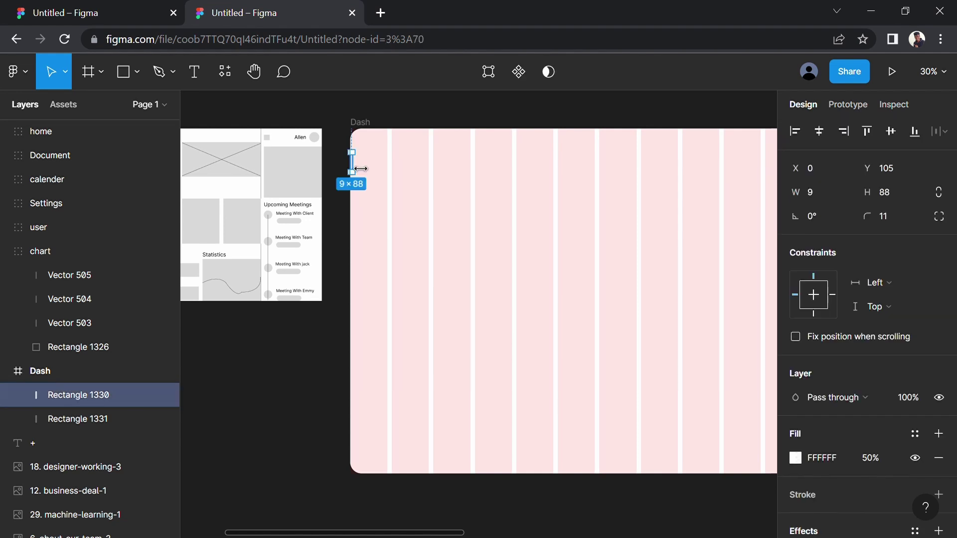
key("Delete")
left_click(353, 165)
key("Delete")
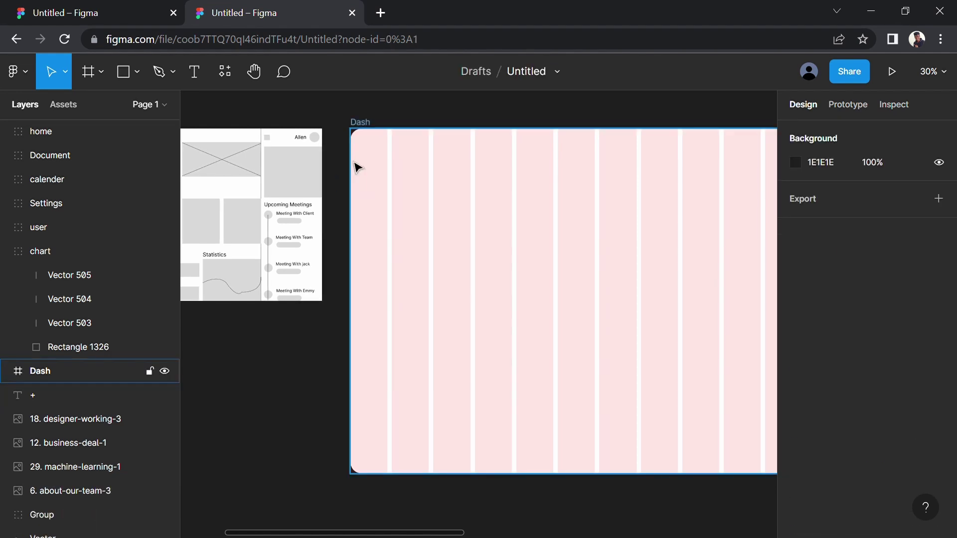
scroll(391, 126, "down", 3)
left_click(384, 128)
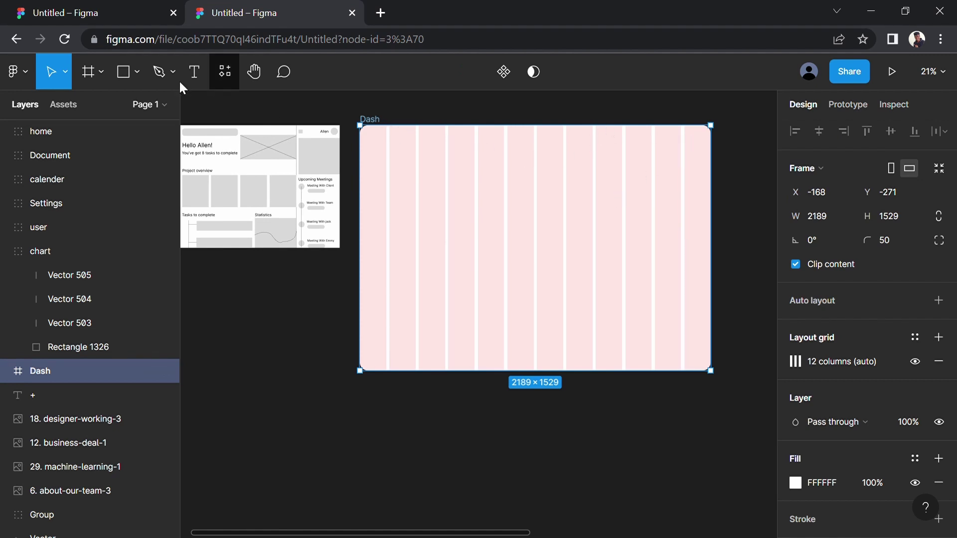
left_click(101, 74)
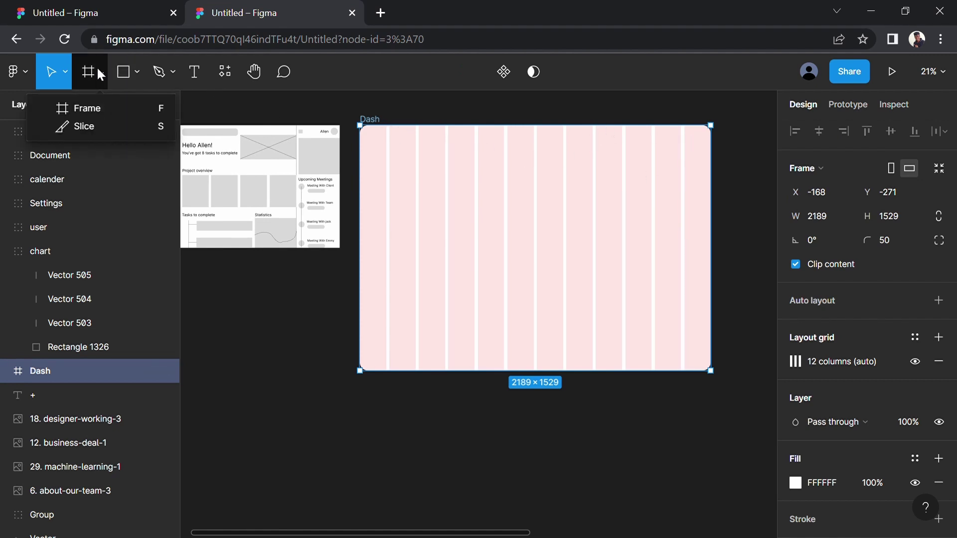
left_click(86, 108)
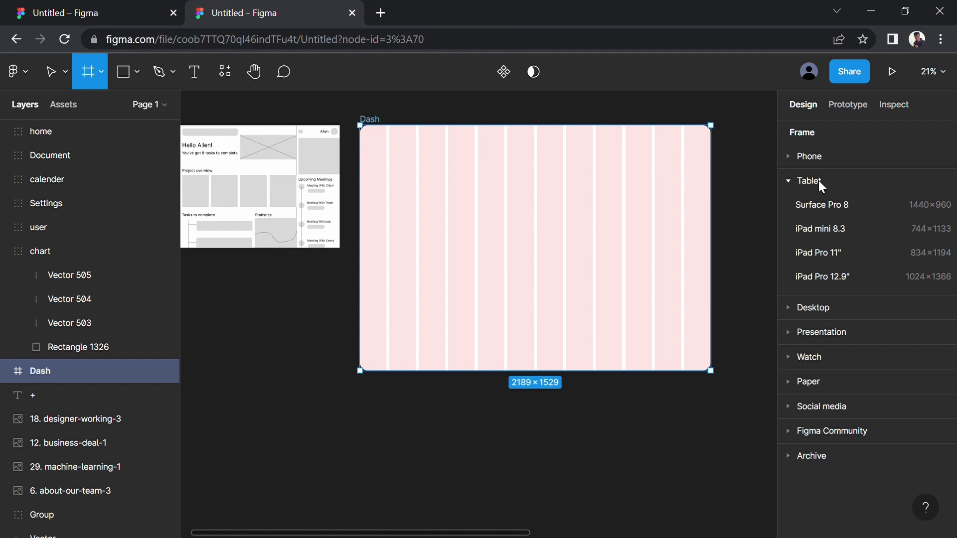
left_click(54, 80)
left_click(468, 121)
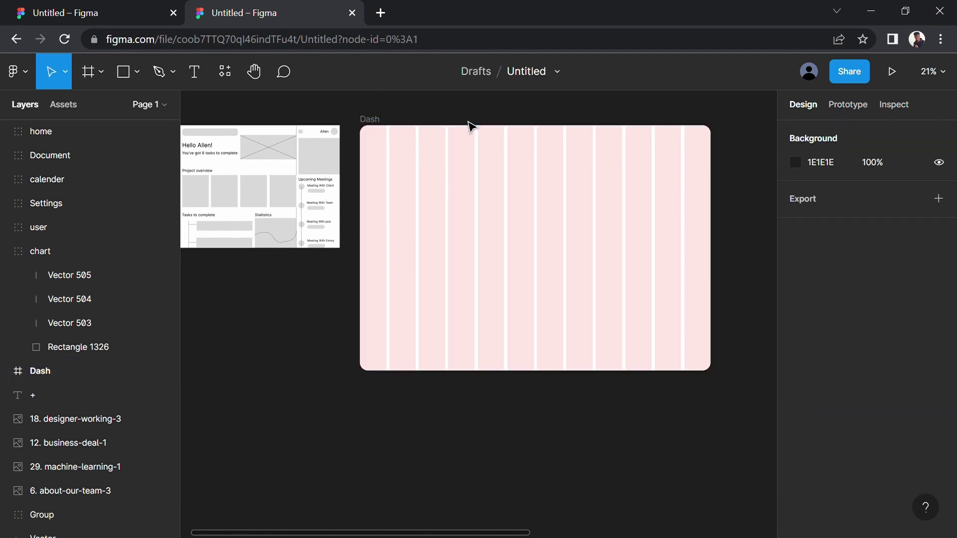
left_click_drag(511, 143, 488, 173)
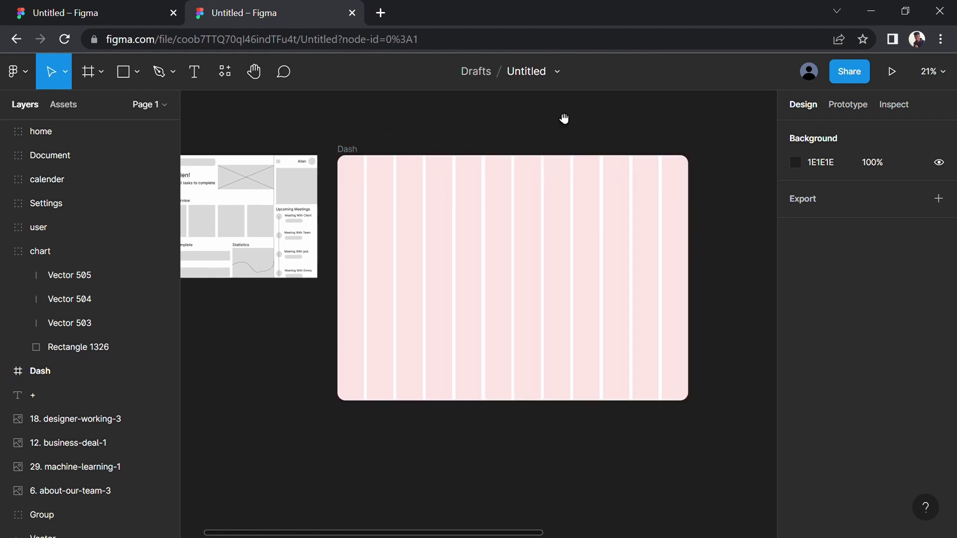
left_click_drag(564, 119, 466, 160)
left_click_drag(576, 160, 220, 157)
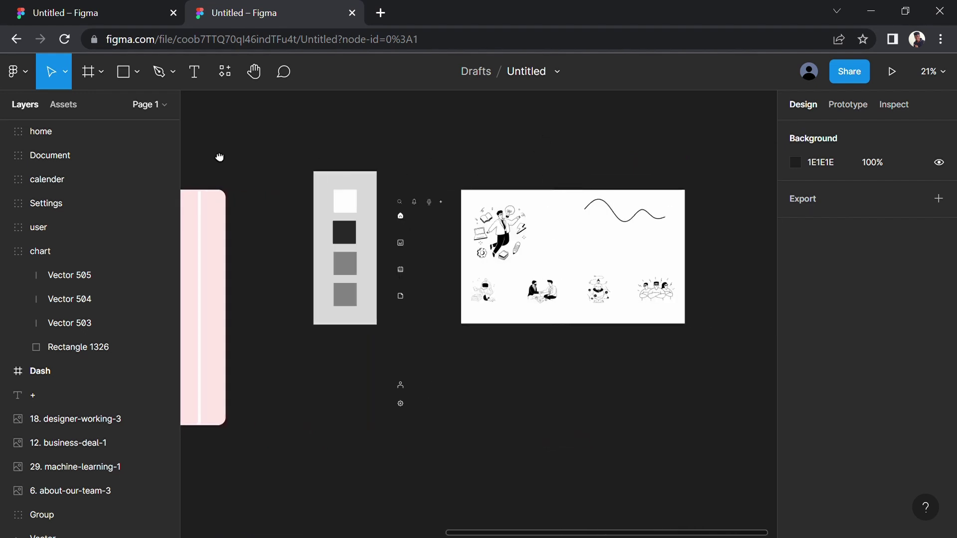
scroll(588, 170, "up", 1)
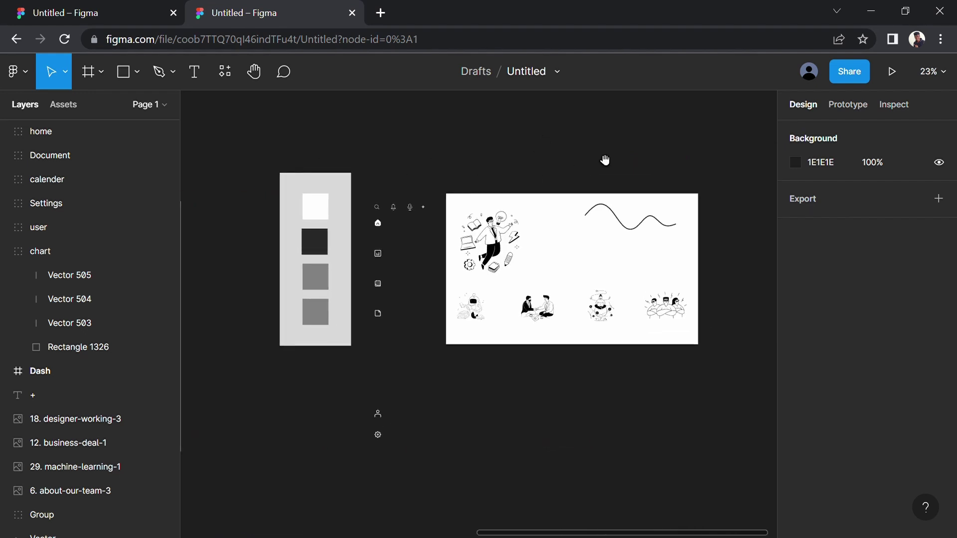
left_click_drag(606, 160, 598, 146)
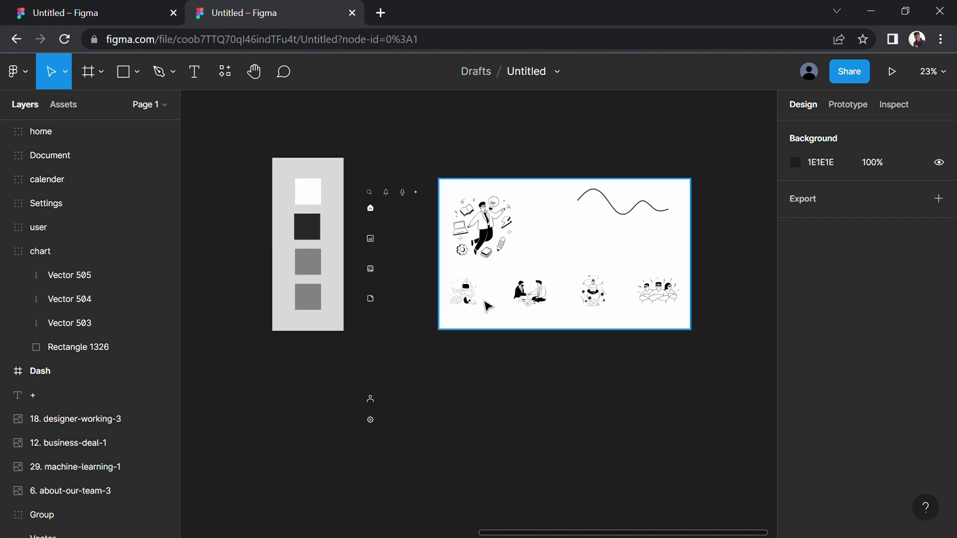
left_click_drag(451, 409, 573, 397)
left_click_drag(400, 218, 636, 220)
left_click_drag(406, 178, 523, 164)
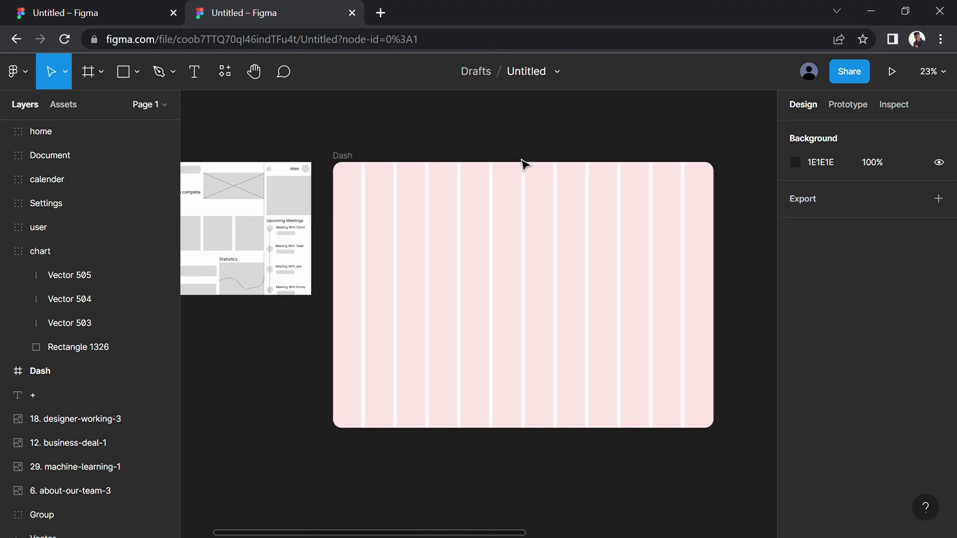
Draw a tall rectangle down Dash's first grid column, stretched to the frame's top
left_click(354, 166)
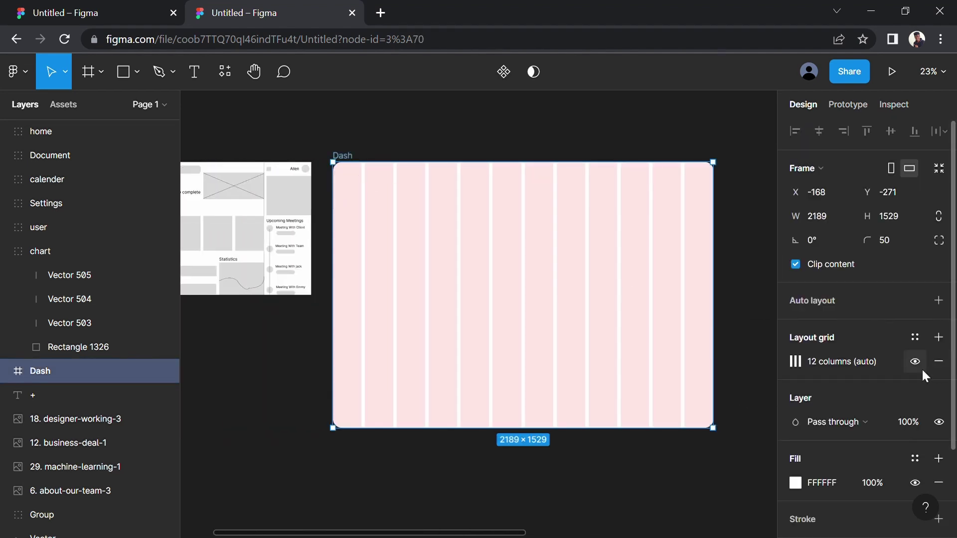
left_click(345, 142)
left_click(115, 77)
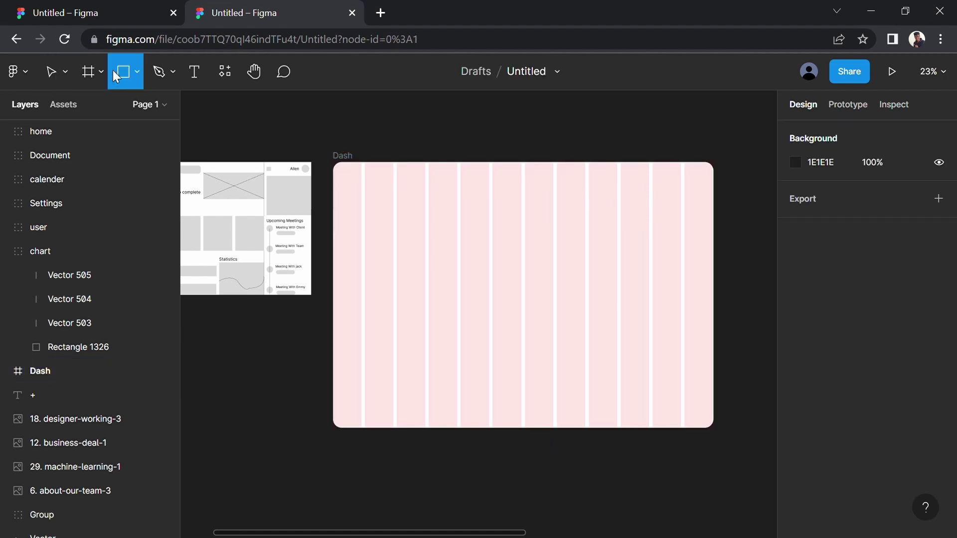
scroll(437, 220, "up", 3, "ctrl")
left_click_drag(337, 133, 381, 105)
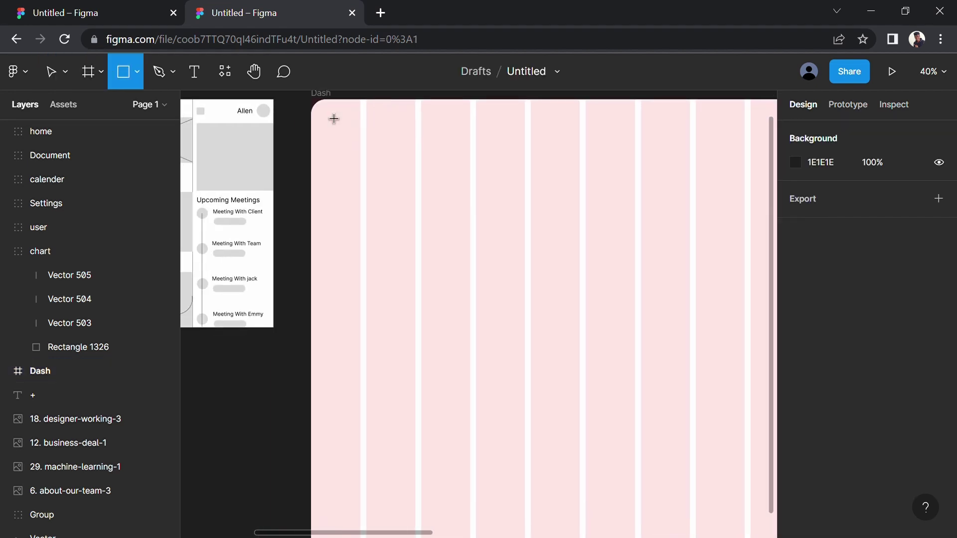
left_click_drag(322, 121, 355, 535)
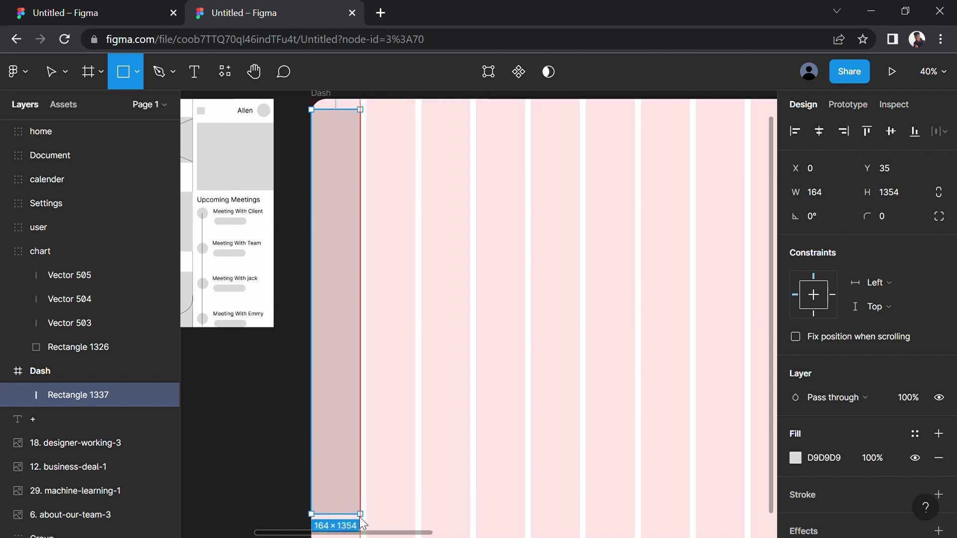
left_click_drag(355, 535, 360, 444)
scroll(331, 314, "up", 5)
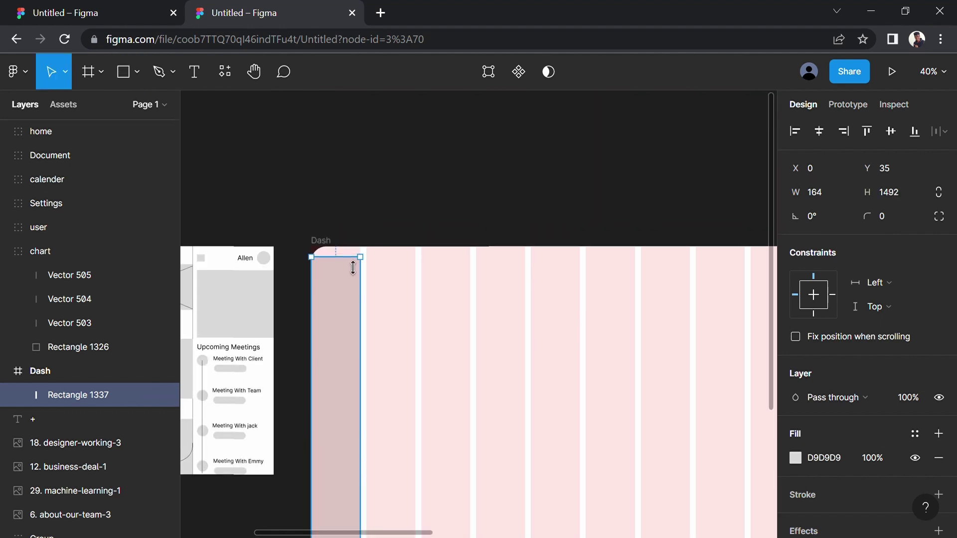
left_click_drag(353, 265, 353, 257)
mouse_move(871, 451)
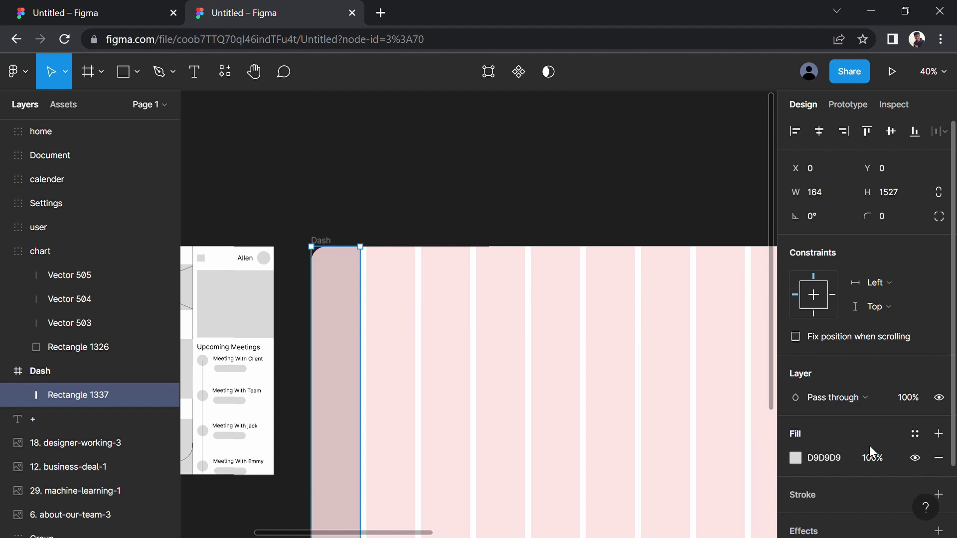
Fill the sidebar rectangle with dark hex 282829
left_click(800, 458)
key("i")
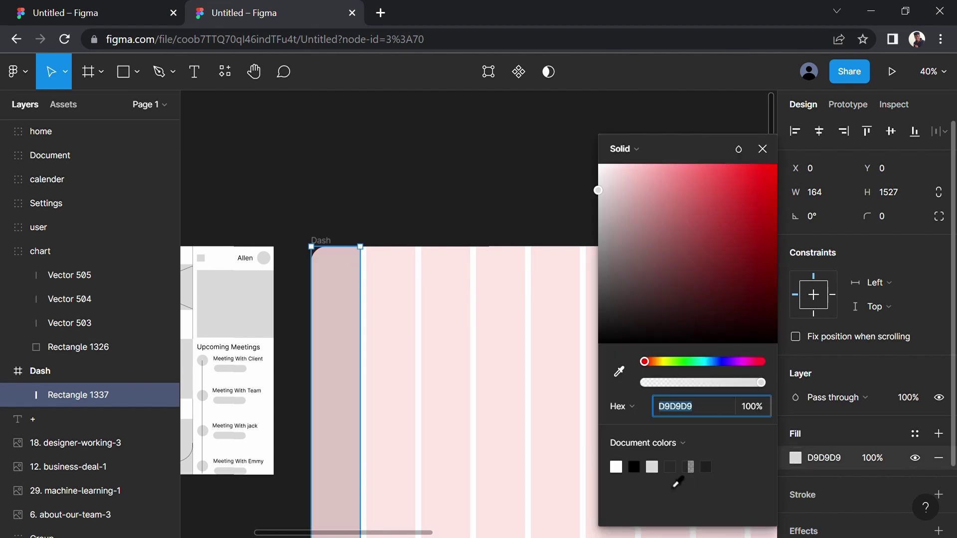
left_click(676, 487)
left_click(440, 225)
Toggle the Dash frame's column grid off and back on to check the sidebar
left_click(321, 240)
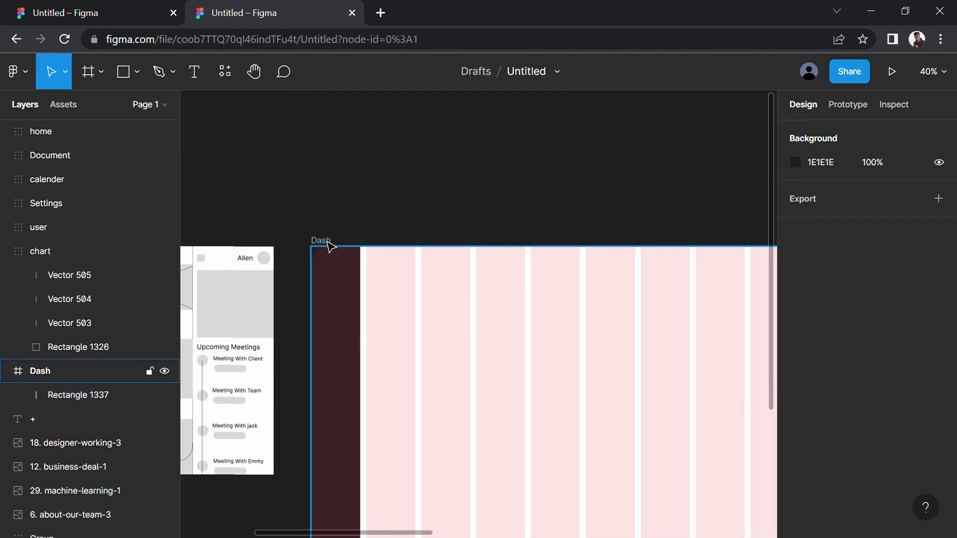
left_click(916, 361)
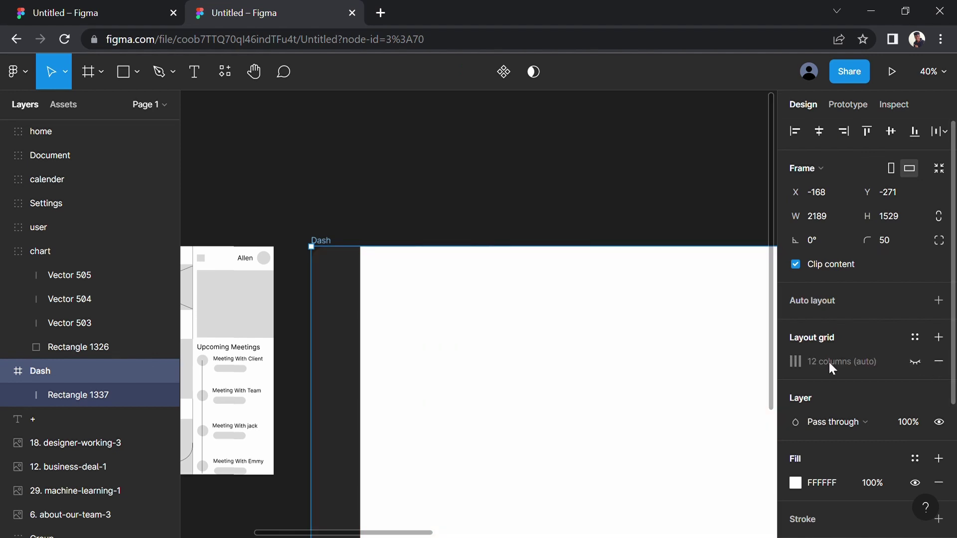
scroll(603, 363, "down", 3)
left_click_drag(623, 267, 559, 156)
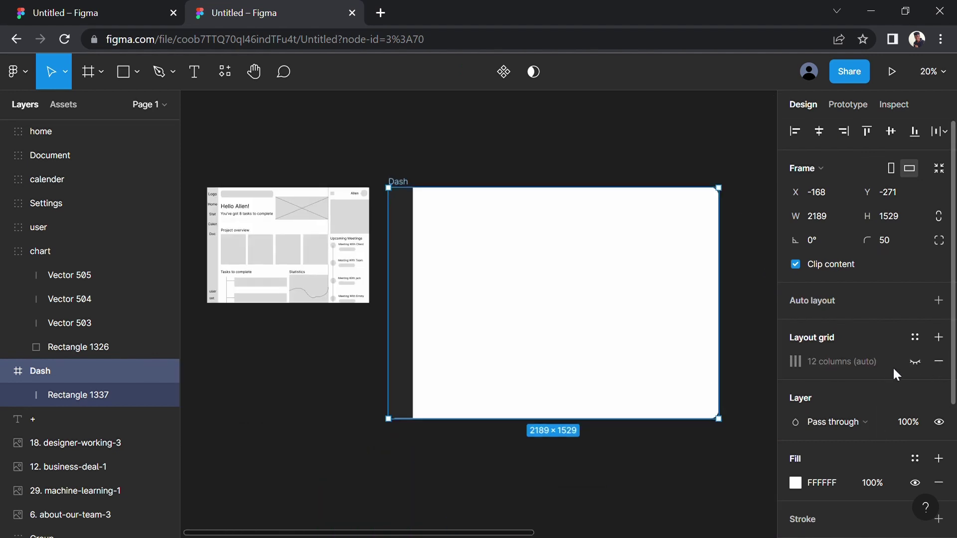
left_click(915, 362)
left_click(519, 178)
Create a 'Task' text layer on the canvas beside the Dash frame
scroll(424, 186, "up", 2)
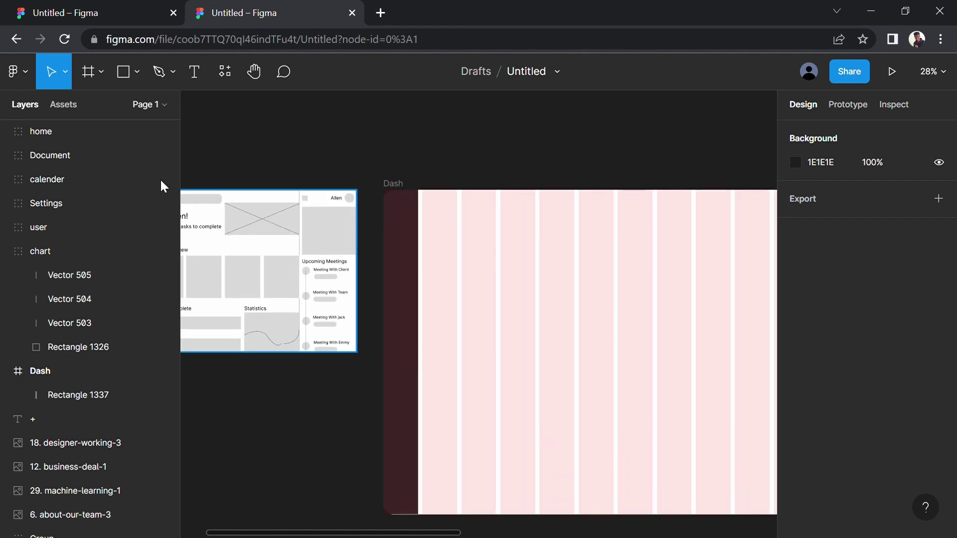
scroll(299, 174, "left", 5)
scroll(353, 208, "up", 3)
scroll(378, 206, "up", 2)
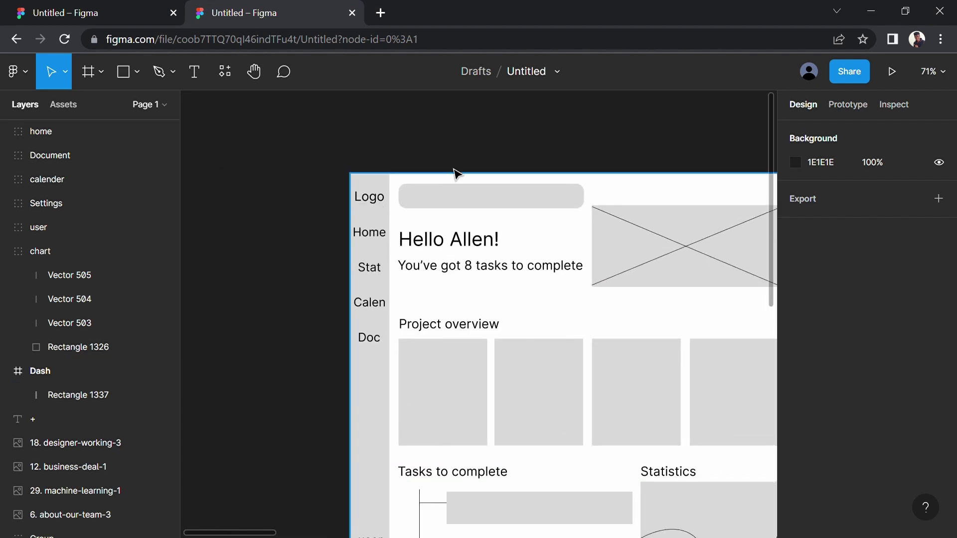
scroll(457, 175, "down", 3)
scroll(673, 167, "right", 5)
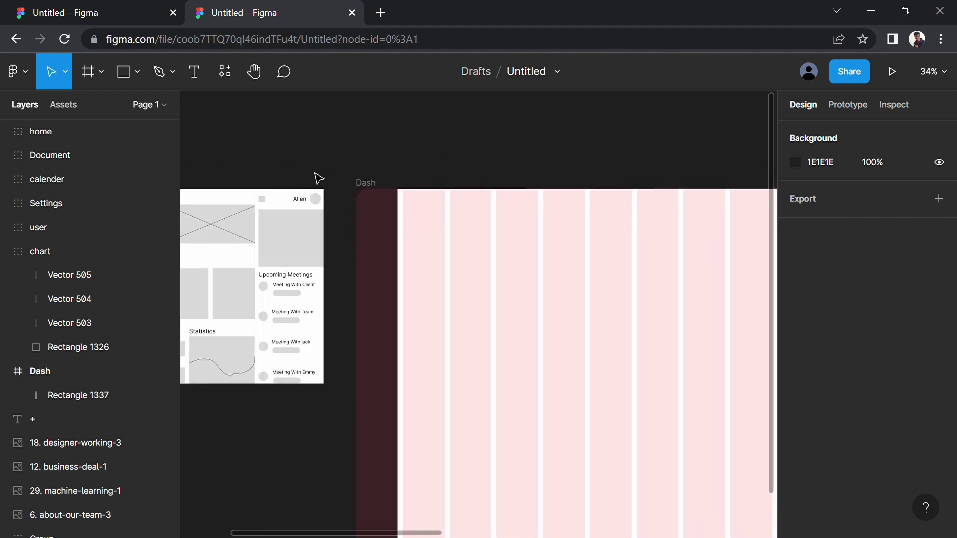
left_click(202, 72)
left_click(247, 134)
type("Task")
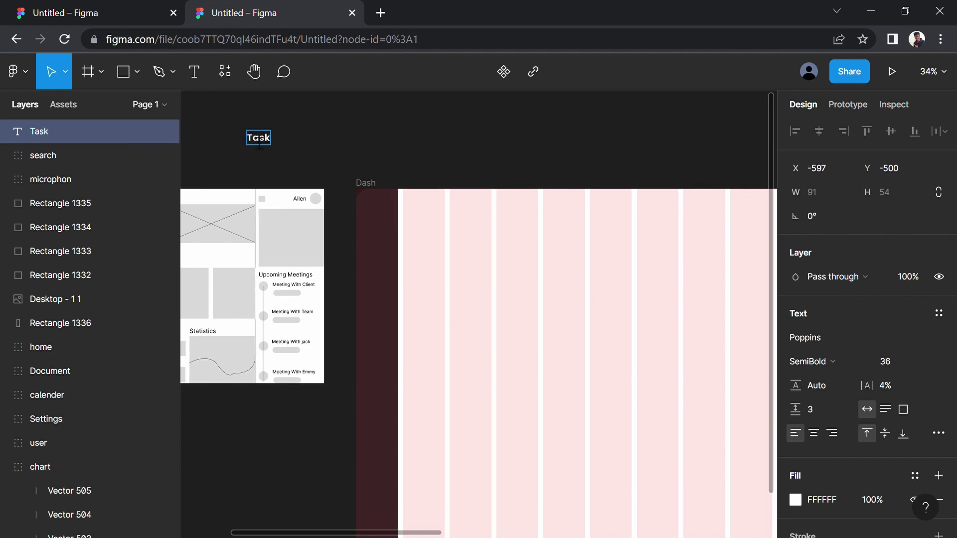
key("ctrl+a")
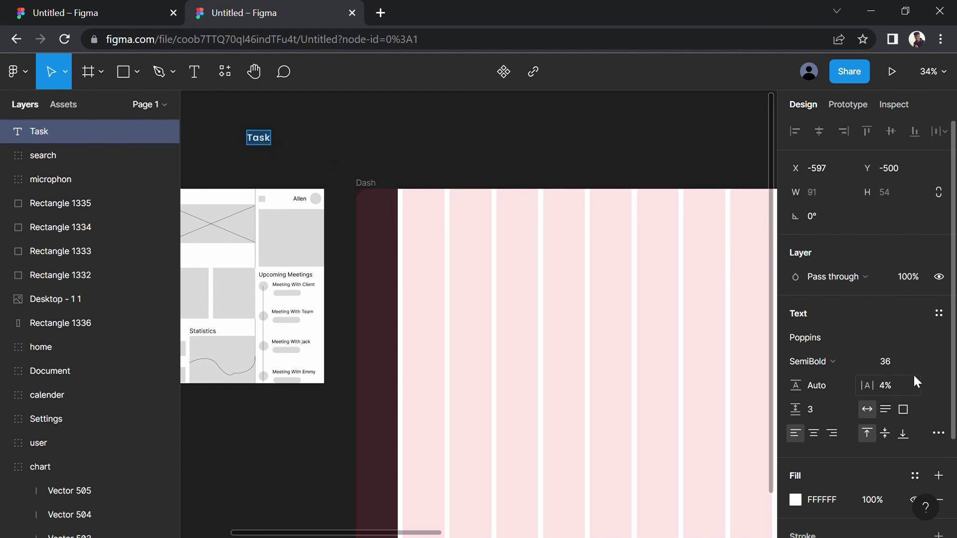
key("Escape")
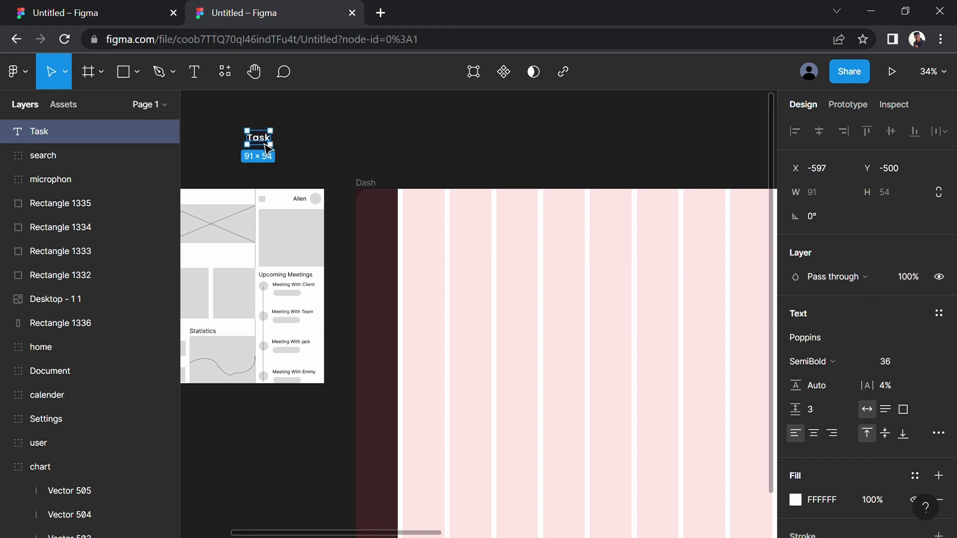
Move the Task label onto the top of the dark sidebar
left_click_drag(268, 149, 385, 225)
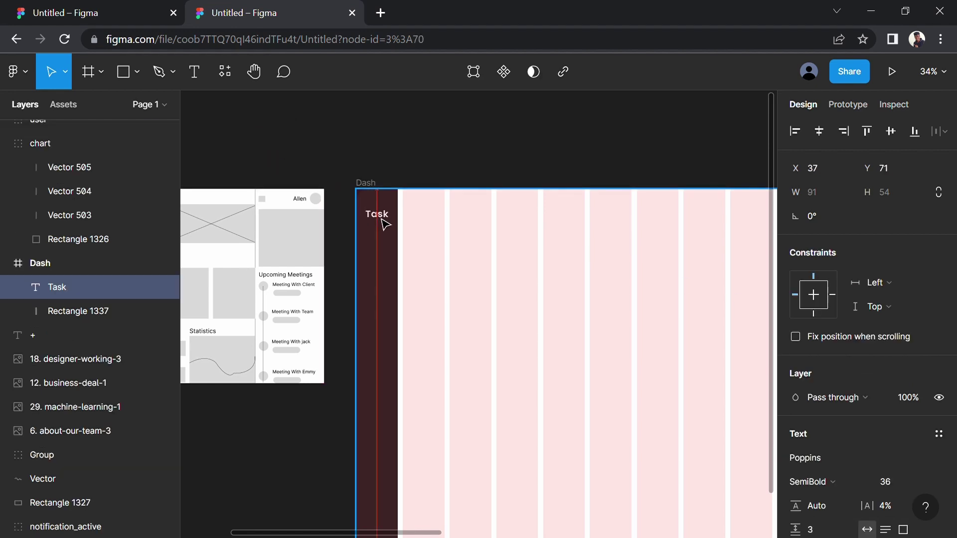
left_click(412, 171)
scroll(408, 171, "down", 5)
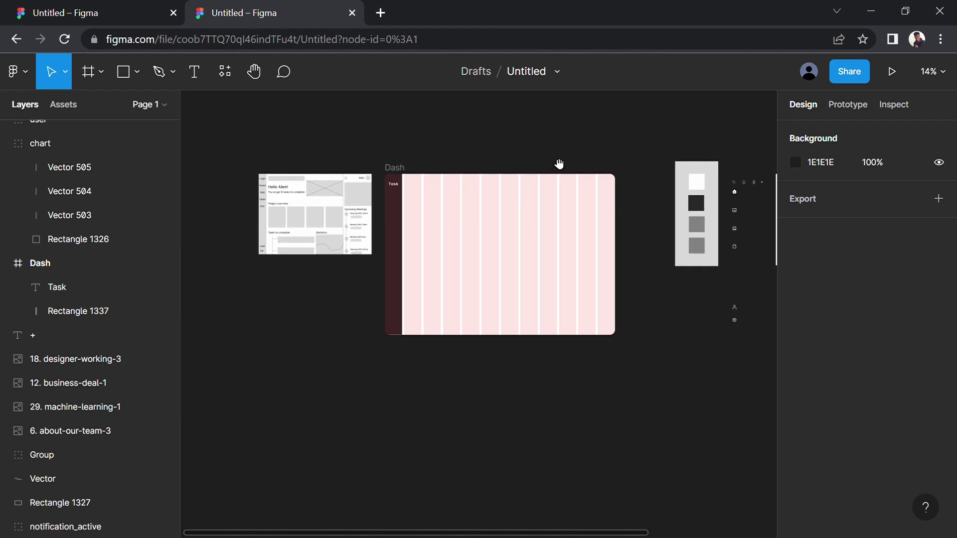
Move the home, chart, calendar, document, settings and user icon groups into Dash's sidebar
scroll(499, 199, "right", 5)
scroll(504, 220, "up", 3)
left_click(479, 192)
left_click(487, 231, "shift")
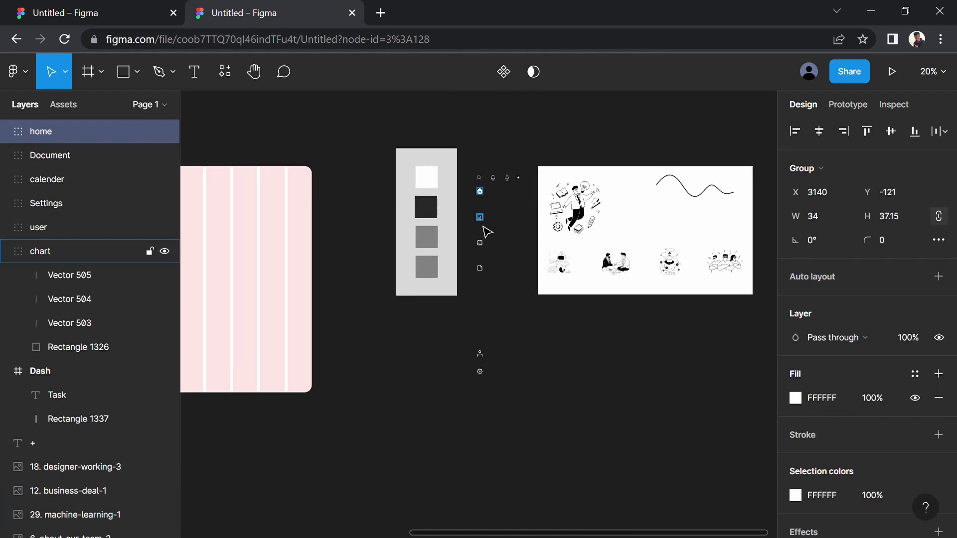
left_click(480, 242, "shift")
left_click(479, 268, "shift")
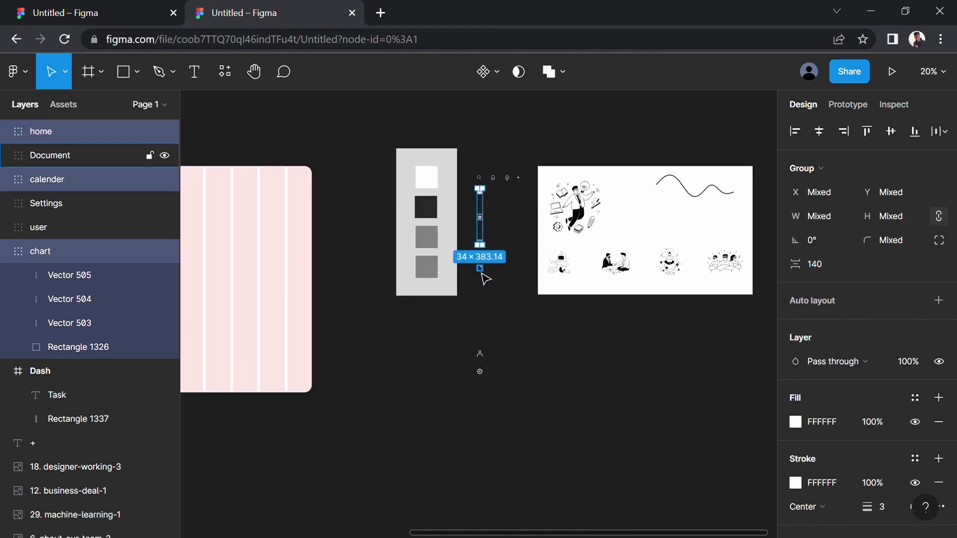
left_click(488, 355, "shift")
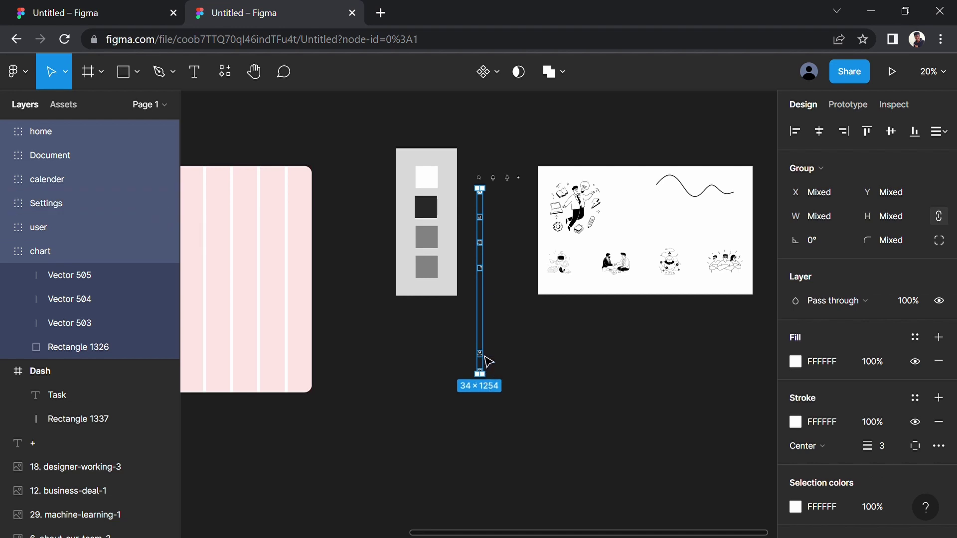
mouse_move(487, 363)
left_mouse_down()
mouse_move(371, 358)
mouse_move(366, 370)
left_mouse_up()
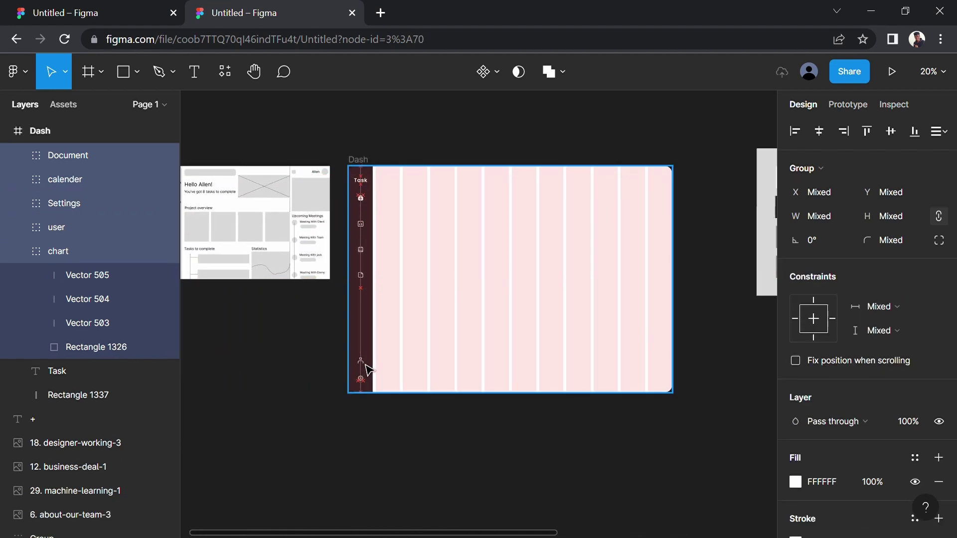
left_click(316, 401)
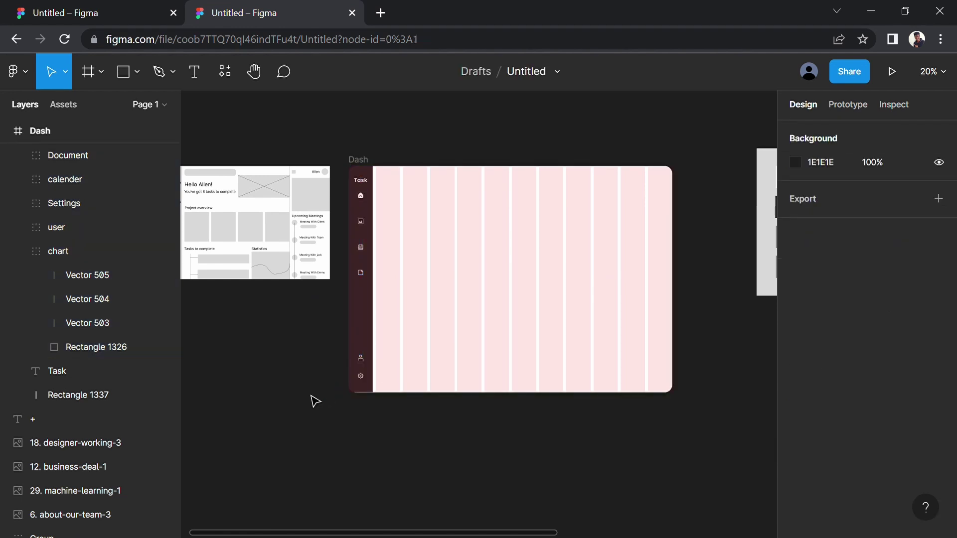
Draw a 164×76 rectangle across the home icon row
scroll(380, 192, "up", 5)
scroll(374, 193, "up", 3)
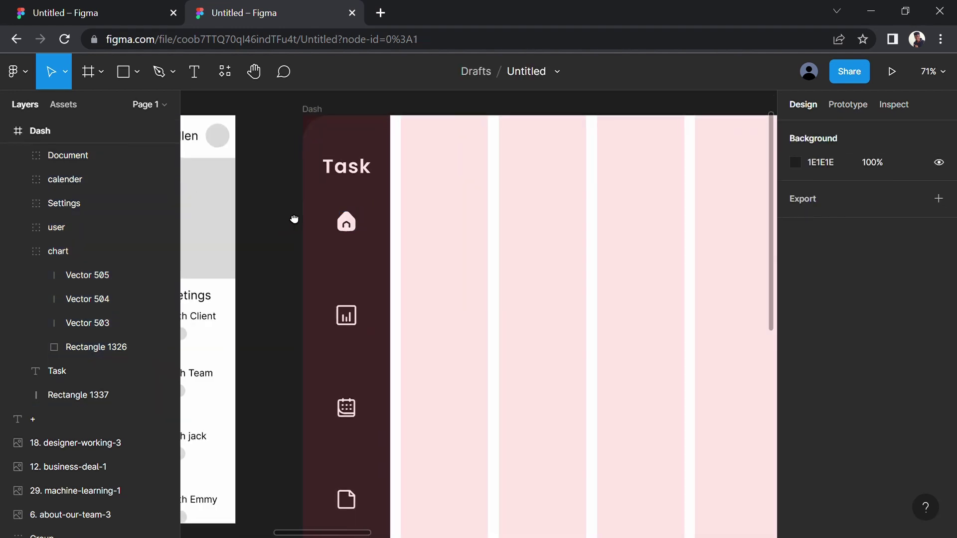
scroll(406, 212, "up", 2)
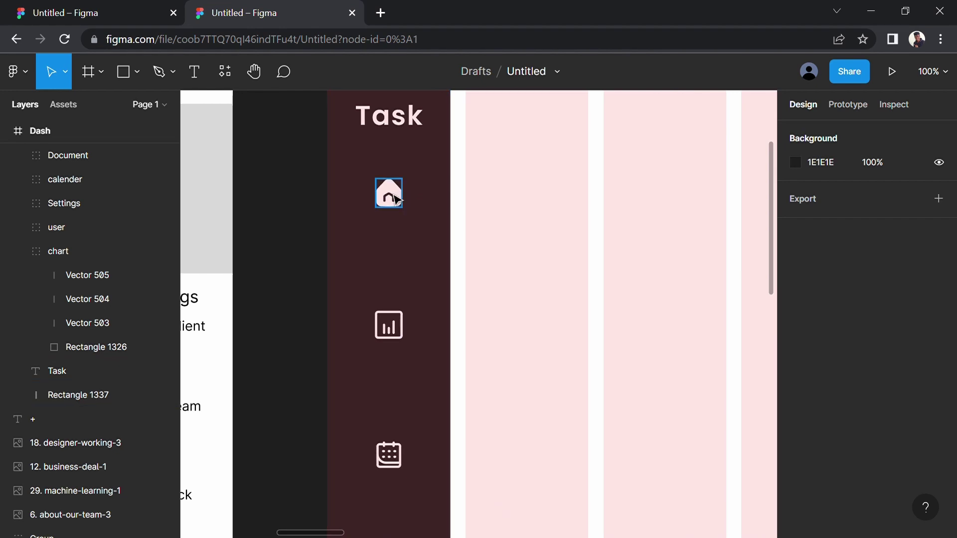
left_click(124, 80)
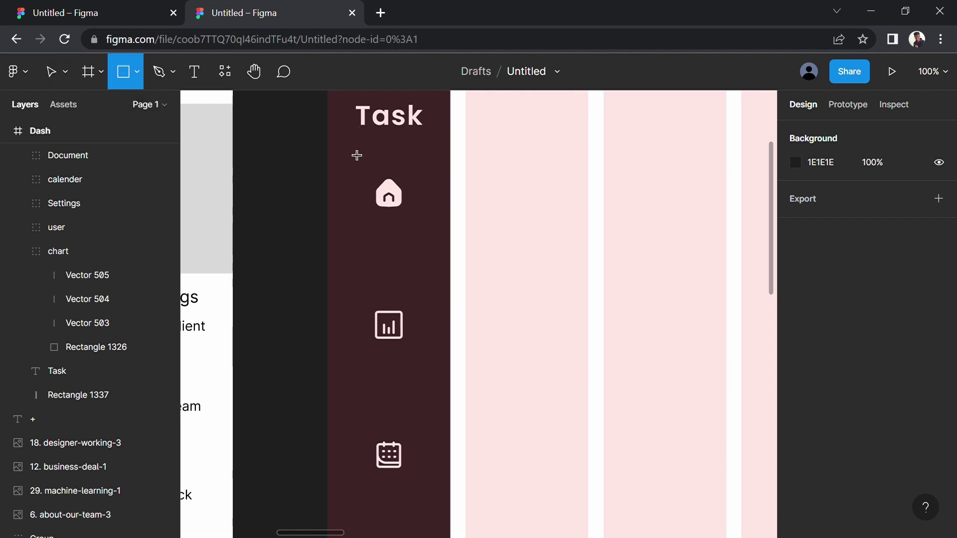
scroll(354, 164, "up", 3)
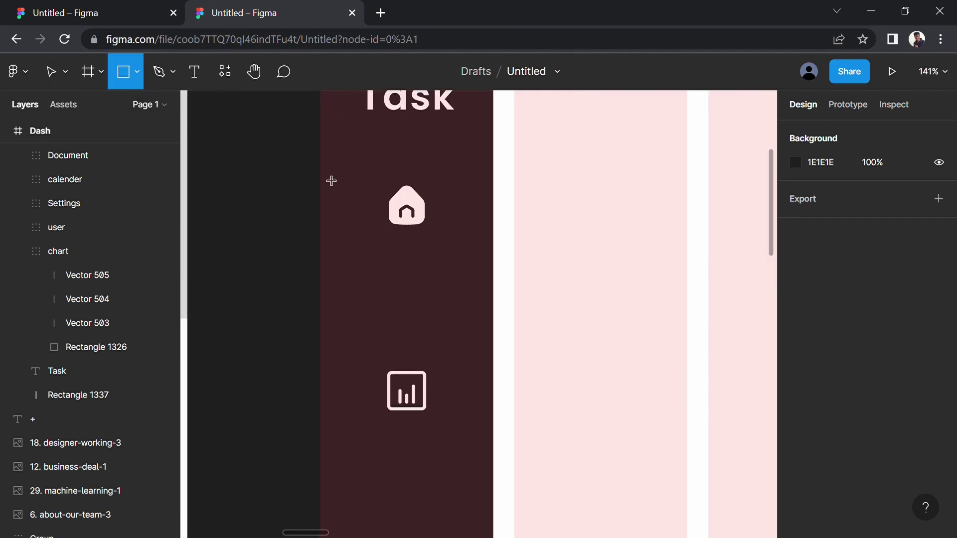
left_click_drag(320, 170, 496, 255)
Make the home-row rectangle's fill a white linear gradient running left to right
left_click(795, 459)
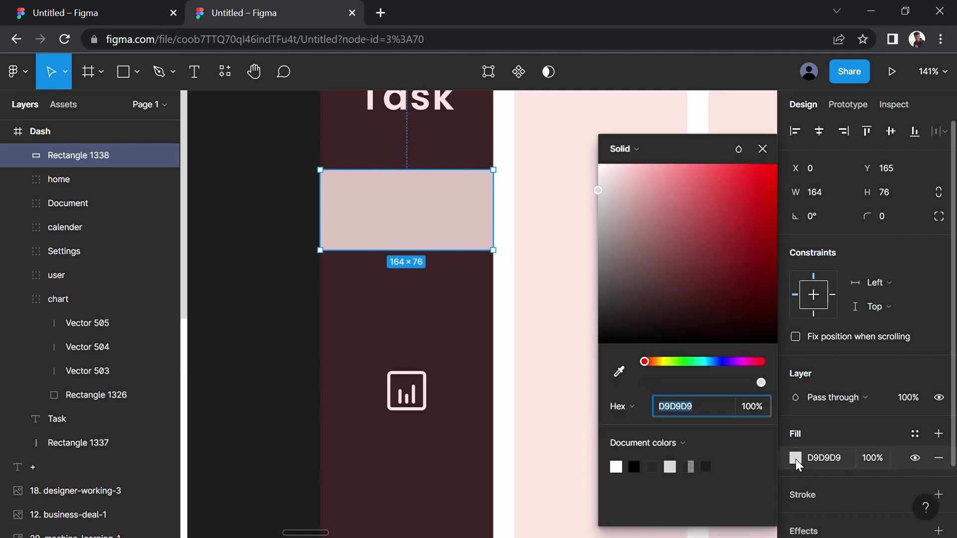
left_click(599, 165)
left_click(638, 149)
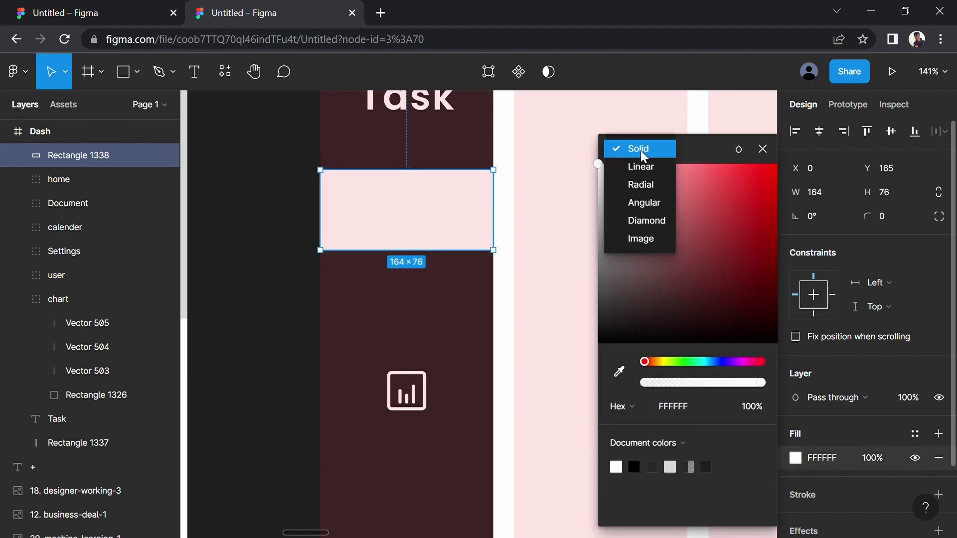
left_click(643, 164)
mouse_move(421, 180)
left_mouse_down()
mouse_move(406, 172)
mouse_move(329, 204)
left_mouse_up()
left_click_drag(416, 261, 503, 211)
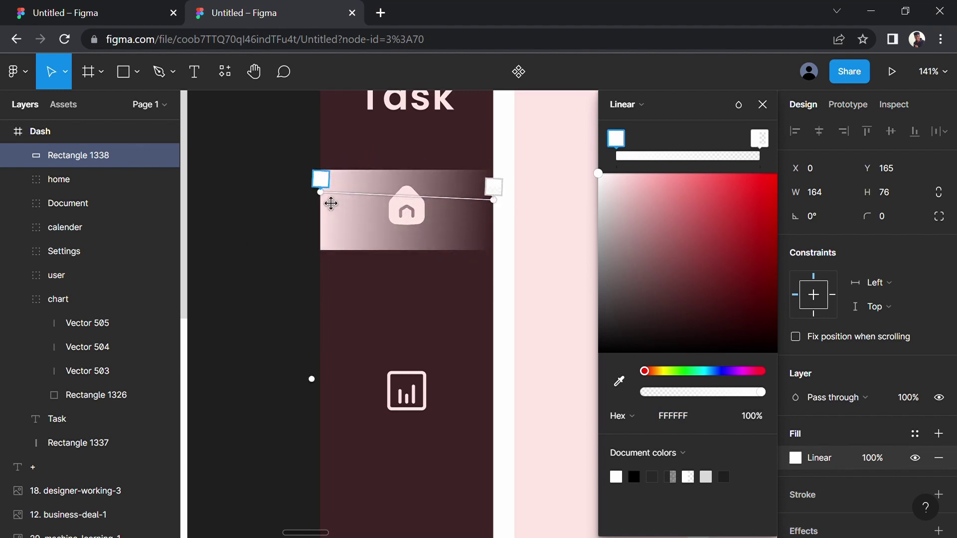
Level the gradient, fade its end stop toward transparent, and hide Dash's column grid
left_click_drag(331, 203, 299, 211)
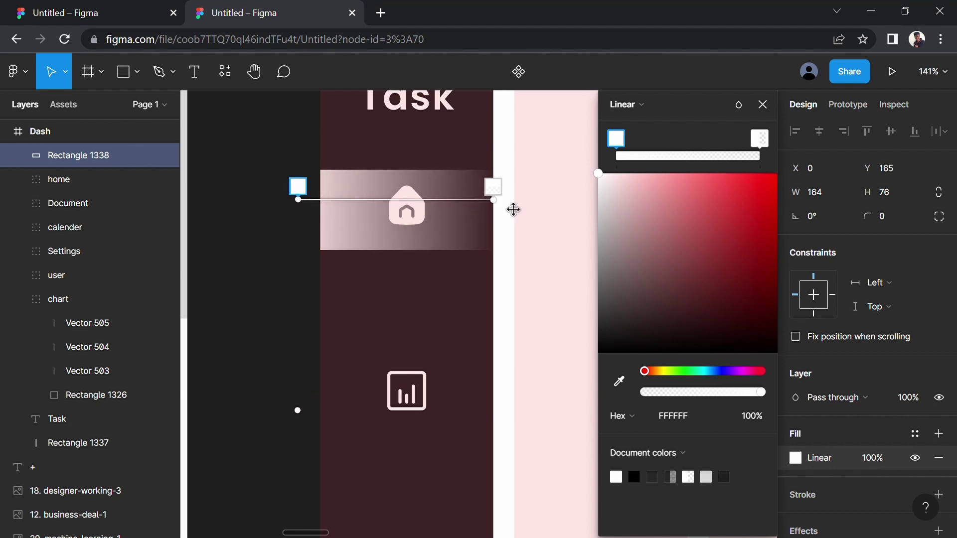
mouse_move(504, 209)
left_mouse_down()
mouse_move(479, 212)
mouse_move(492, 212)
left_mouse_up()
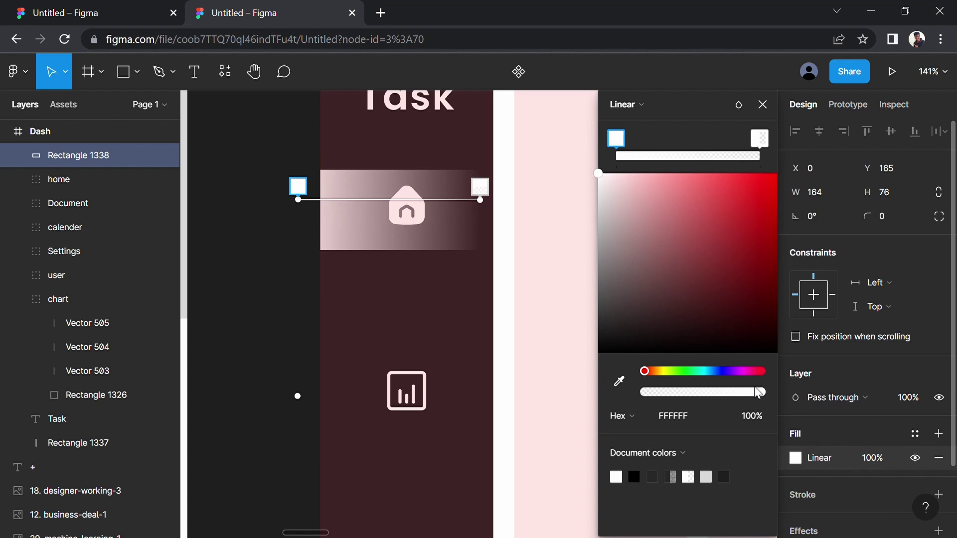
left_click_drag(761, 393, 722, 390)
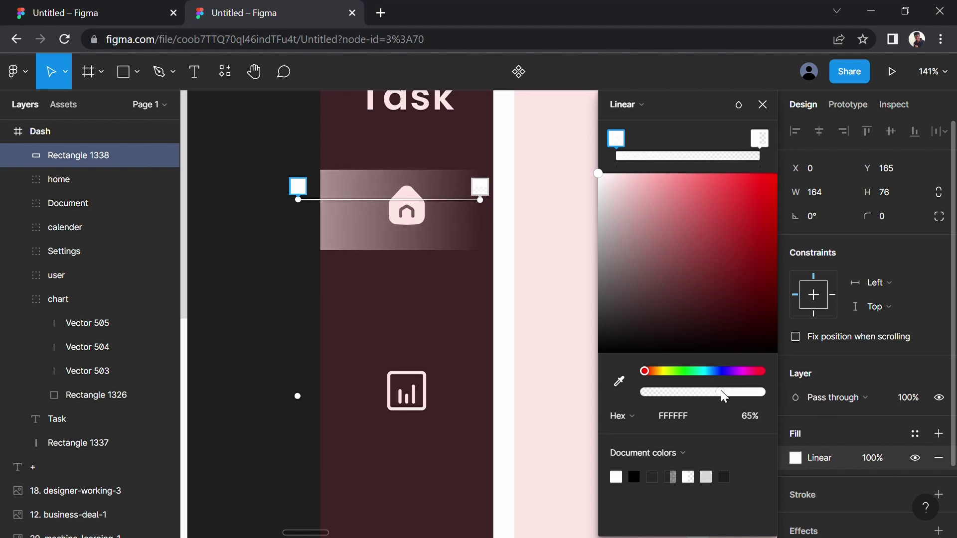
left_click_drag(722, 391, 715, 392)
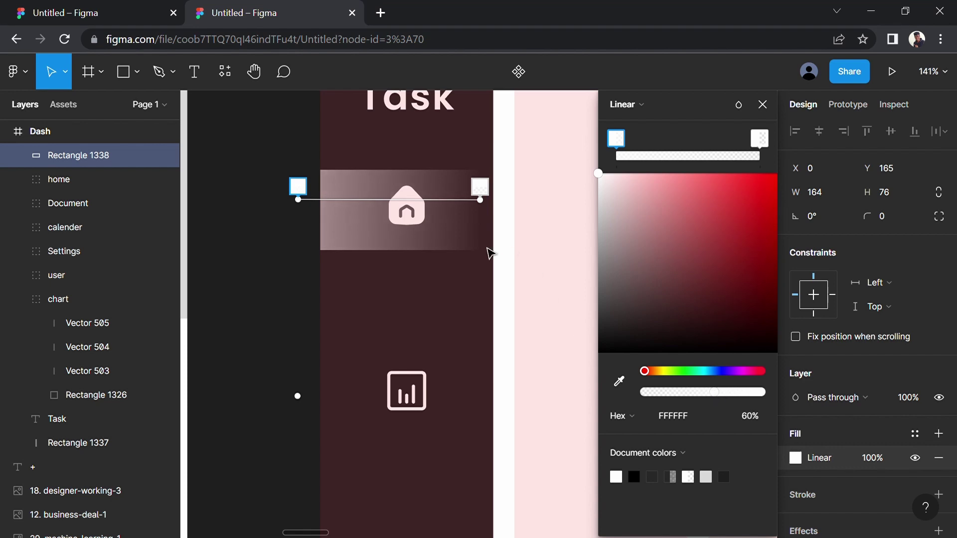
scroll(286, 260, "down", 3)
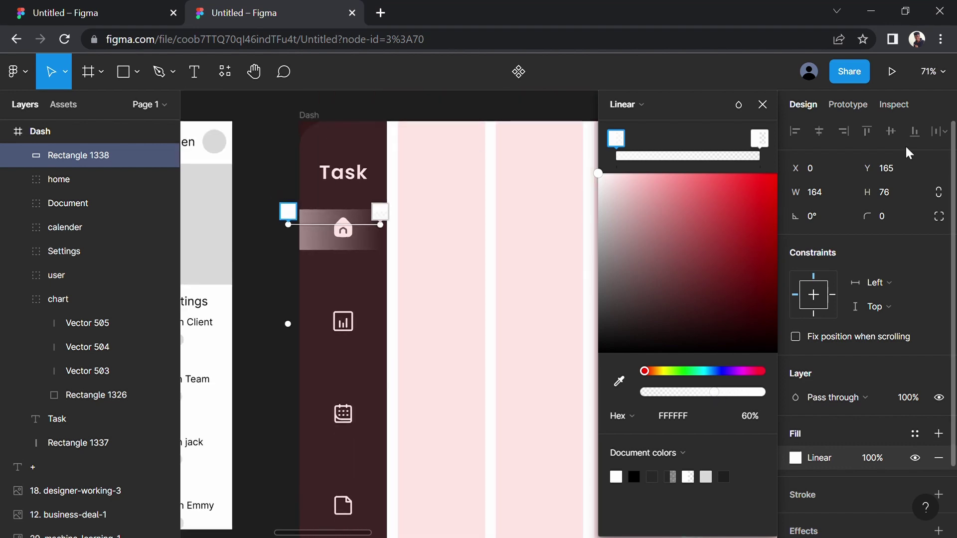
left_click(762, 106)
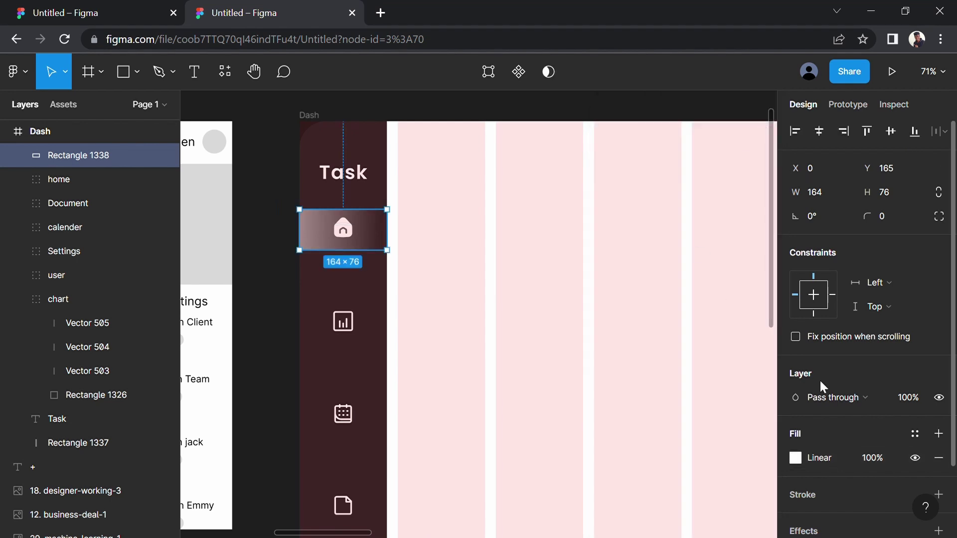
left_click(309, 115)
left_click(915, 362)
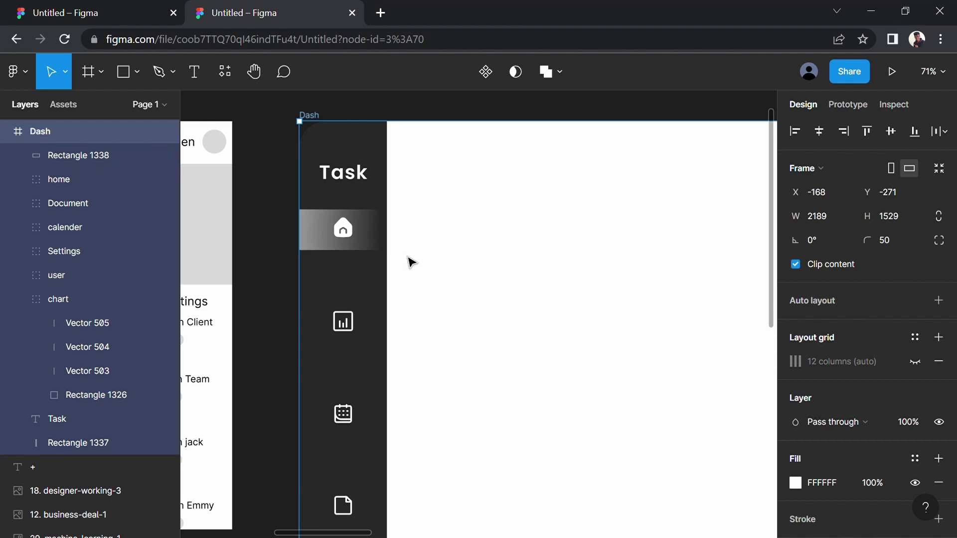
Draw a vertical line down the left edge of the home highlight
scroll(319, 216, "up", 4)
scroll(289, 248, "up", 3)
left_click(289, 248)
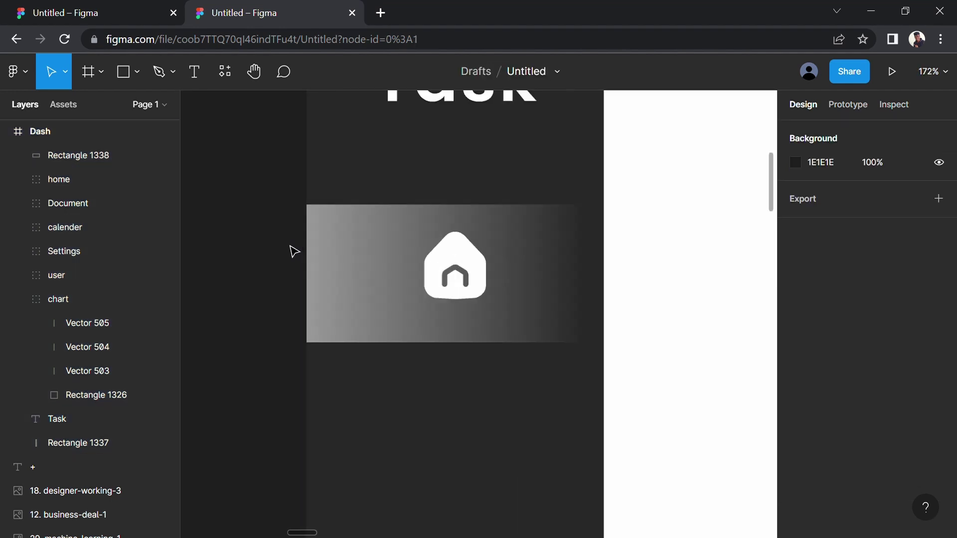
scroll(290, 243, "up", 5)
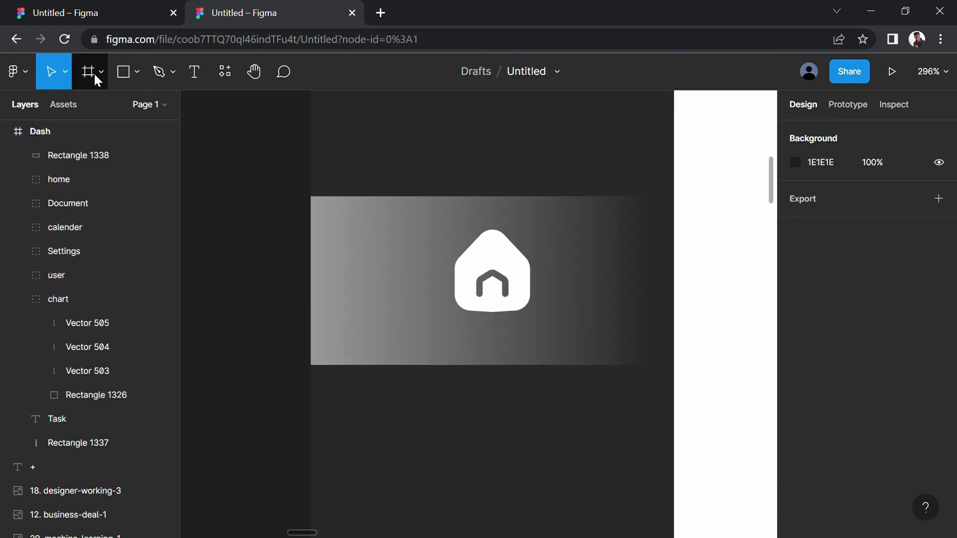
left_click(136, 72)
left_click(147, 127)
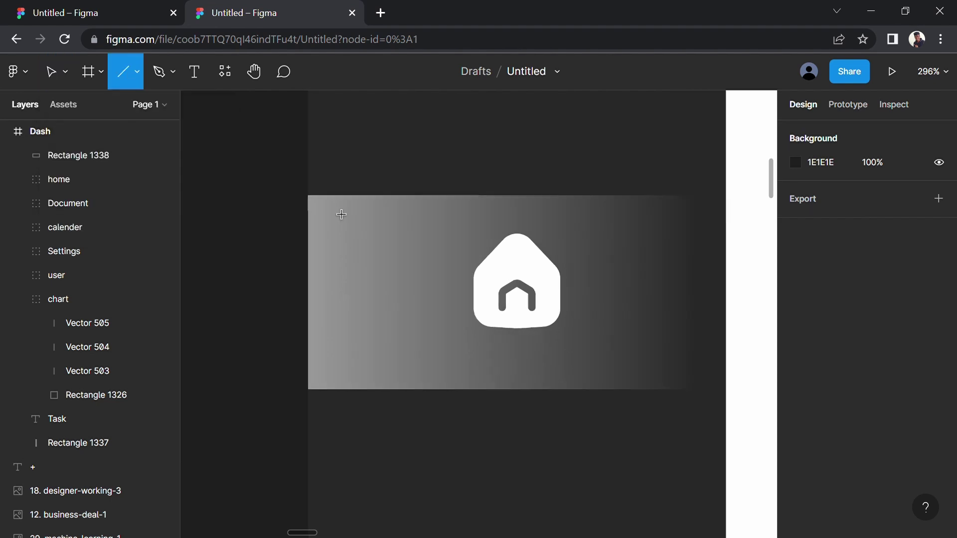
scroll(314, 202, "up", 3)
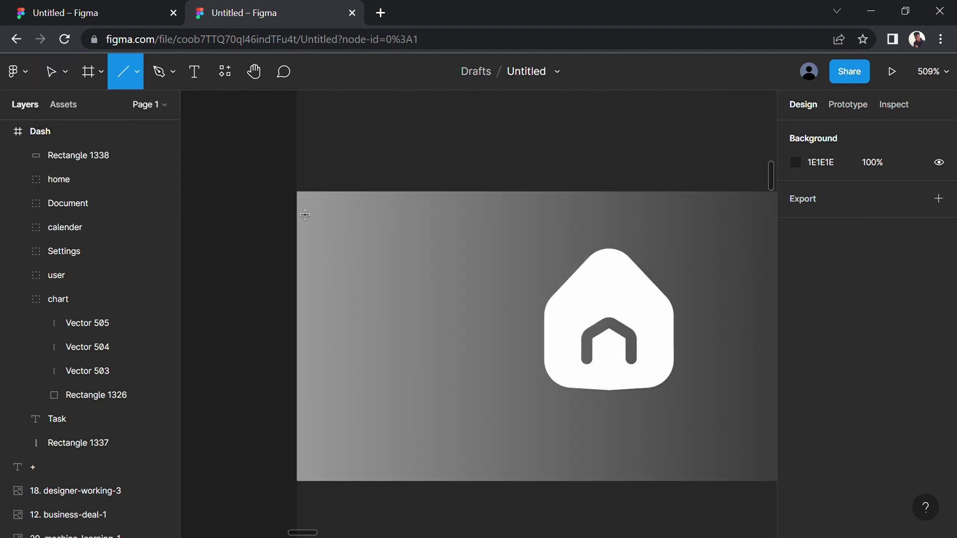
left_click_drag(297, 191, 273, 481)
Give the line a white FFFFFF stroke of weight 4 with round end caps
scroll(867, 396, "down", 2)
scroll(867, 396, "down", 1)
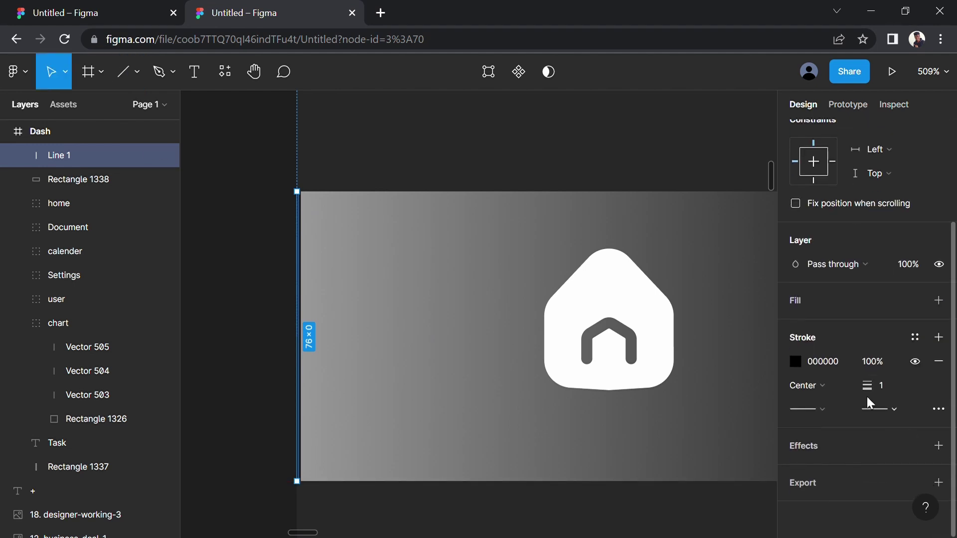
left_click_drag(868, 386, 872, 390)
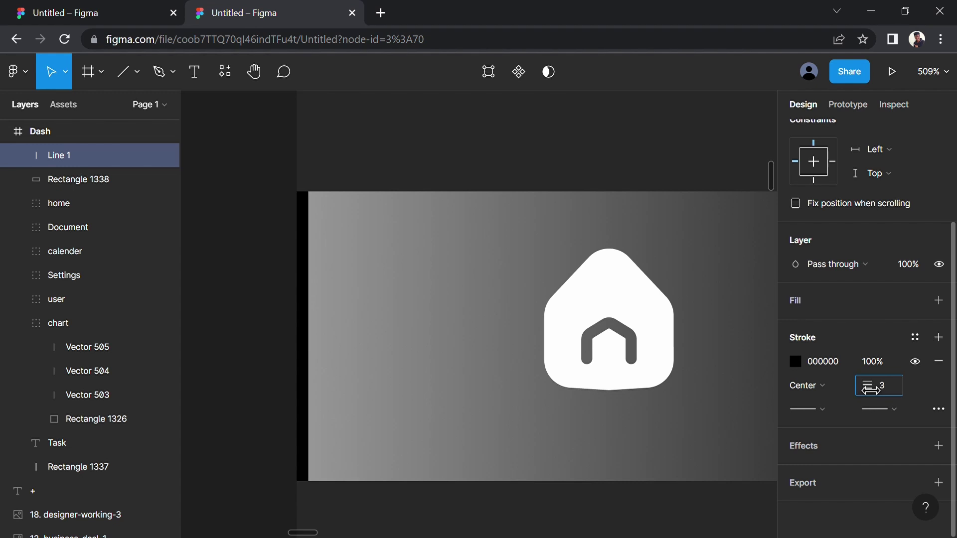
left_click(795, 362)
left_click_drag(612, 175, 595, 163)
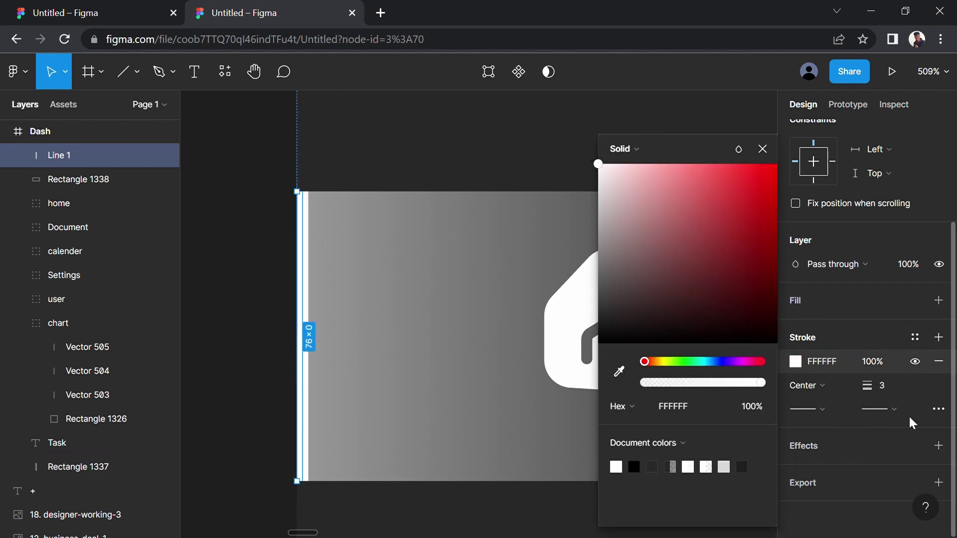
left_click(890, 410)
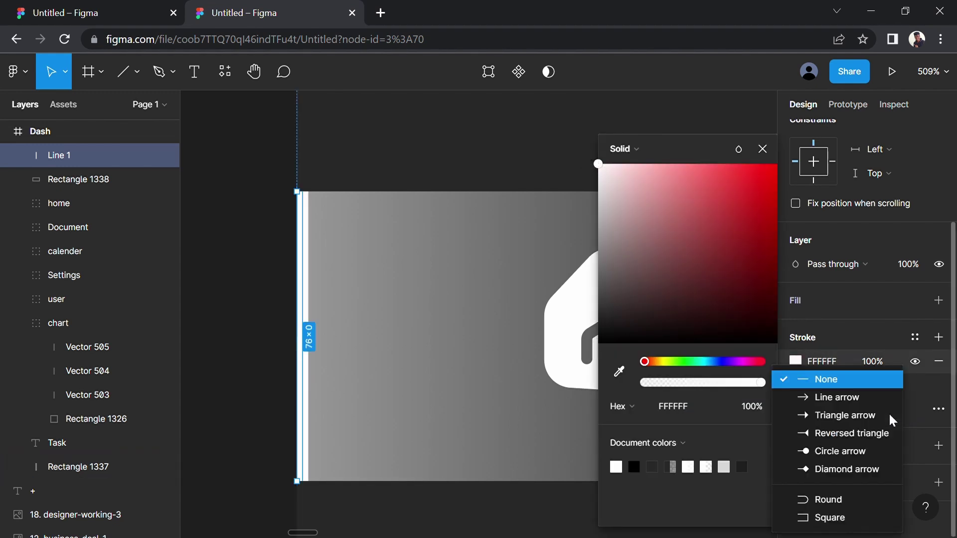
left_click(861, 505)
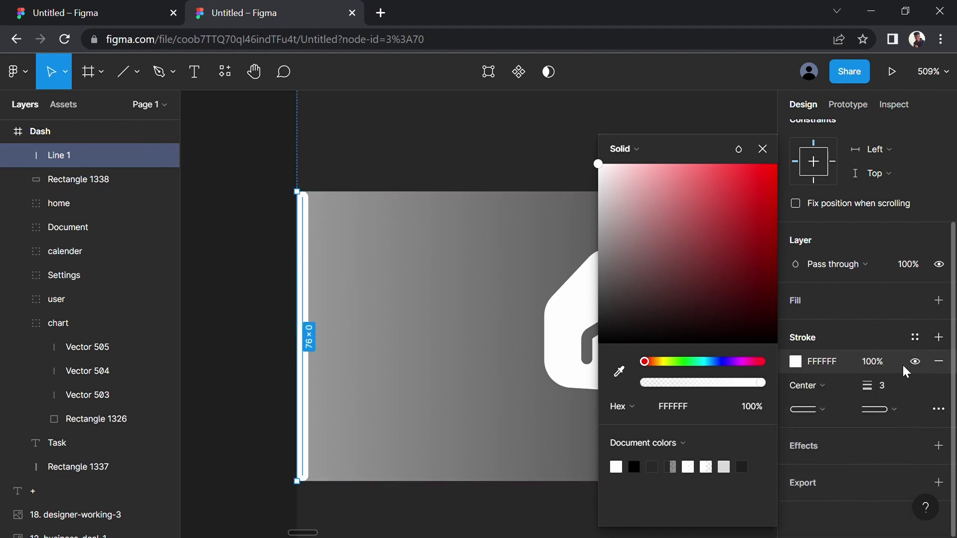
left_click(870, 387)
type("4")
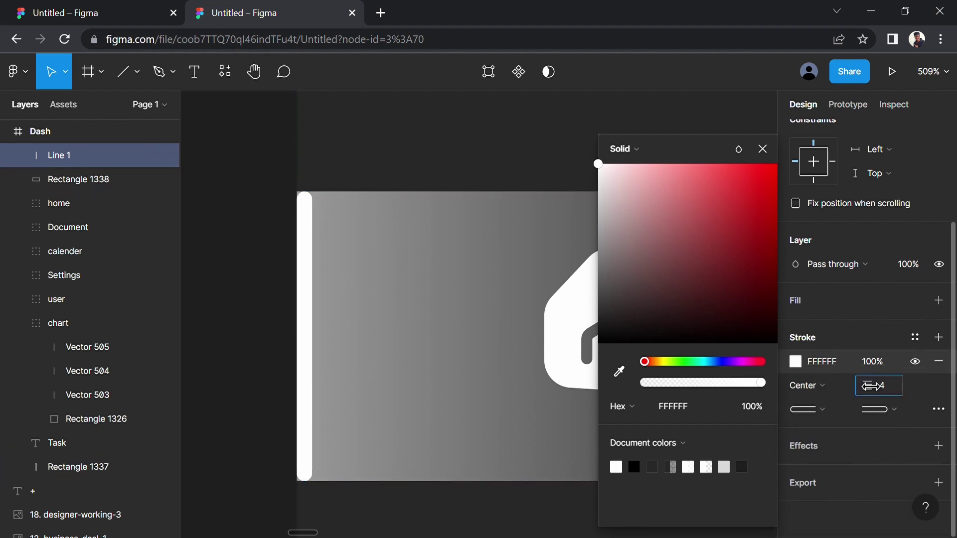
key("Return")
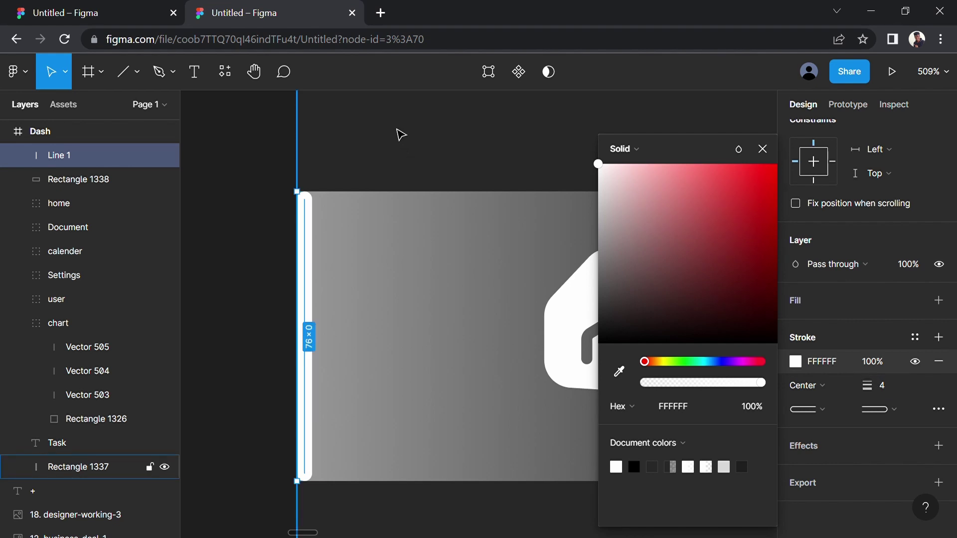
left_click(329, 258)
left_click(313, 263)
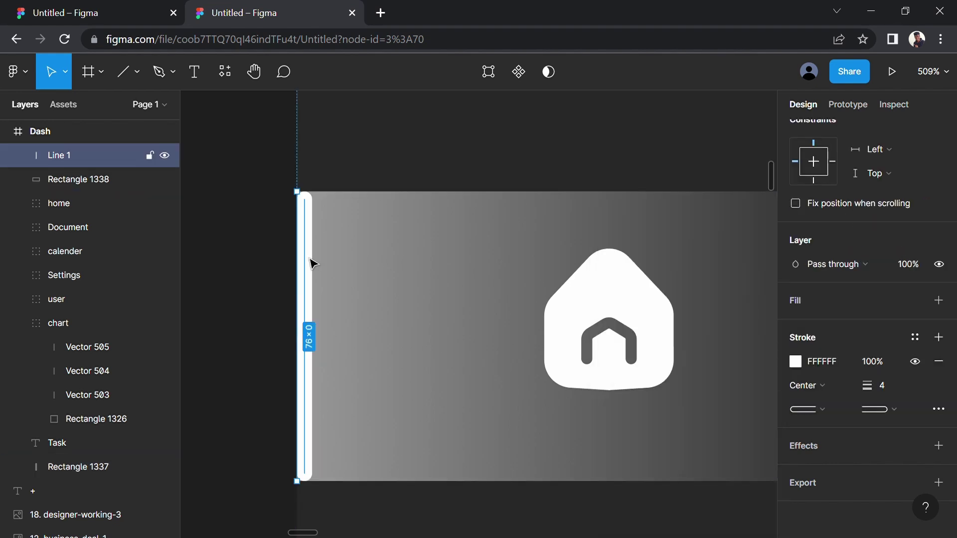
Paste a copy of the line as Line 2 on the home item's left edge, ordered after Line 1
key("ctrl+v")
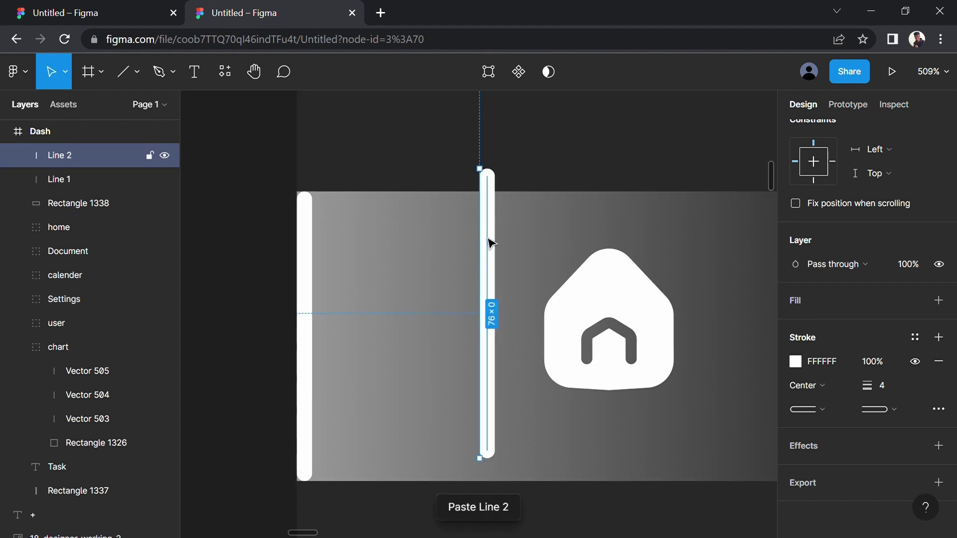
left_click_drag(491, 243, 309, 267)
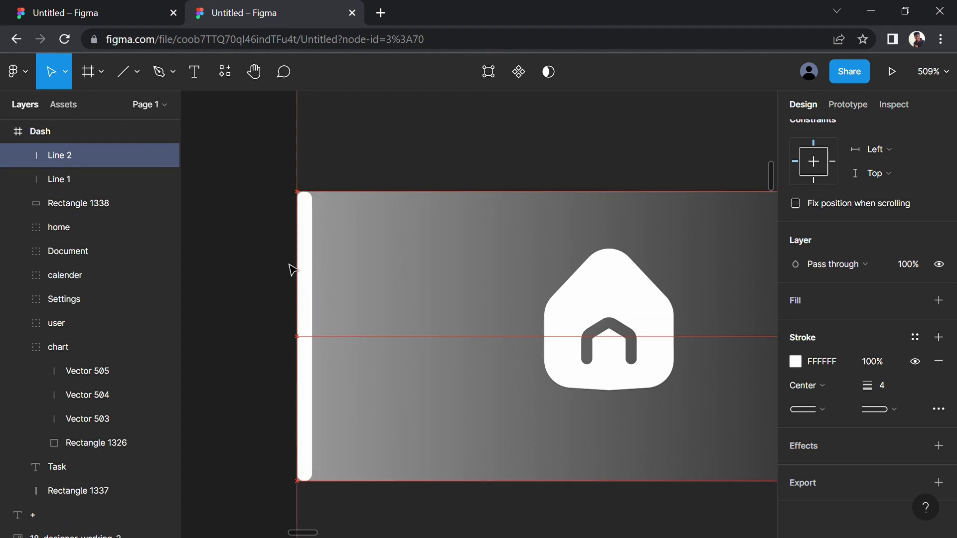
left_click_drag(43, 160, 66, 184)
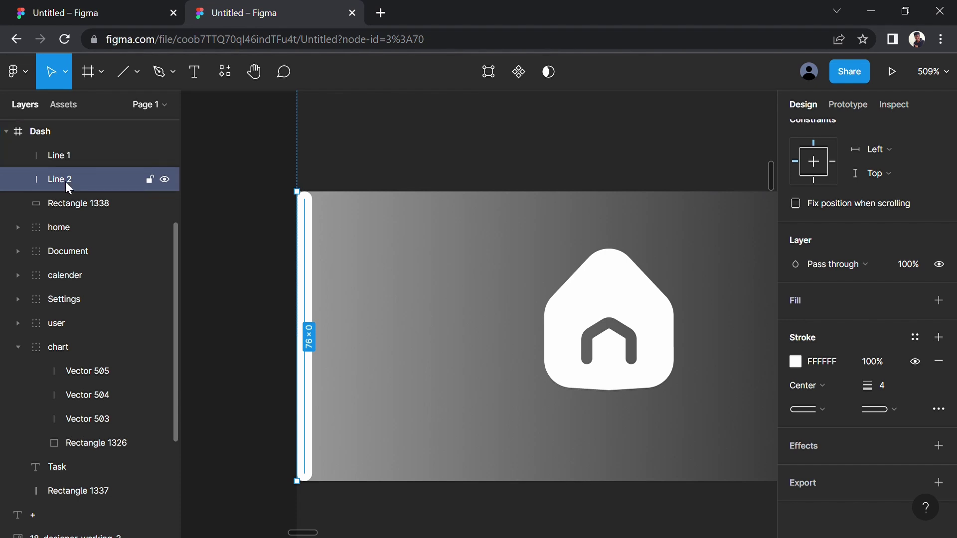
key("Left")
left_click(74, 190)
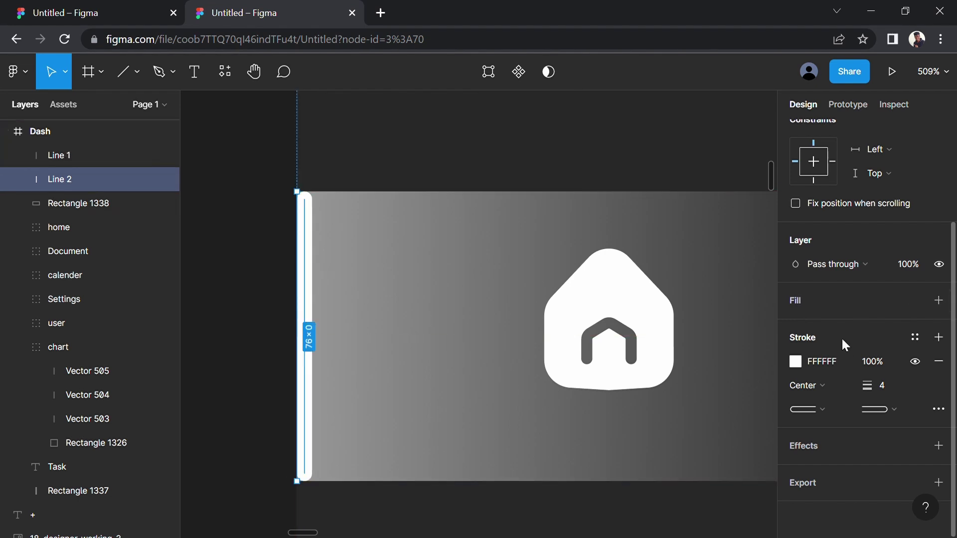
Add a Layer blur effect of 5 to Line 2
left_click(810, 449)
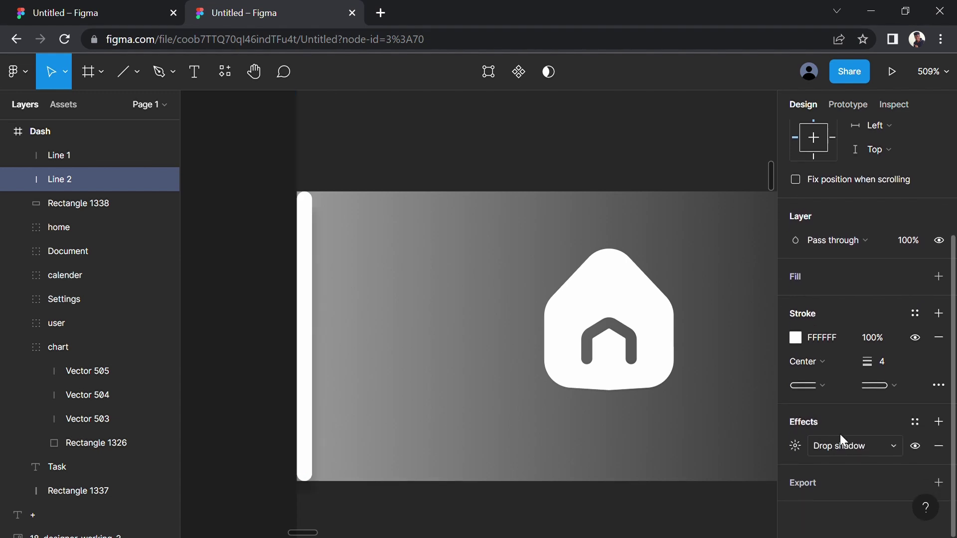
left_click(843, 444)
left_click(846, 466)
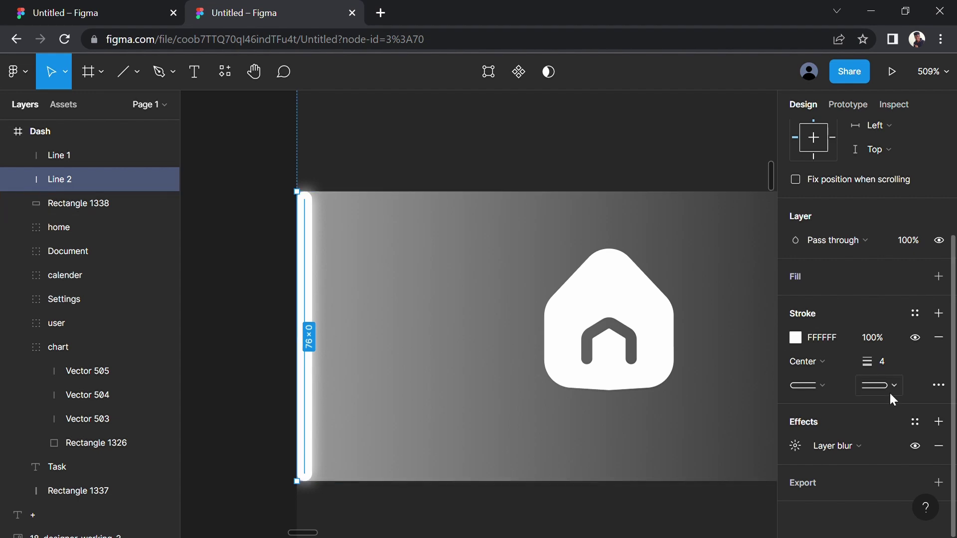
left_click(796, 447)
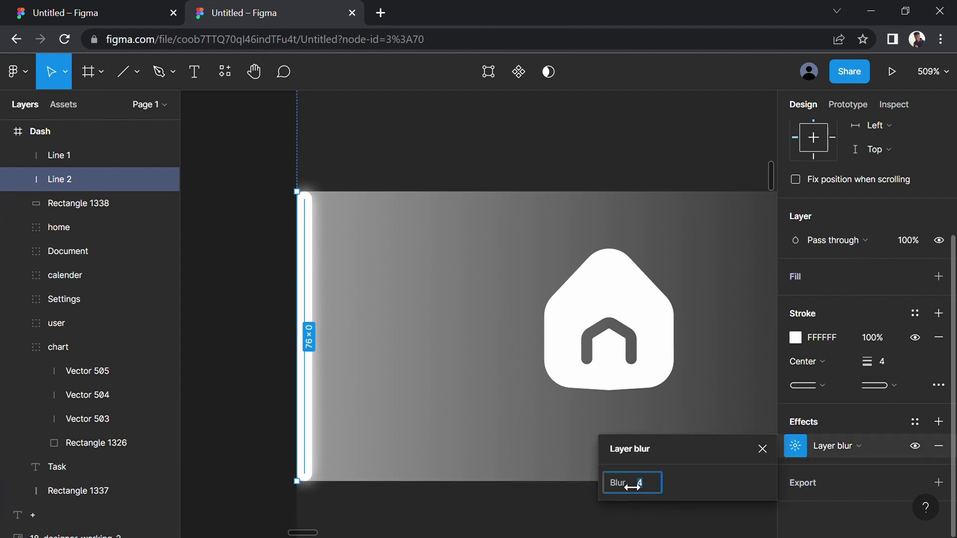
left_click_drag(617, 485, 623, 485)
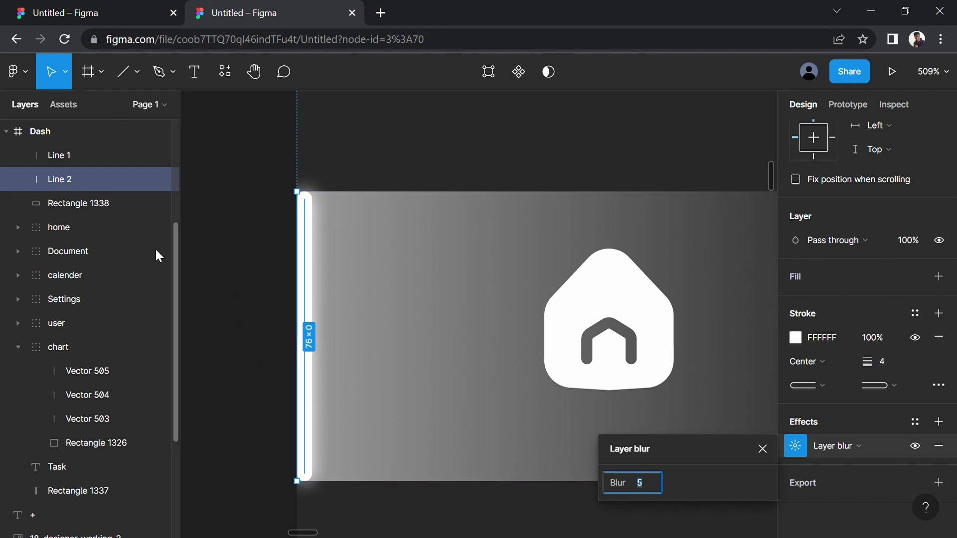
Nudge Rectangle 1338, Line 1 and Line 2 up 4 pixels together
left_click(242, 207)
scroll(241, 207, "down", 5)
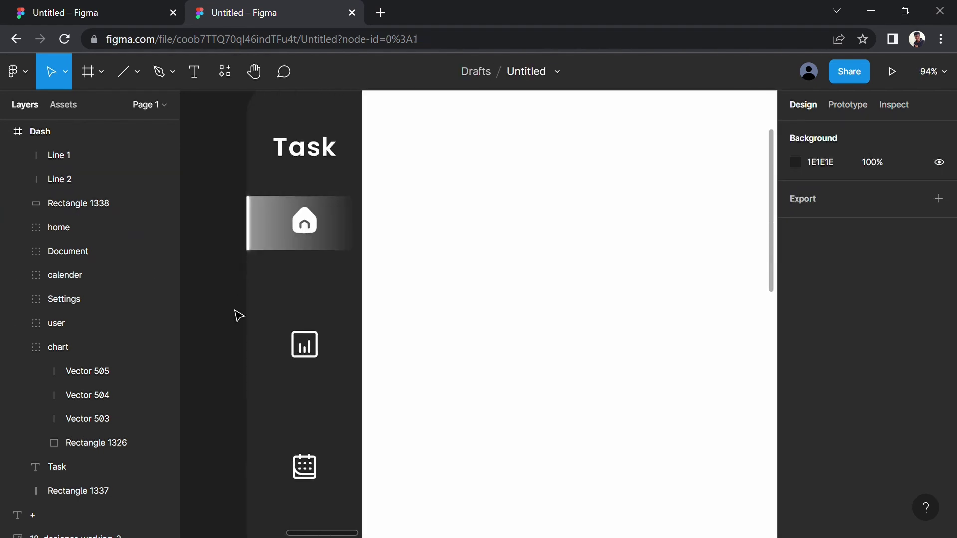
scroll(239, 316, "down", 5)
scroll(306, 246, "down", 3)
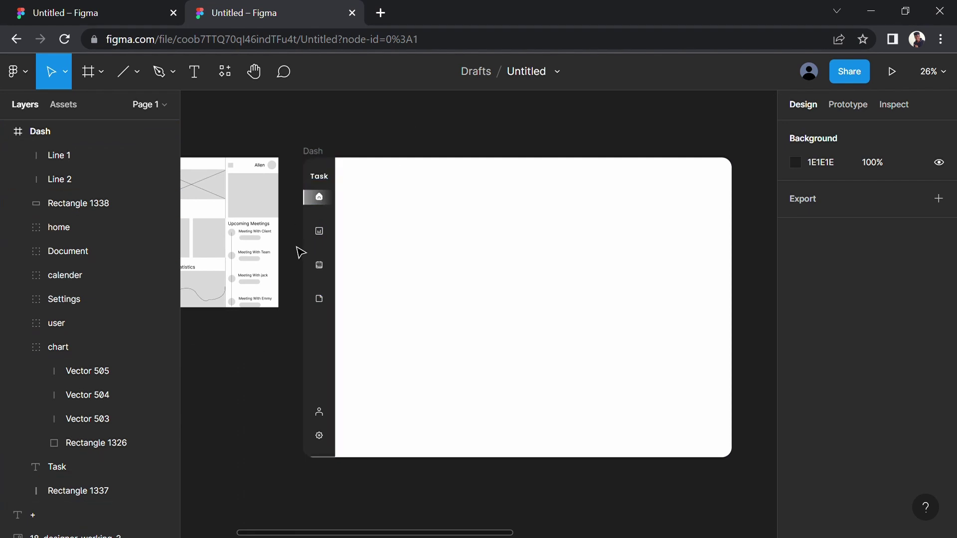
scroll(303, 198, "up", 2)
scroll(303, 199, "up", 5)
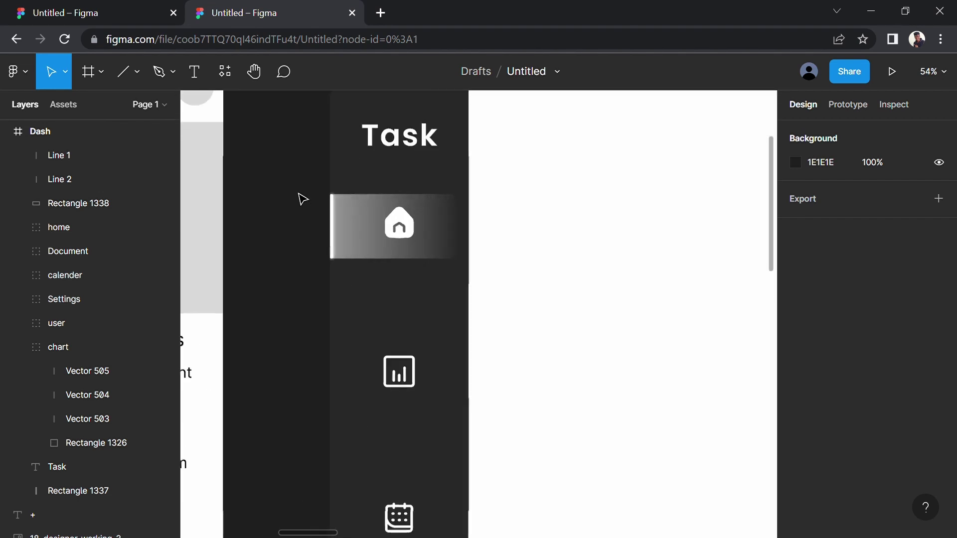
left_click(364, 254)
scroll(330, 234, "up", 3)
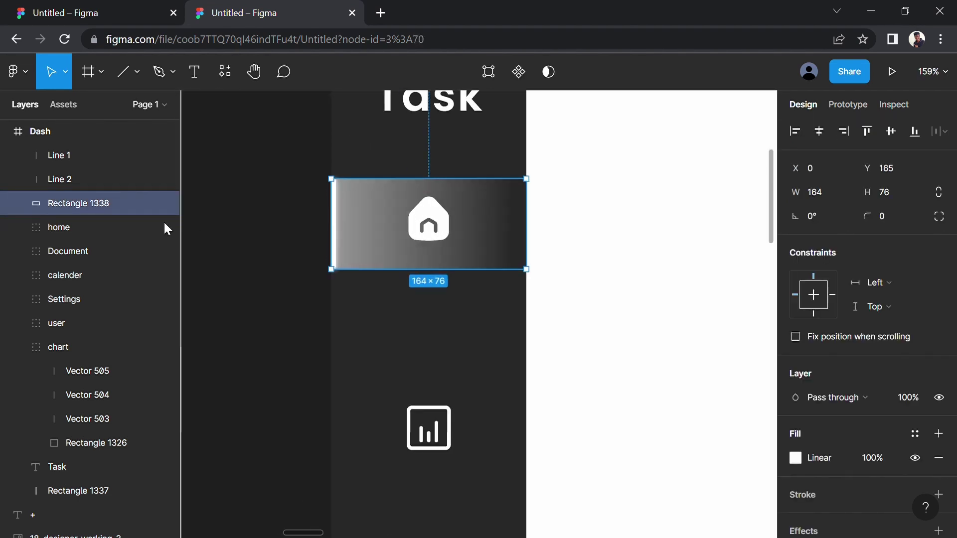
left_click(97, 157)
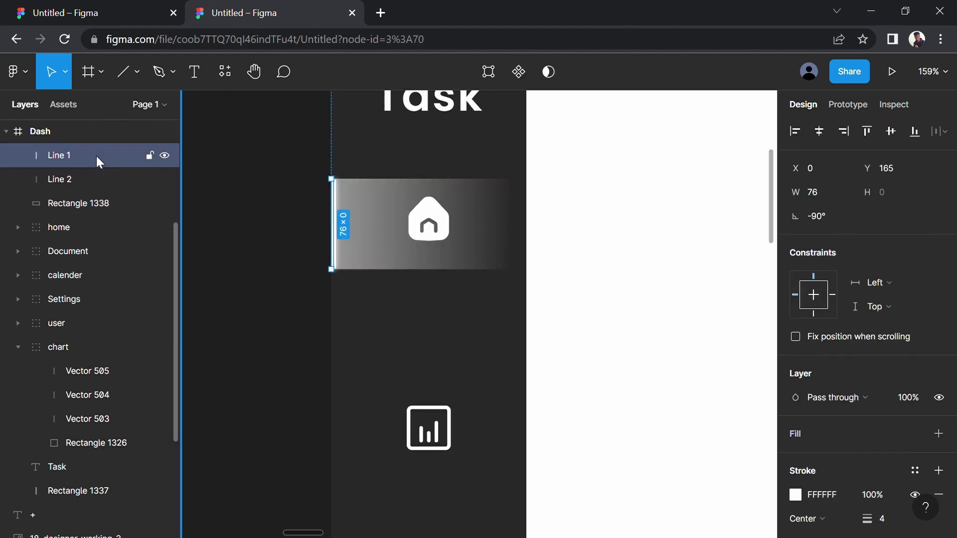
left_click(93, 180, "shift")
left_click(91, 199, "shift")
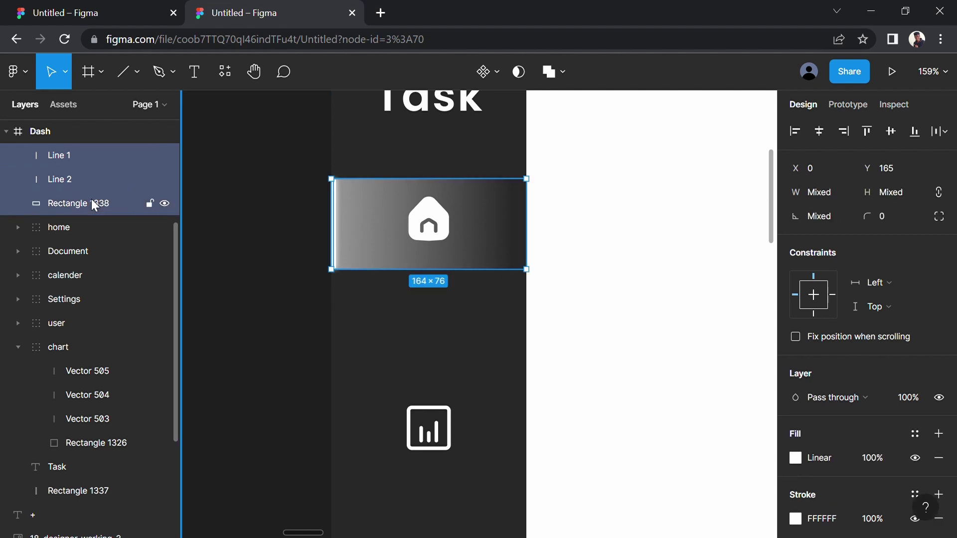
key("Up")
key("Up")
key("Up")
key("Up")
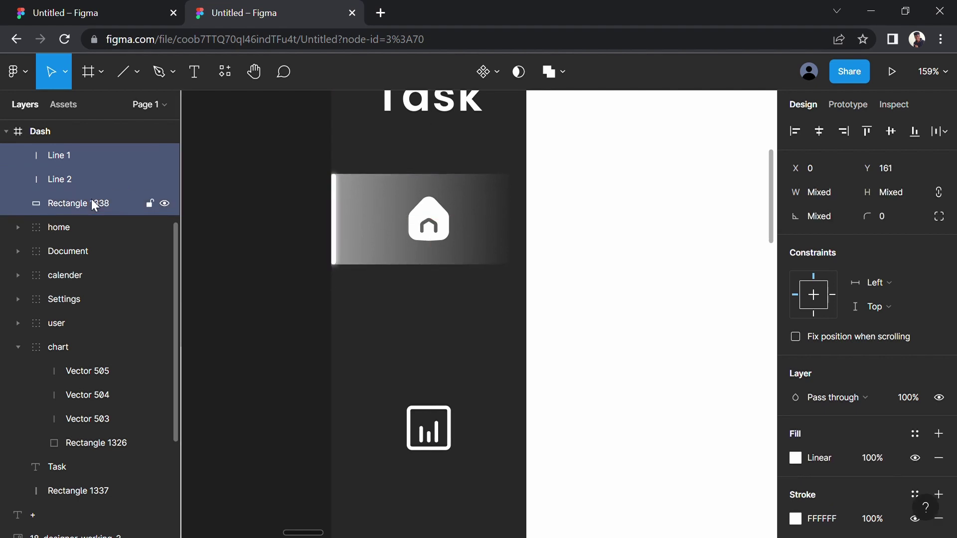
left_click(256, 193)
Pan back to the Dash frame and show its 12-column layout grid
scroll(257, 193, "down", 5)
scroll(274, 207, "down", 3)
scroll(340, 390, "down", 3)
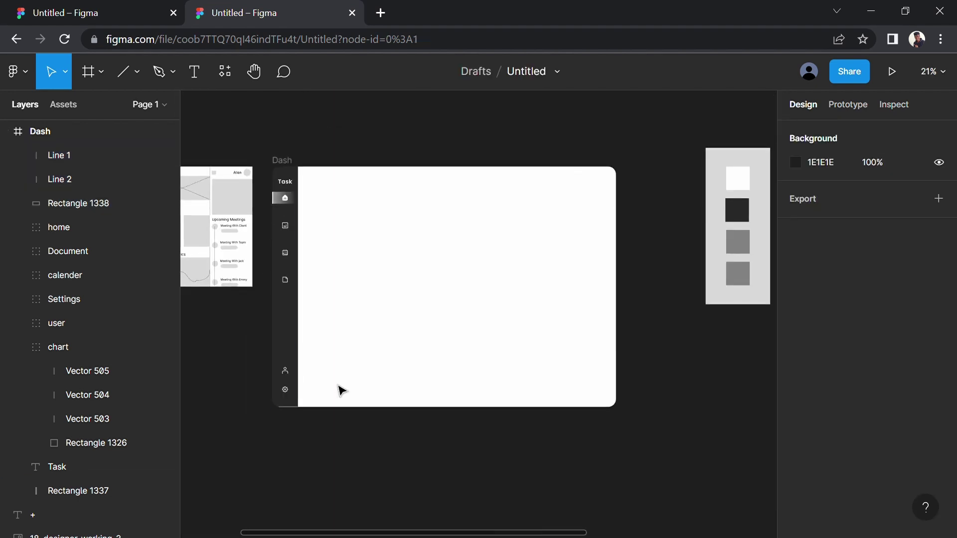
left_click_drag(426, 167, 580, 164)
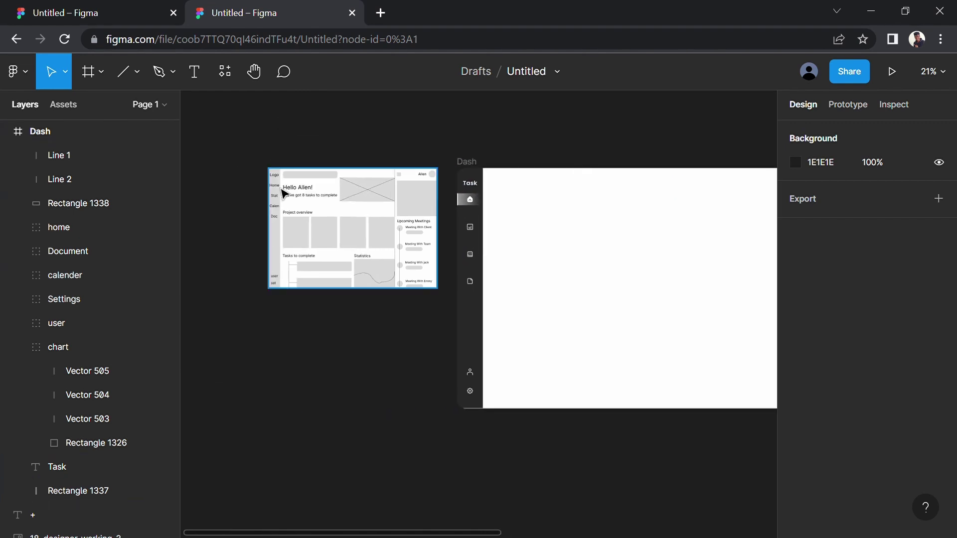
scroll(296, 192, "up", 2)
scroll(349, 184, "up", 3)
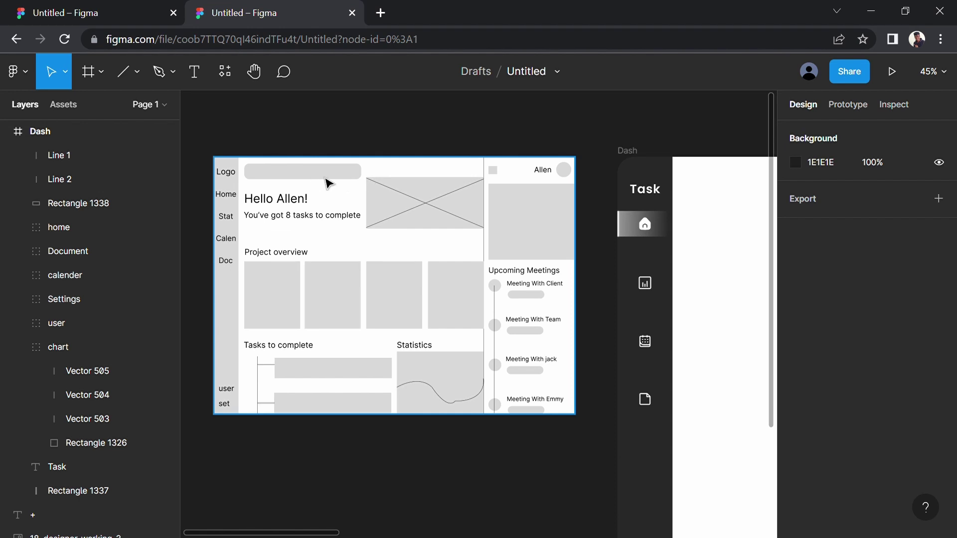
scroll(552, 174, "down", 1)
mouse_move(605, 141)
left_mouse_down()
mouse_move(379, 132)
mouse_move(306, 150)
left_mouse_up()
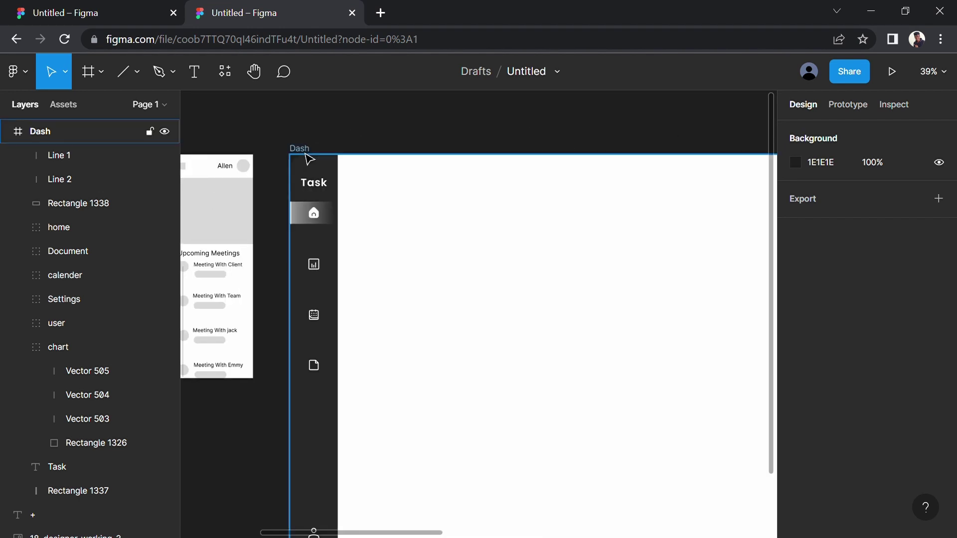
left_click(302, 149)
left_click(916, 362)
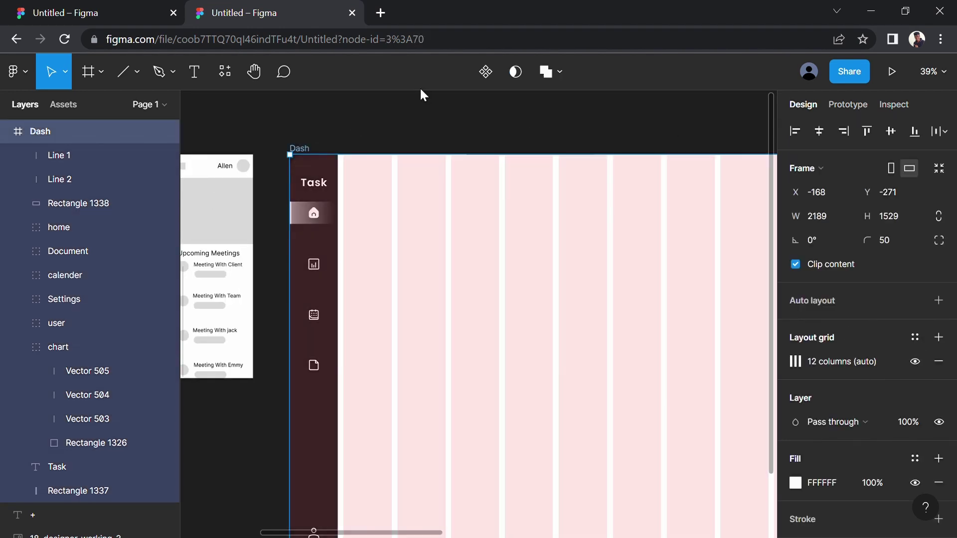
scroll(428, 115, "up", 1)
left_click_drag(434, 135, 342, 137)
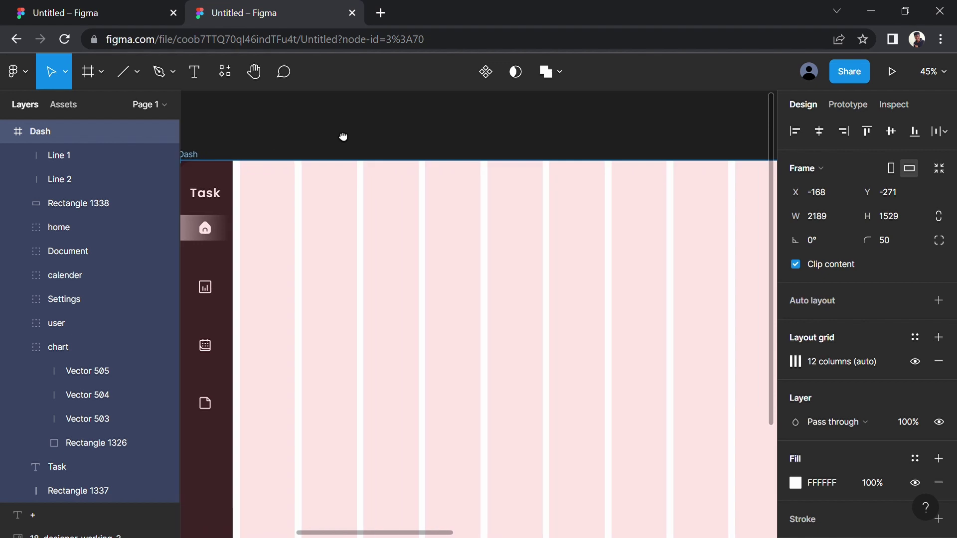
Draw a wide rectangle near the top of the Dash frame
left_click(138, 72)
left_click(127, 103)
scroll(399, 144, "left", 2)
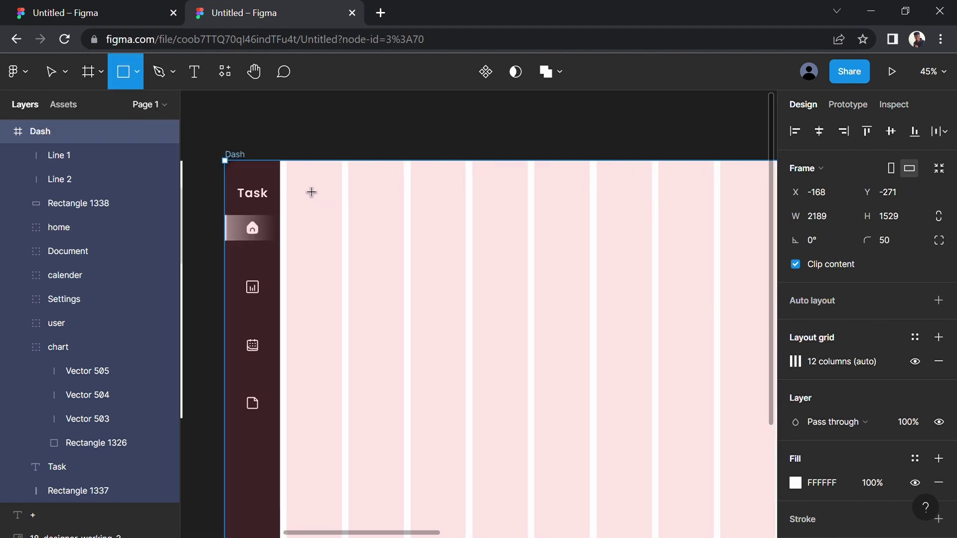
left_click_drag(299, 180, 590, 215)
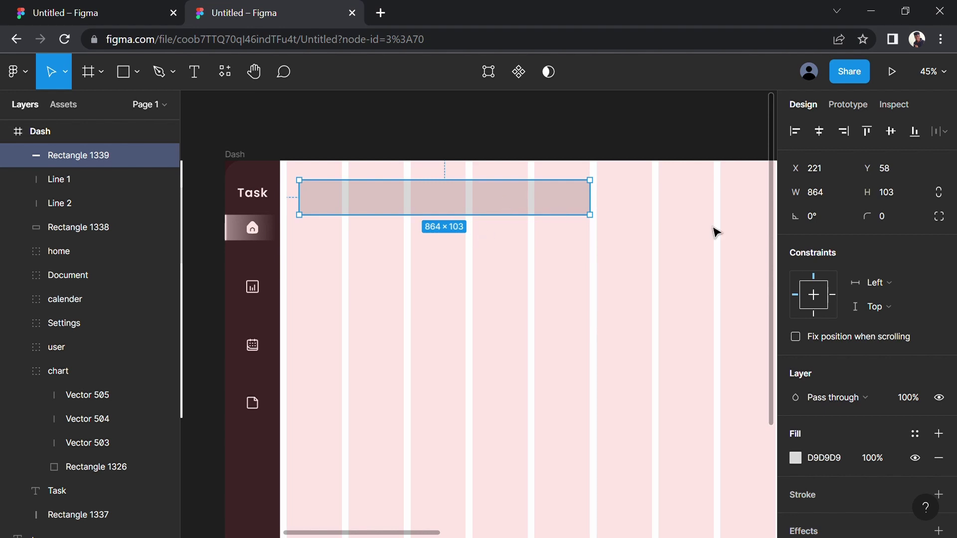
Size the bar to 634×82 and give it a corner radius of 50
left_click(831, 193)
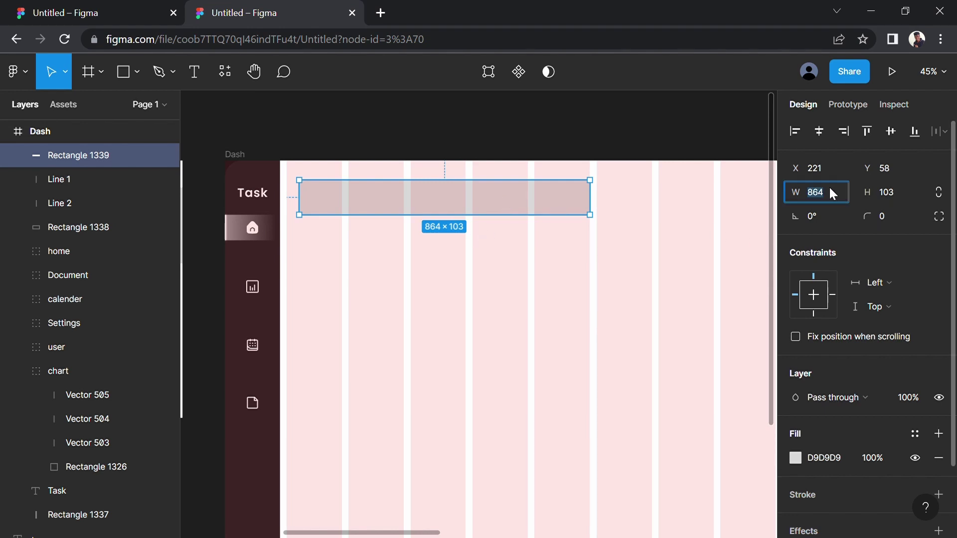
key("BackSpace")
key("Return")
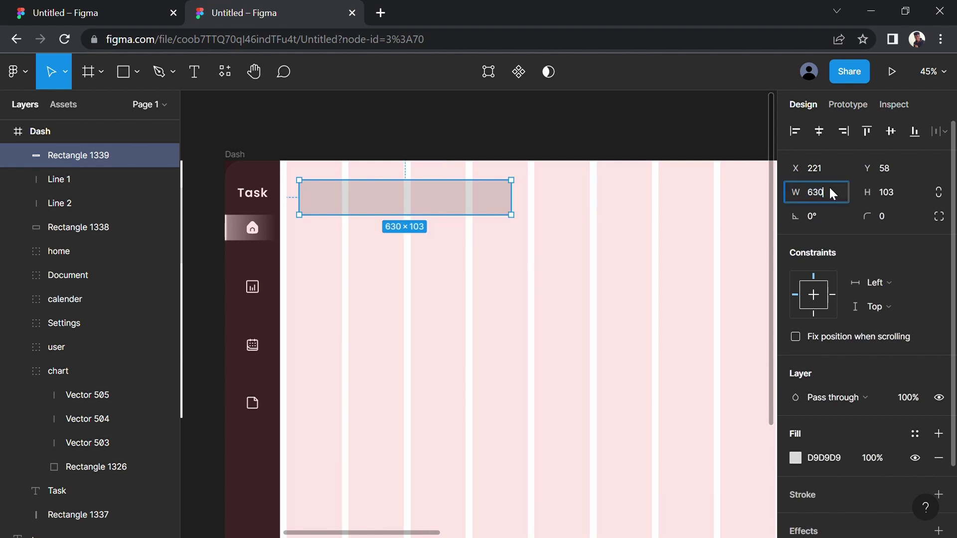
type("634")
key("Return")
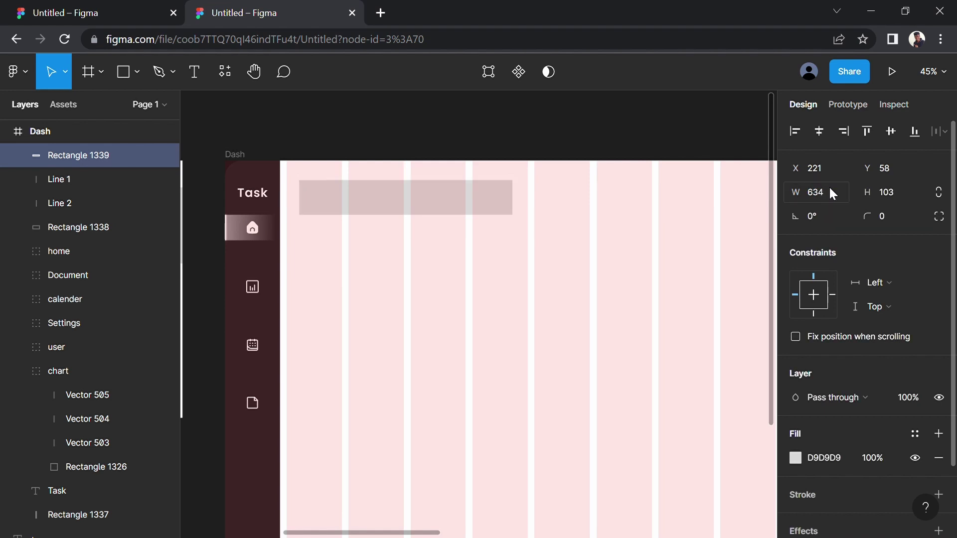
left_click(896, 197)
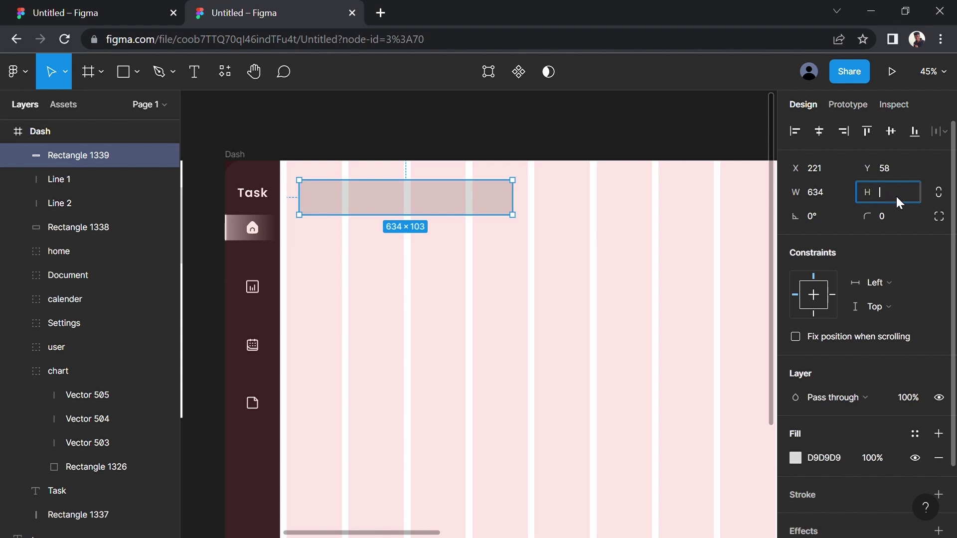
type("90")
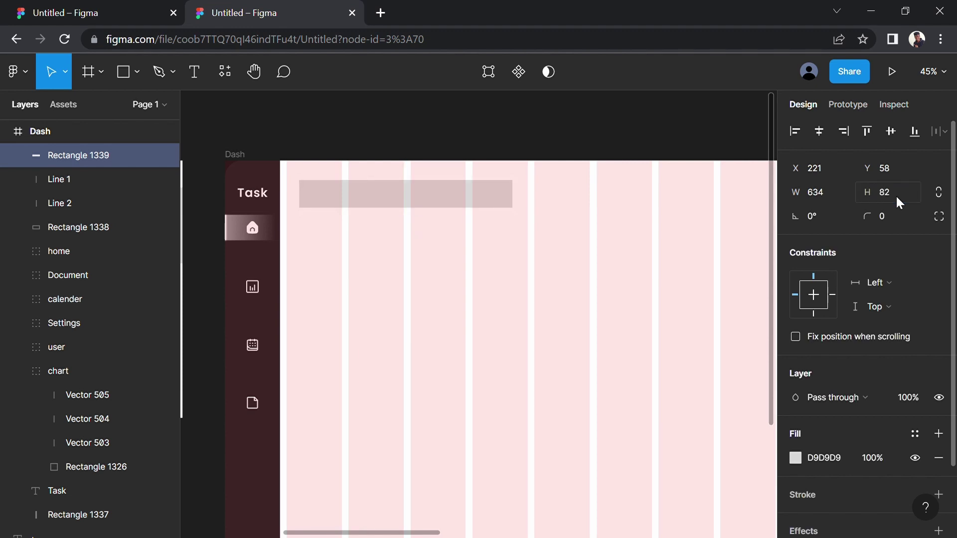
key("Return")
left_click(890, 215)
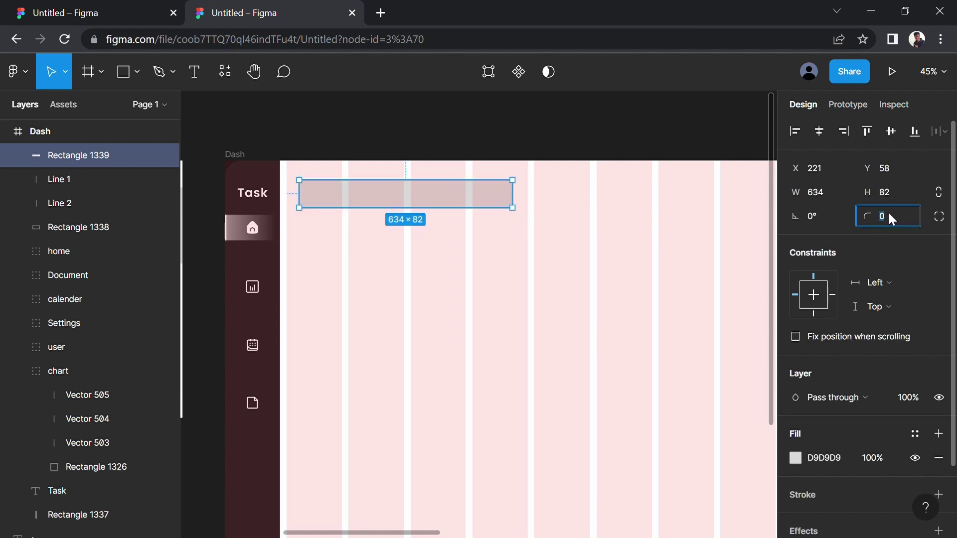
type("50")
key("Return")
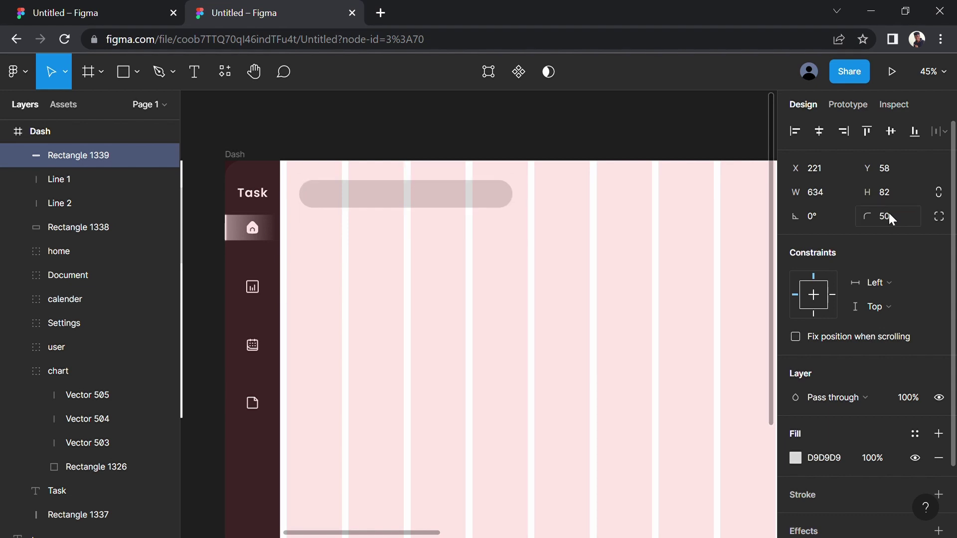
Hide the Dash frame's column layout grid
scroll(571, 253, "down", 5)
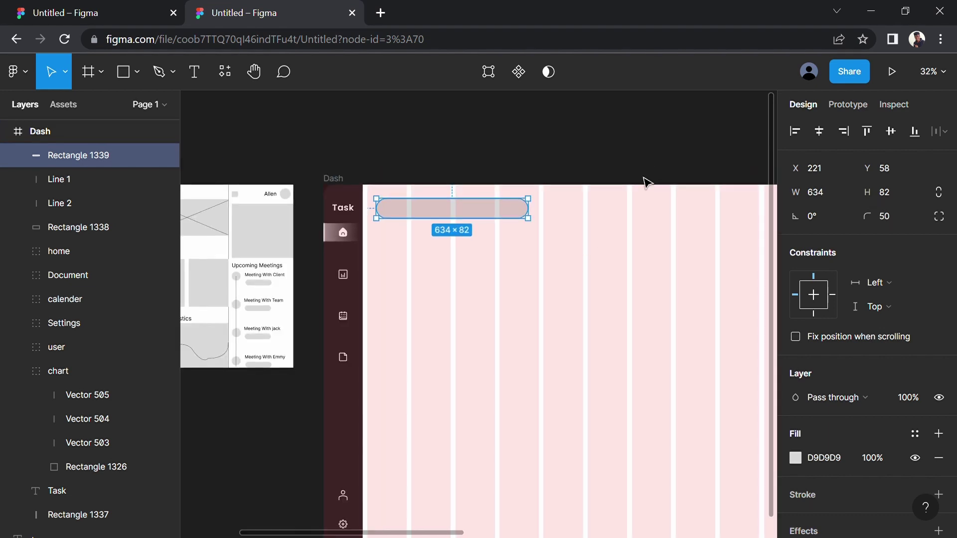
scroll(502, 185, "up", 3)
left_click(230, 176)
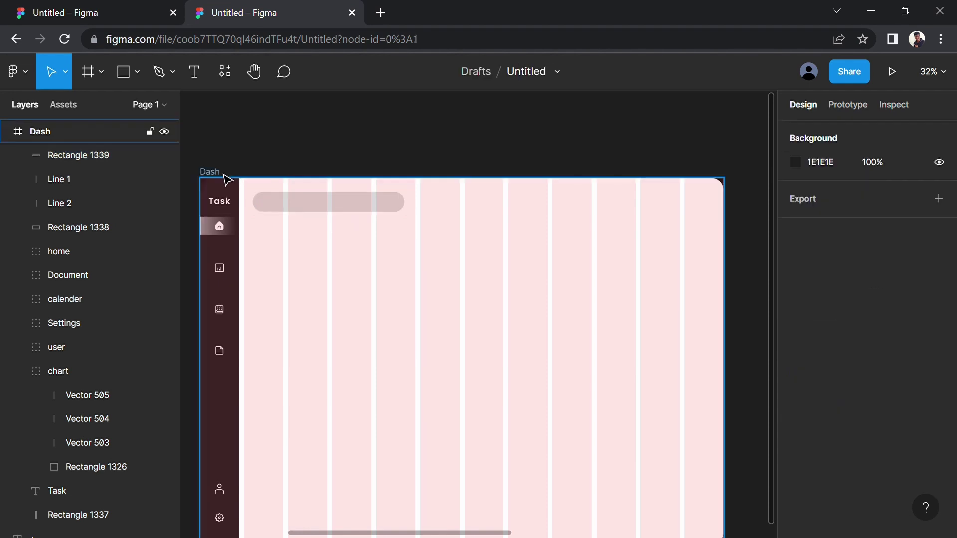
scroll(808, 479, "down", 5)
scroll(802, 399, "up", 1)
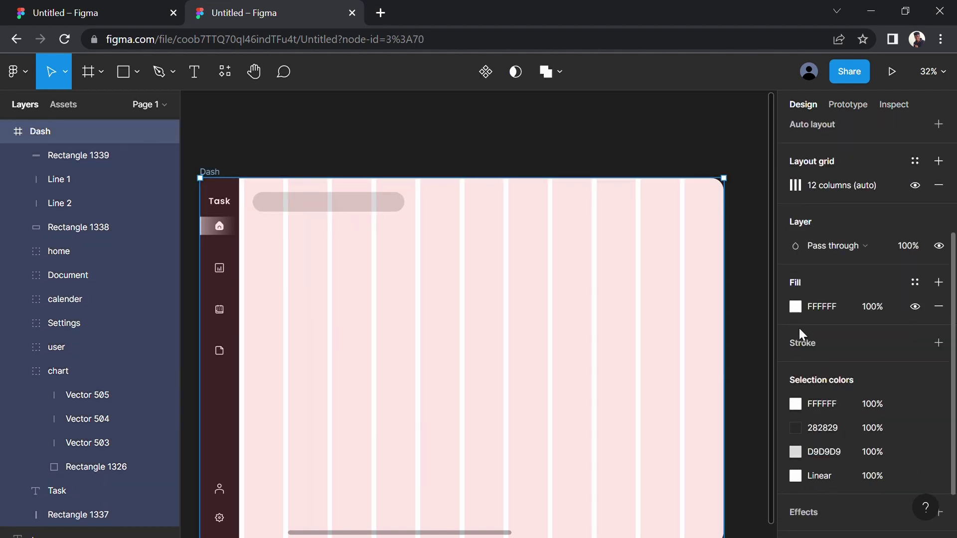
scroll(837, 314, "up", 4)
left_click(915, 361)
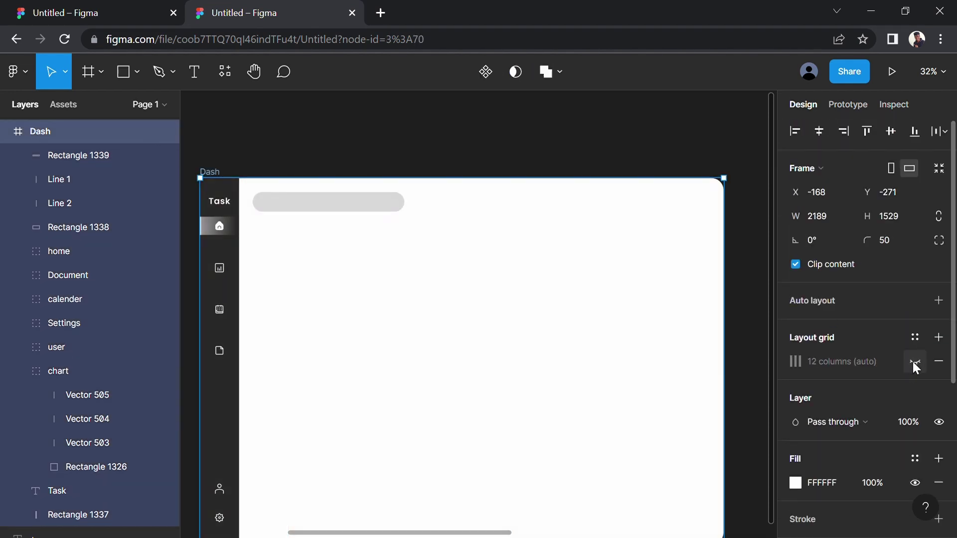
left_click(453, 160)
Zoom out to bring the Dash frame and the swatch palette into view
scroll(454, 160, "down", 3)
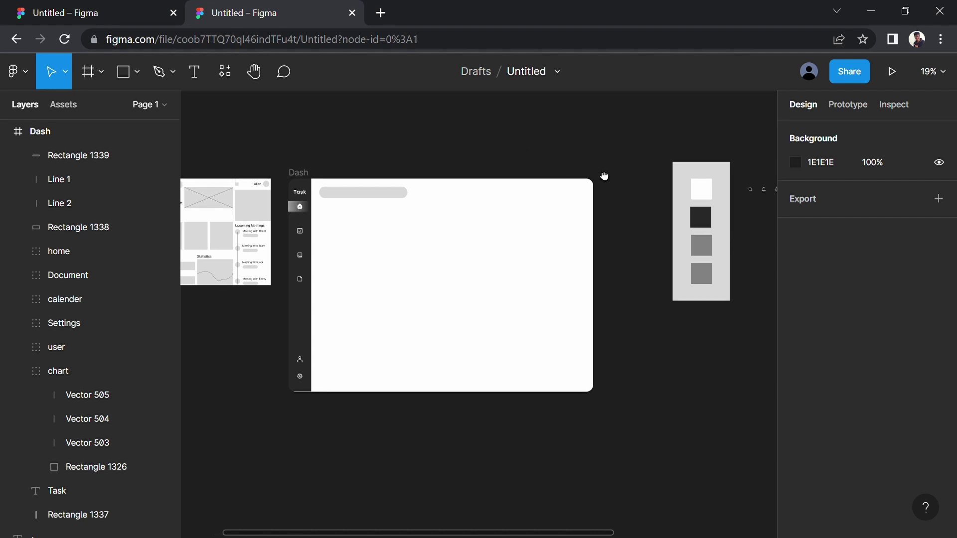
left_click(370, 199)
key("Escape")
key("minus")
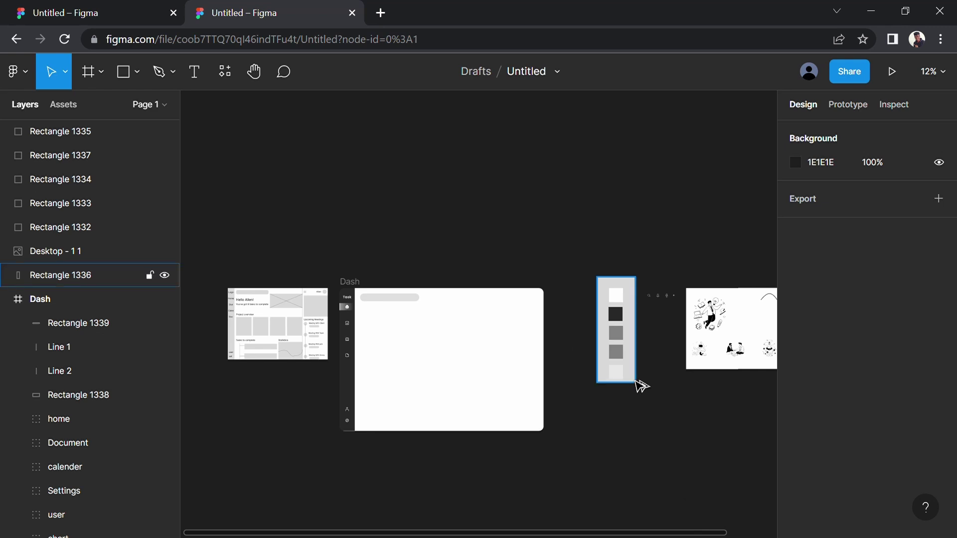
scroll(646, 404, "up", 5, "ctrl")
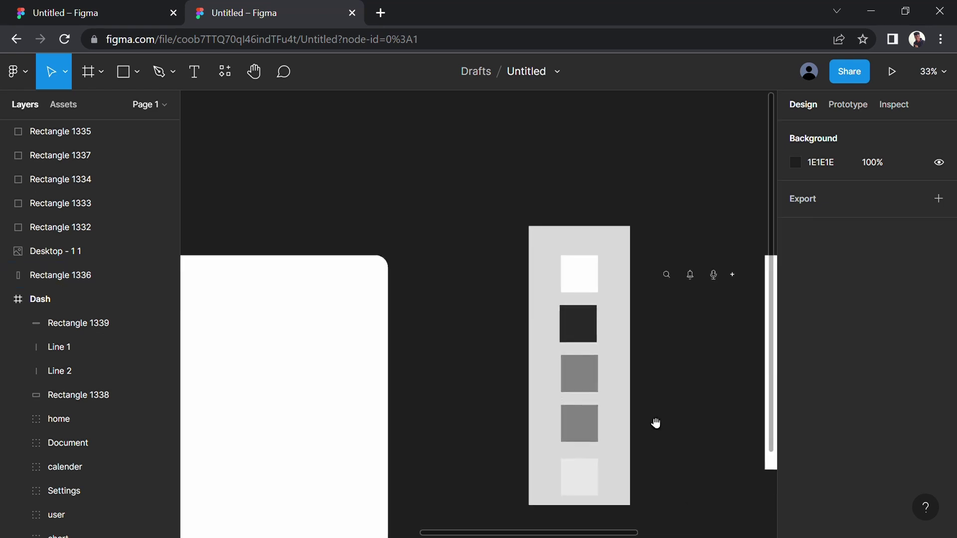
left_click_drag(656, 423, 791, 248)
scroll(590, 357, "down", 3, "ctrl")
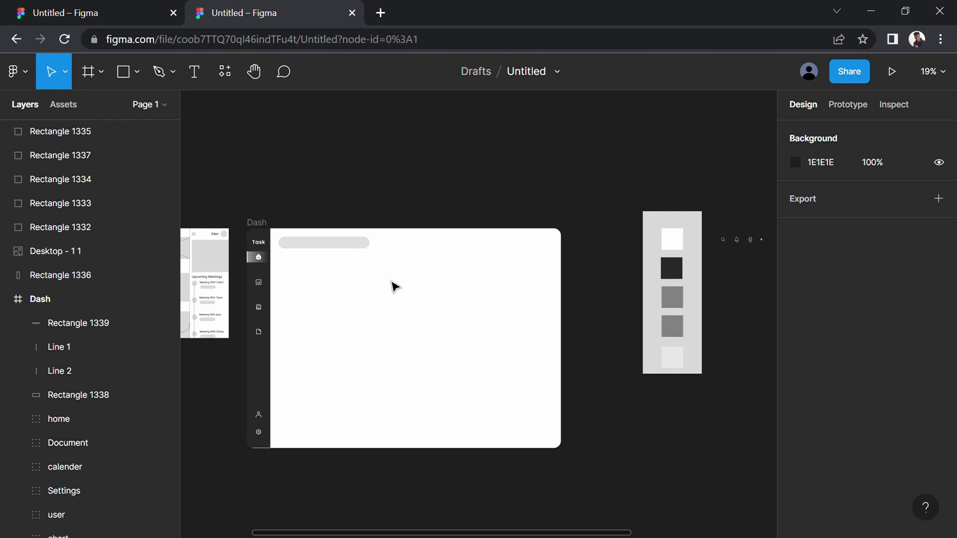
Fill the search bar with the palette's light grey E8E8E8 using the eyedropper
left_click(353, 244)
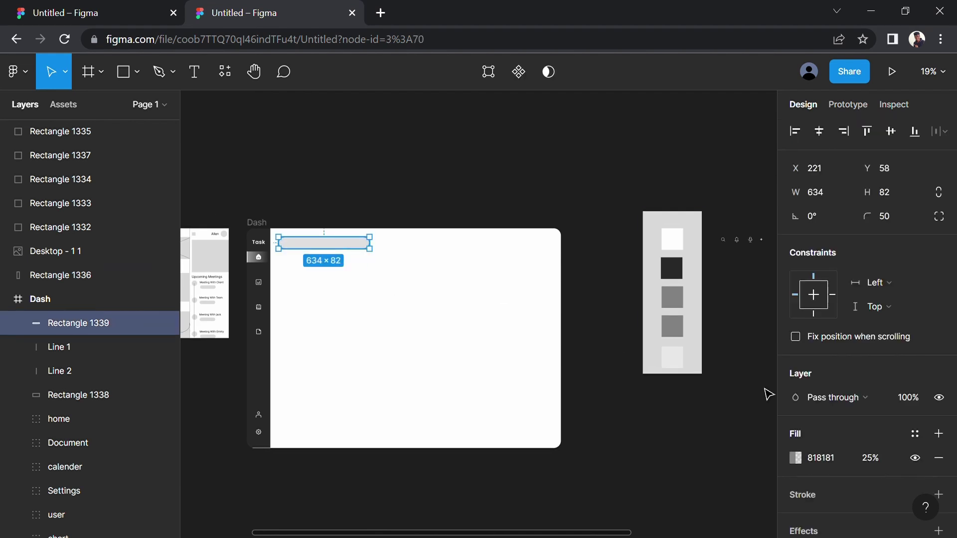
left_click(796, 458)
left_click_drag(707, 143, 945, 171)
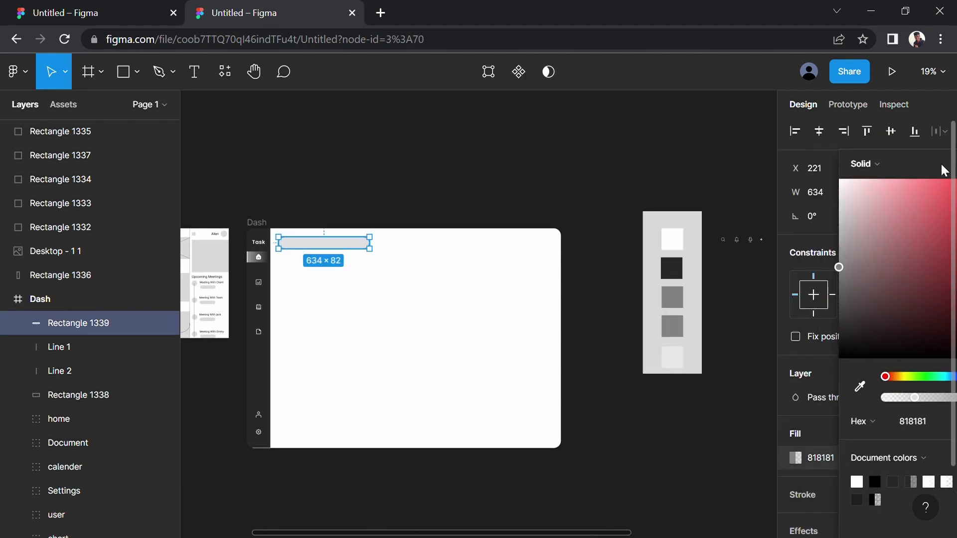
left_click(860, 386)
left_click(674, 363)
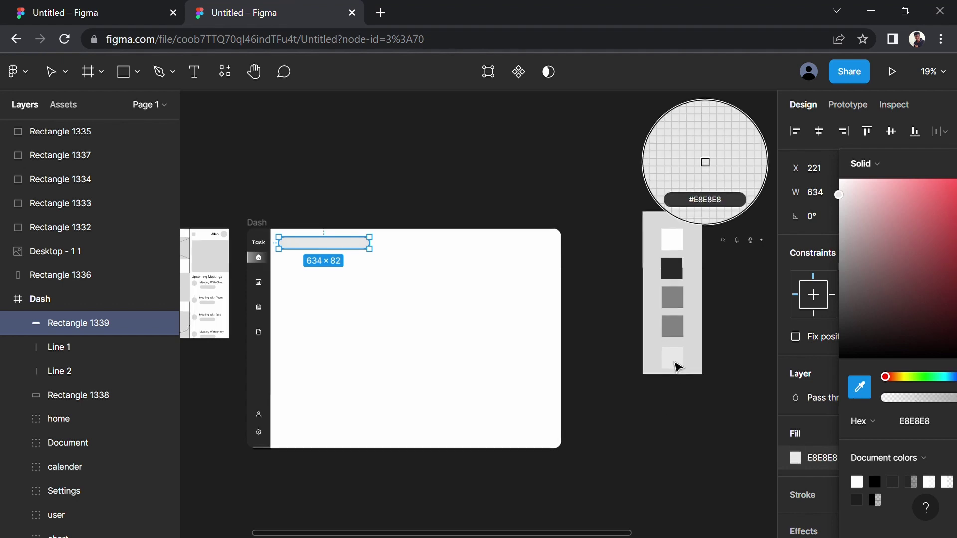
left_click(546, 199)
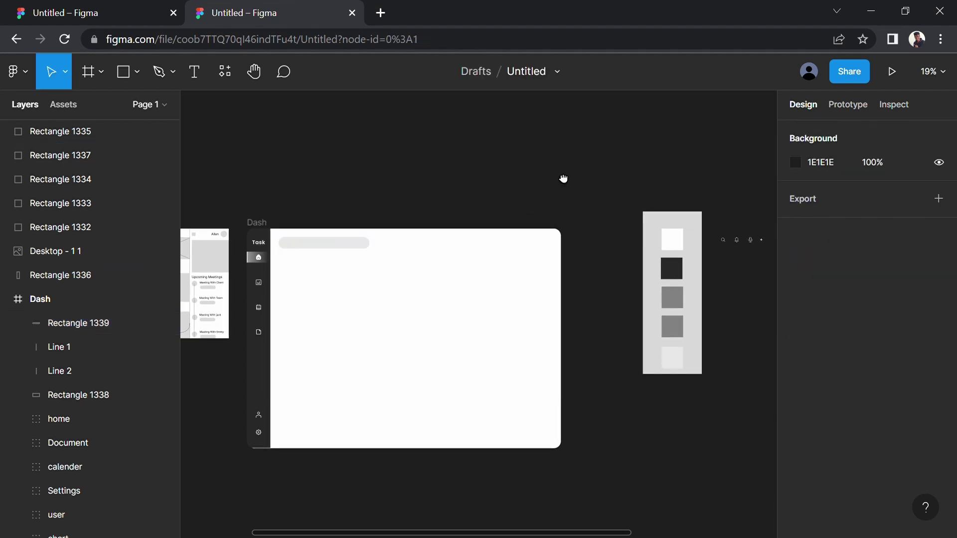
left_click_drag(564, 179, 266, 189)
Move the search and microphone icons together onto the search bar
scroll(444, 275, "up", 2)
scroll(447, 276, "up", 3)
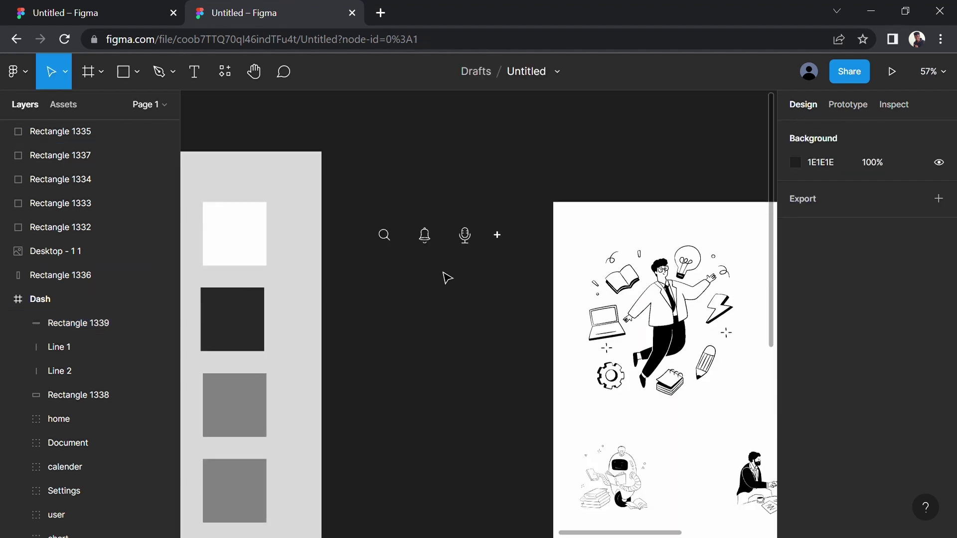
left_click(385, 235)
left_click(468, 238, "shift")
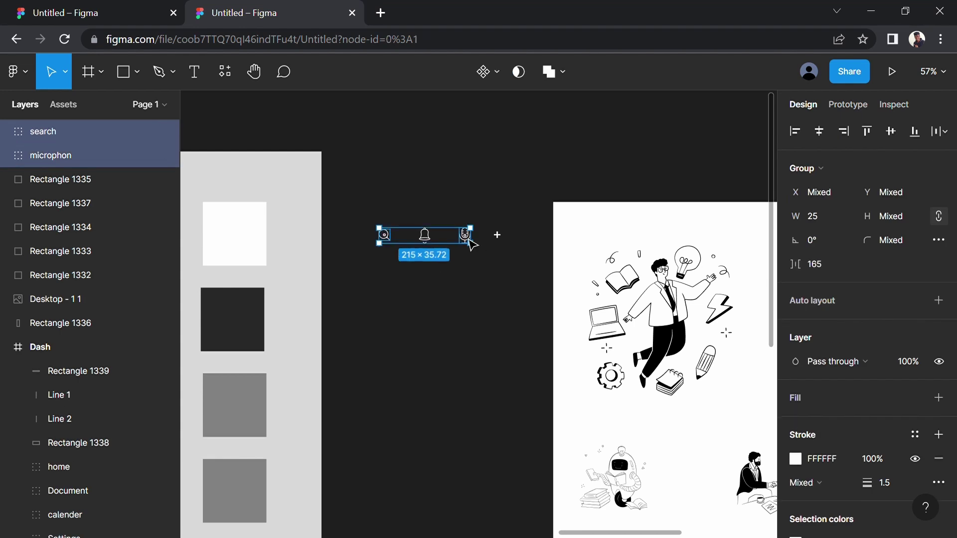
left_click_drag(471, 244, 25, 347)
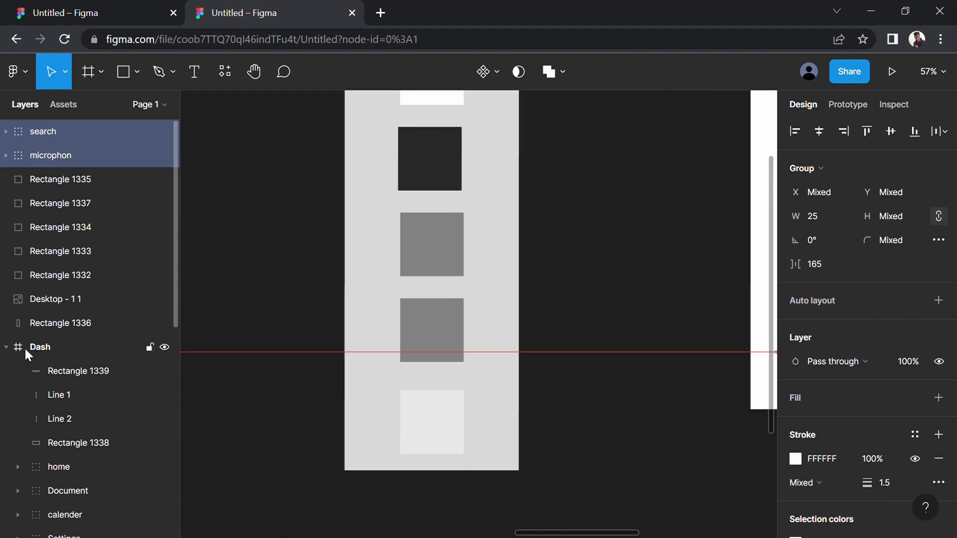
mouse_move(25, 346)
left_mouse_down()
mouse_move(37, 310)
mouse_move(398, 233)
left_mouse_up()
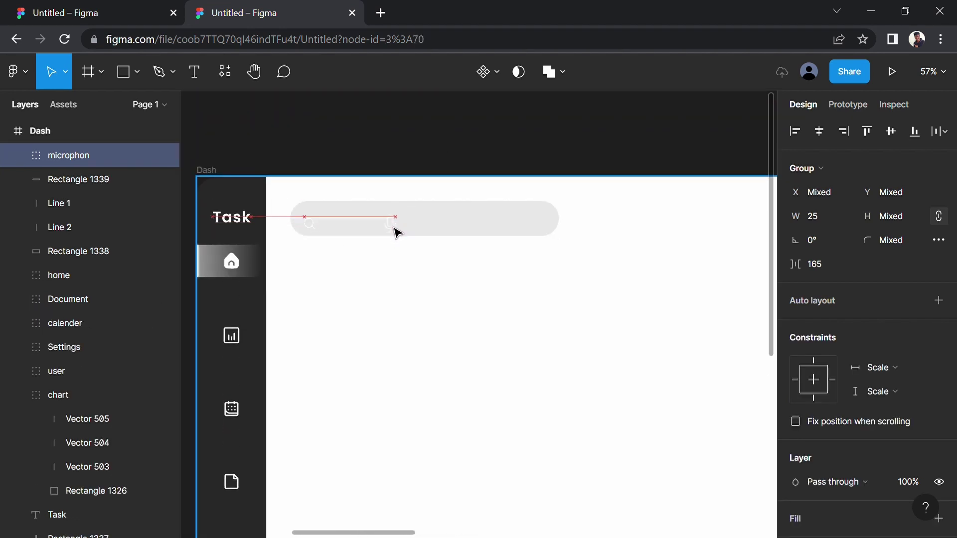
Put the microphone at the bar's right end and centre the search icon vertically
mouse_move(397, 233)
left_mouse_down()
mouse_move(394, 225)
mouse_move(547, 228)
left_mouse_up()
left_click(311, 221)
scroll(319, 225, "up", 5)
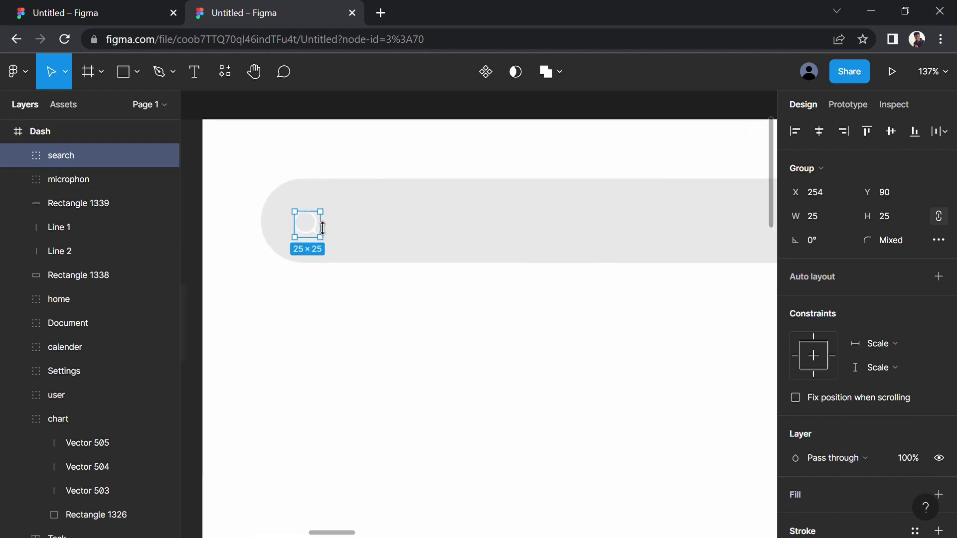
left_click_drag(321, 228, 321, 225)
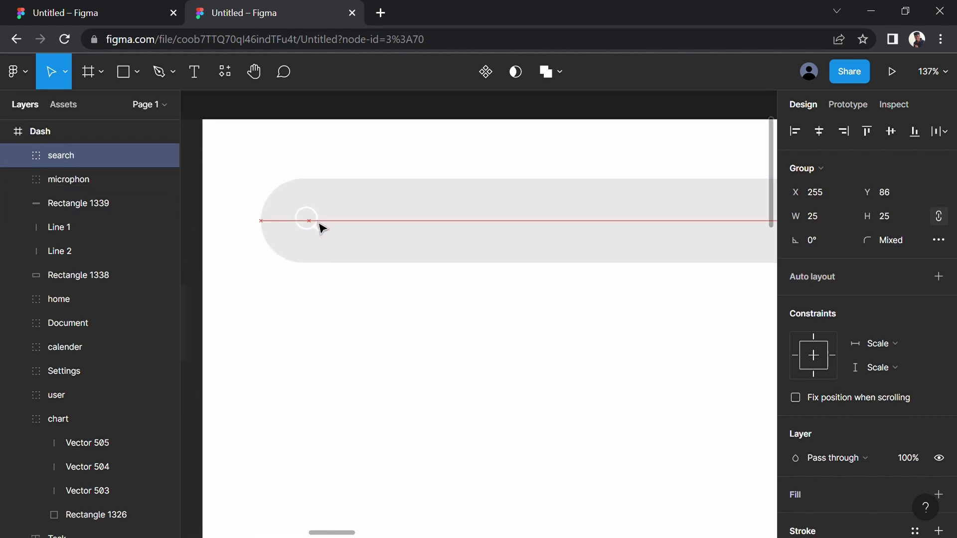
scroll(322, 228, "down", 4)
left_click(577, 220, "shift")
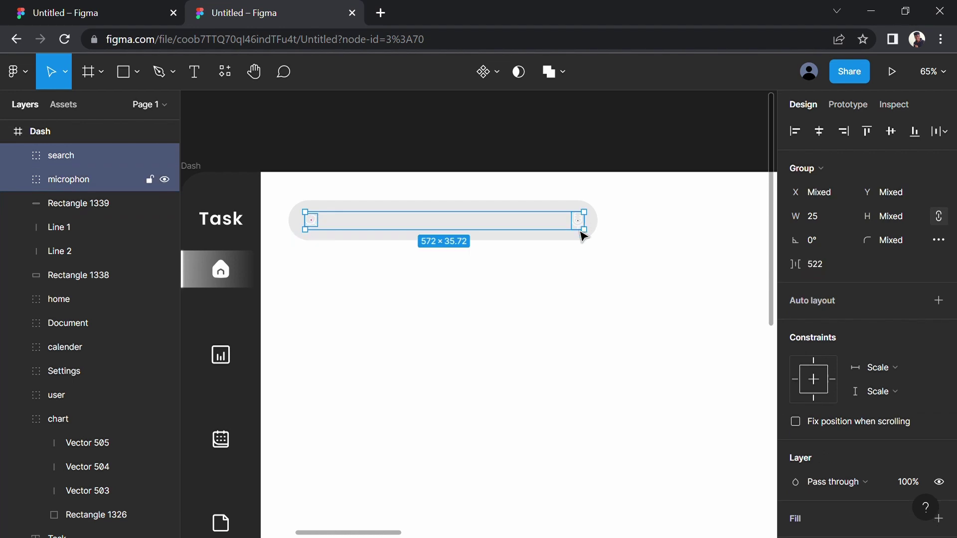
Recolour both icons' white strokes to 282829 at 50% opacity
scroll(941, 326, "down", 1)
scroll(848, 389, "down", 4)
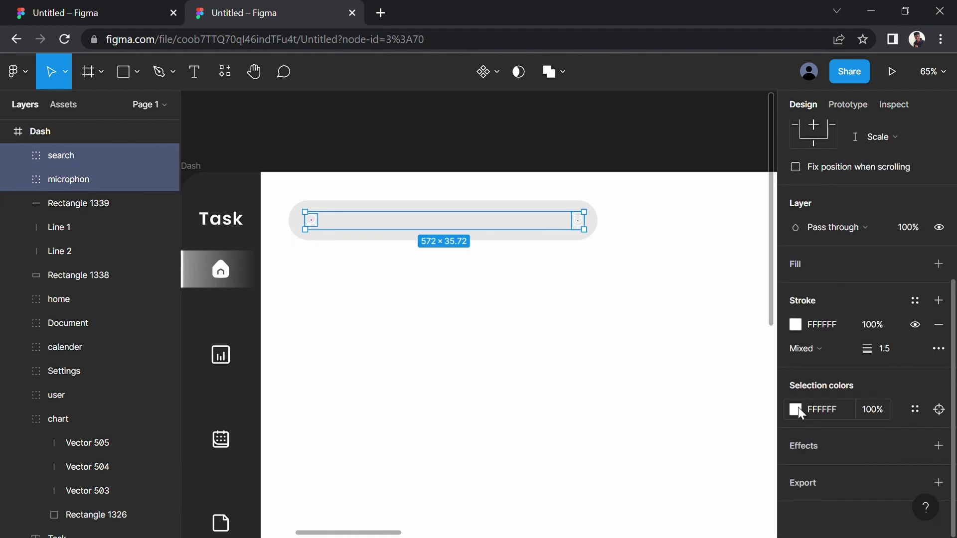
left_click(792, 408)
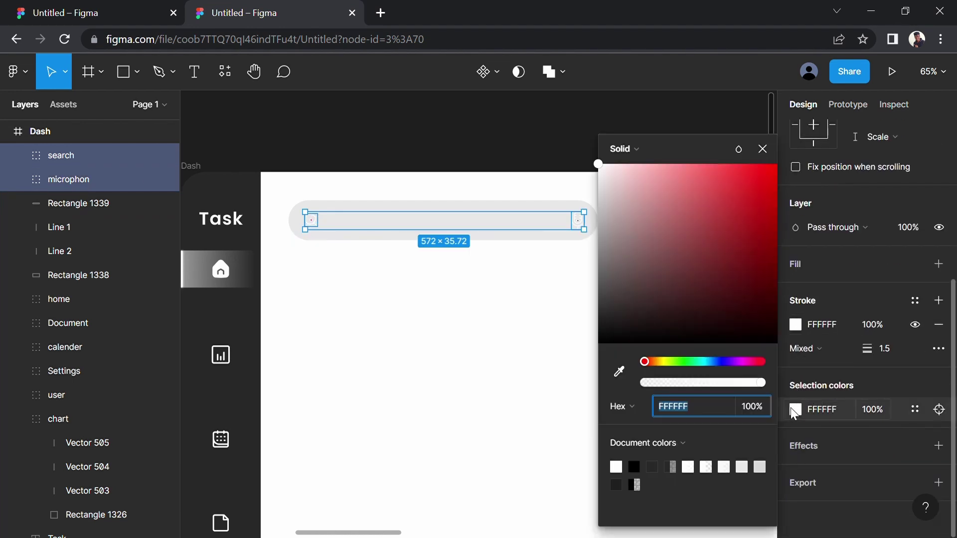
left_click(652, 468)
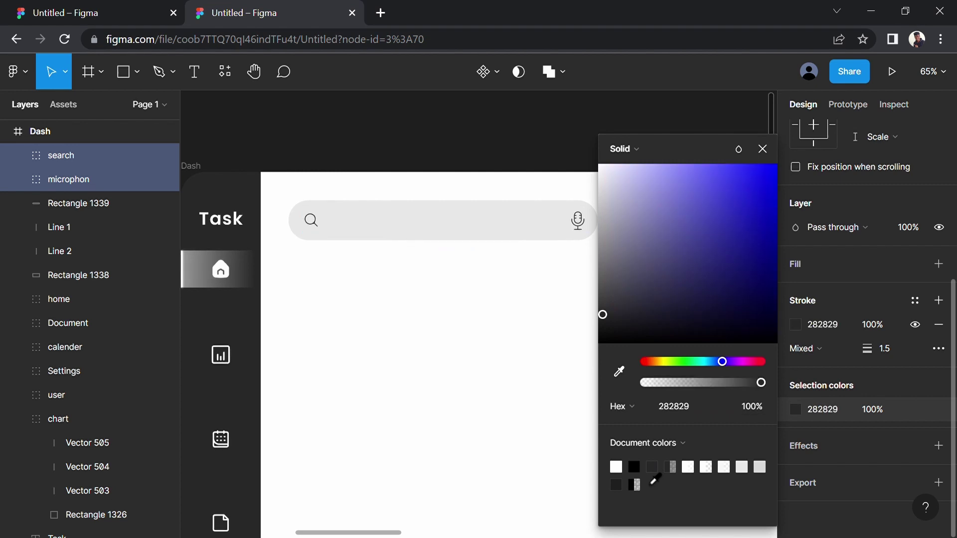
left_click(874, 410)
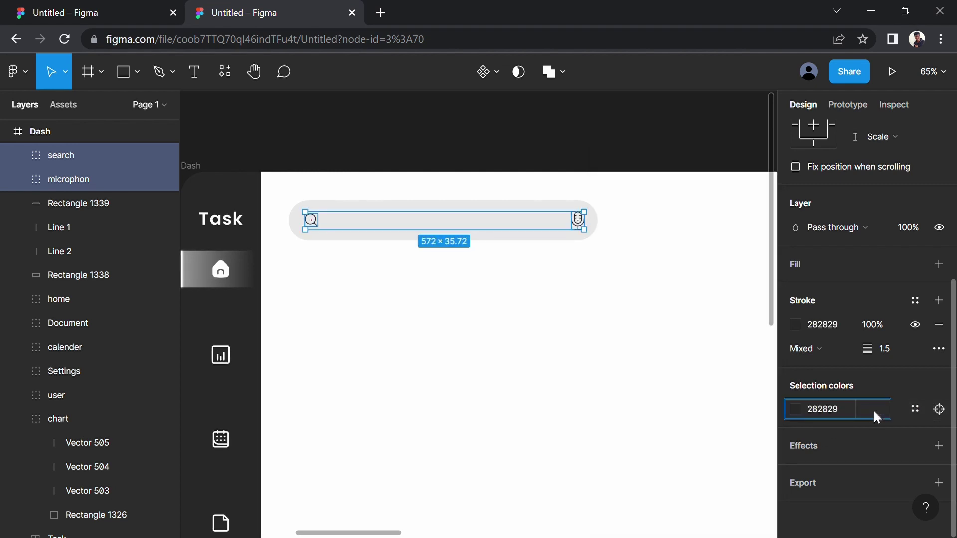
type("50")
key("Return")
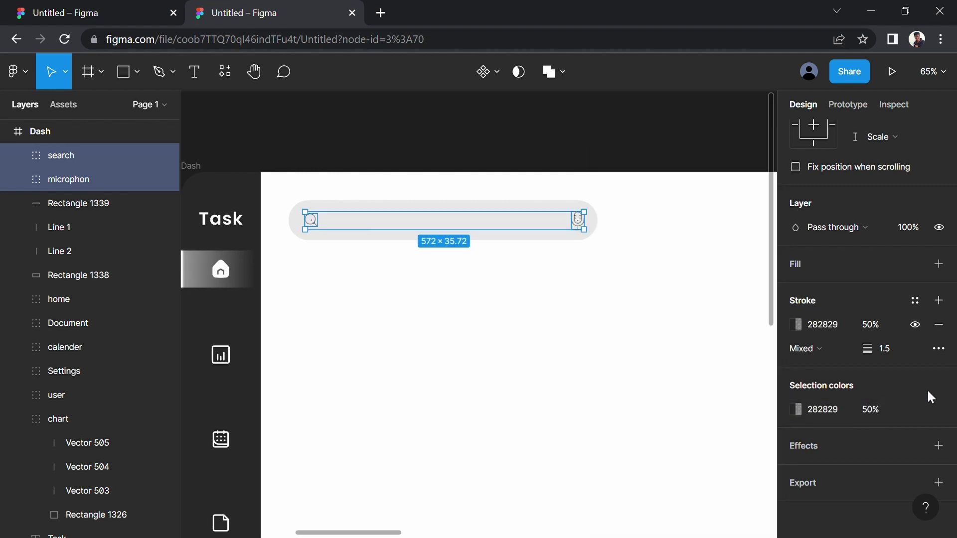
key("Return")
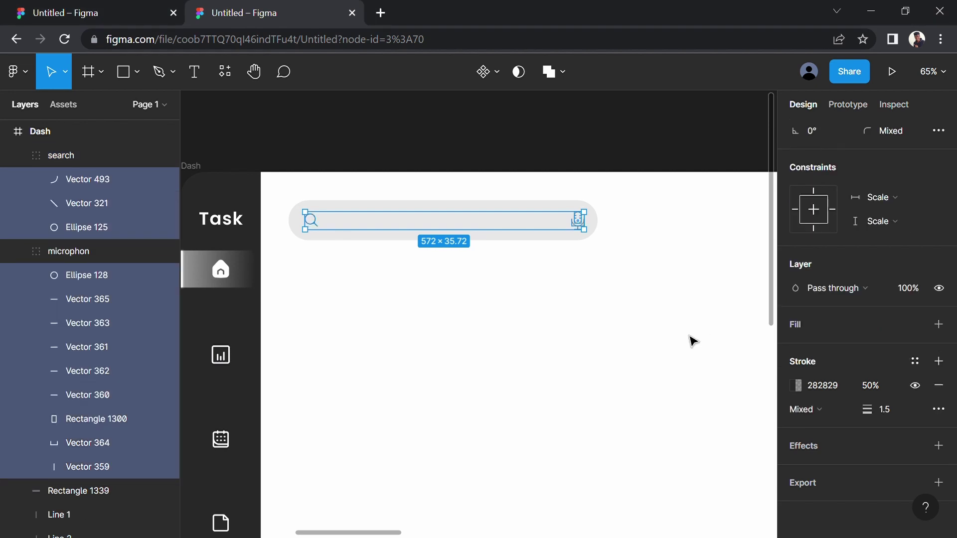
left_click(693, 341)
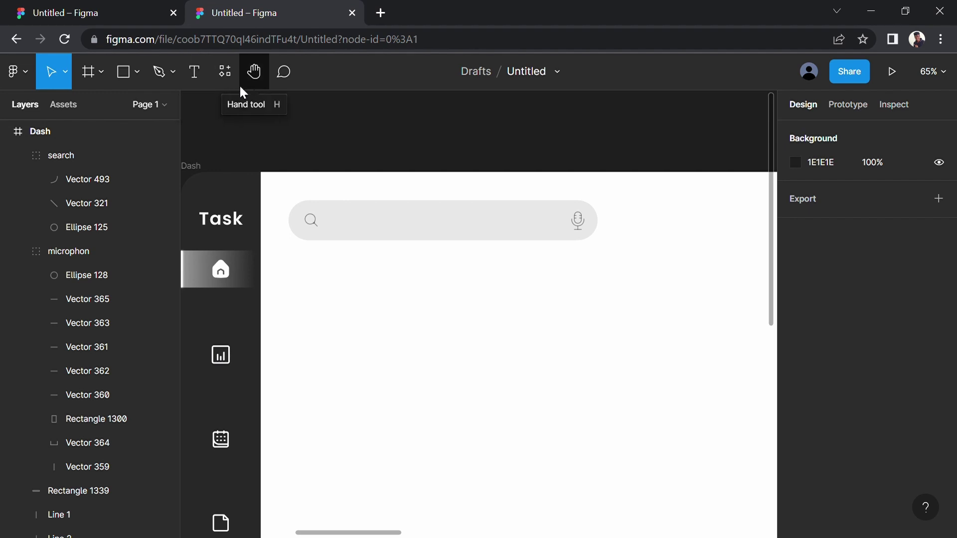
Type 'Search for Tasks,Meetings..' as a new text layer inside the search bar
left_click(196, 76)
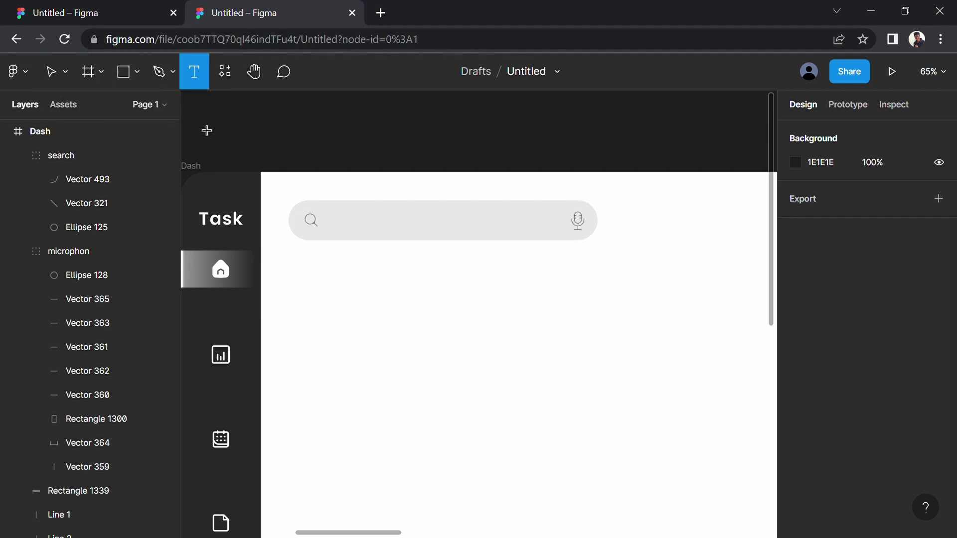
left_click(380, 229)
type("S")
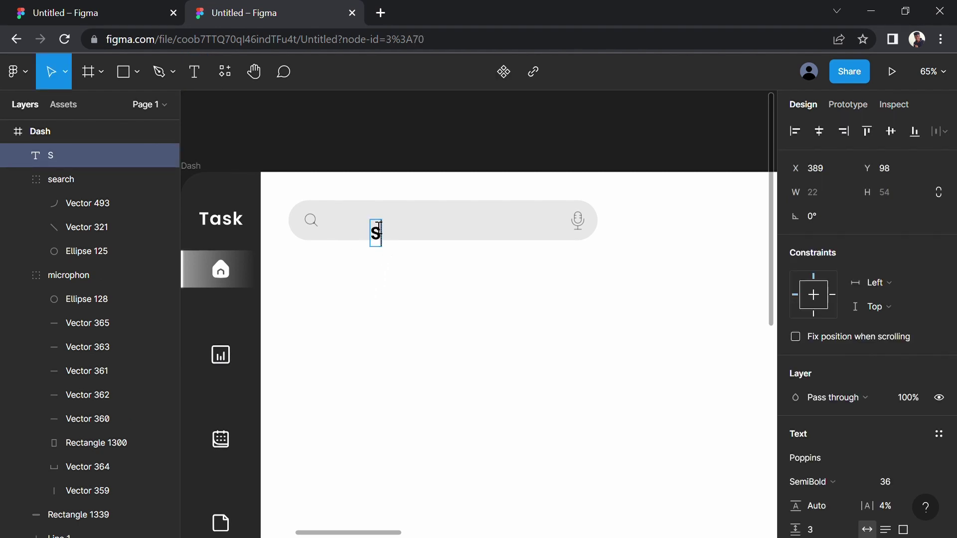
type("earc")
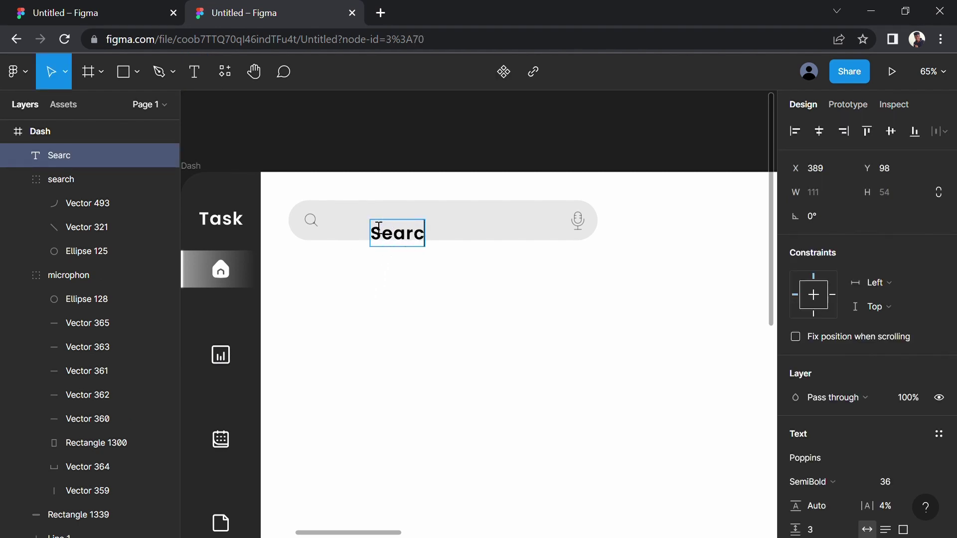
key("BackSpace")
type("ch")
type(" for ")
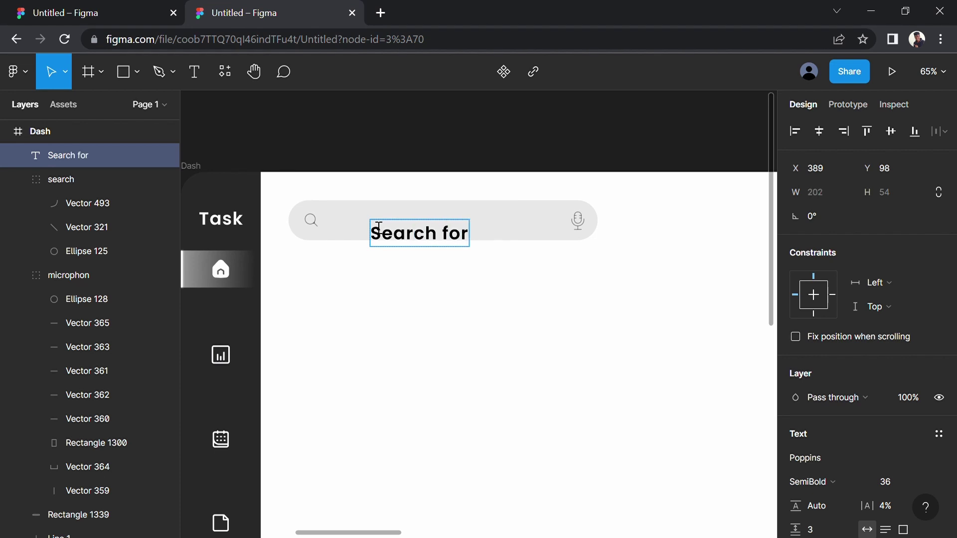
type("Tasks")
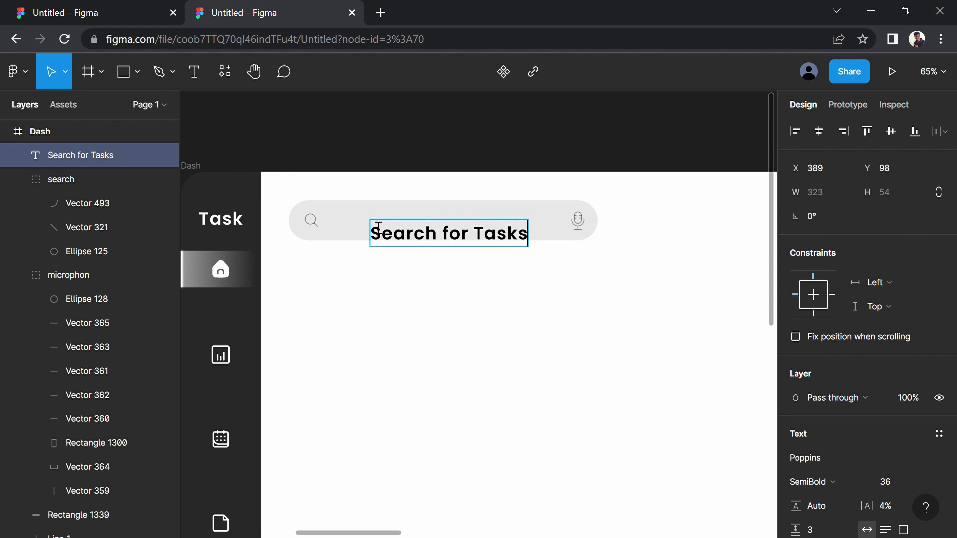
type(",Meetin")
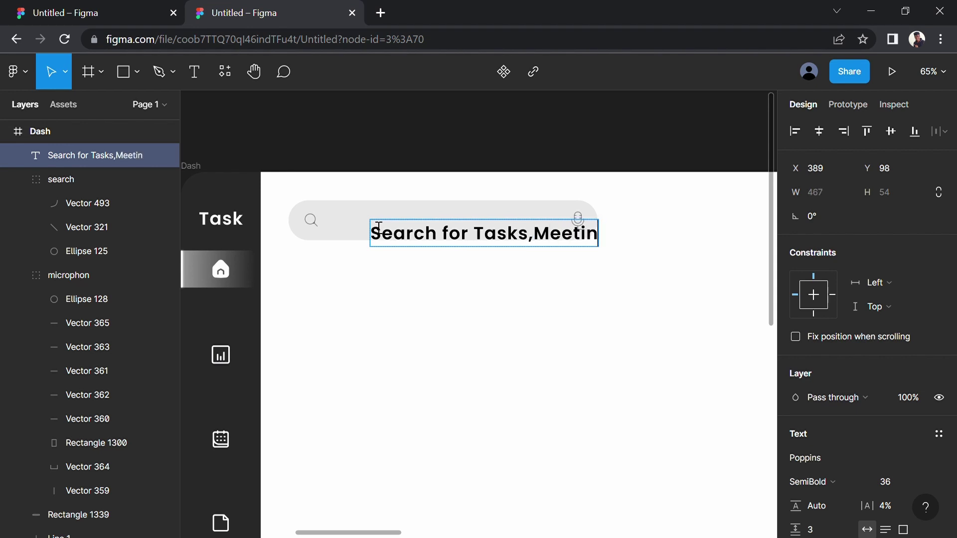
type("gs.")
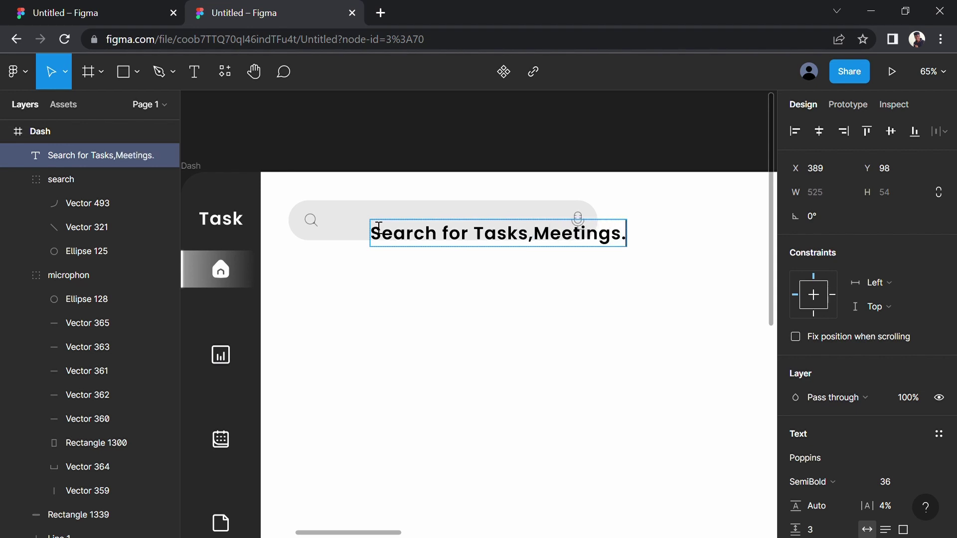
type(".")
Set the placeholder text to Regular weight at size 16
key("ctrl+a")
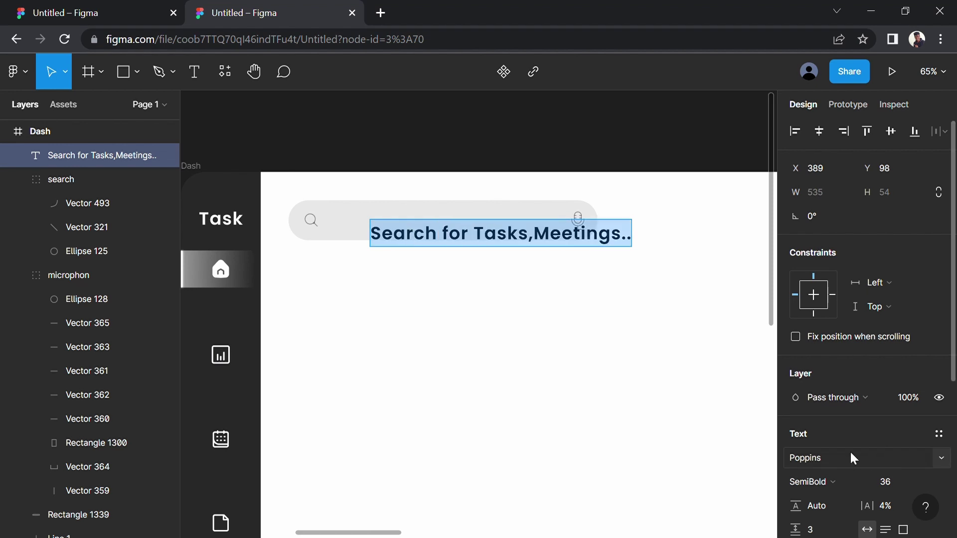
scroll(851, 451, "down", 3)
left_click(842, 333)
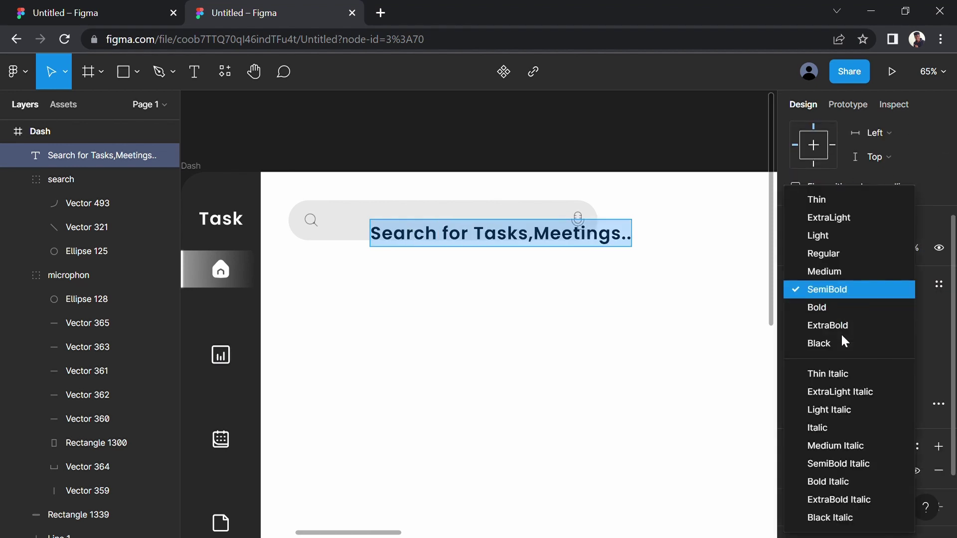
left_click(840, 253)
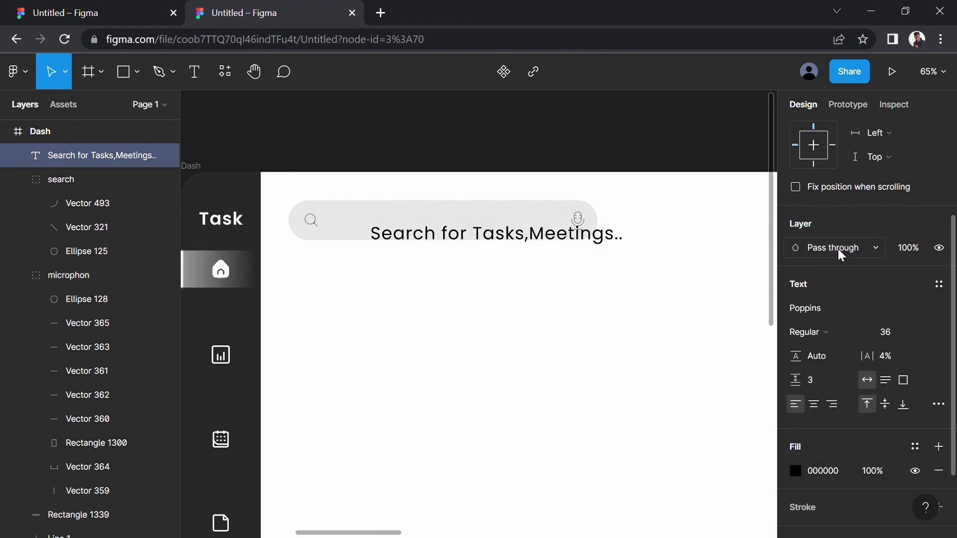
left_click(922, 331)
left_click(917, 241)
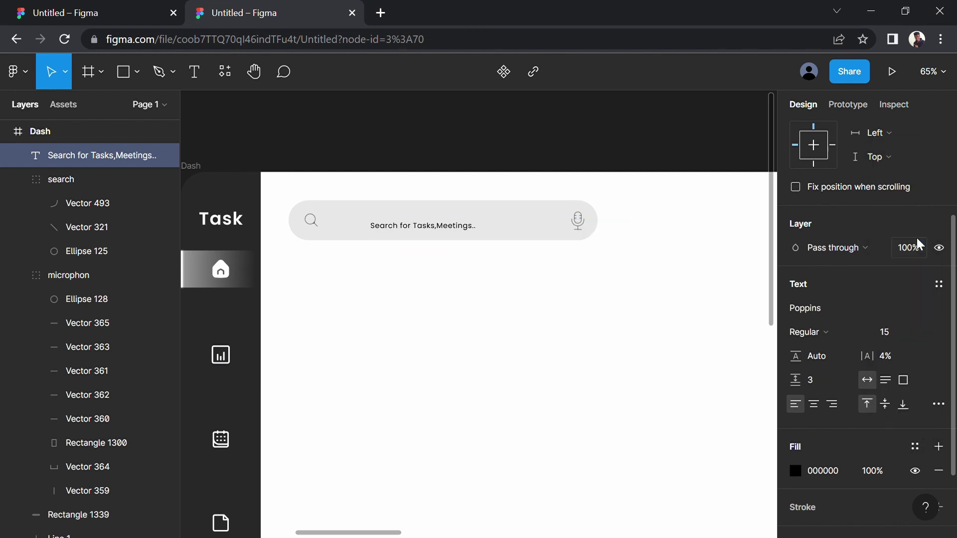
left_click(925, 333)
left_click(914, 354)
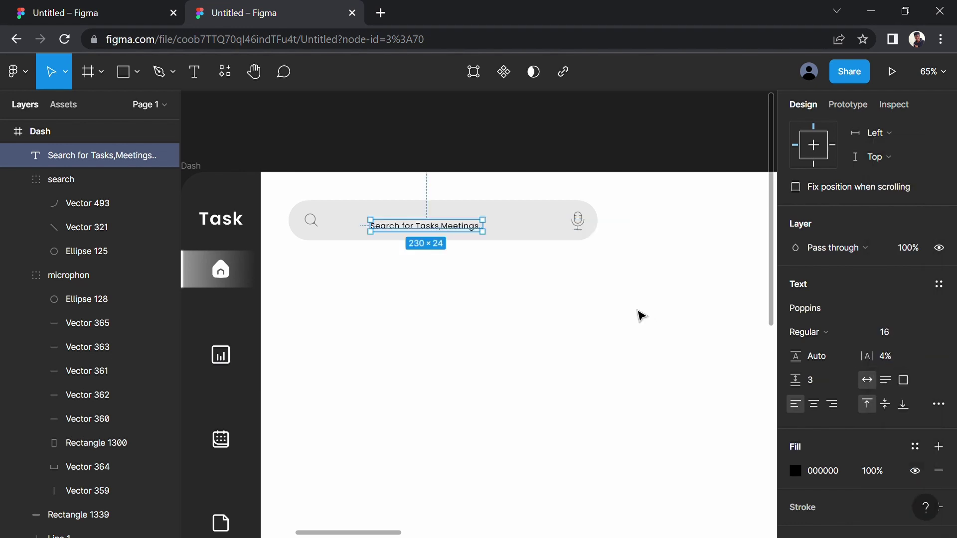
Move the text beside the magnifier and fill it 282829 at 50%
left_click_drag(465, 226, 433, 227)
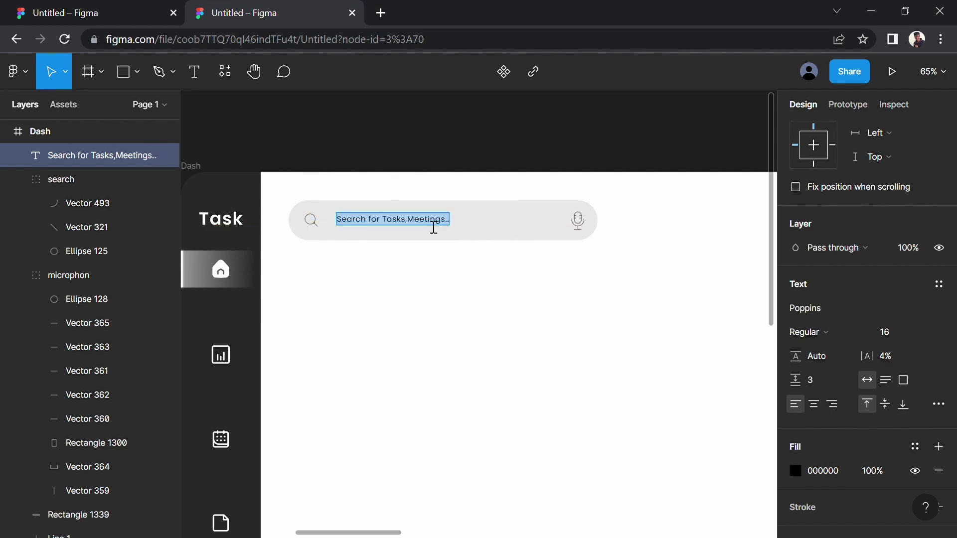
scroll(768, 326, "down", 3)
left_click(795, 471)
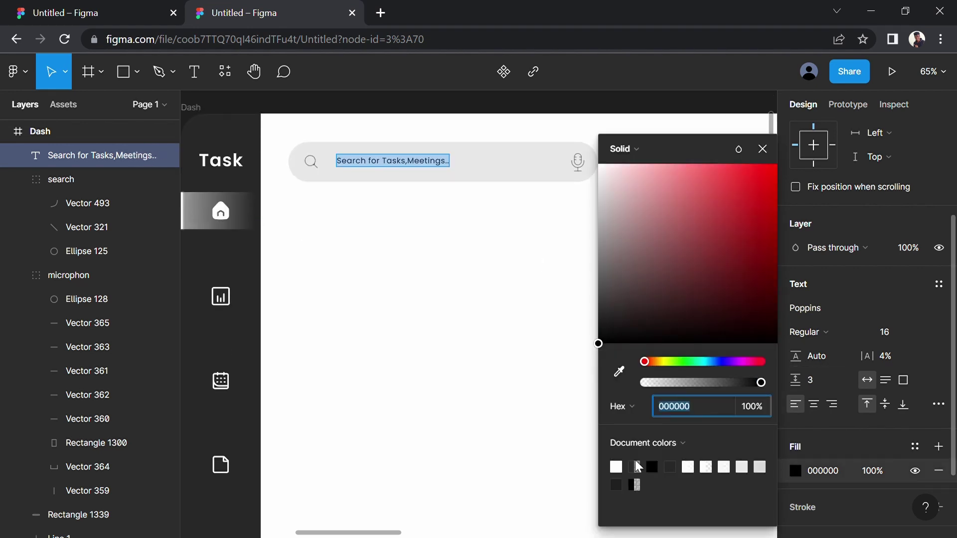
left_click(636, 482)
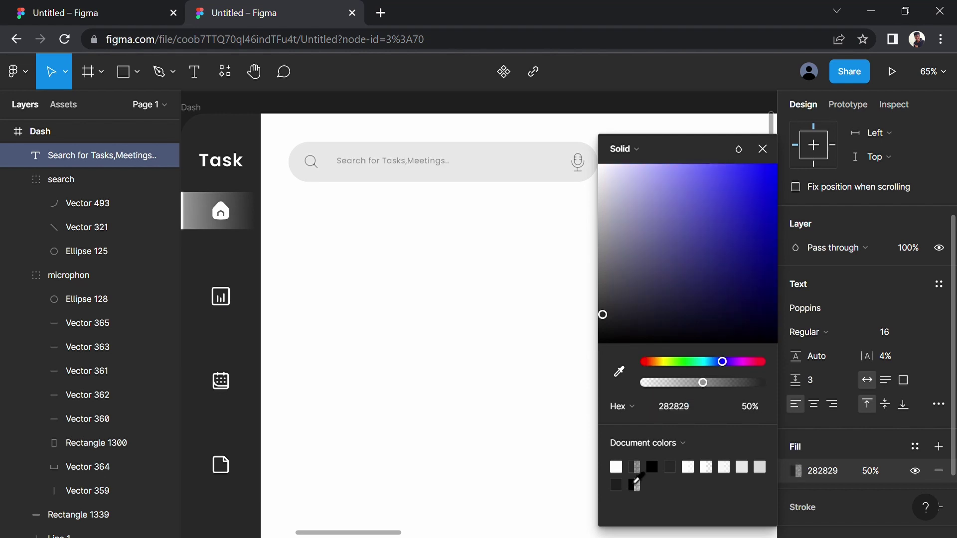
key("Escape")
Nudge the placeholder down to centre it vertically in the bar
scroll(369, 126, "up", 5)
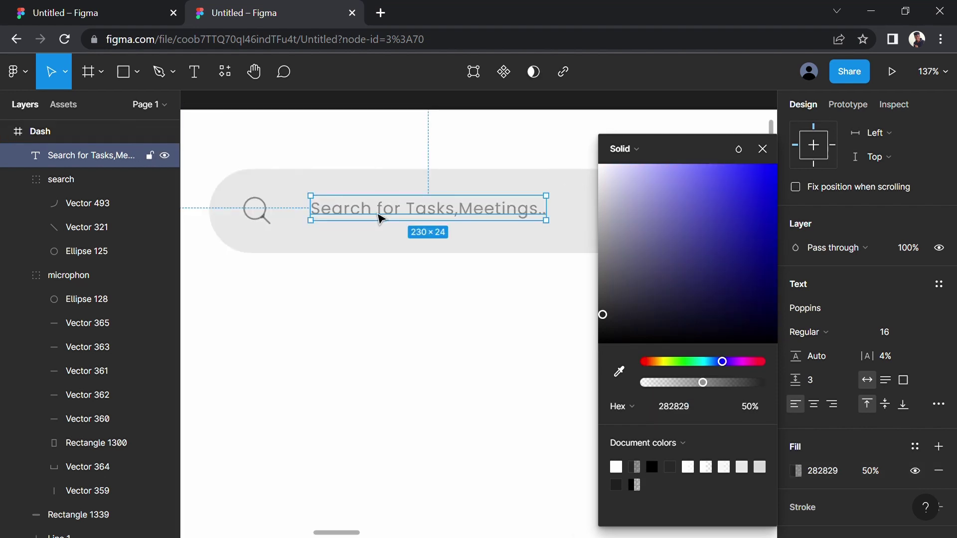
left_click(374, 288)
scroll(374, 288, "down", 3)
left_click(422, 235)
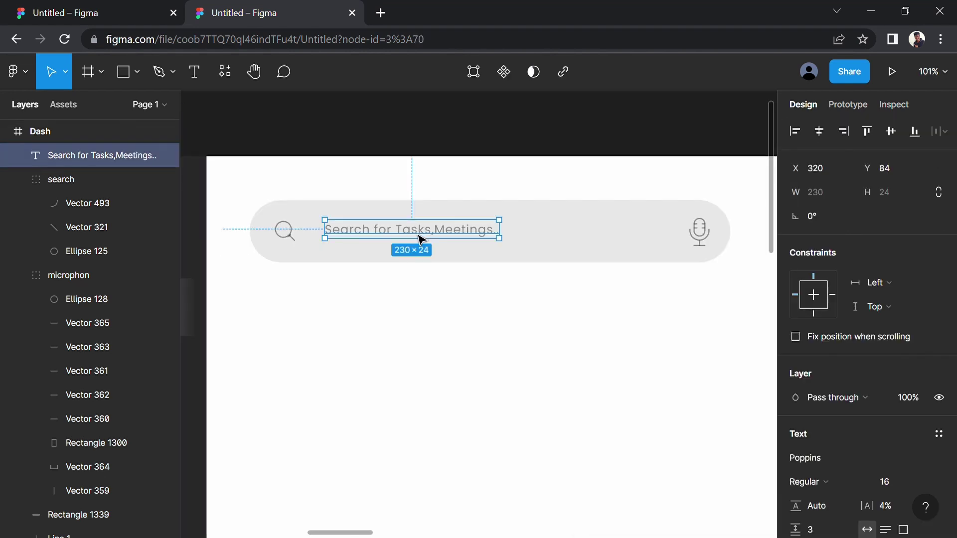
left_click_drag(421, 235, 419, 240)
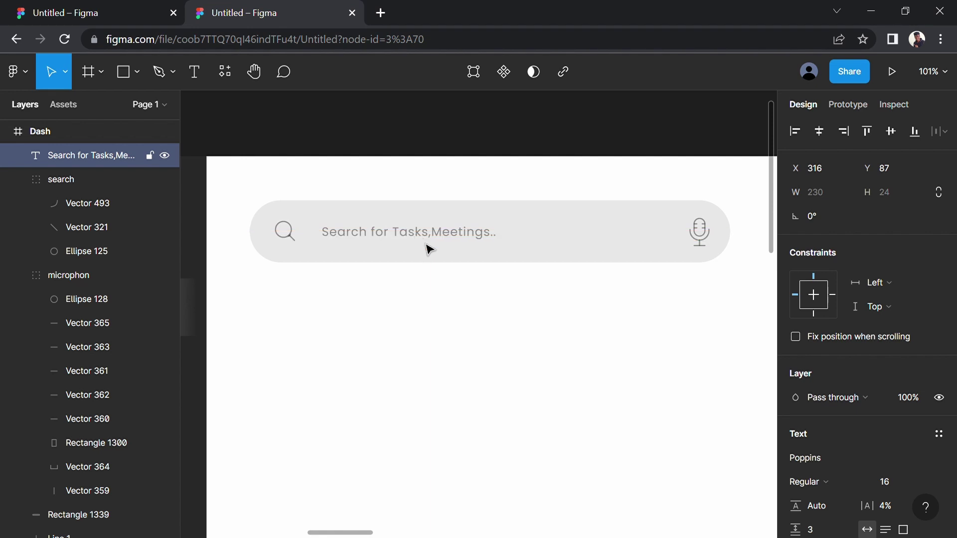
left_click(562, 368)
scroll(563, 368, "down", 5)
scroll(583, 227, "down", 3)
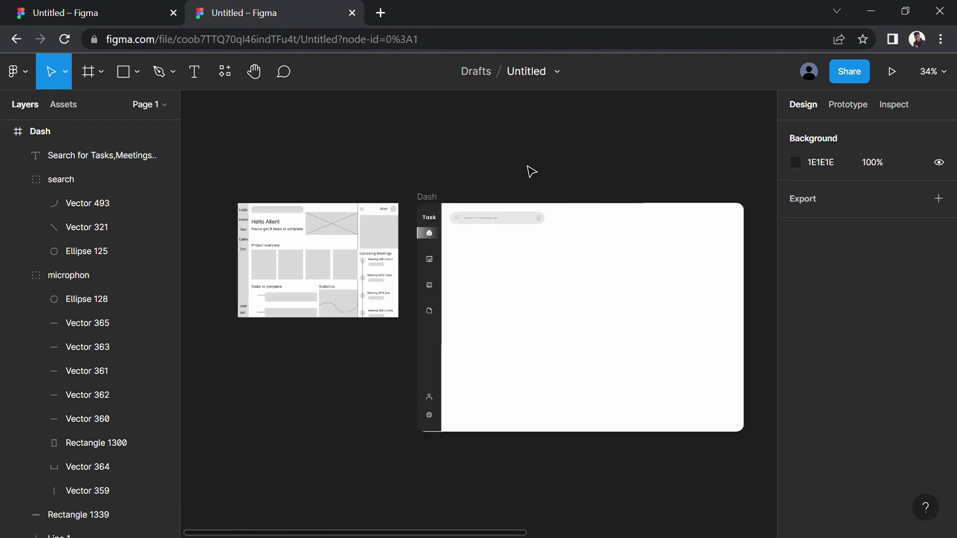
left_click_drag(529, 171, 474, 167)
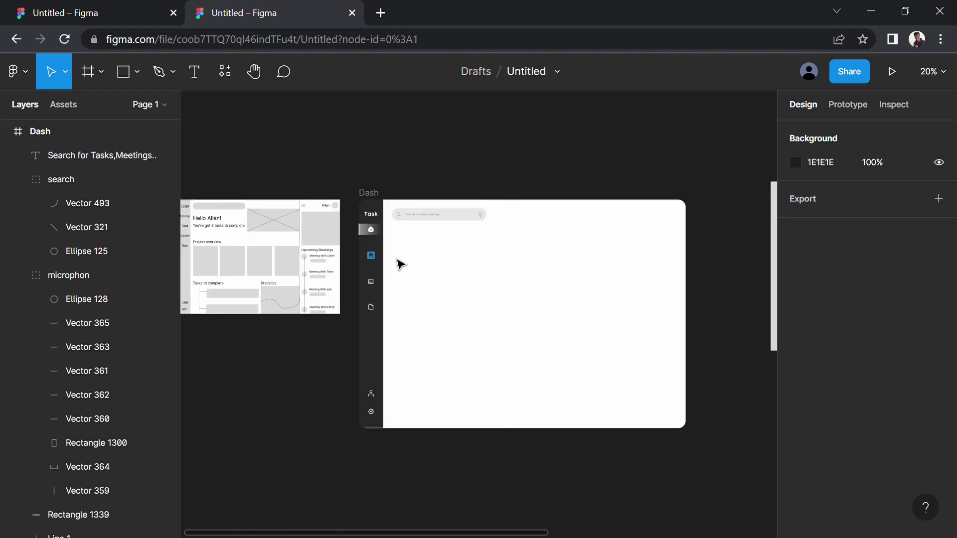
scroll(224, 239, "up", 2)
mouse_move(269, 184)
left_mouse_down()
mouse_move(423, 174)
mouse_move(318, 174)
mouse_move(327, 158)
left_mouse_up()
left_click(344, 223)
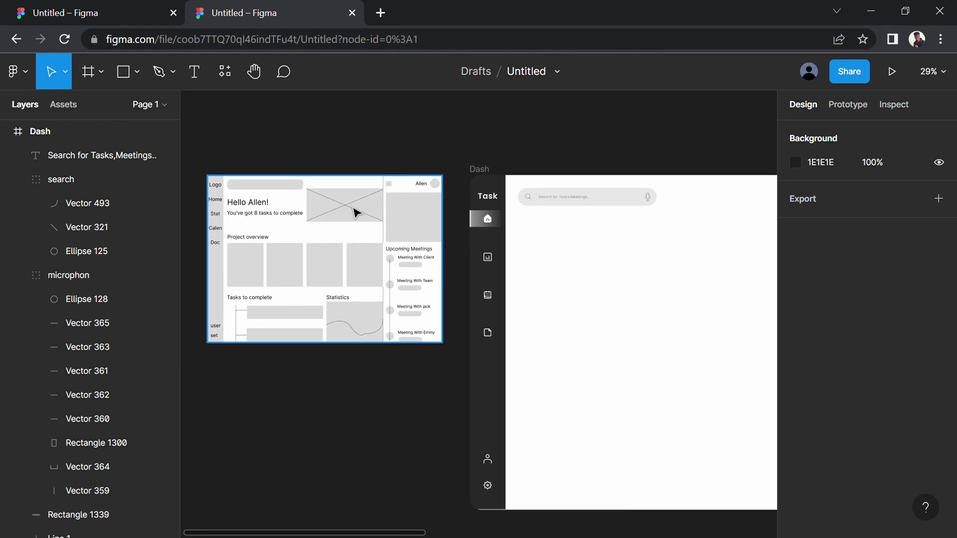
left_click(632, 123)
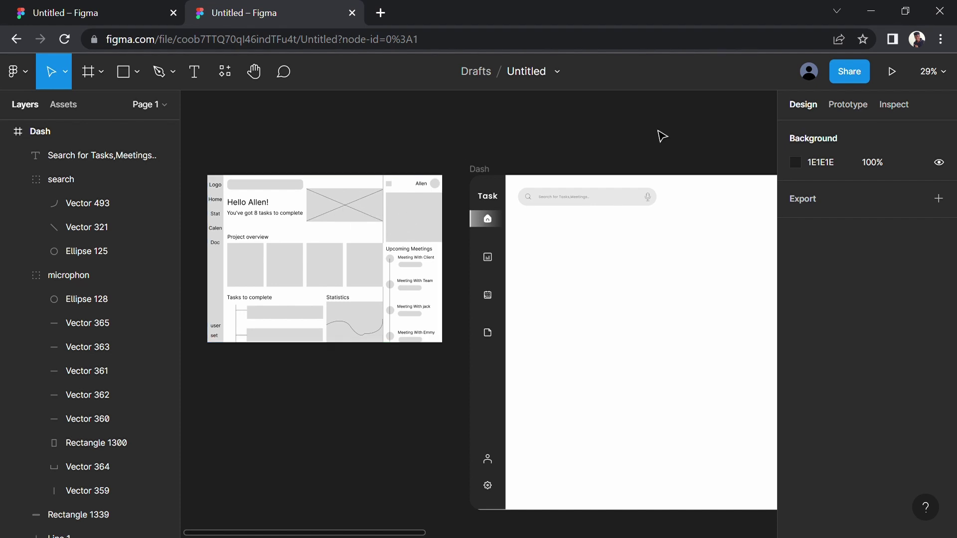
scroll(662, 137, "down", 2)
mouse_move(570, 145)
left_mouse_down()
mouse_move(376, 147)
mouse_move(541, 147)
mouse_move(532, 147)
left_mouse_up()
Show Dash's 12-column grid and draw a rectangle over its right columns
left_click(358, 172)
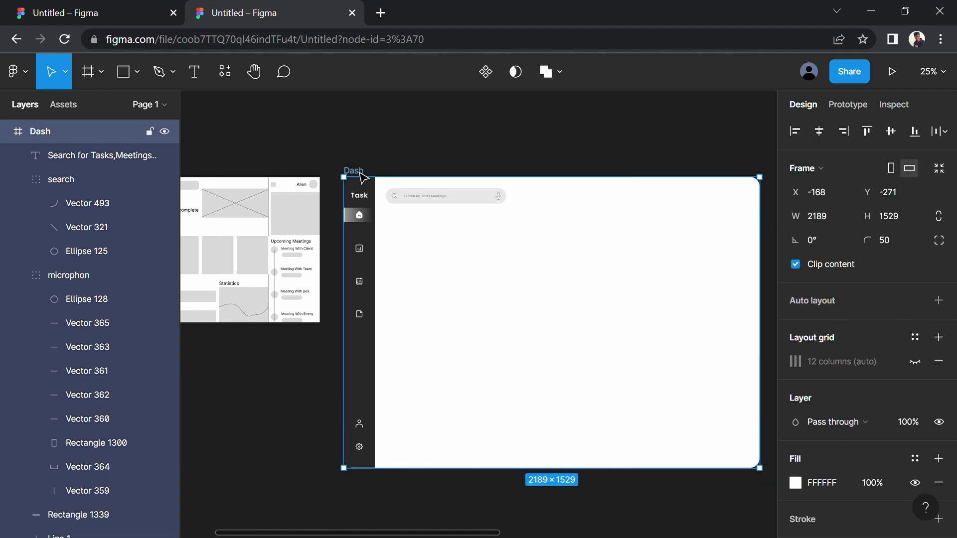
left_click(915, 362)
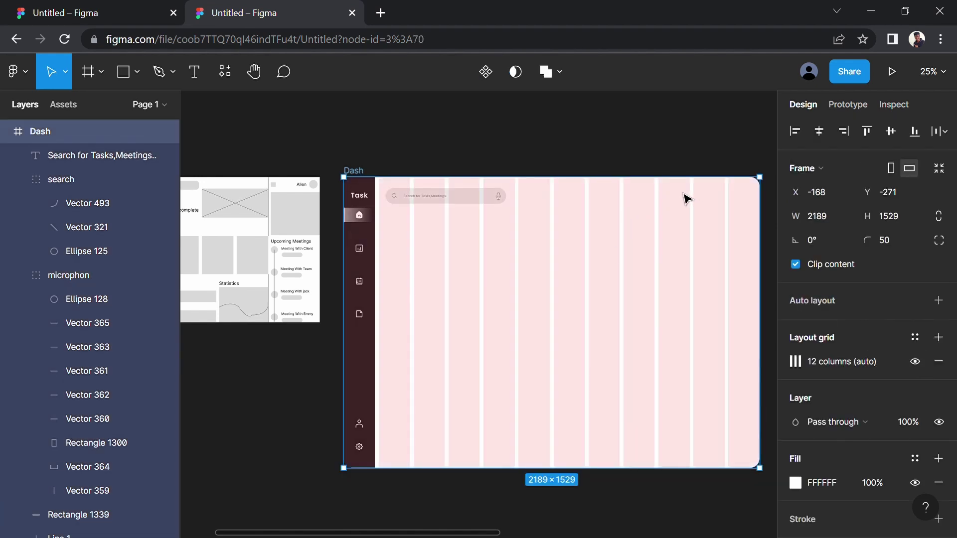
left_click_drag(611, 166, 500, 157)
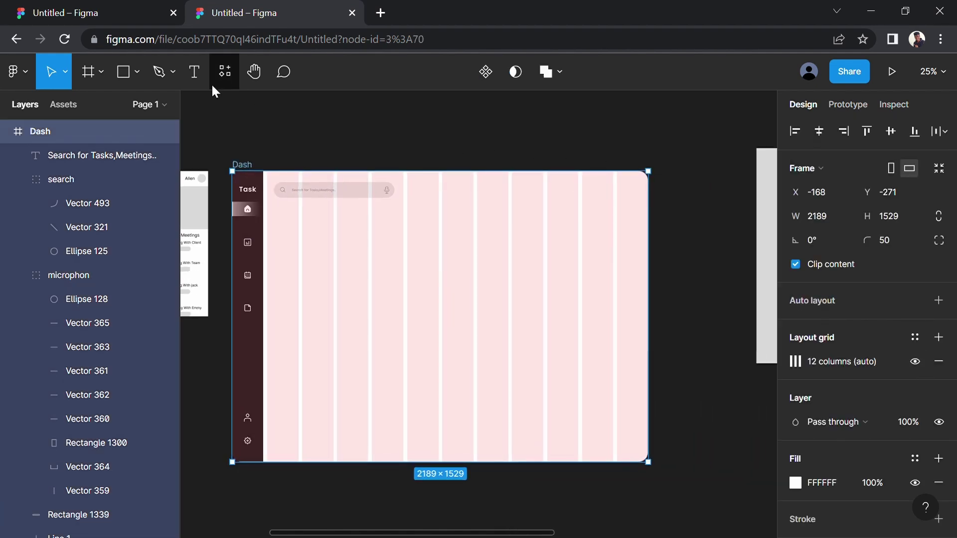
left_click(121, 74)
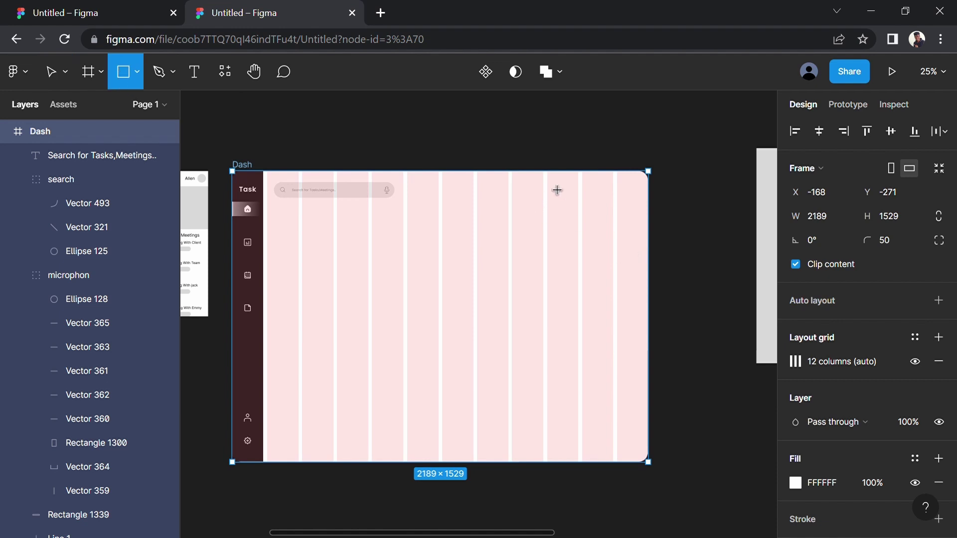
left_click_drag(559, 185, 648, 462)
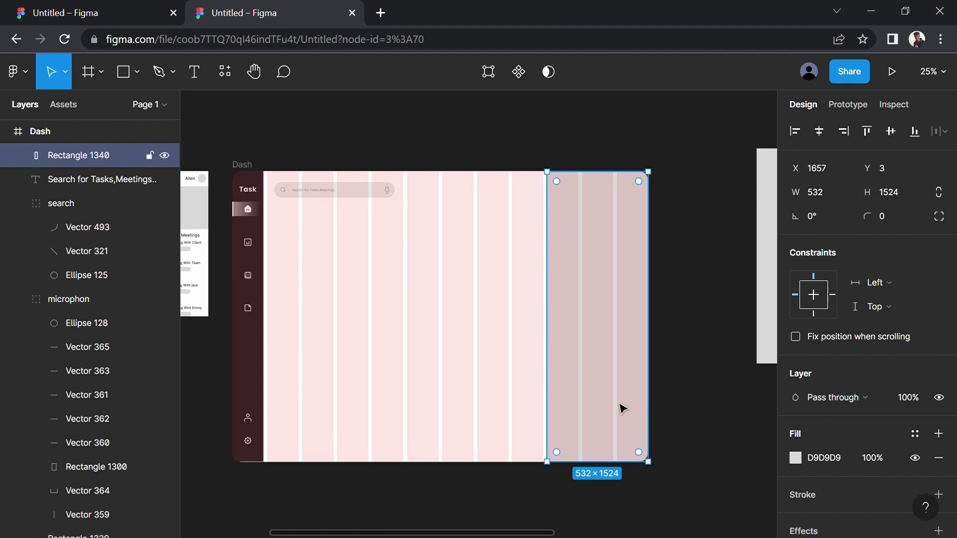
Set the panel width to 556 and snap it onto a column edge
left_click(835, 192)
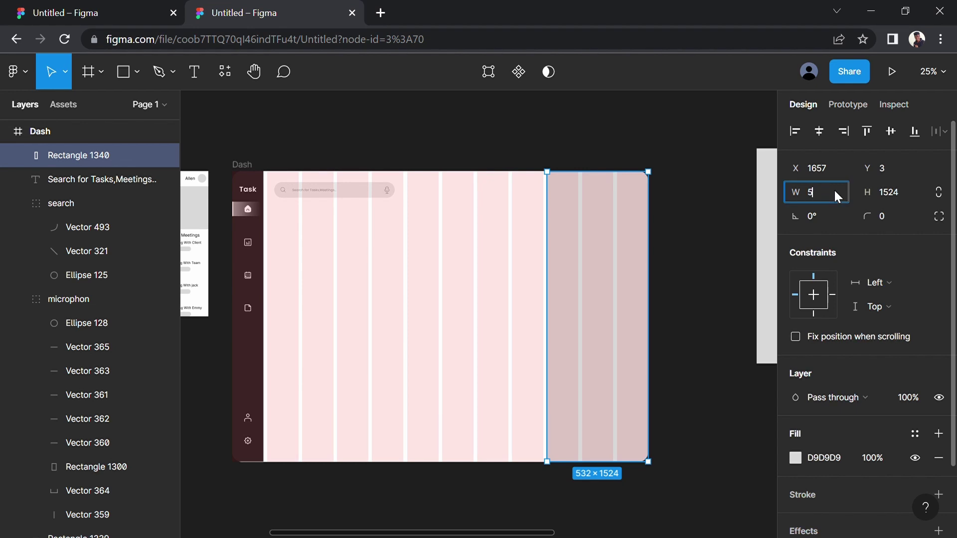
type("56")
key("Return")
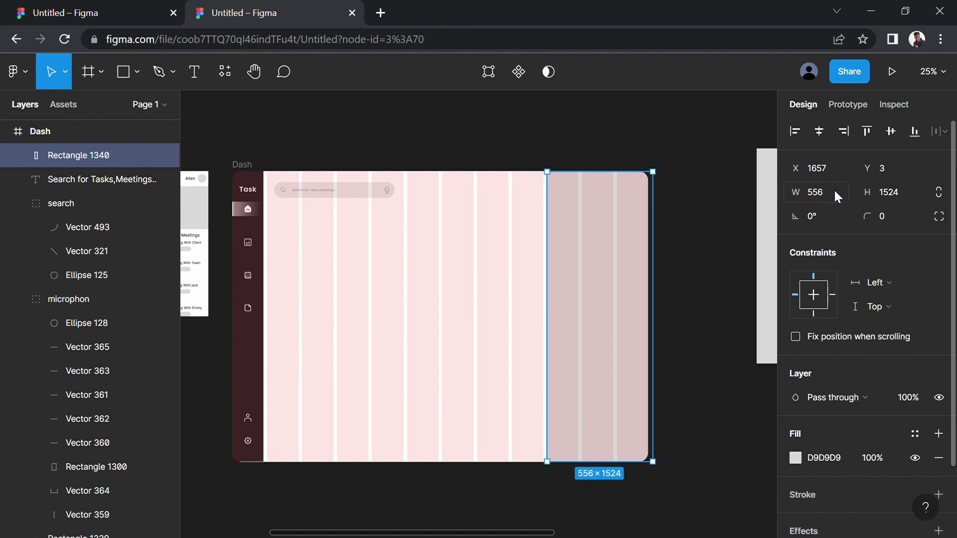
left_click_drag(598, 248, 595, 250)
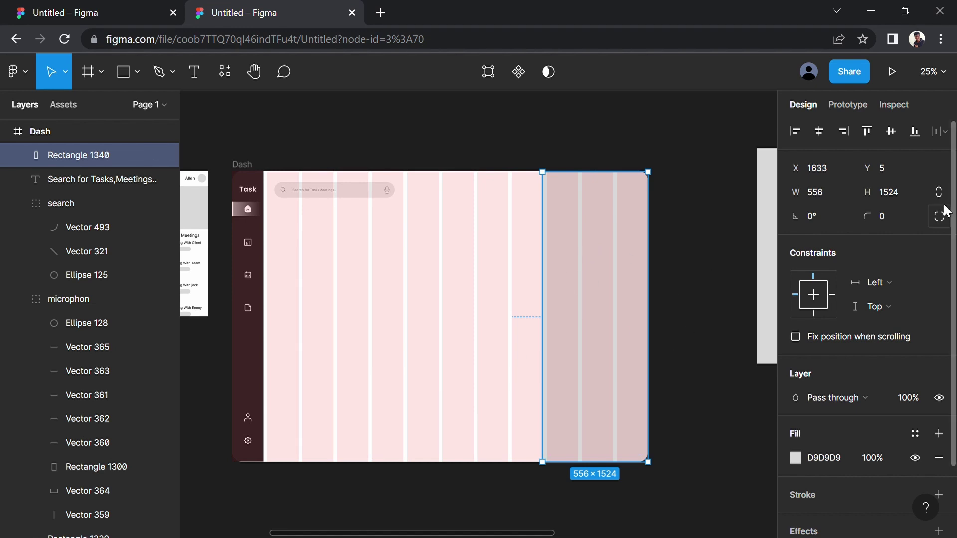
Extend the panel to the full 1529 frame height along the right edge
left_click(902, 193)
left_click(673, 195)
scroll(616, 211, "up", 3)
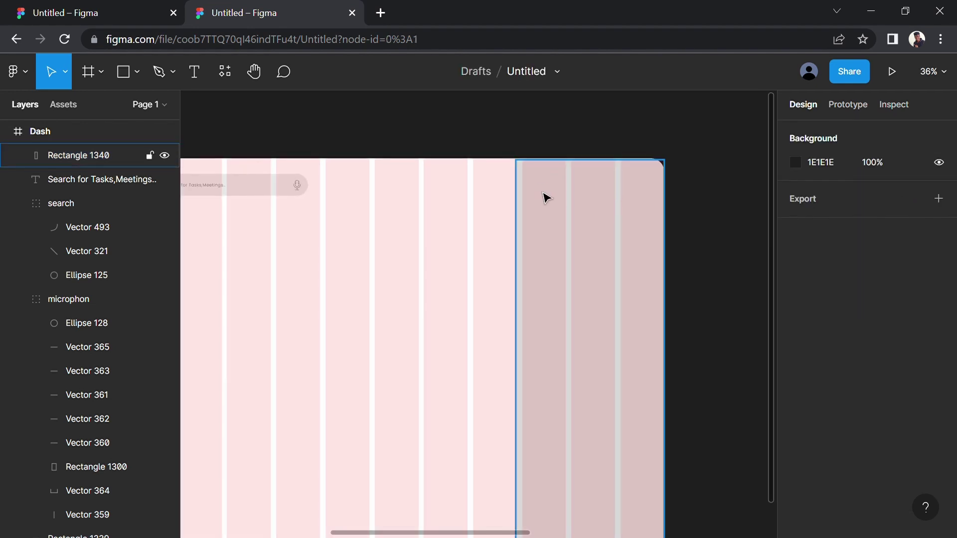
scroll(546, 197, "up", 3)
scroll(558, 197, "up", 2)
left_click(568, 197)
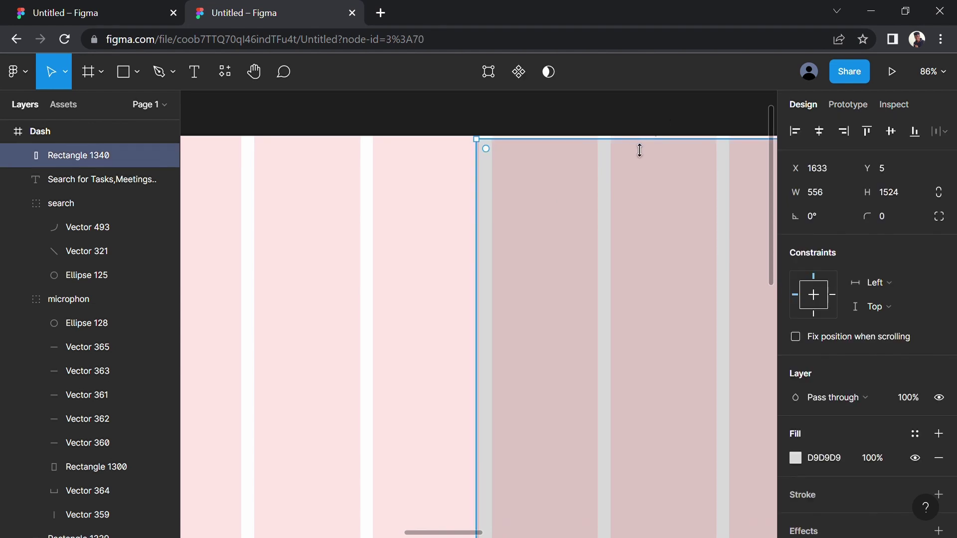
left_click_drag(640, 145, 639, 143)
scroll(637, 144, "down", 5)
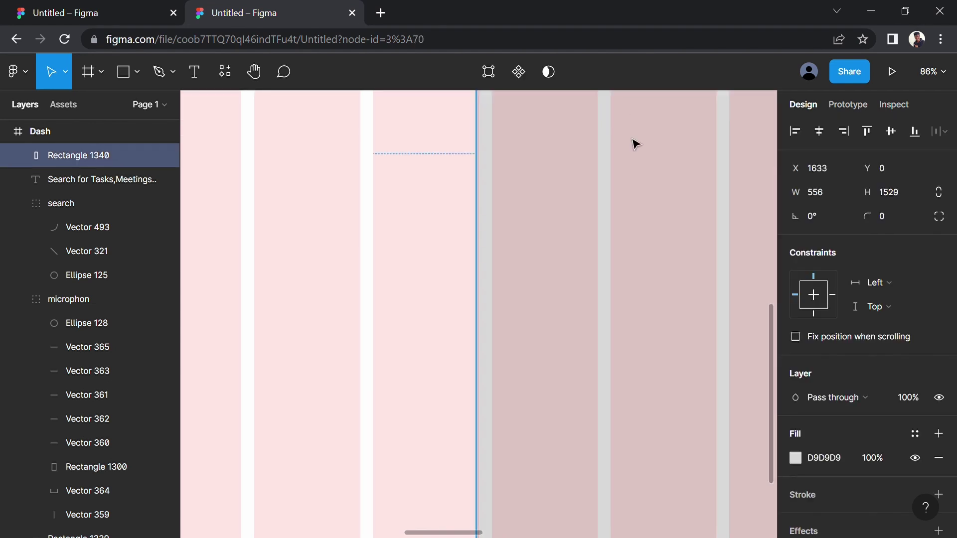
scroll(636, 144, "down", 5)
left_click(608, 240)
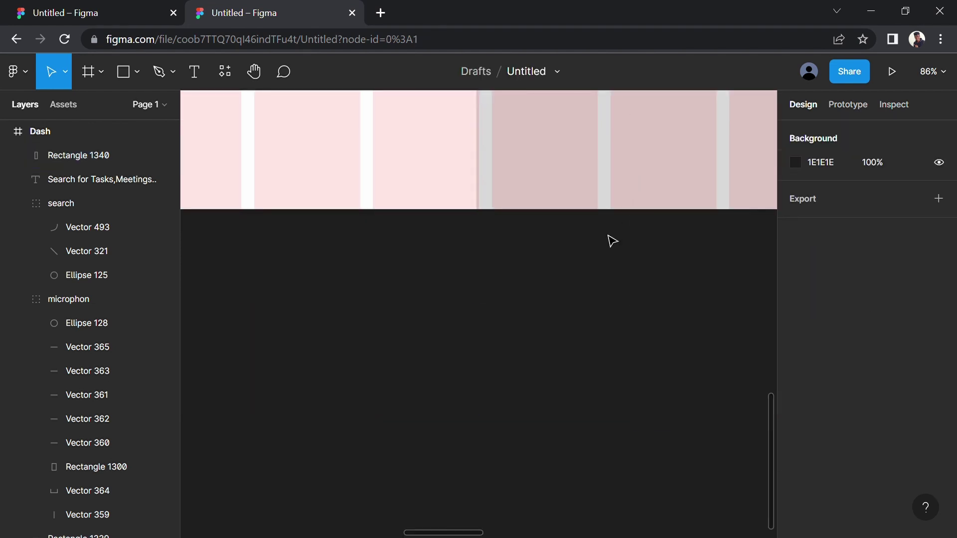
scroll(609, 239, "down", 5, "ctrl")
scroll(727, 134, "down", 5, "ctrl")
scroll(664, 278, "up", 5)
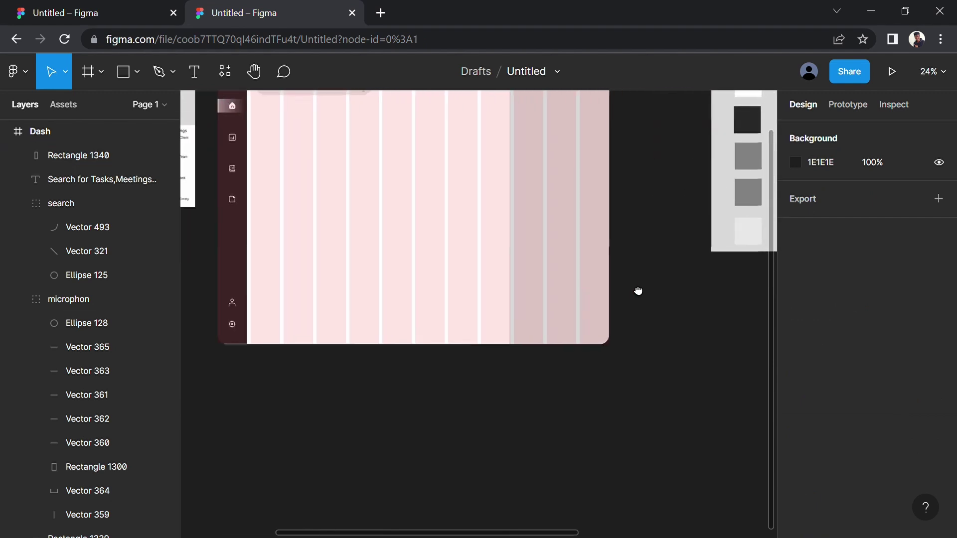
left_click(586, 246)
scroll(633, 206, "up", 2)
scroll(632, 206, "up", 1)
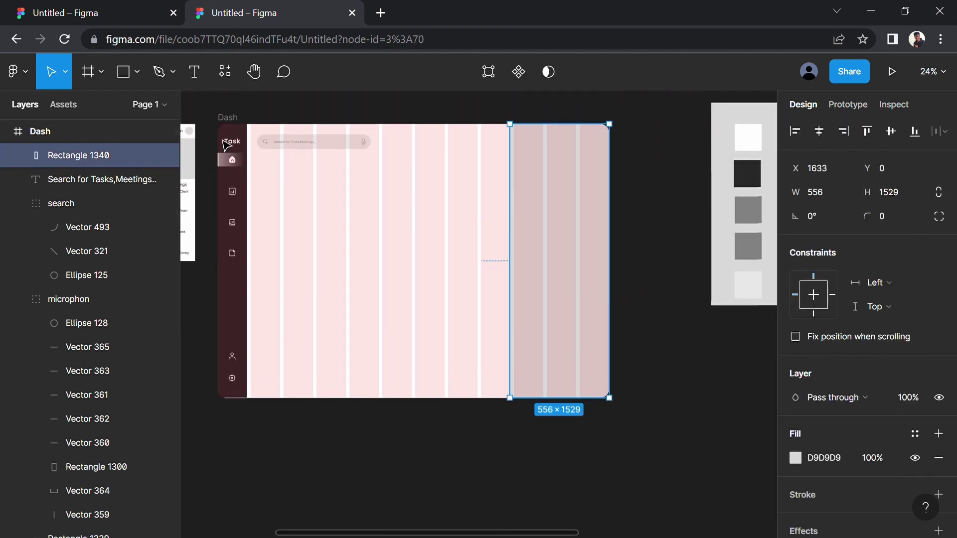
left_click(233, 124)
Hide the layout grid and drag the illustration group into the Dash frame
left_click(915, 361)
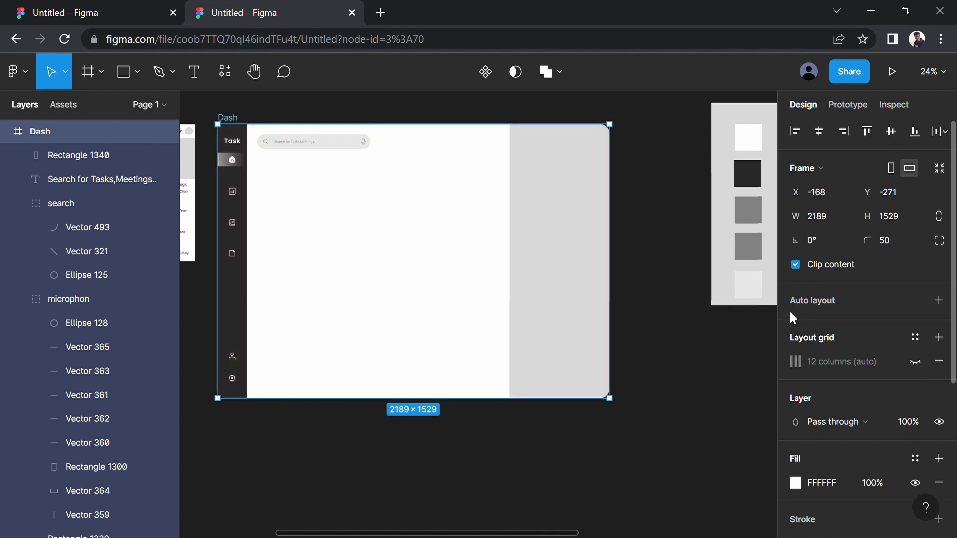
left_click(658, 169)
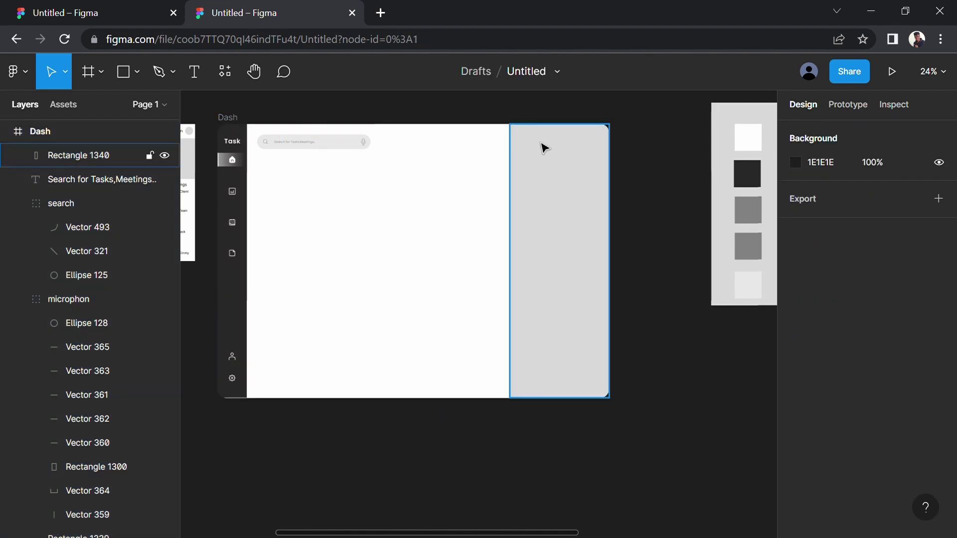
scroll(504, 118, "left", 5)
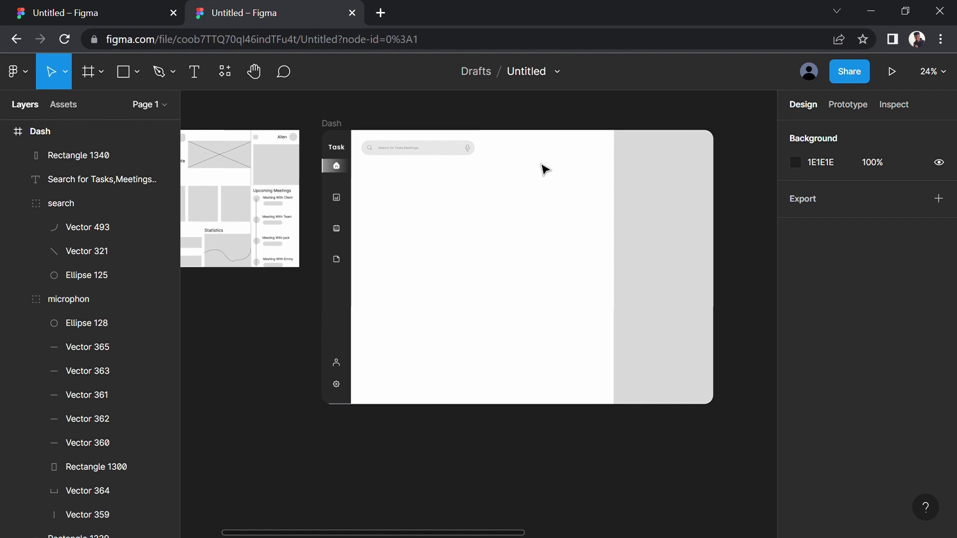
scroll(553, 160, "down", 2)
scroll(696, 124, "right", 10)
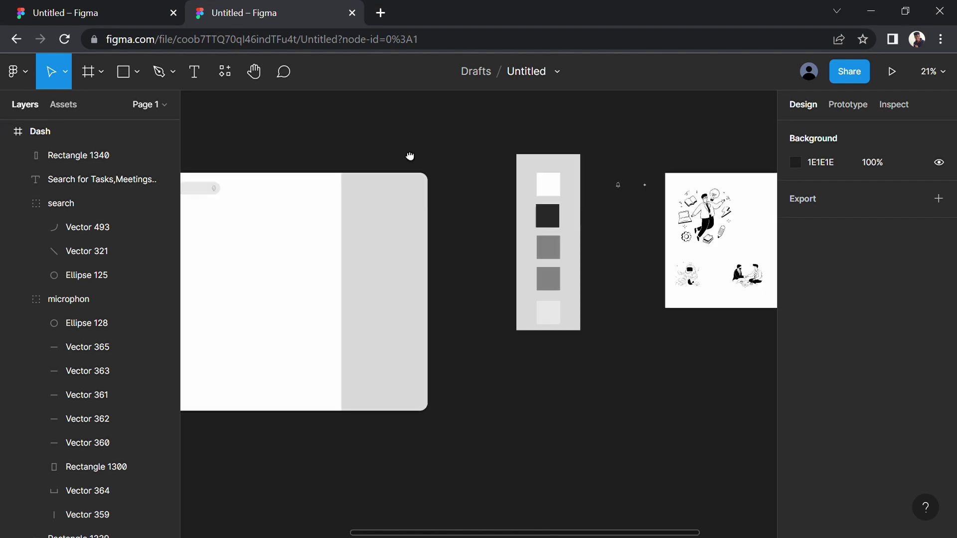
scroll(630, 237, "right", 1)
left_click(684, 230)
left_click_drag(684, 230, 287, 227)
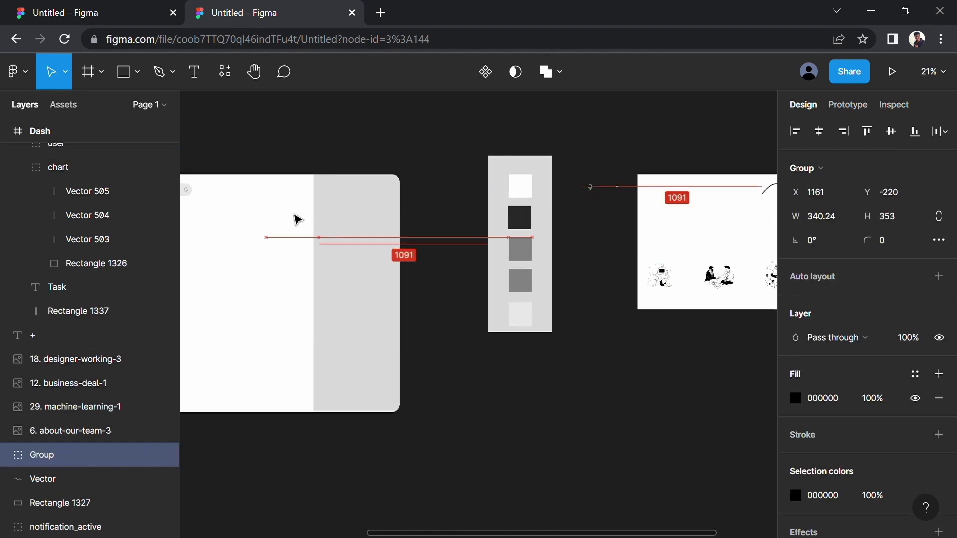
Align the illustration near the frame's top right, nudging it slightly left
scroll(358, 138, "left", 4)
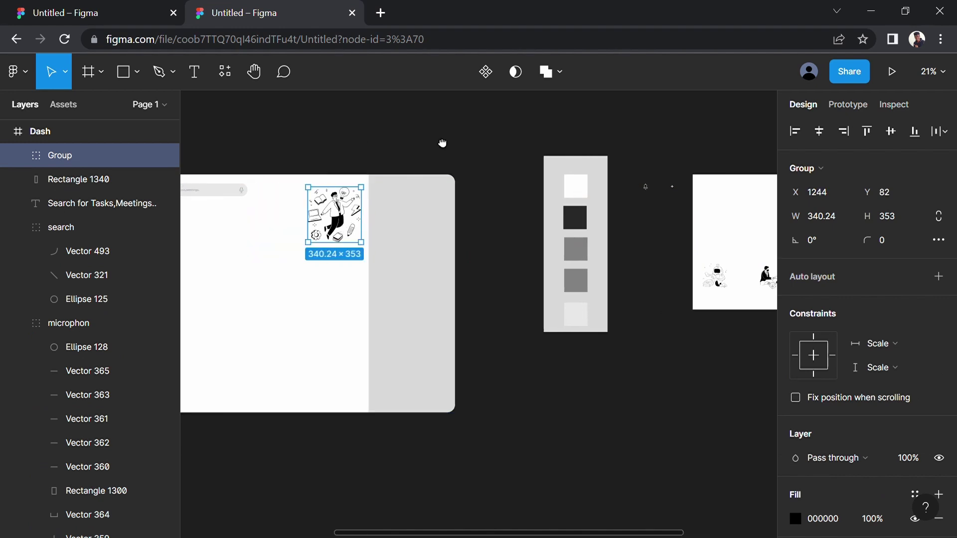
scroll(443, 143, "left", 6)
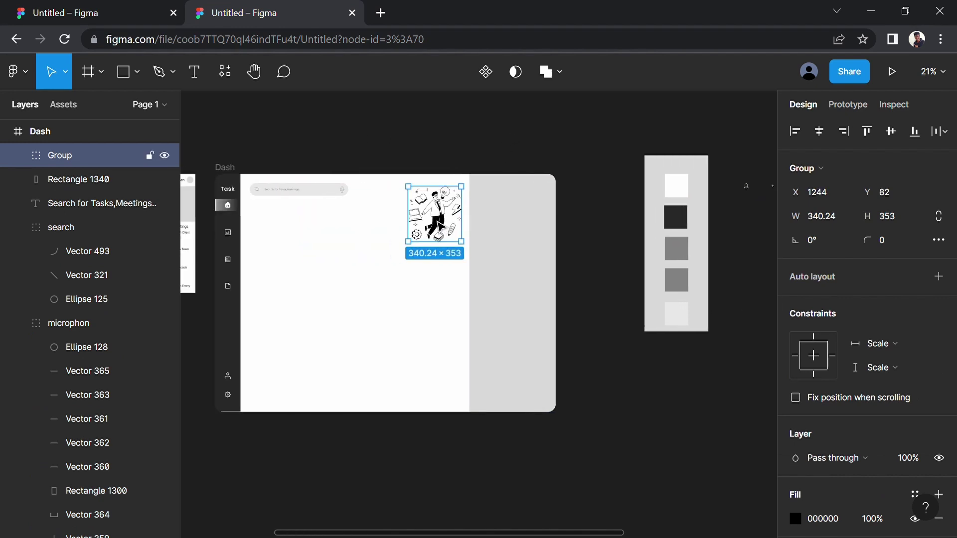
left_click_drag(438, 223, 435, 225)
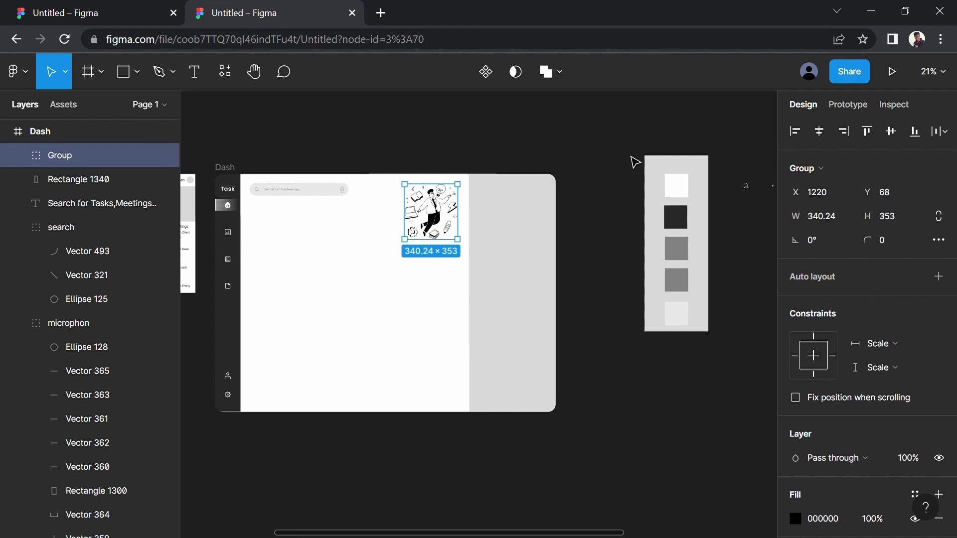
key("Left")
key("Left")
key("Left")
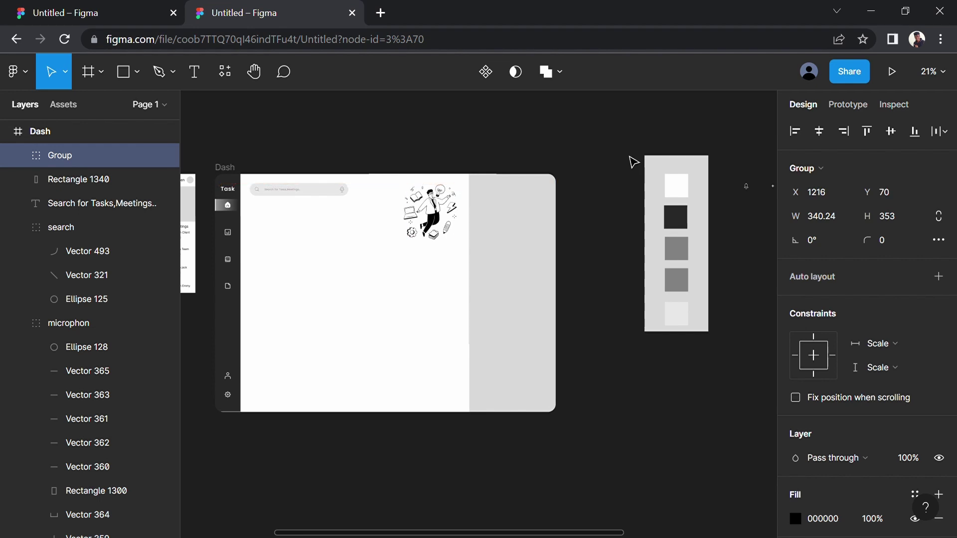
left_click(590, 163)
left_click_drag(439, 151, 625, 145)
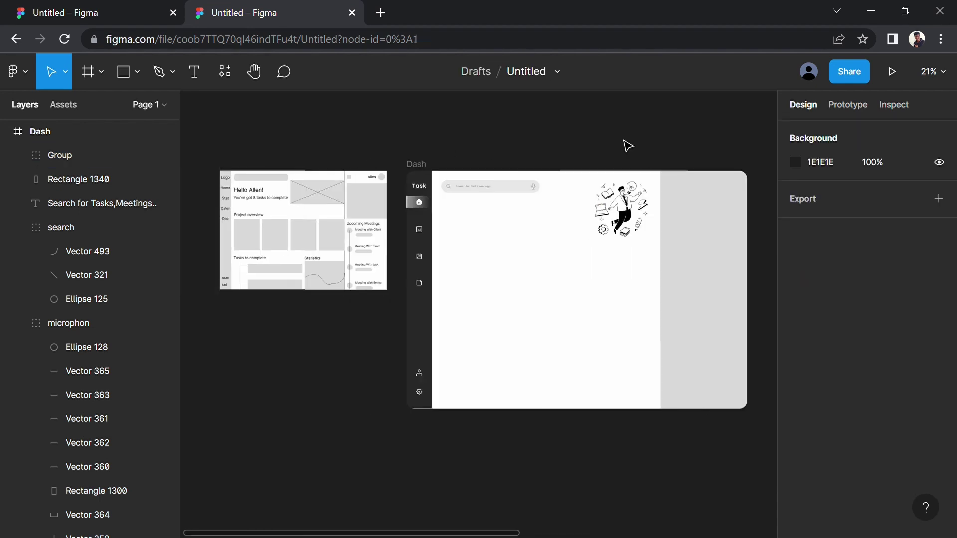
scroll(459, 248, "up", 1)
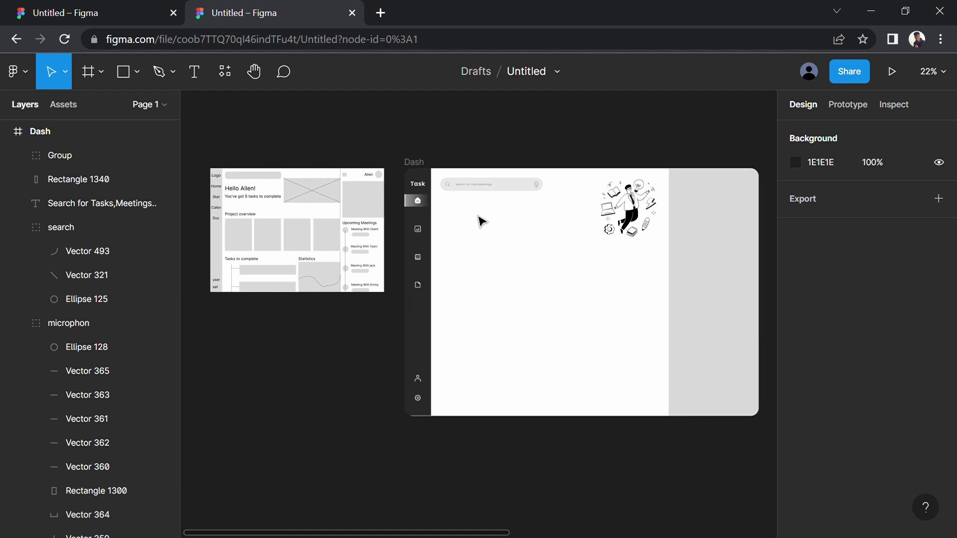
Type the greeting in a new text layer just above the Dash frame
left_click(194, 71)
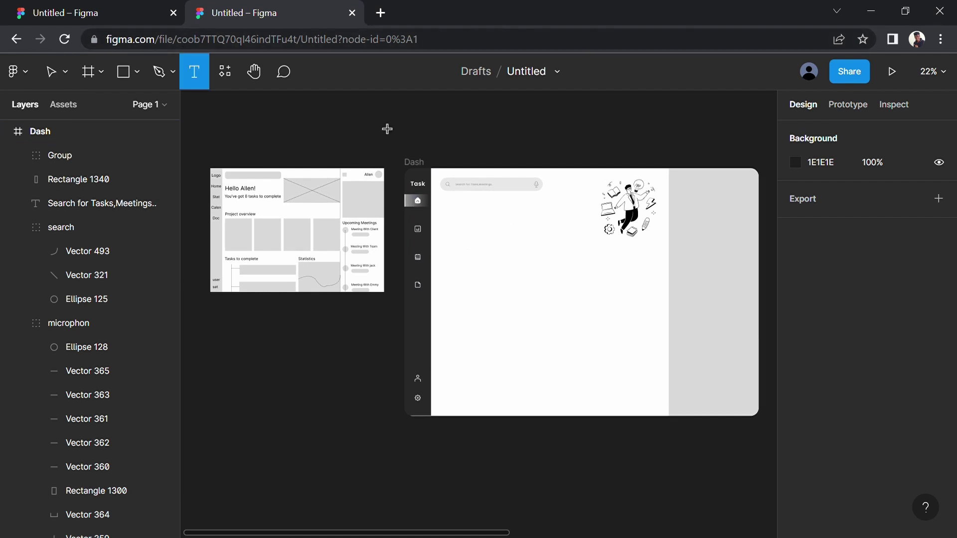
left_click(390, 120)
type("Hello Allen!")
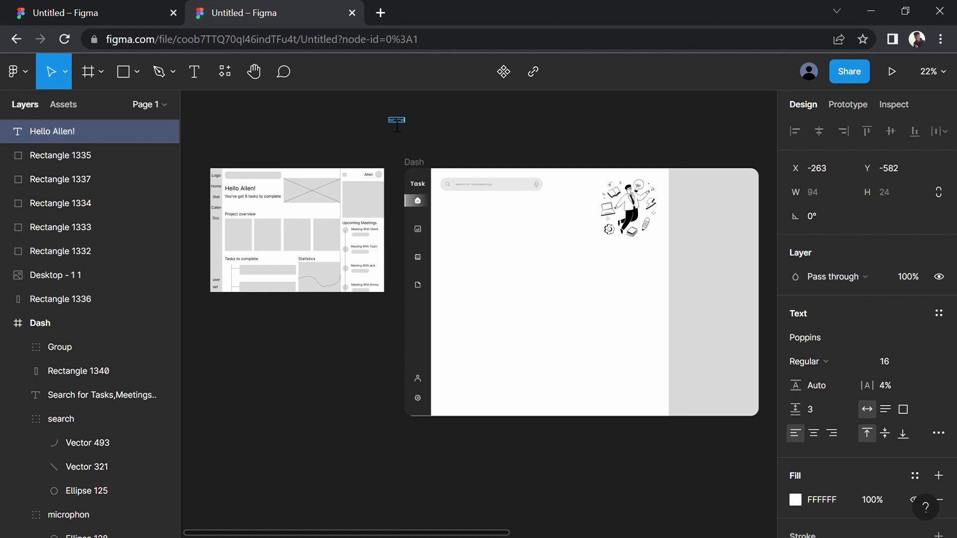
key("Escape")
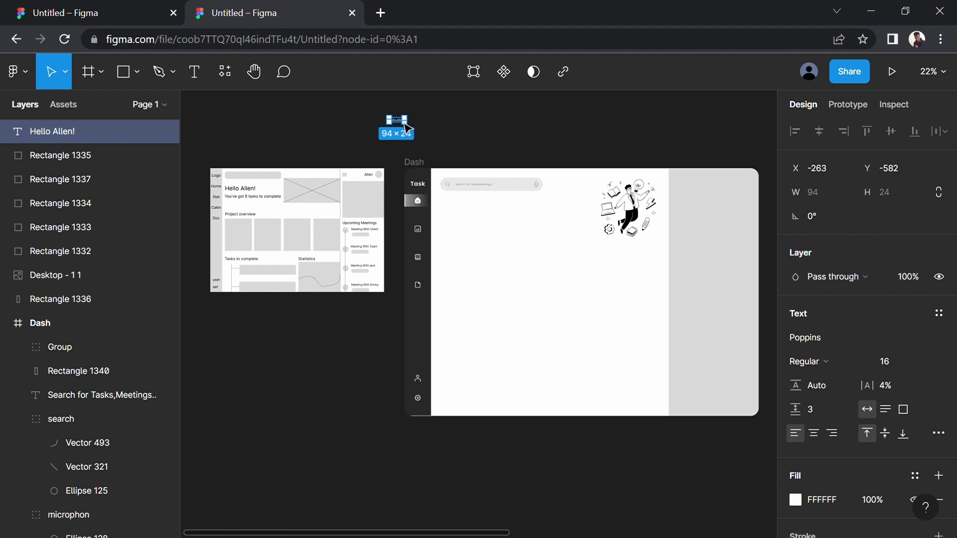
key("Return")
Set the greeting's font size to 64
left_click(920, 367)
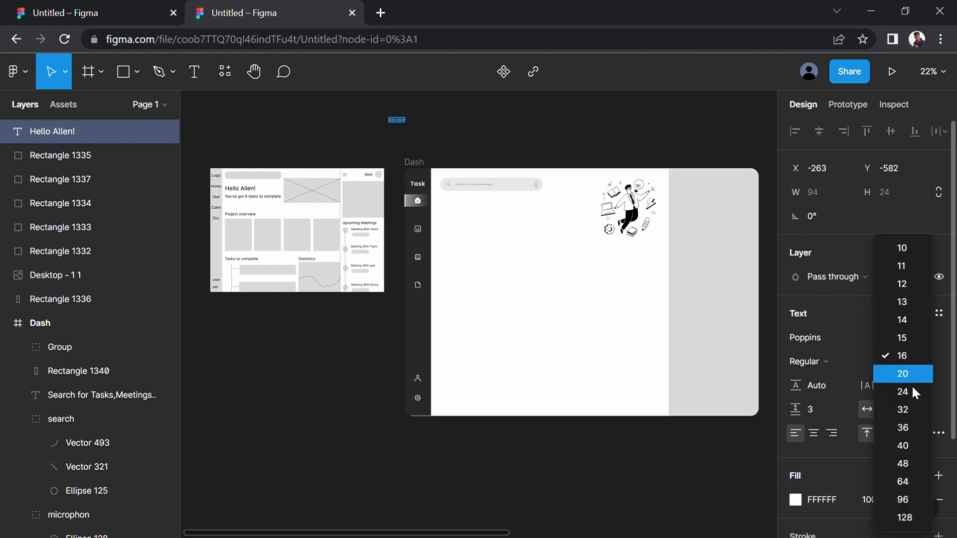
left_click(906, 444)
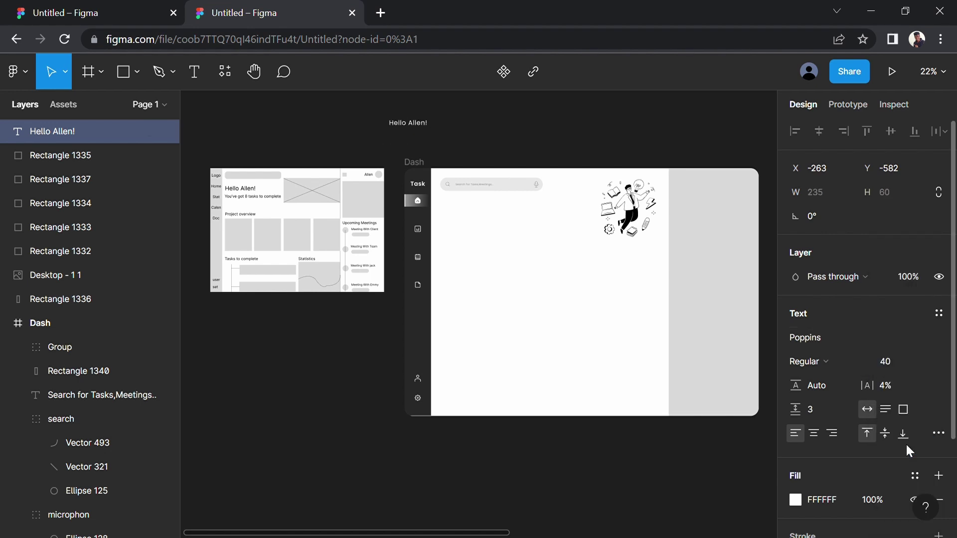
left_click(924, 361)
left_click(907, 394)
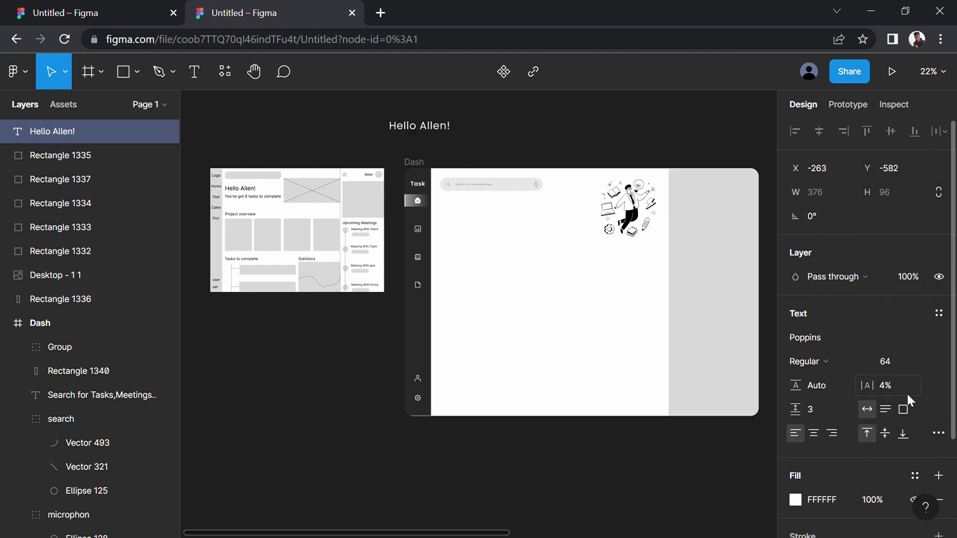
Give the greeting a near-black 121212 fill
left_click(797, 499)
left_click(653, 485)
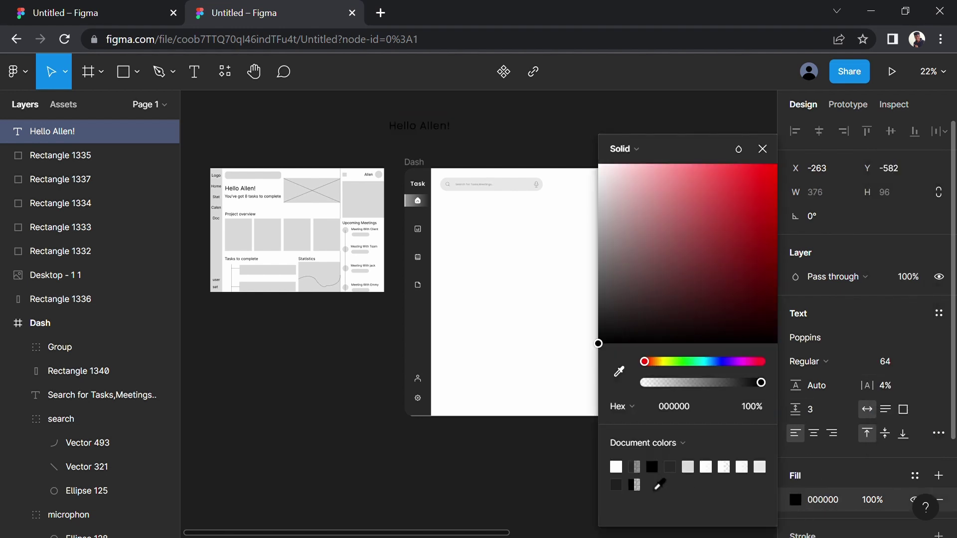
left_click(616, 484)
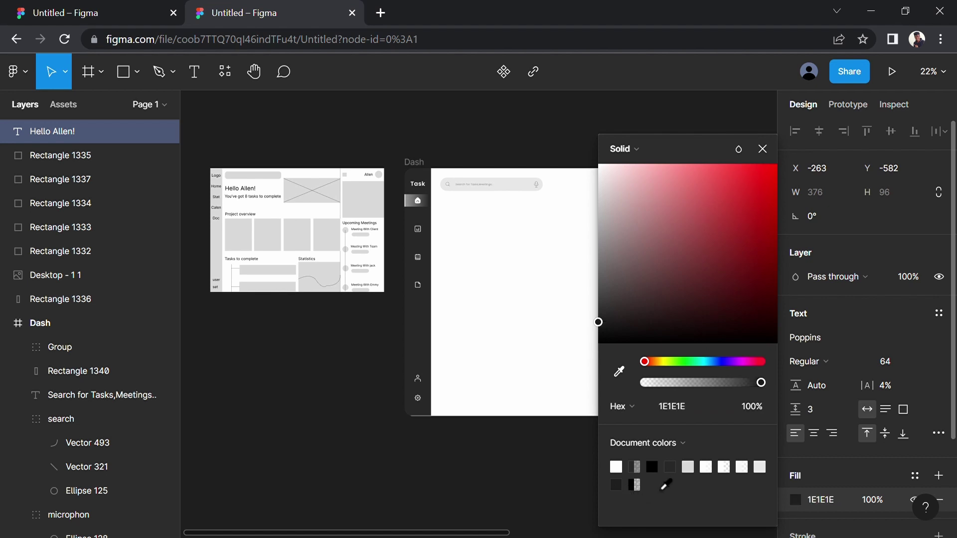
left_click(670, 467)
key("i")
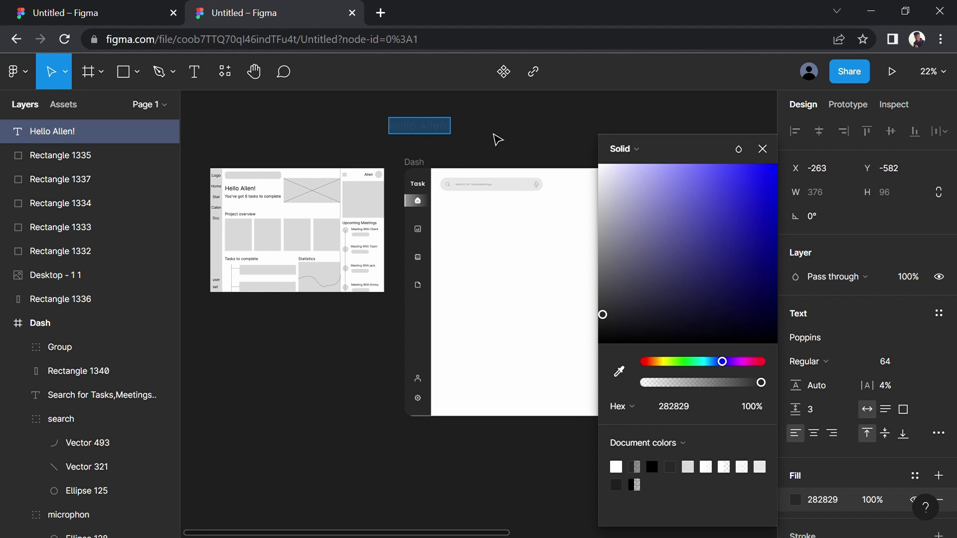
left_click(685, 410)
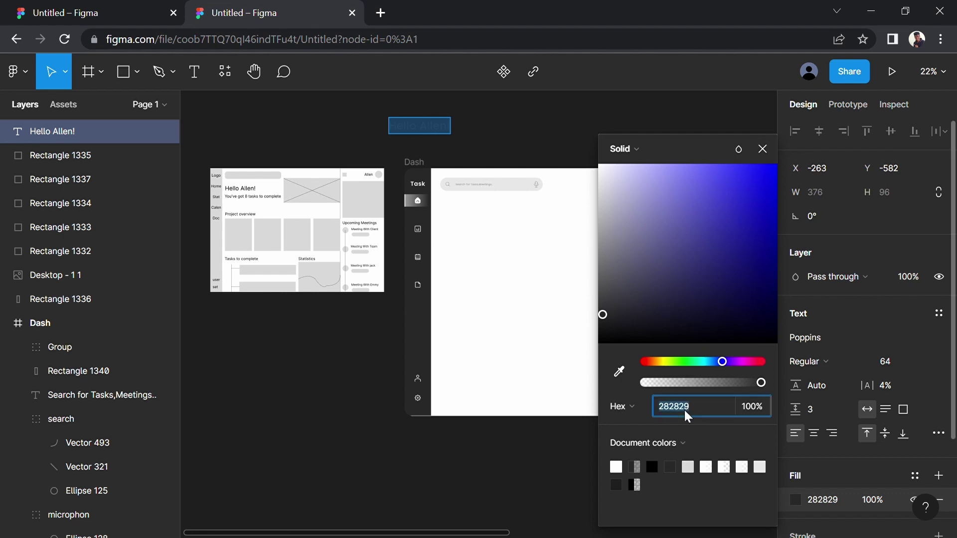
type("12121")
key("Return")
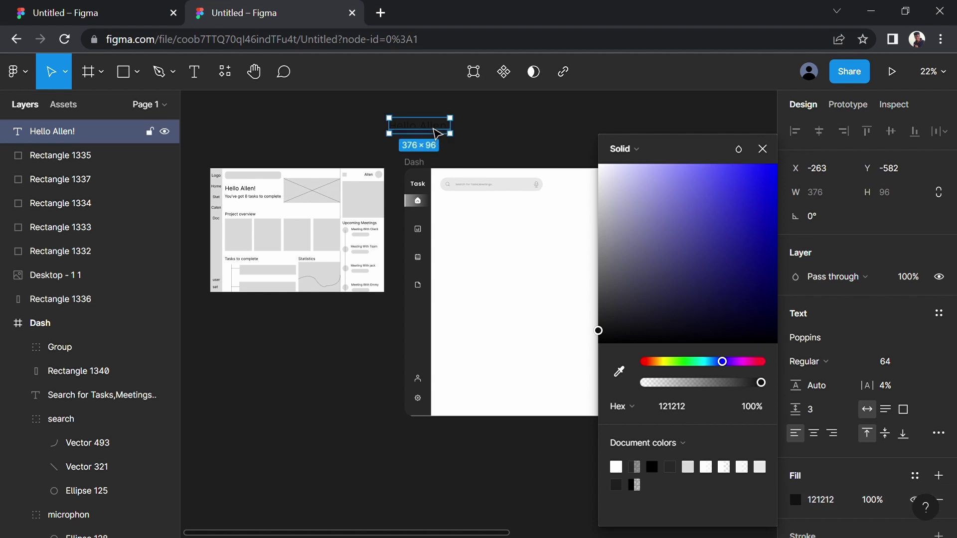
Move the greeting into the Dash frame below the search bar and make it Poppins Medium
left_click_drag(433, 127, 488, 214)
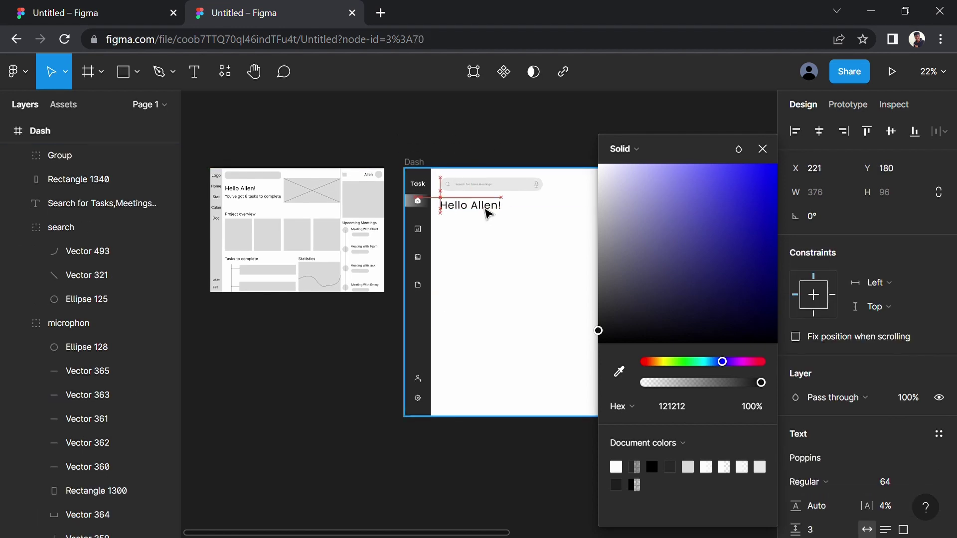
left_click(768, 149)
left_click(853, 483)
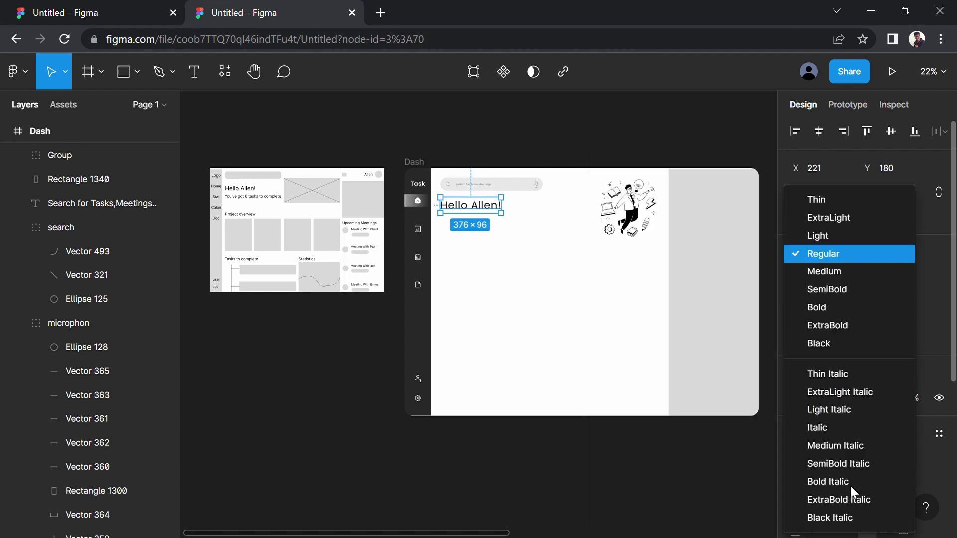
left_click(852, 272)
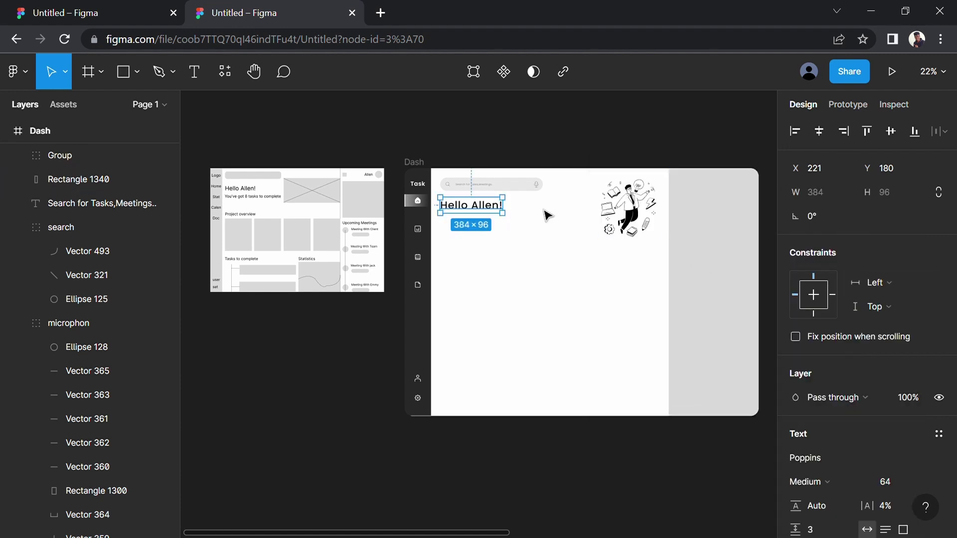
left_click(523, 150)
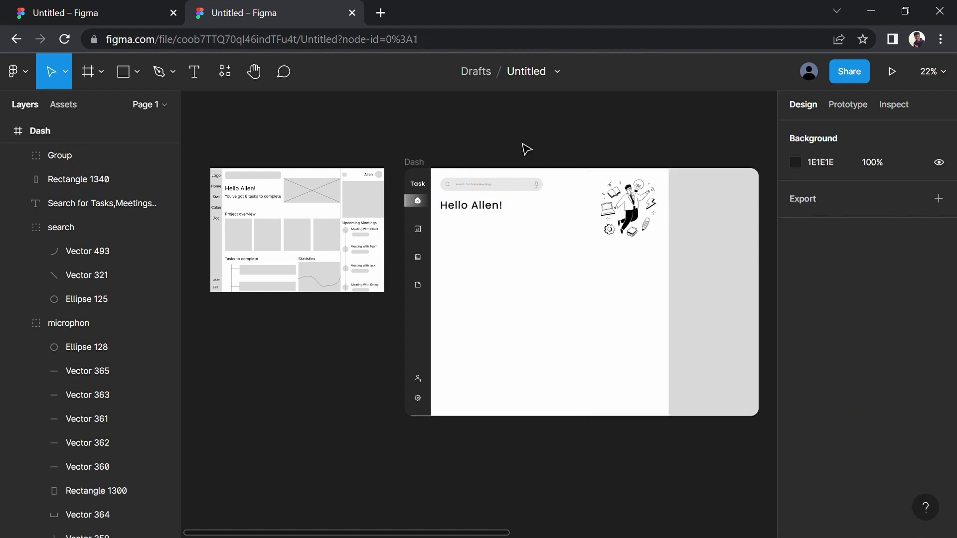
left_click(494, 218)
left_click(827, 484)
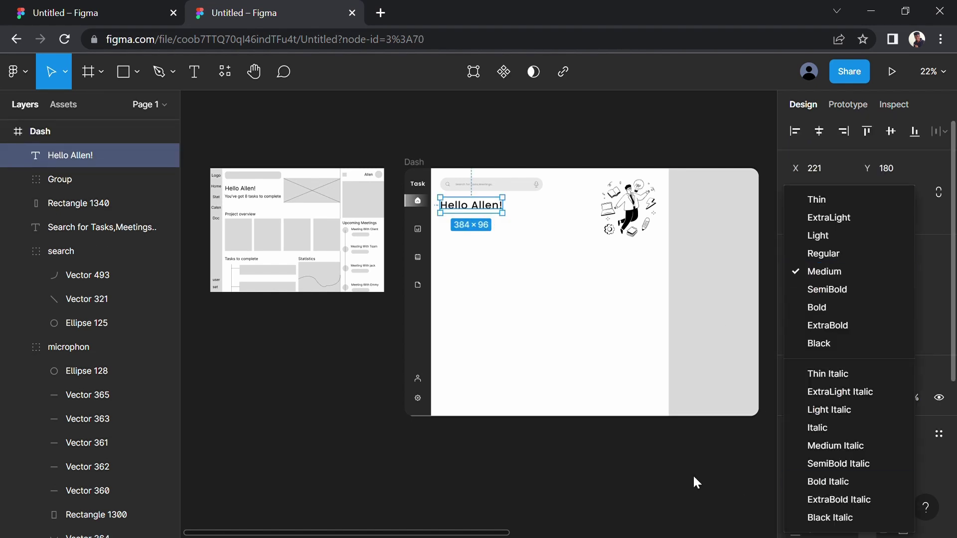
key("Escape")
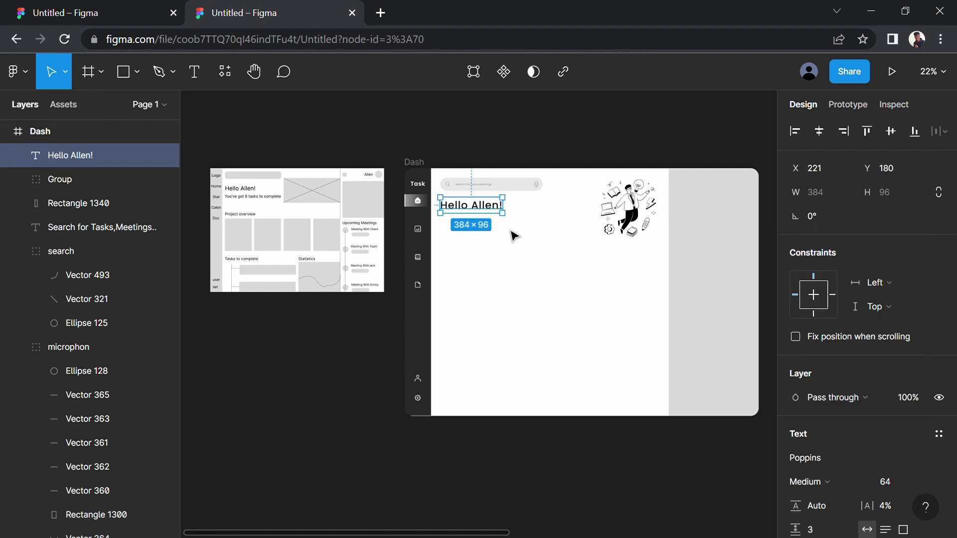
Nudge the greeting down one unit and tighten its letter spacing to 3%
scroll(482, 218, "up", 1, "ctrl")
scroll(482, 218, "up", 1, "ctrl")
left_click(547, 145)
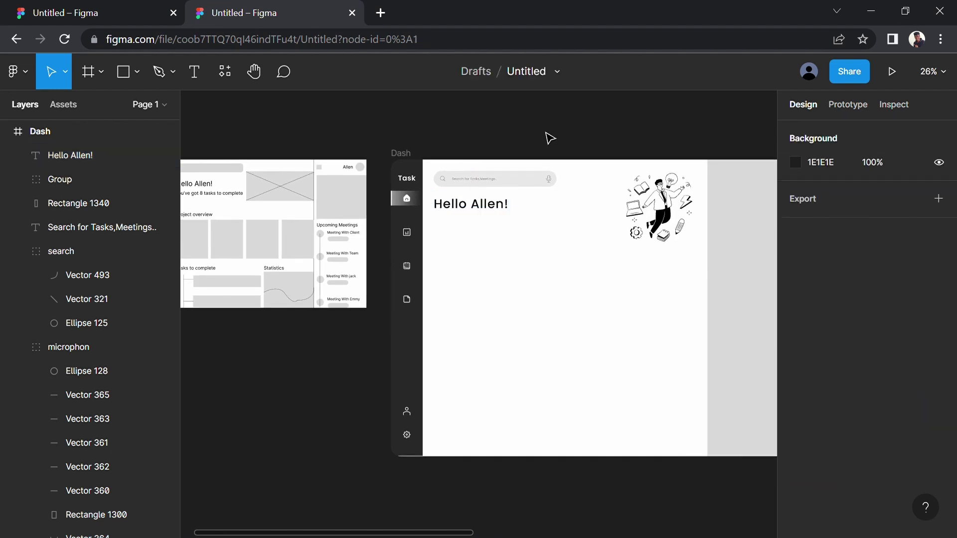
left_click(477, 216)
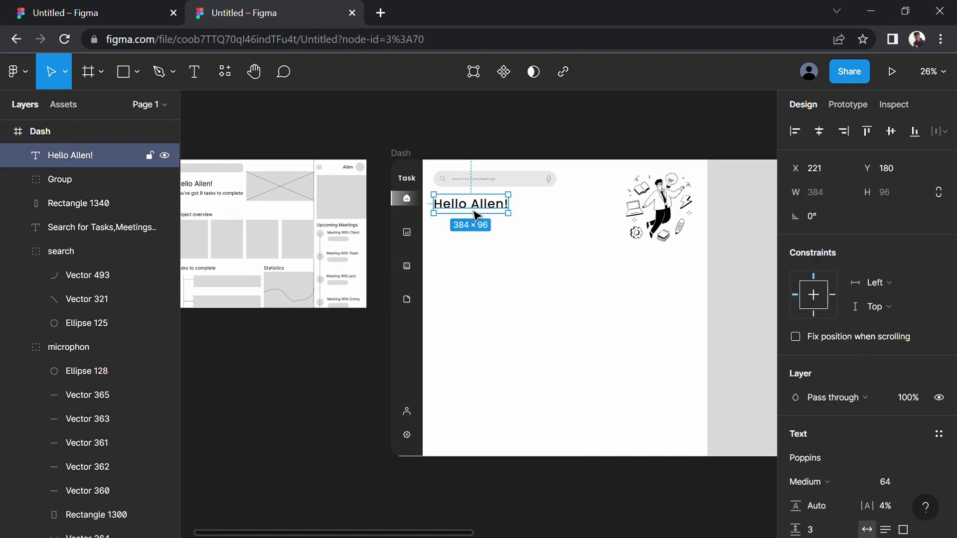
left_click_drag(478, 216, 476, 217)
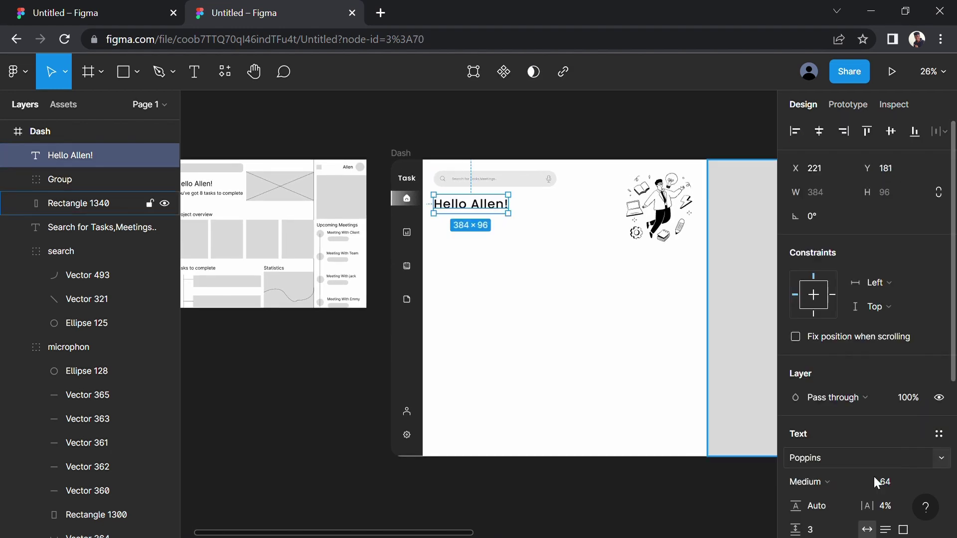
left_click_drag(874, 510, 869, 509)
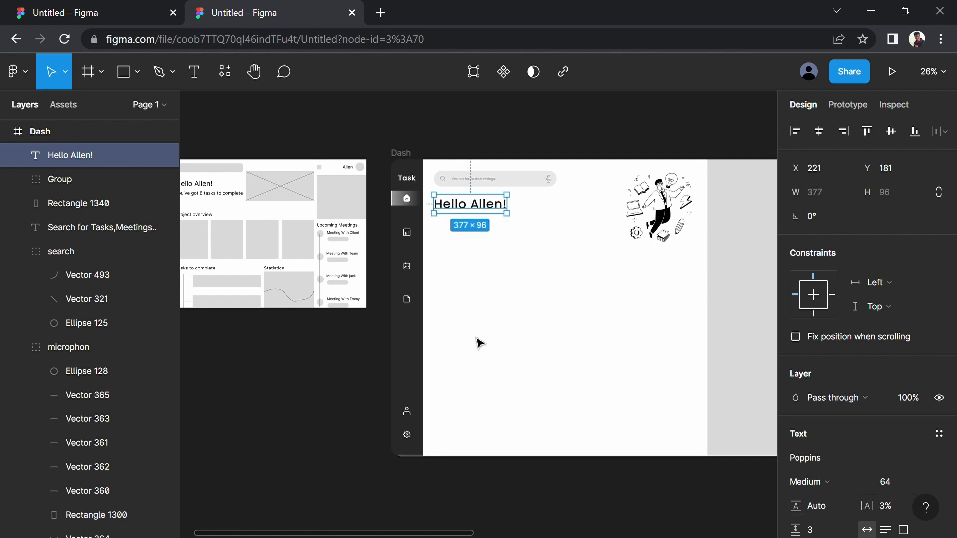
left_click(368, 125)
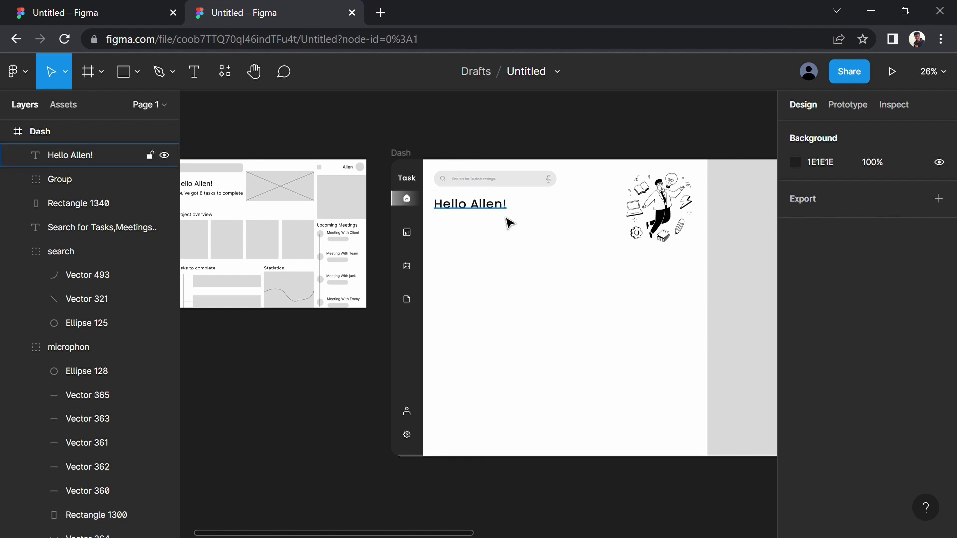
left_click(487, 218)
Duplicate the greeting just below and change its text to 'you've got 8 tasks to complete'
left_click_drag(493, 215, 490, 230)
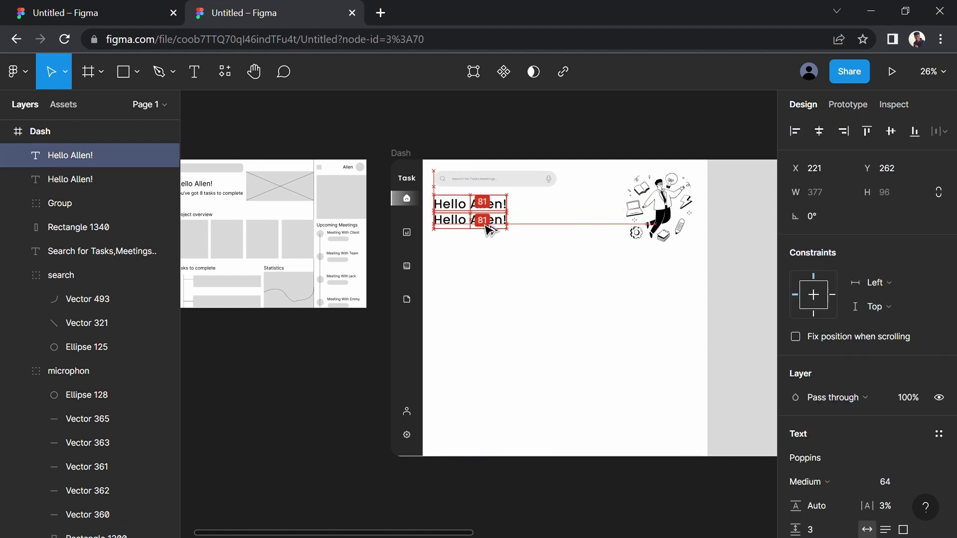
double_click(489, 222)
key("BackSpace")
type("y")
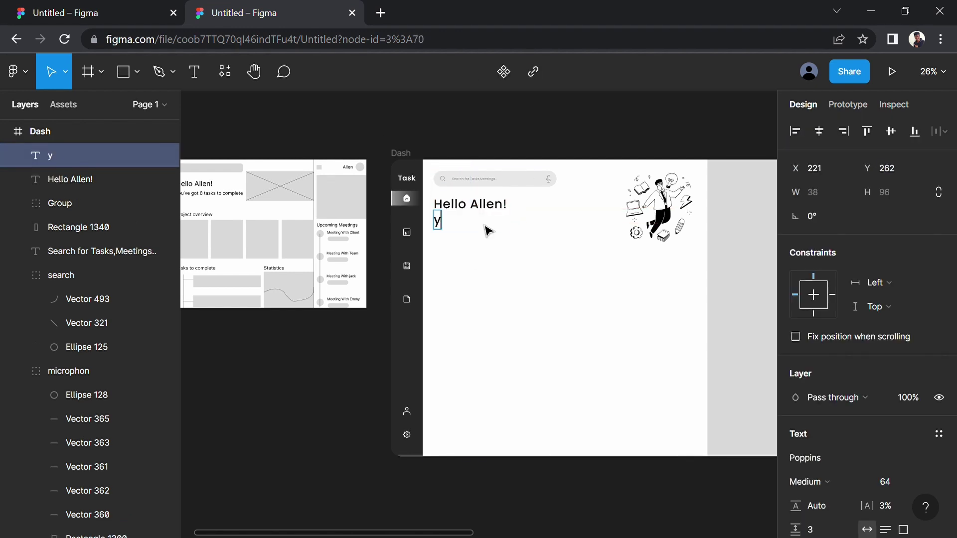
type("ou’ve")
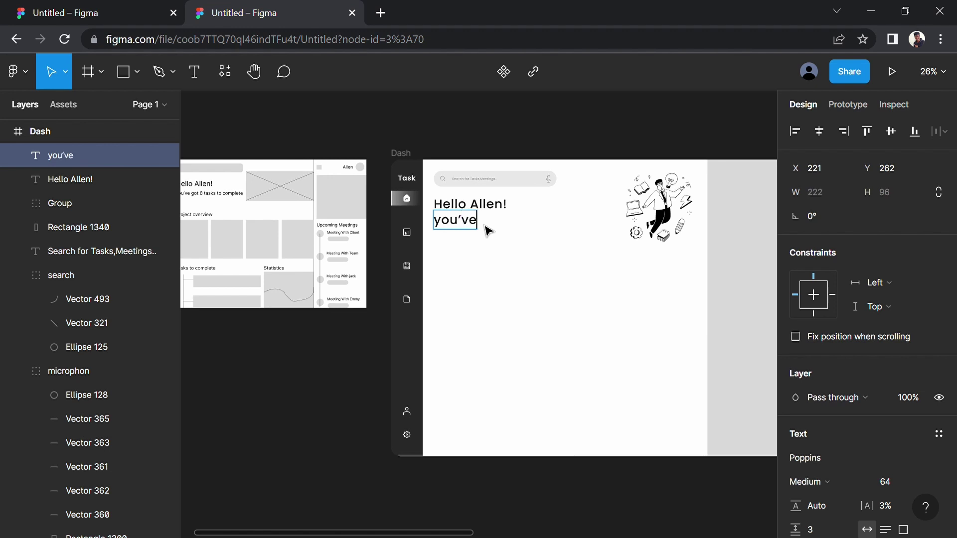
type(" got")
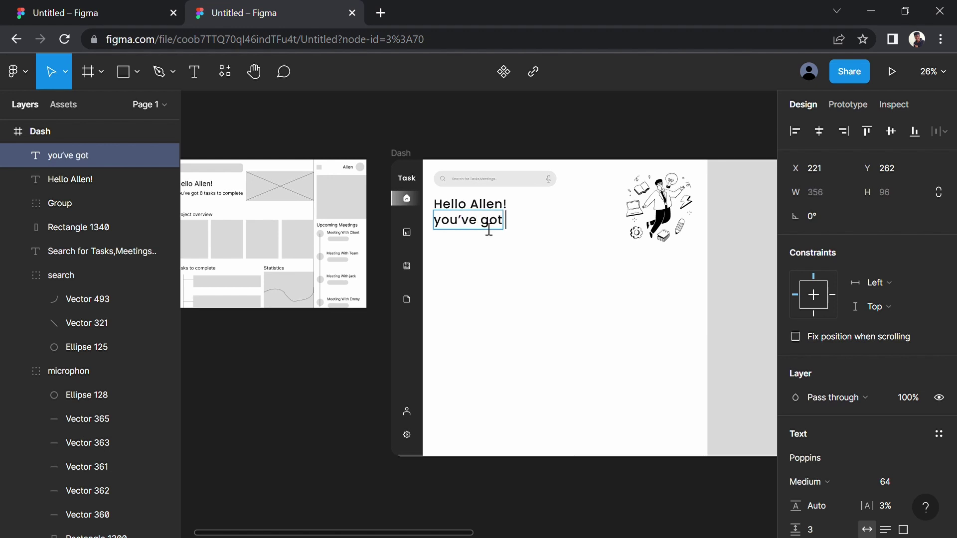
type(" 8 t")
type("asks to c")
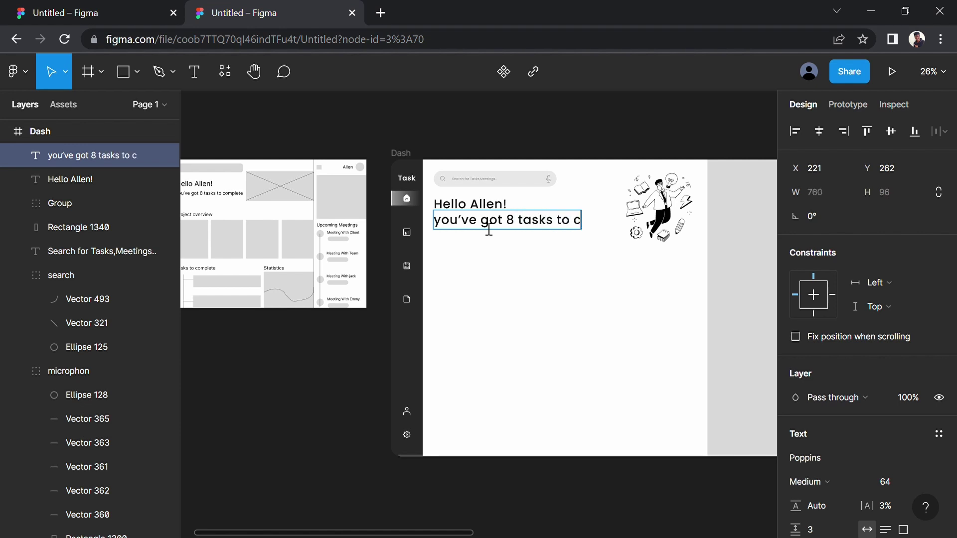
type("omplete")
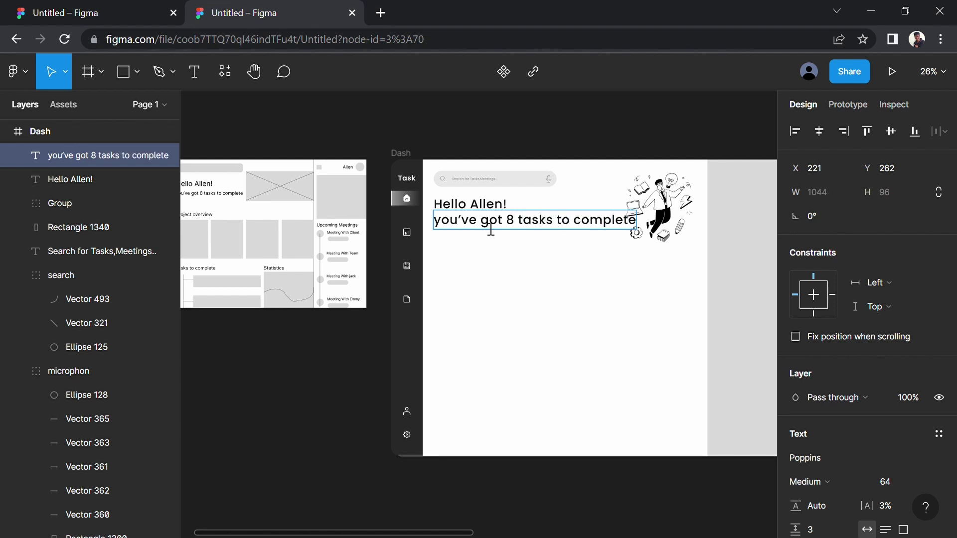
Make the subtitle Poppins Regular 40 and nudge it four units down
key("ctrl+a")
scroll(923, 465, "down", 1)
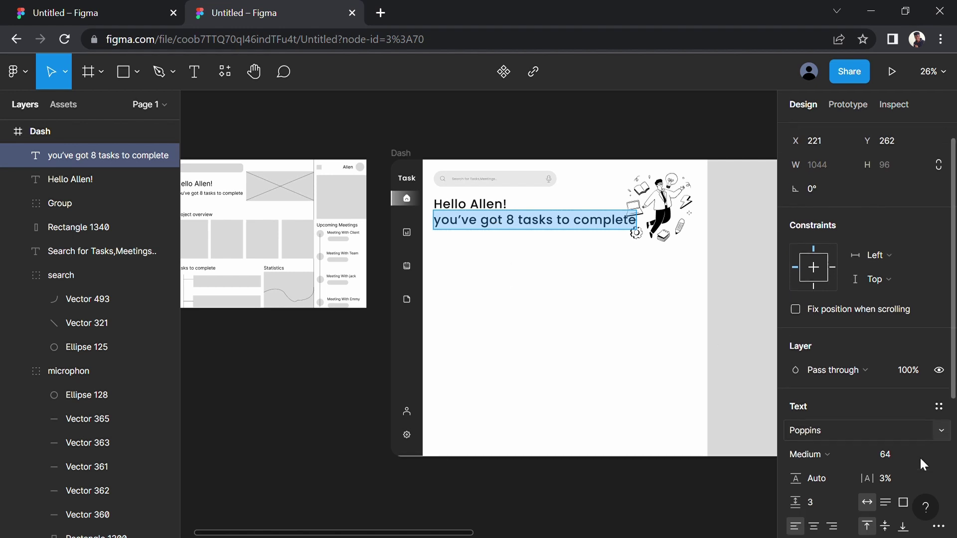
scroll(924, 465, "down", 3)
left_click(922, 333)
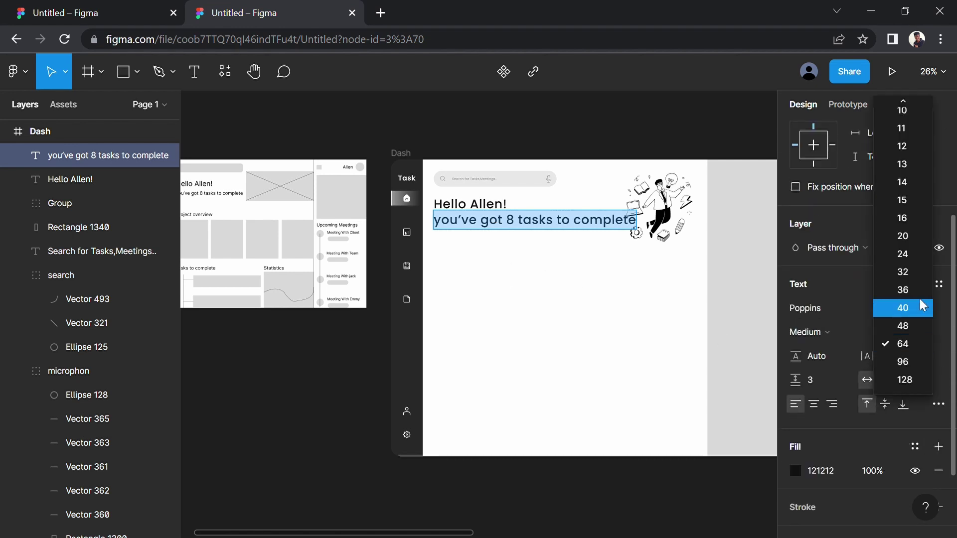
left_click(922, 306)
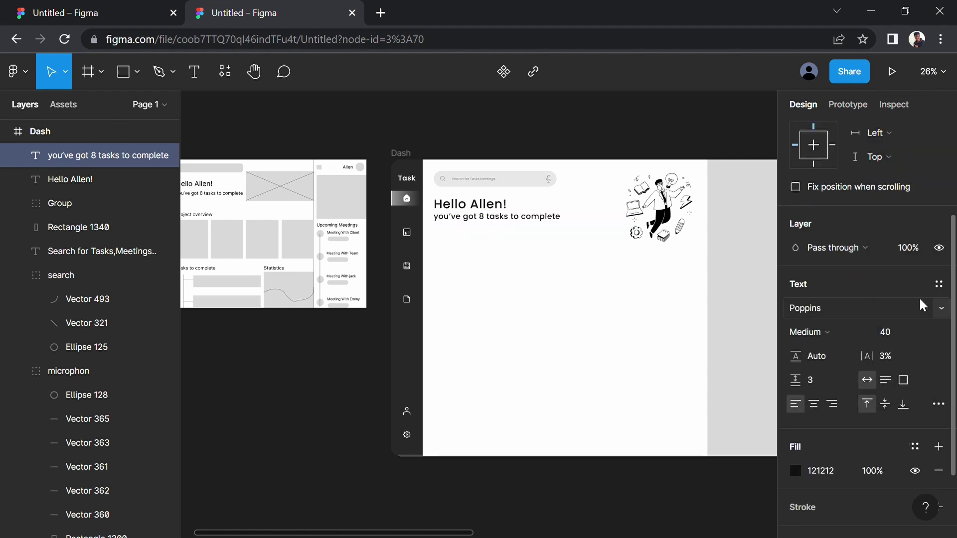
left_click(850, 332)
left_click(848, 254)
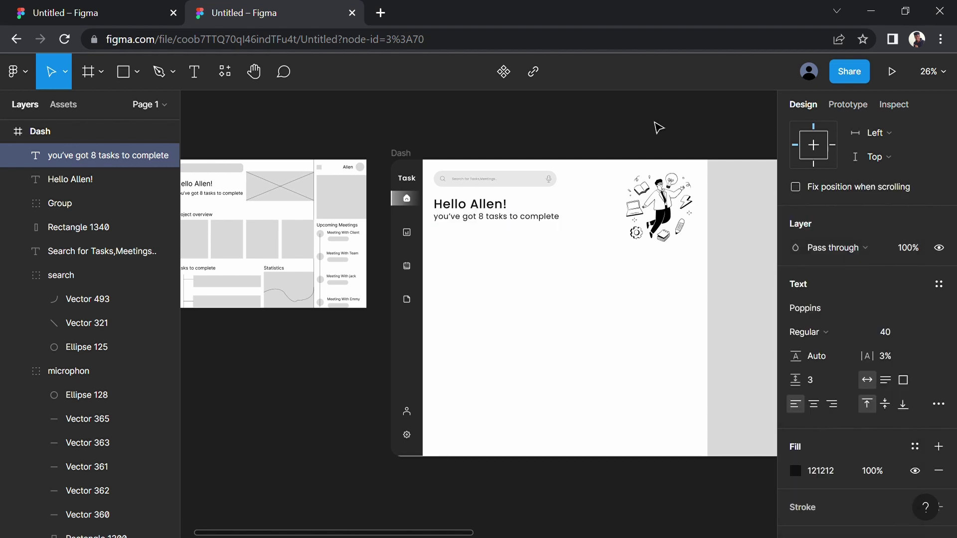
key("Down")
key("Down")
key("Down")
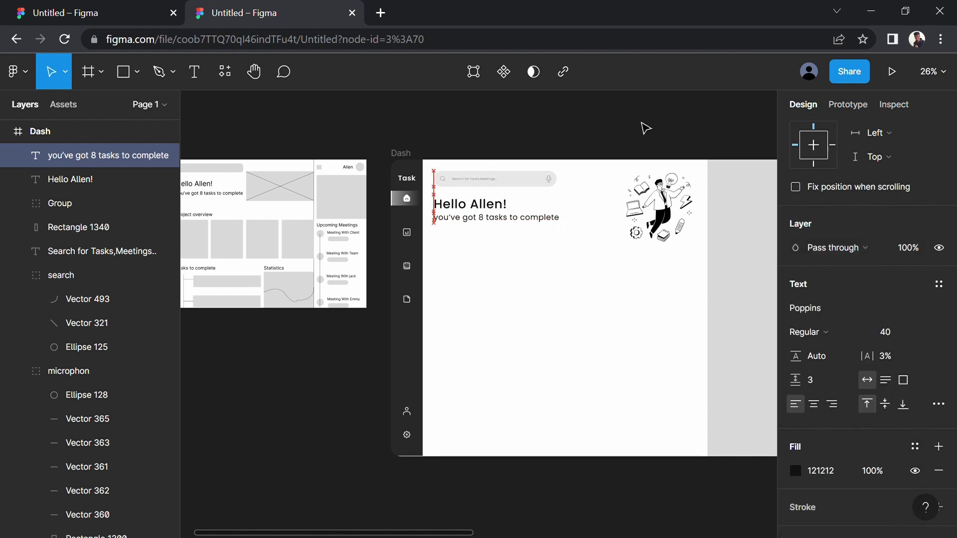
key("Down")
key("Down")
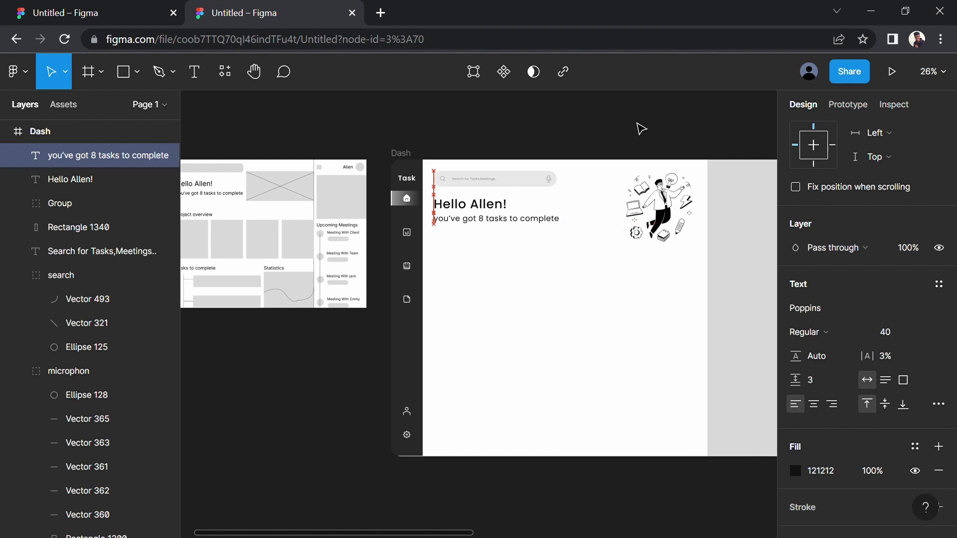
key("Down")
key("Down")
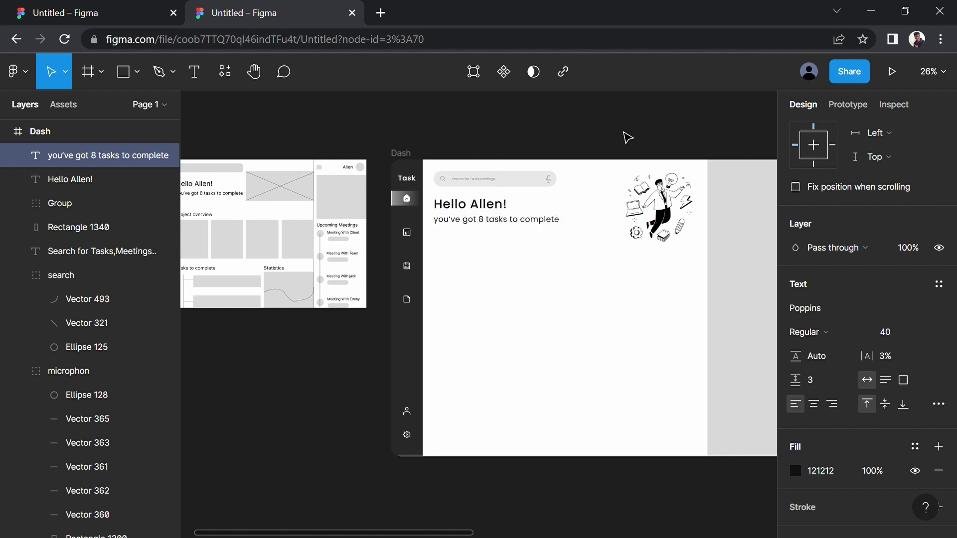
key("Down")
Adjust the Hello Allen! greeting's letter spacing, then check the subtitle line
left_click(627, 137)
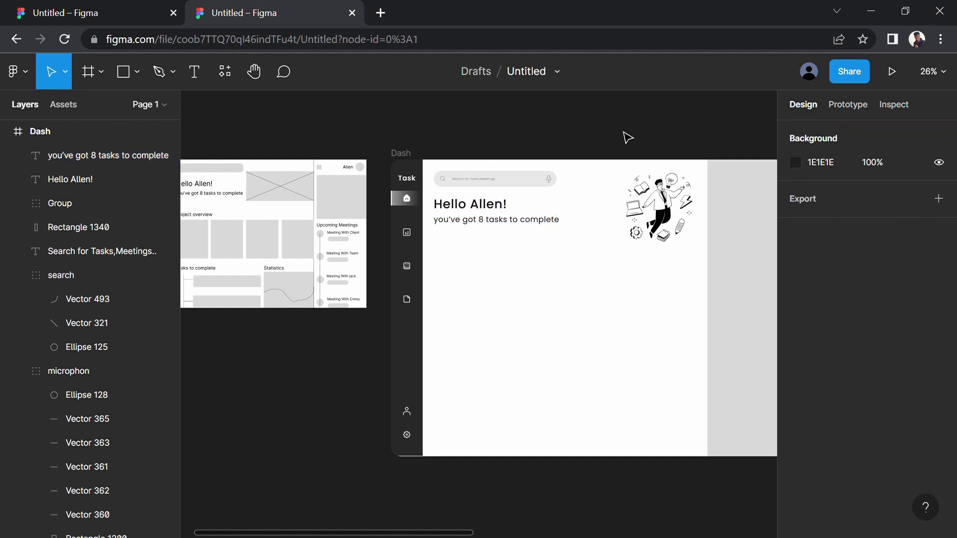
left_click(466, 204)
left_click_drag(881, 506, 867, 513)
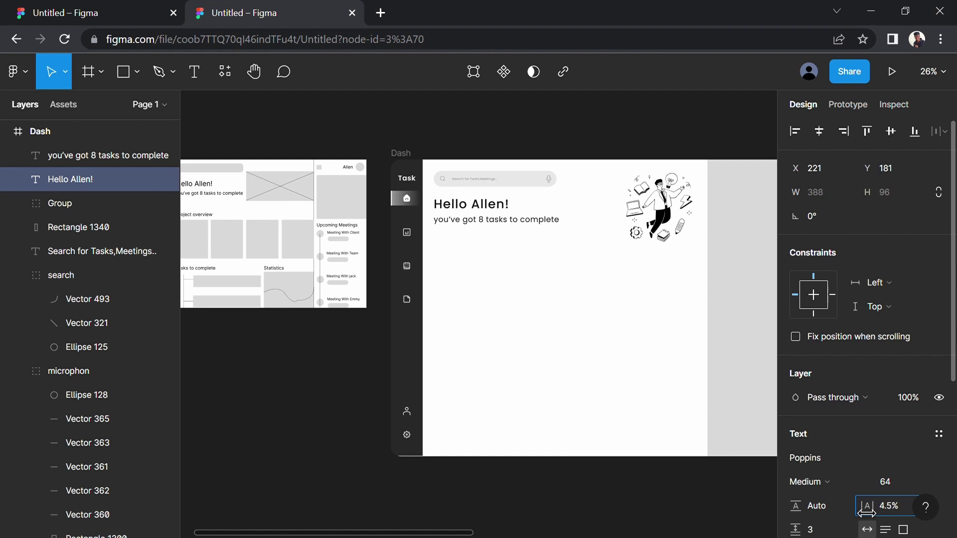
left_click(643, 110)
left_click(514, 221)
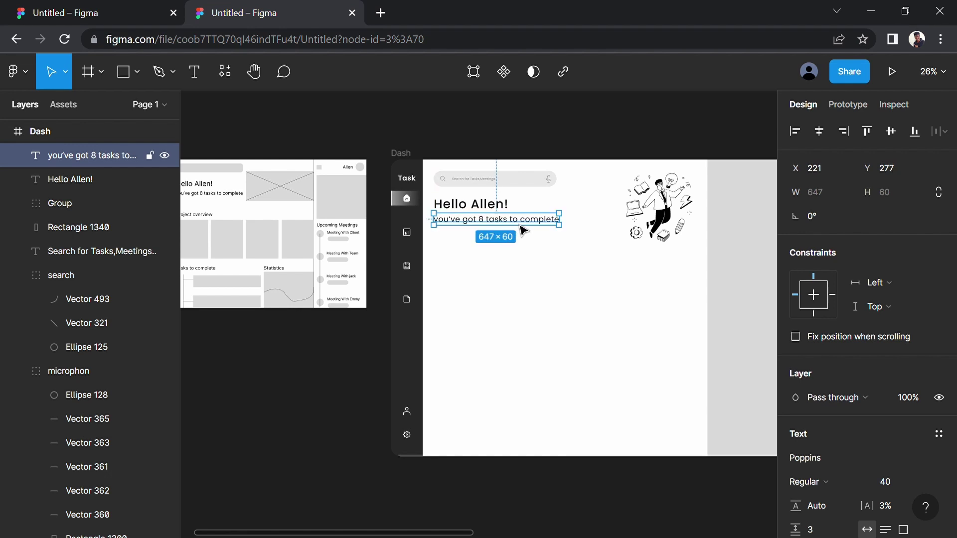
left_click(603, 135)
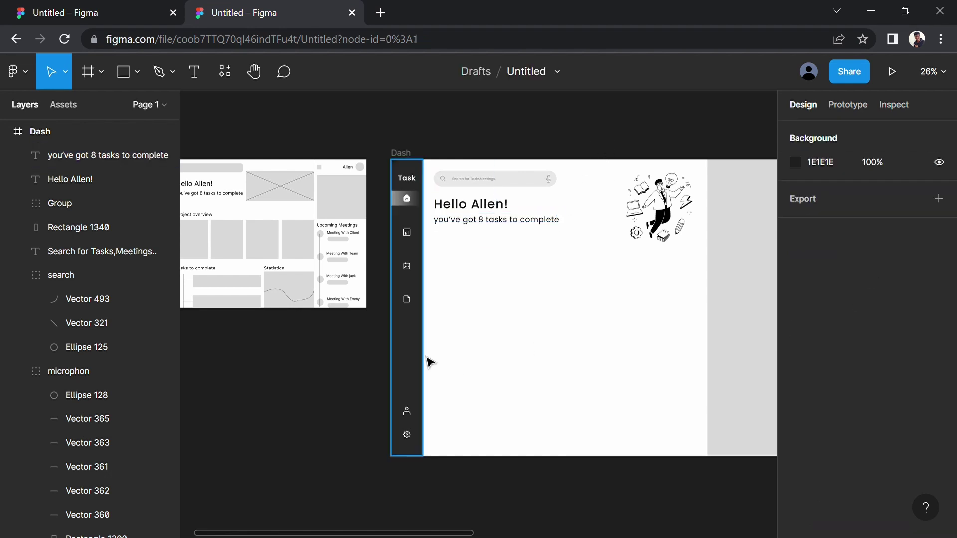
Add a 'Project Overview' text left-aligned under the subtitle
mouse_move(386, 367)
left_mouse_down()
mouse_move(359, 368)
mouse_move(482, 357)
left_mouse_up()
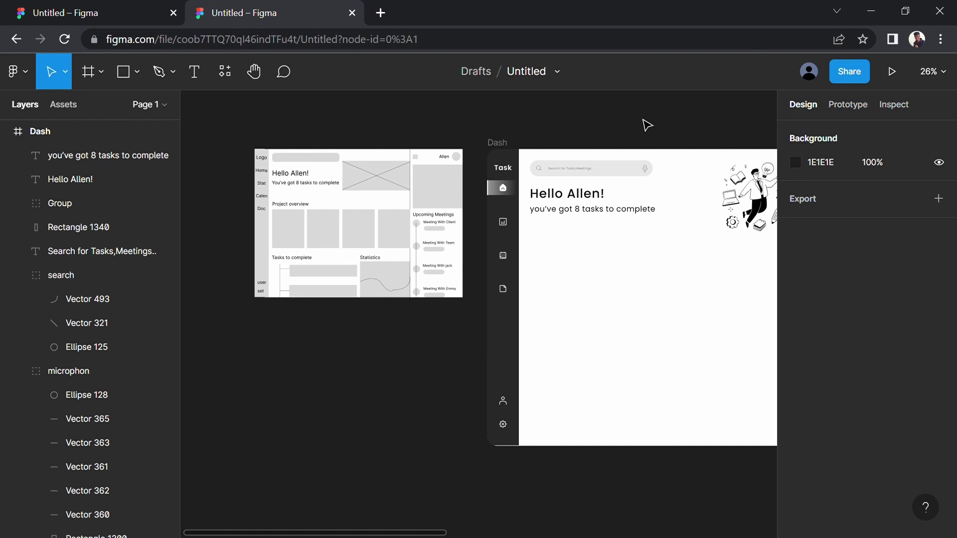
left_click_drag(648, 140, 536, 148)
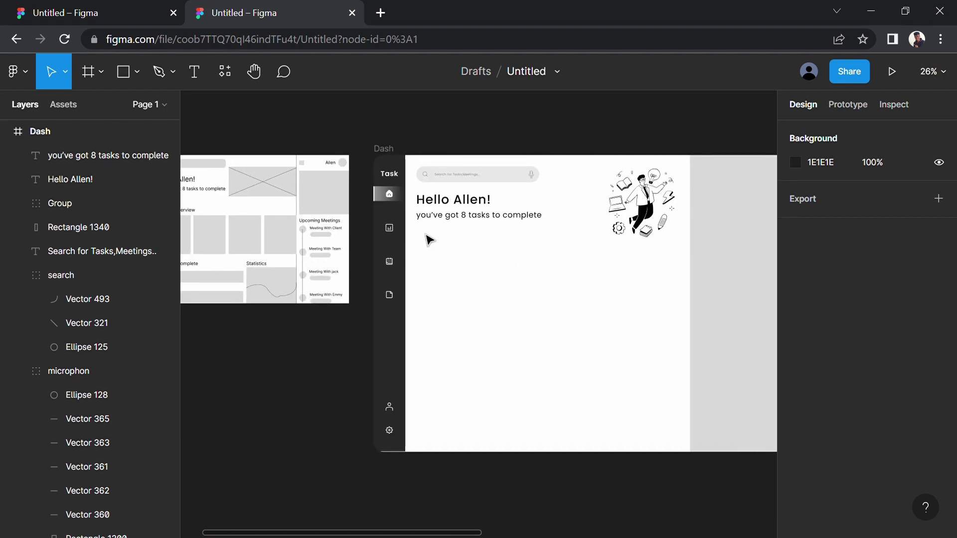
left_click(201, 73)
left_click(444, 260)
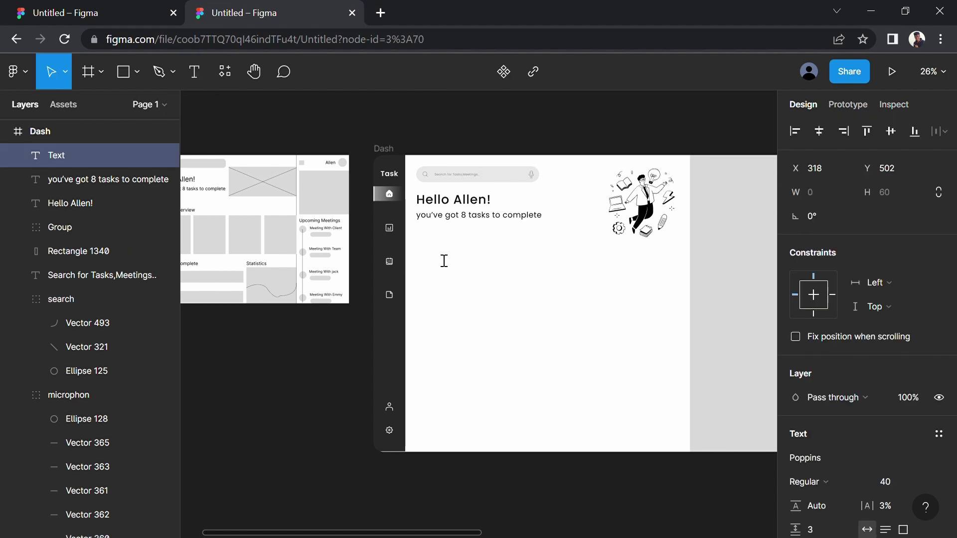
type("p")
key("BackSpace")
type("P")
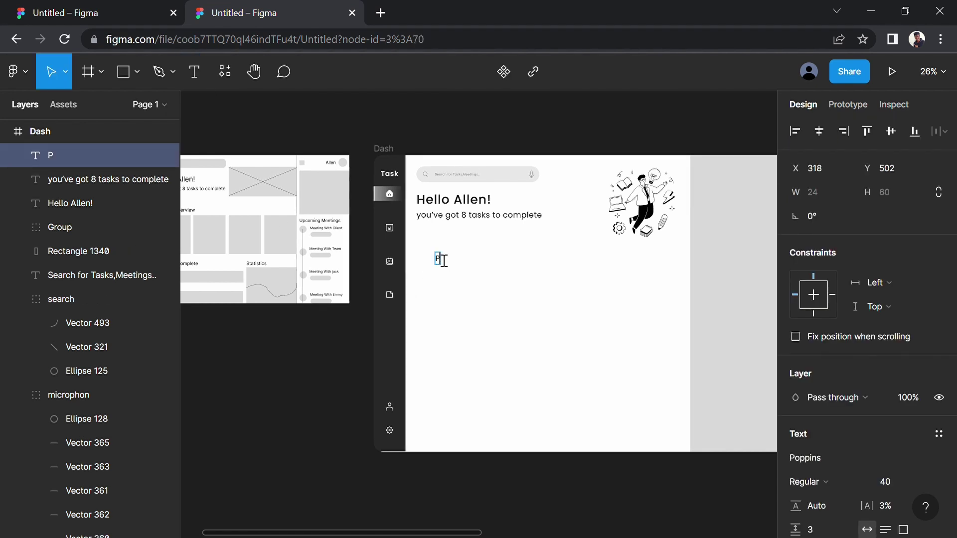
type("roject O")
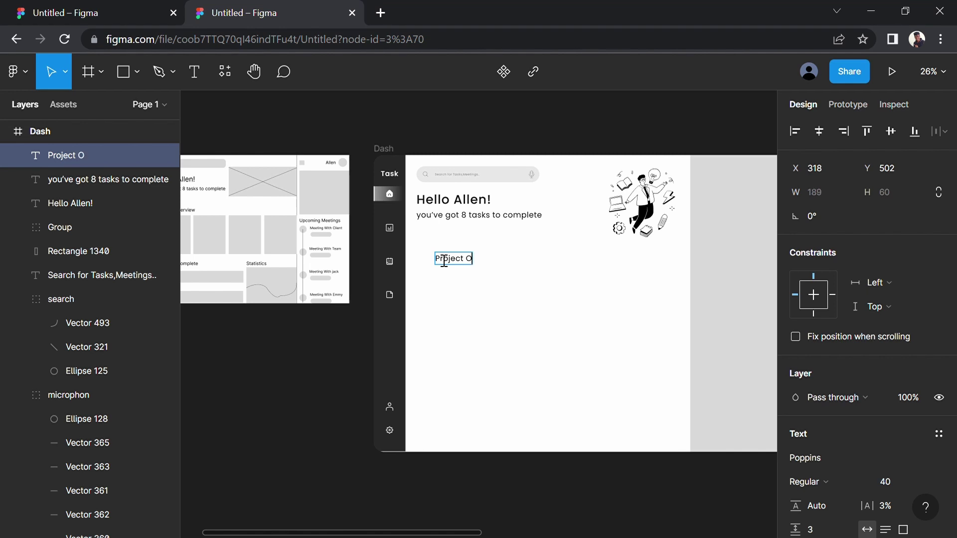
type("verview")
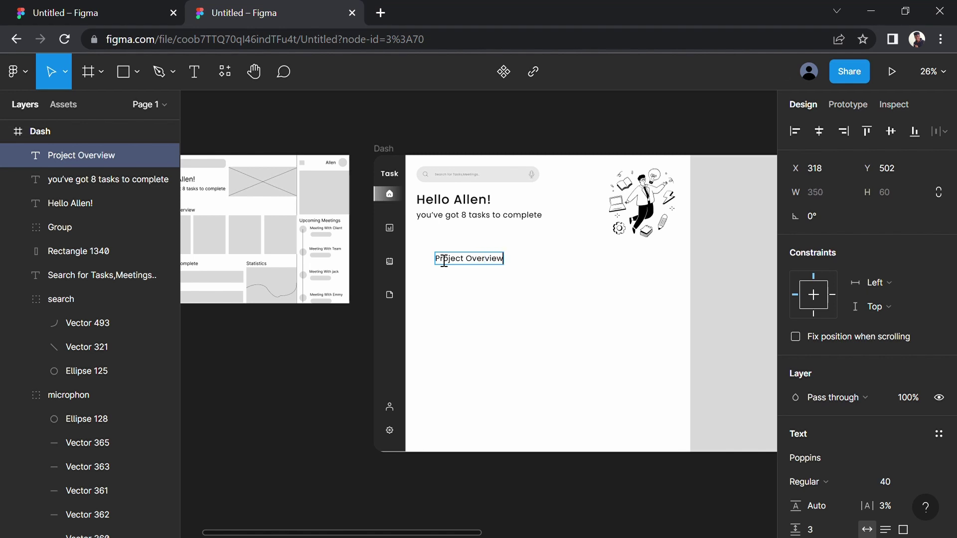
key("Escape")
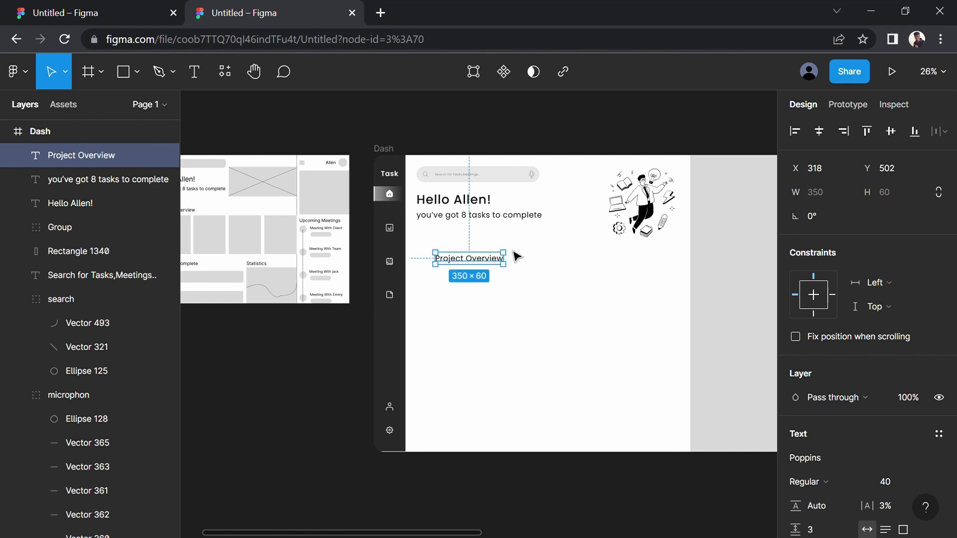
left_click_drag(472, 269, 453, 253)
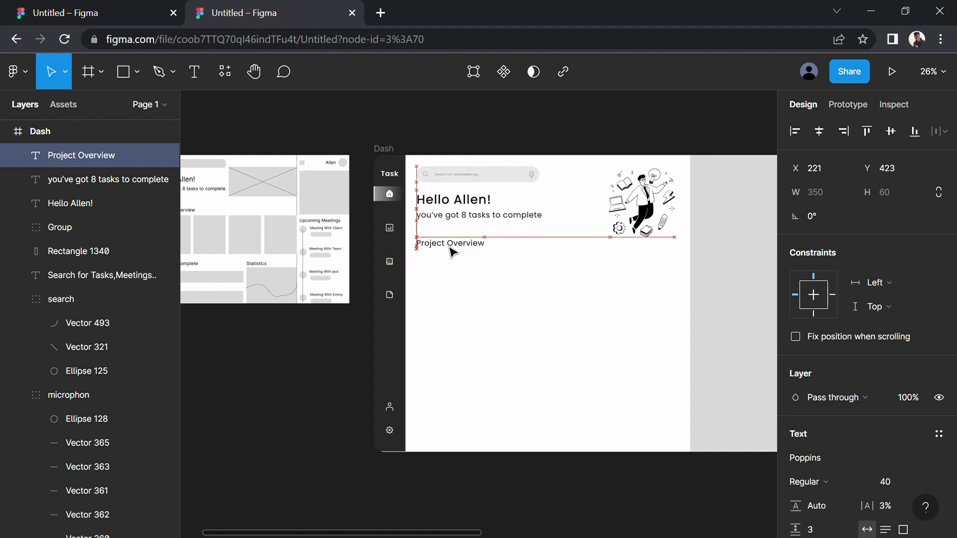
Style the Project Overview heading as Medium size 36 and nudge it up three units
double_click(451, 243)
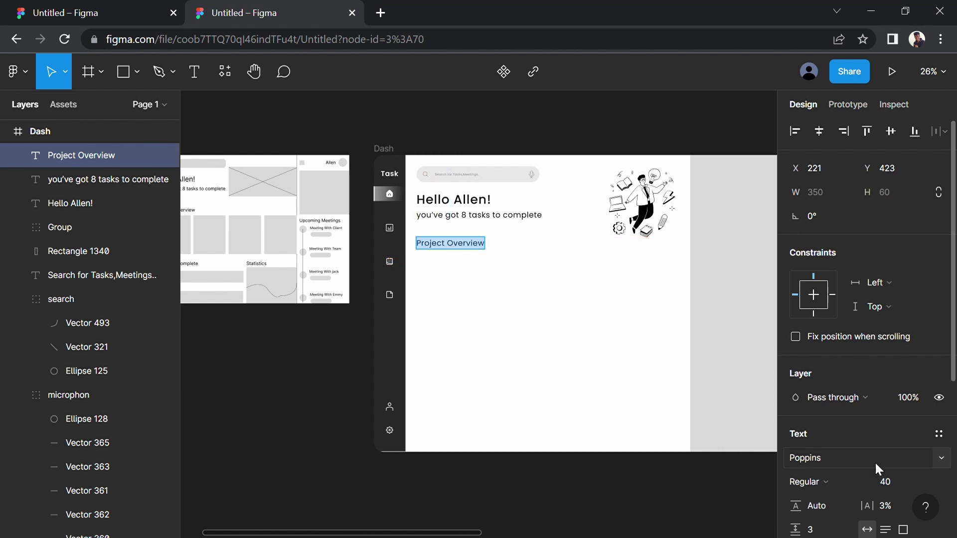
left_click(920, 482)
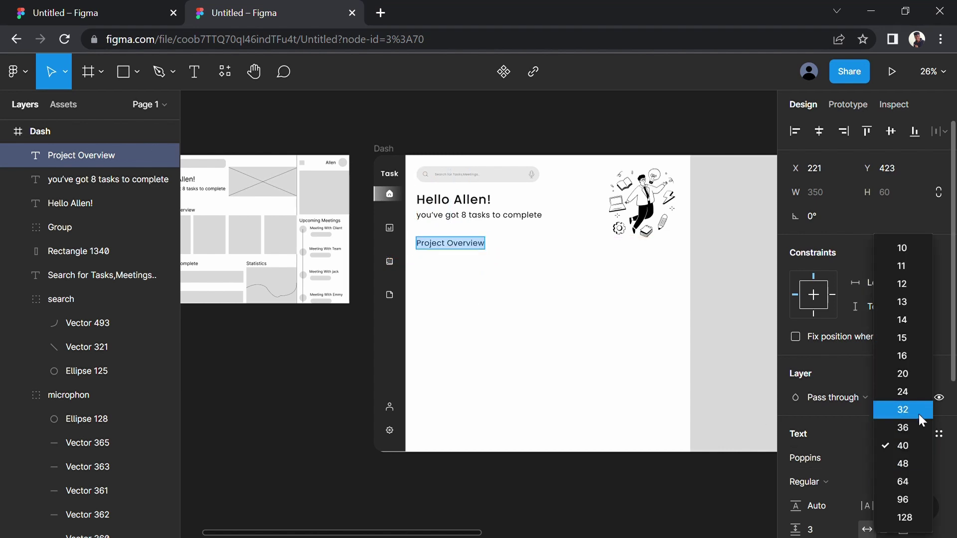
left_click(920, 414)
left_click(922, 483)
left_click(915, 427)
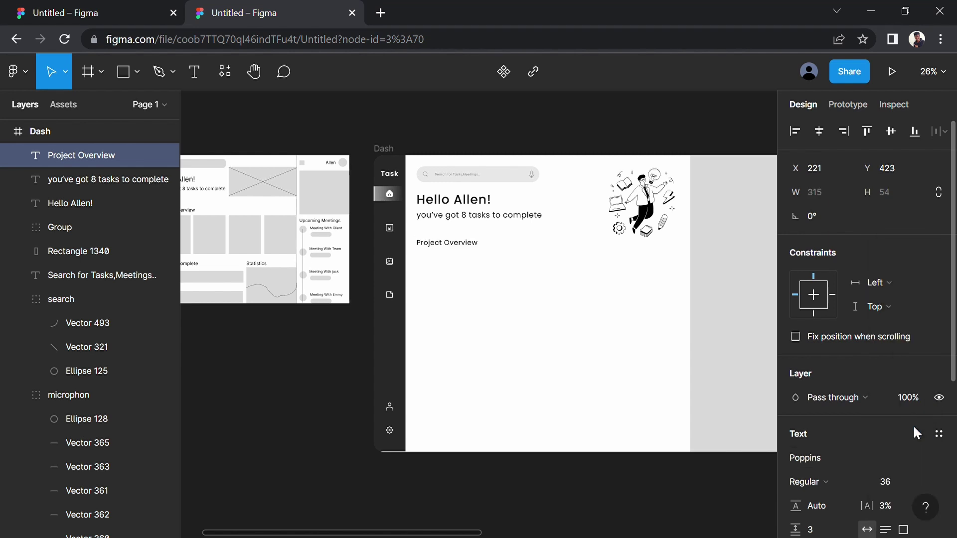
left_click(855, 482)
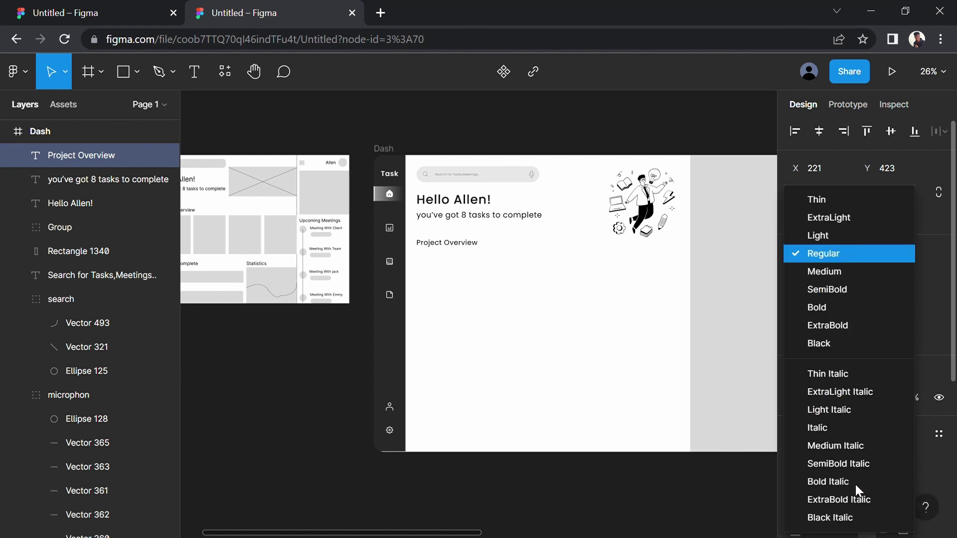
left_click(838, 271)
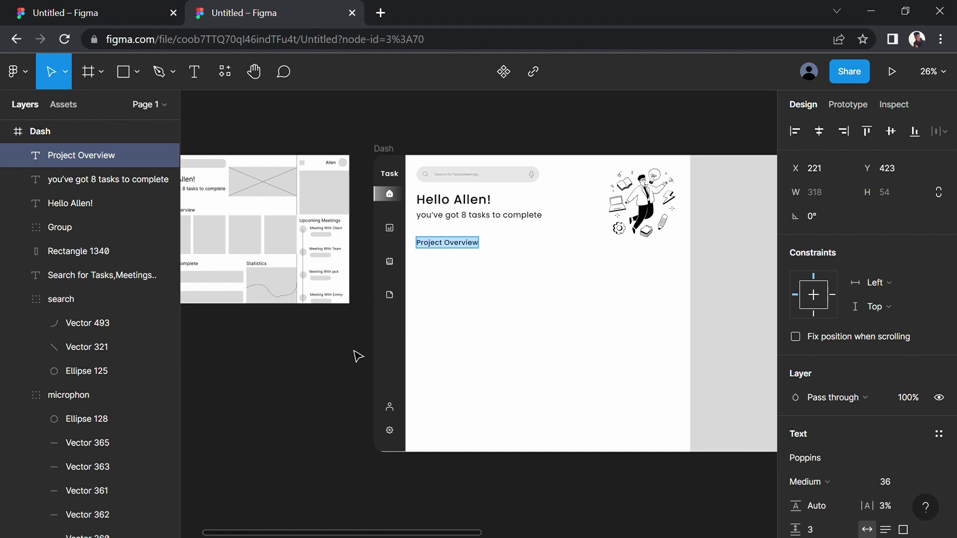
key("Up")
key("Up")
key("Up")
key("Up")
key("Up")
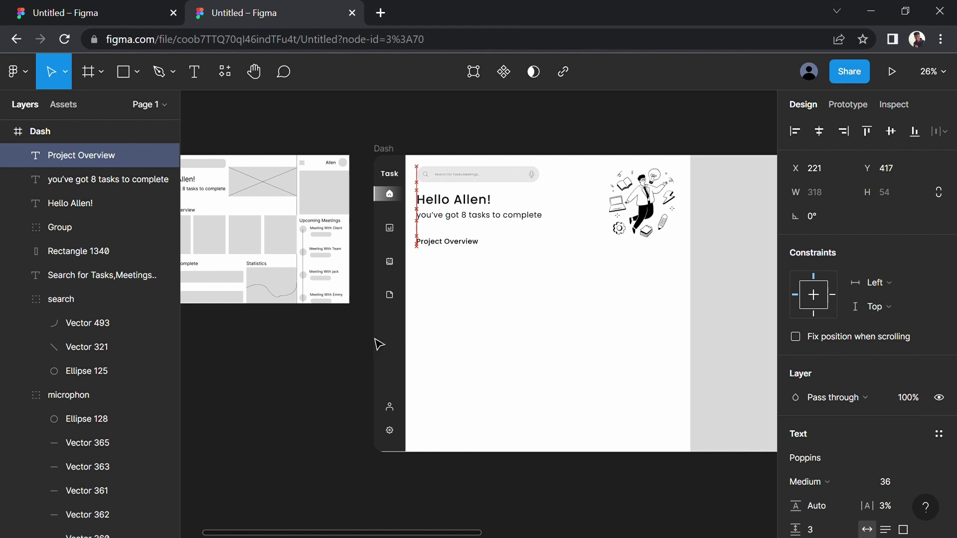
key("Up")
key("Up")
key("Up")
key("Up")
key("Up")
key("Up")
key("Up")
key("Up")
key("Up")
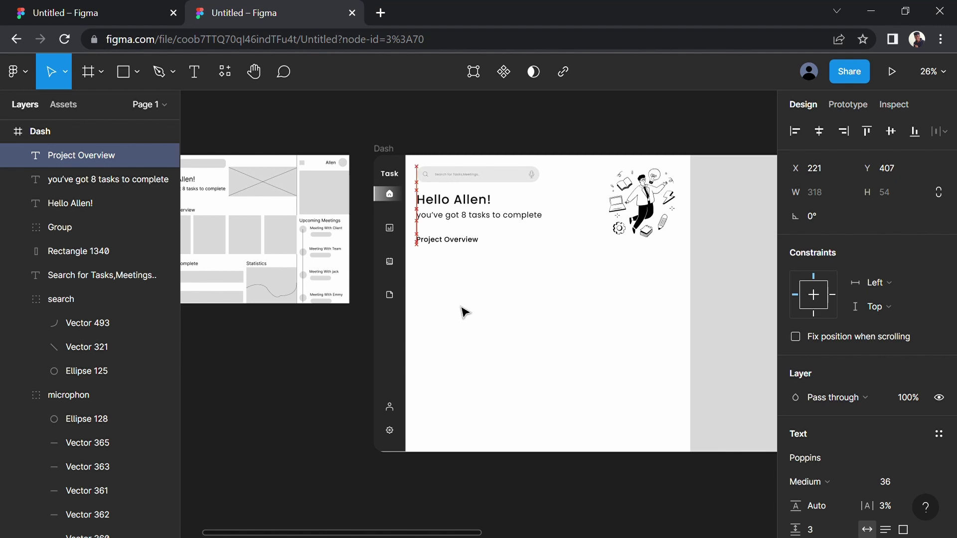
key("Up")
key("Up")
key("Up")
key("Up")
left_click(307, 368)
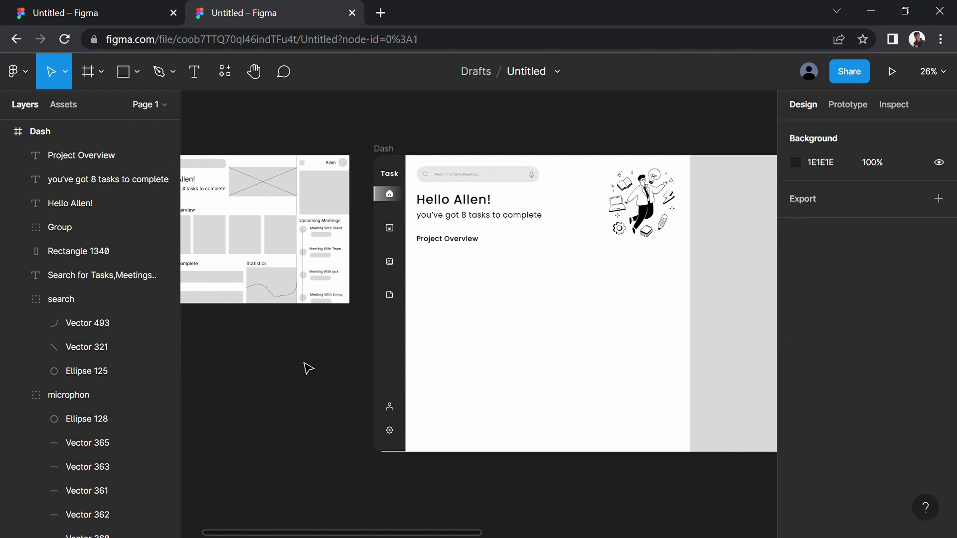
Draw a rectangle card below the Project Overview heading in the Dash frame
left_click(377, 146)
left_click(912, 362)
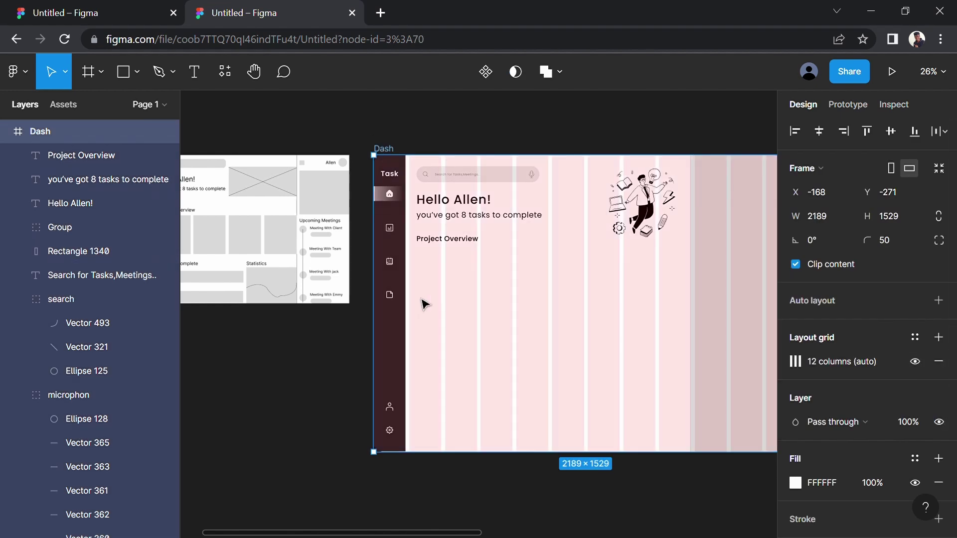
scroll(431, 266, "up", 1)
scroll(429, 265, "up", 1)
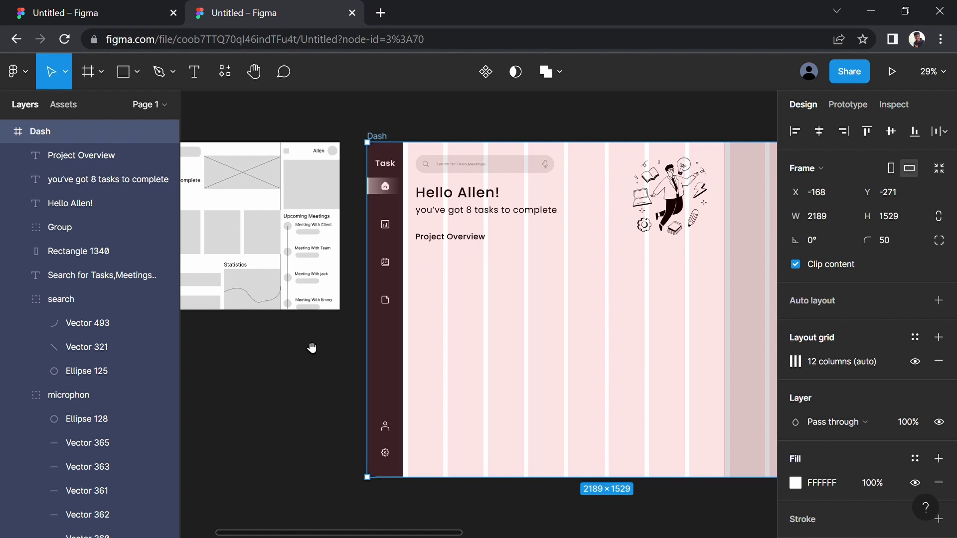
left_click_drag(312, 348, 404, 359)
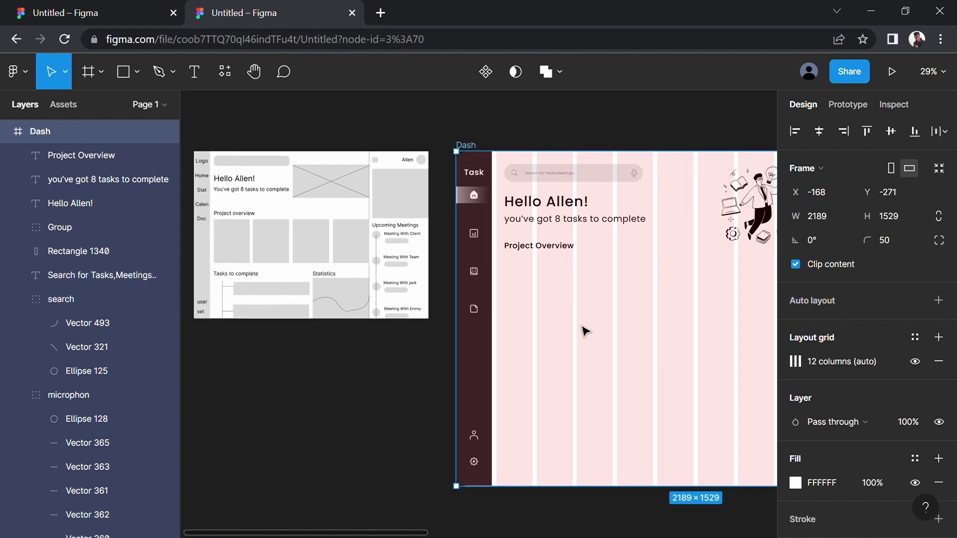
scroll(518, 273, "up", 3)
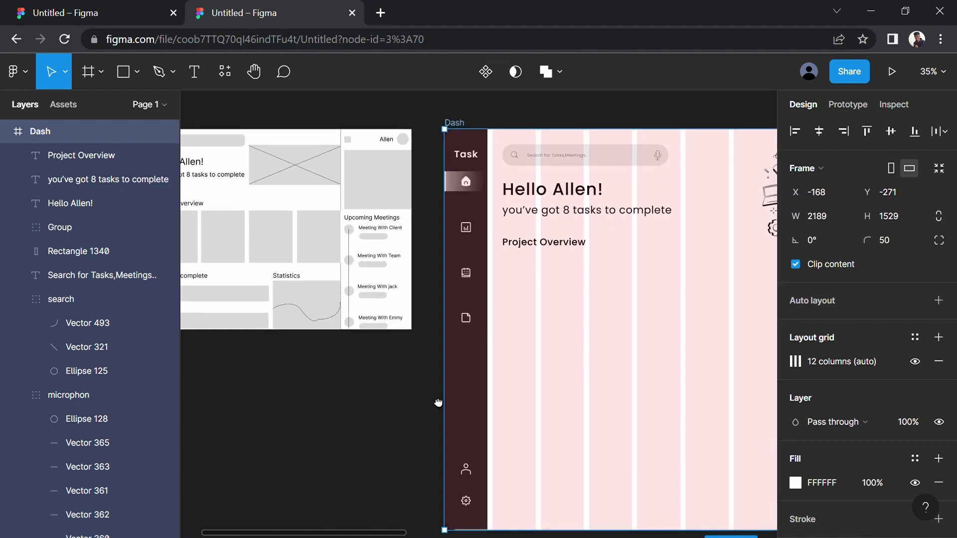
left_click_drag(436, 401, 357, 395)
left_click(124, 75)
scroll(432, 287, "up", 2)
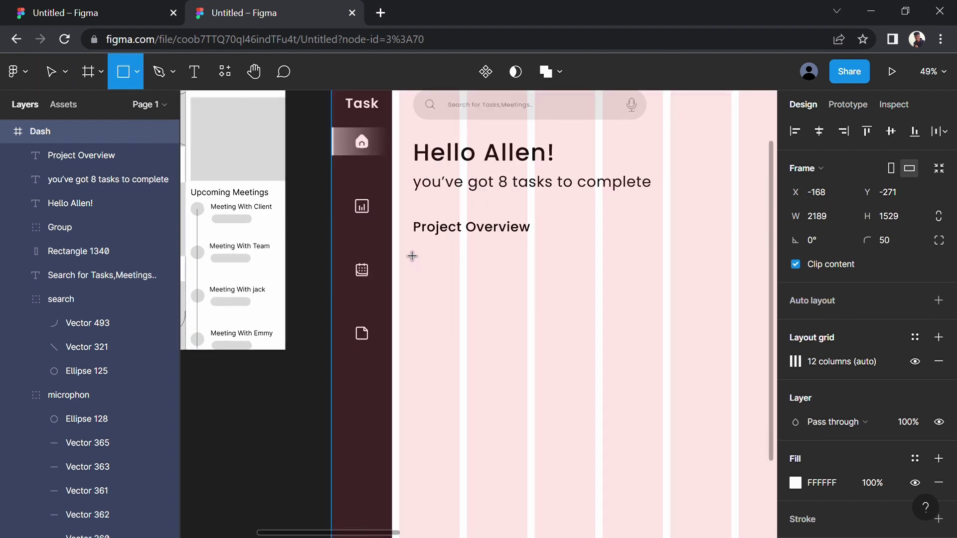
mouse_move(399, 244)
left_mouse_down()
mouse_move(515, 389)
mouse_move(519, 380)
mouse_move(517, 393)
left_mouse_up()
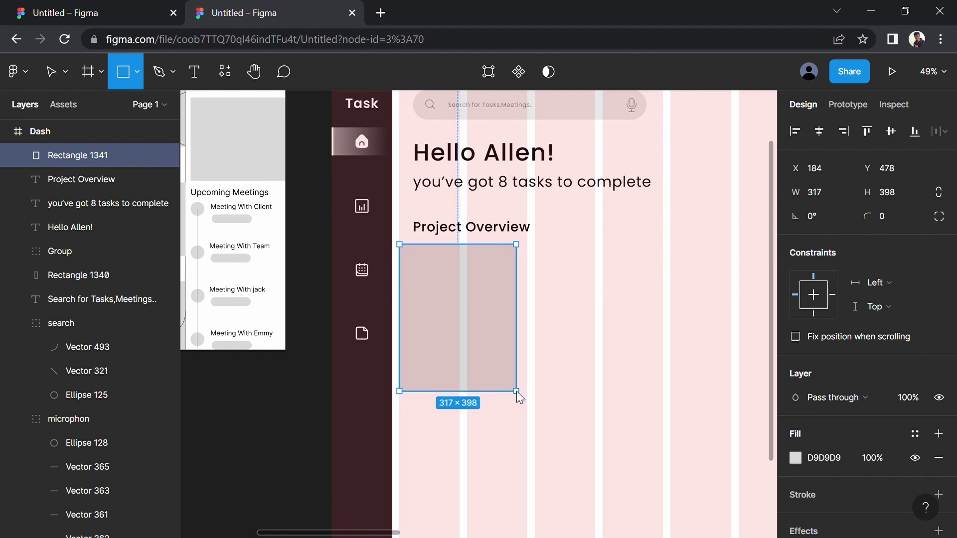
Size the card to 307×415 with a corner radius of 20
mouse_move(517, 392)
left_mouse_down()
mouse_move(513, 382)
mouse_move(525, 389)
left_mouse_up()
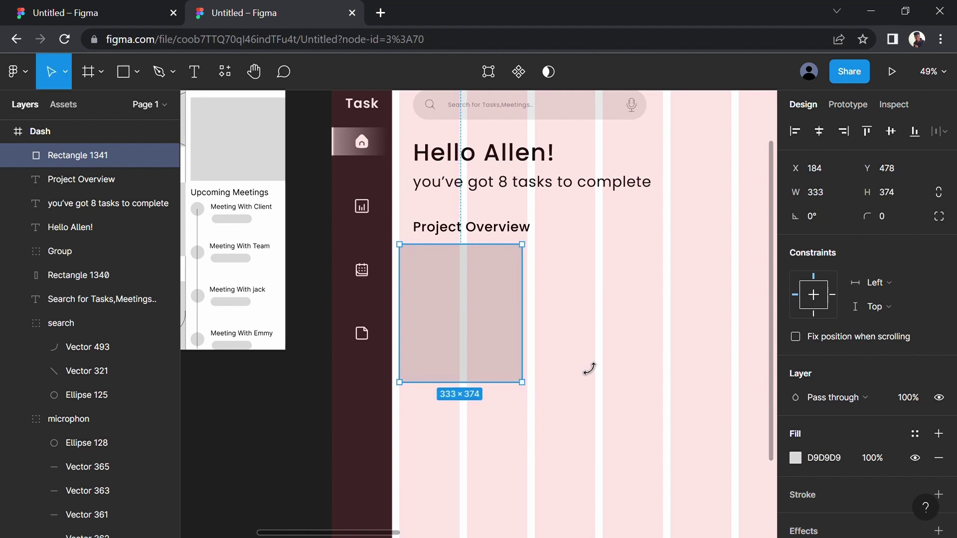
left_click(831, 198)
type("10")
type("307")
key("Return")
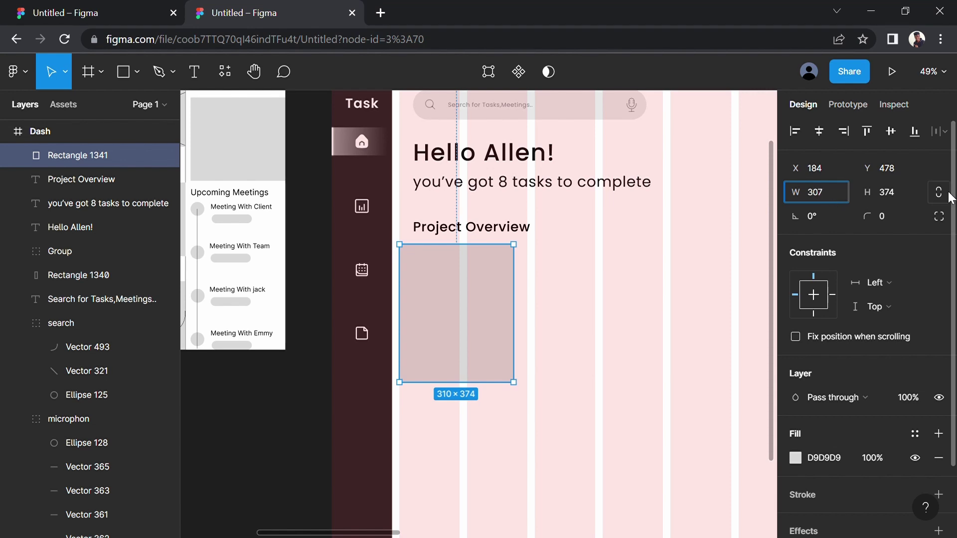
left_click(904, 197)
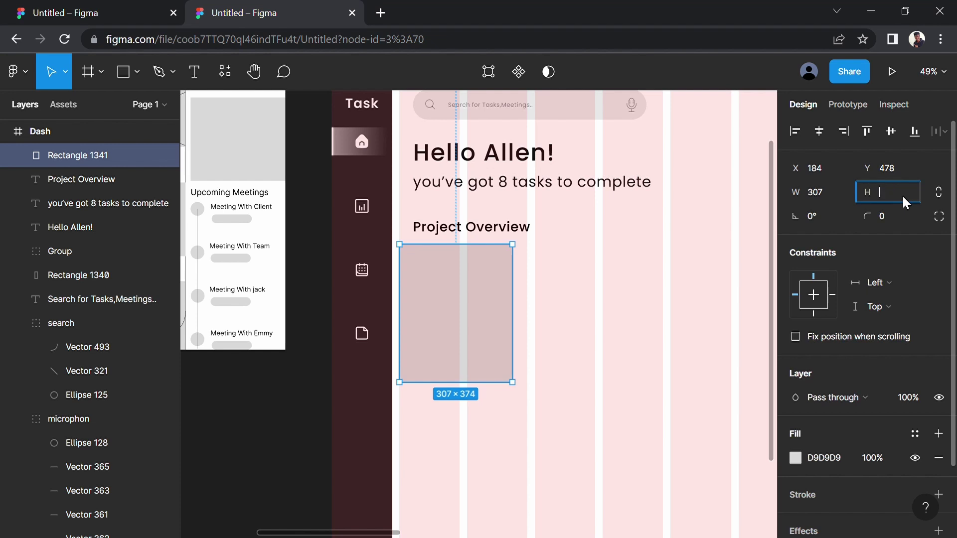
type("415")
key("Return")
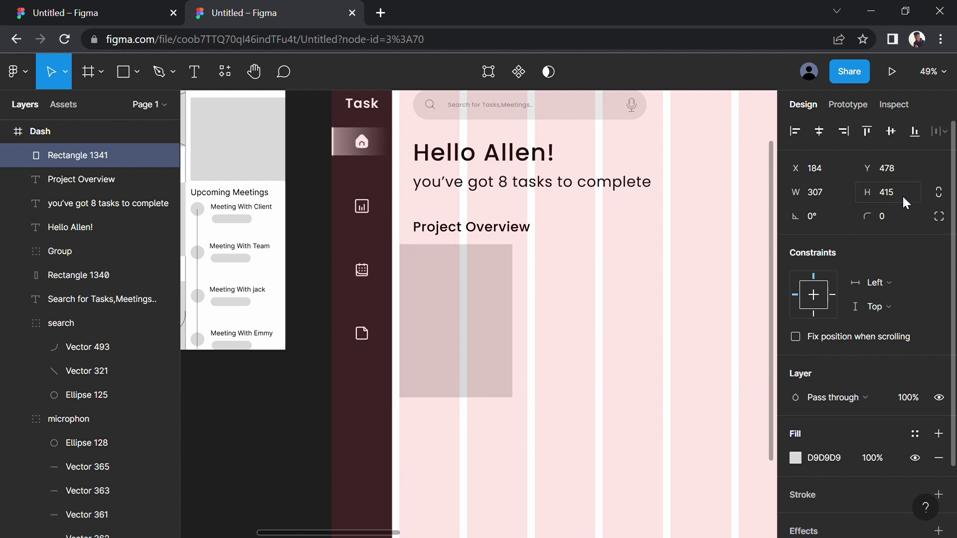
left_click(894, 223)
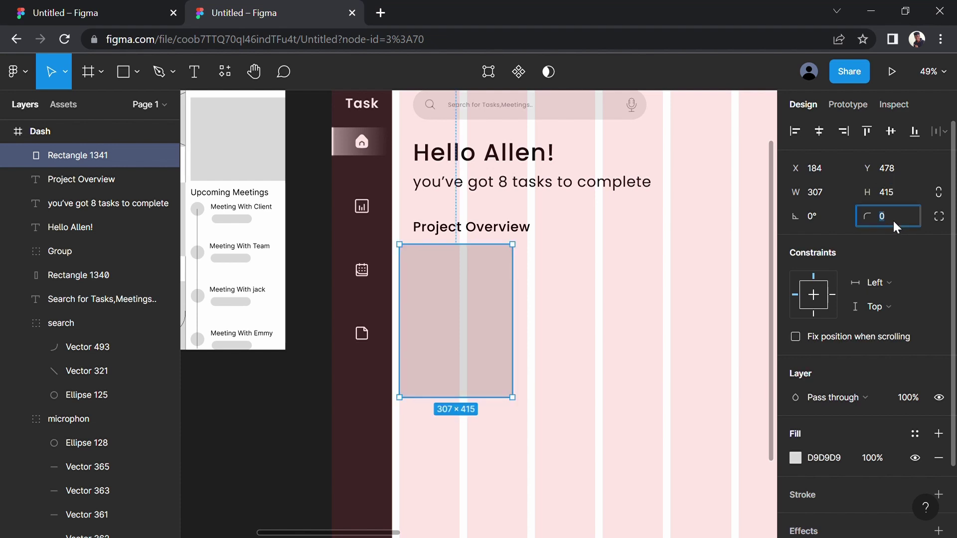
type("20")
key("Return")
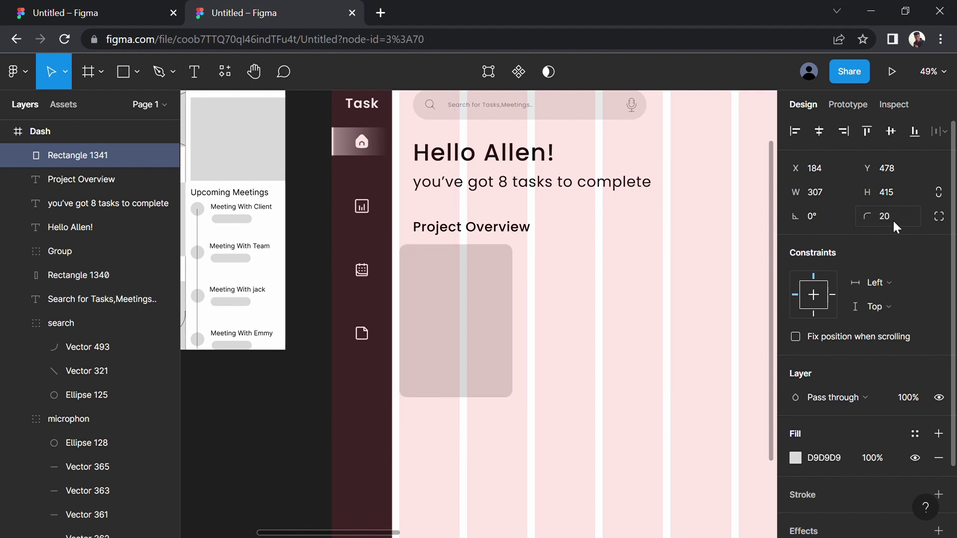
left_click(404, 204)
scroll(412, 274, "up", 5)
scroll(413, 274, "down", 5)
Duplicate the first card rightward to create the second and third cards
left_click(472, 277)
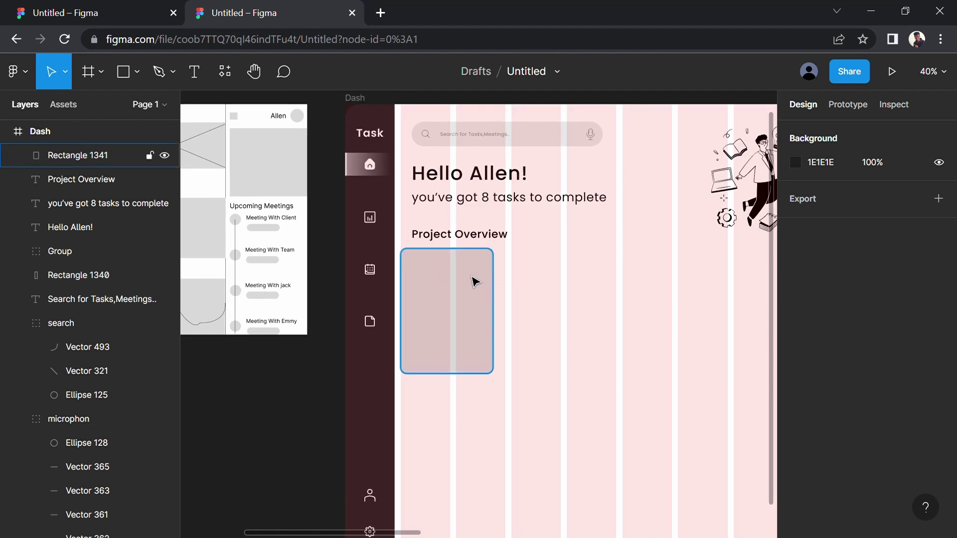
left_click_drag(475, 294, 564, 291)
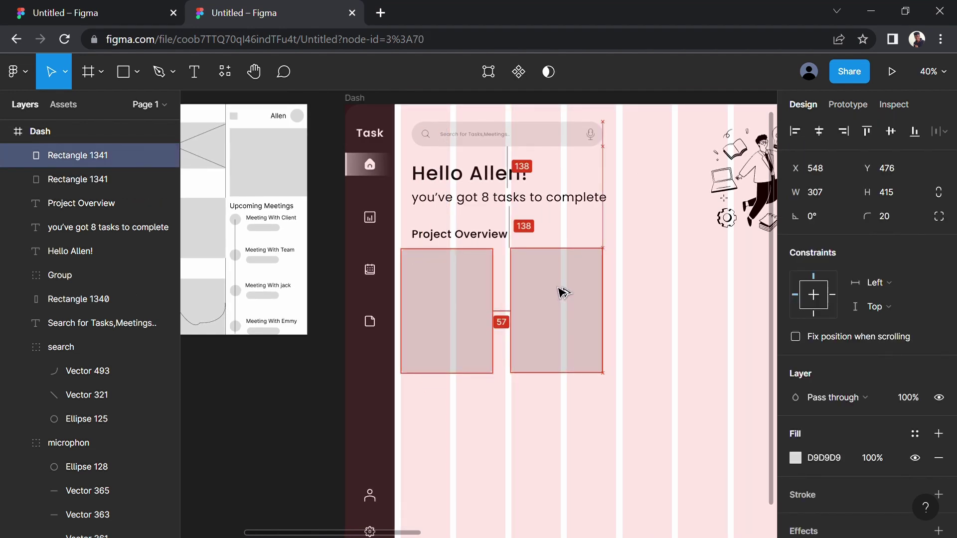
left_click_drag(563, 293, 566, 294)
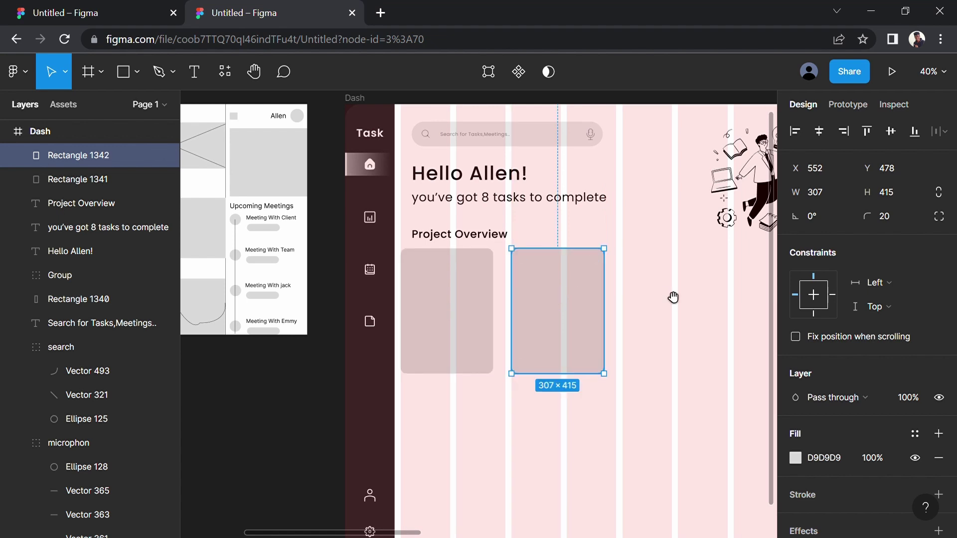
left_click_drag(673, 297, 527, 299)
left_click_drag(425, 299, 538, 299)
Duplicate the third card into a fourth, evenly spaced at the row's end
left_click(556, 317)
scroll(556, 316, "right", 2)
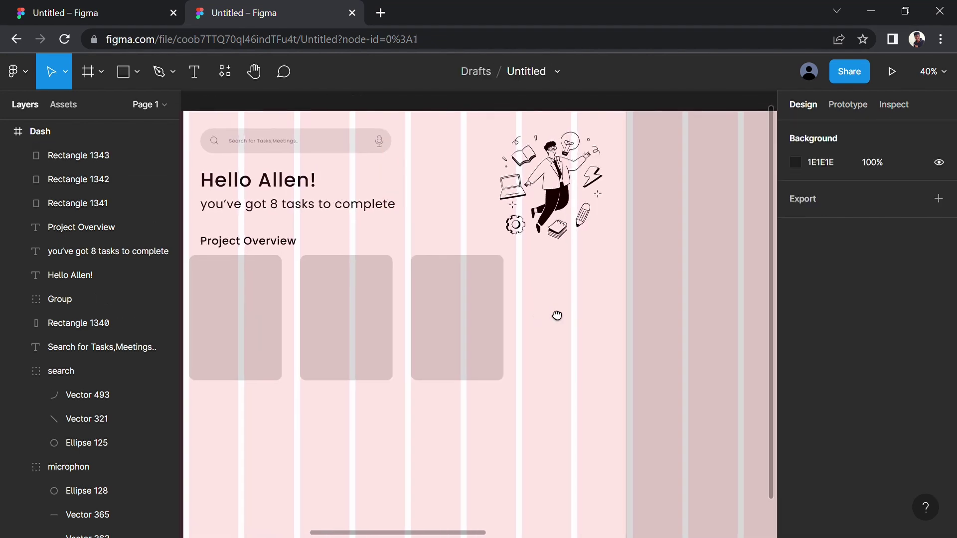
left_click(436, 308)
left_click_drag(454, 310, 559, 310)
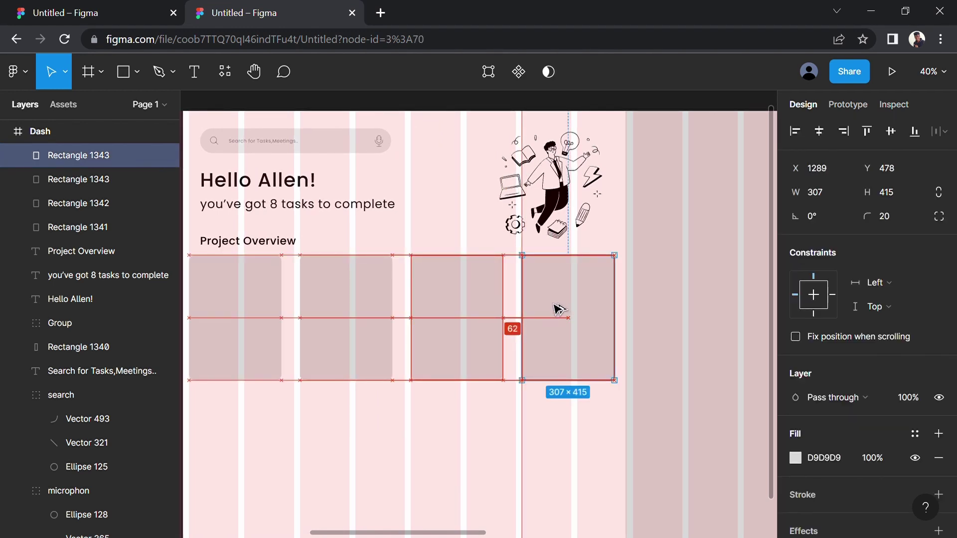
left_click_drag(559, 310, 556, 310)
left_click(517, 432)
scroll(519, 432, "down", 3)
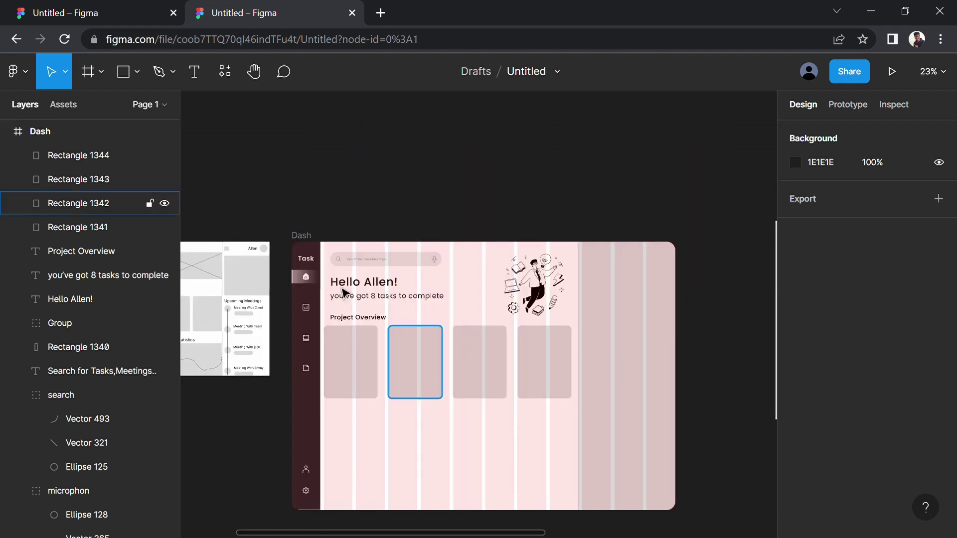
left_click(301, 235)
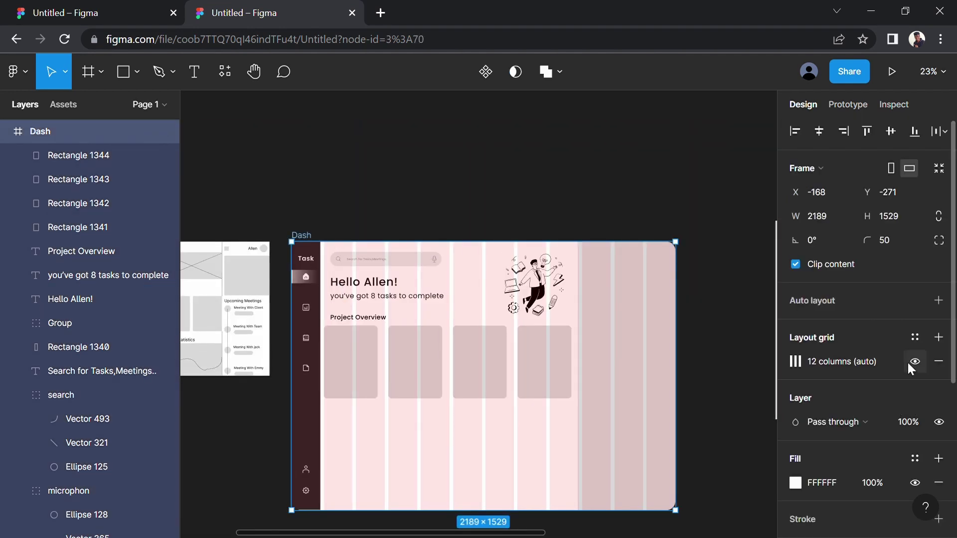
Hide the layout grid and fill all four cards with the search bar's E8E8E8 grey
left_click(908, 363)
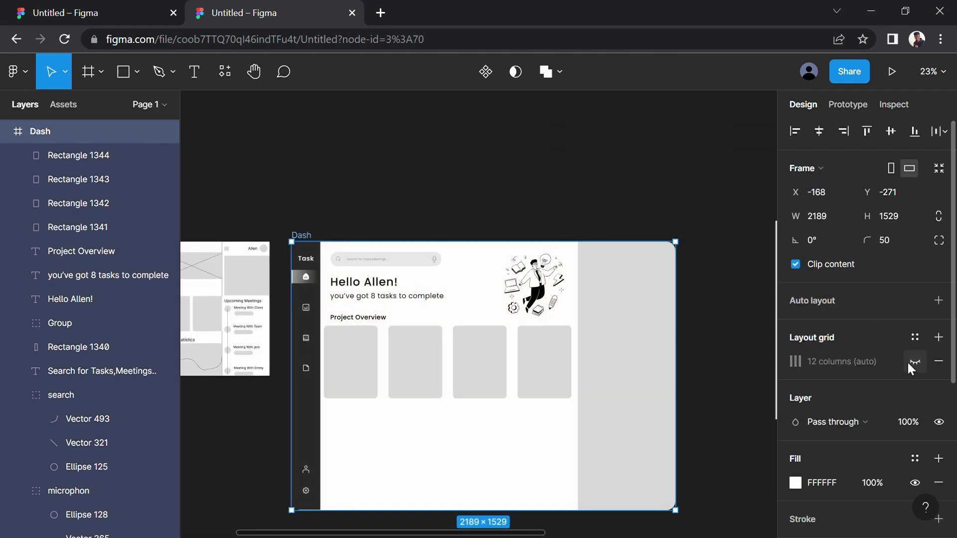
left_click(554, 357)
left_click(494, 364, "shift")
left_click(433, 369, "shift")
left_click(372, 370, "shift")
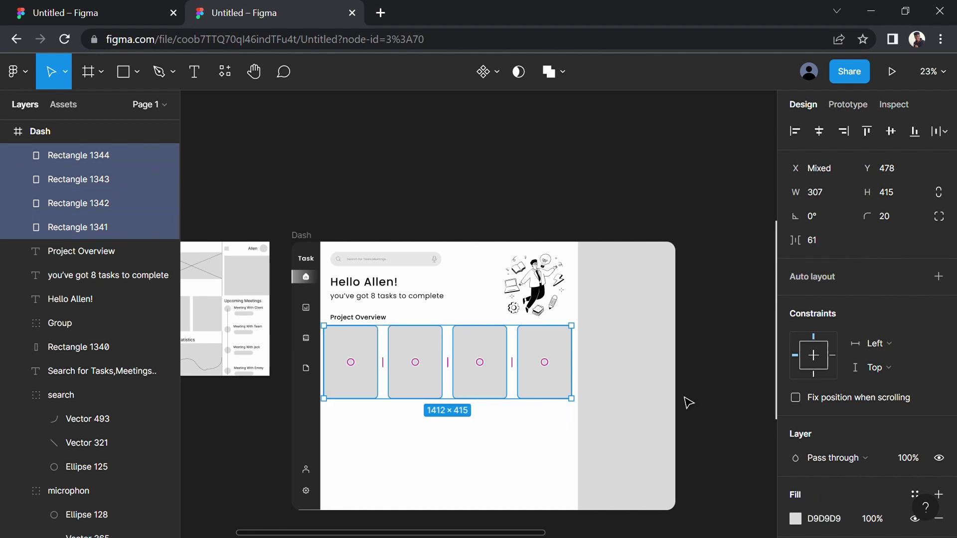
scroll(808, 458, "down", 3)
left_click(799, 446)
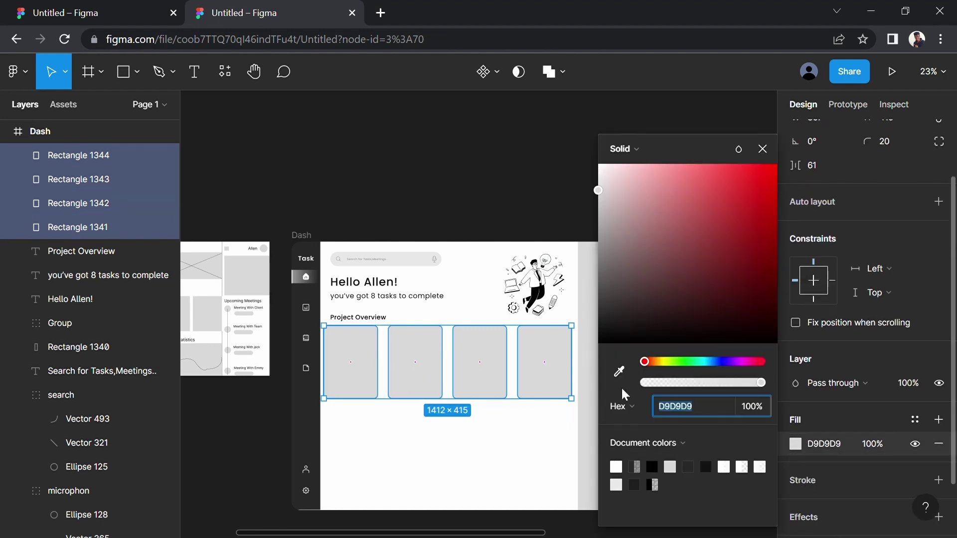
left_click(619, 372)
left_click(435, 260)
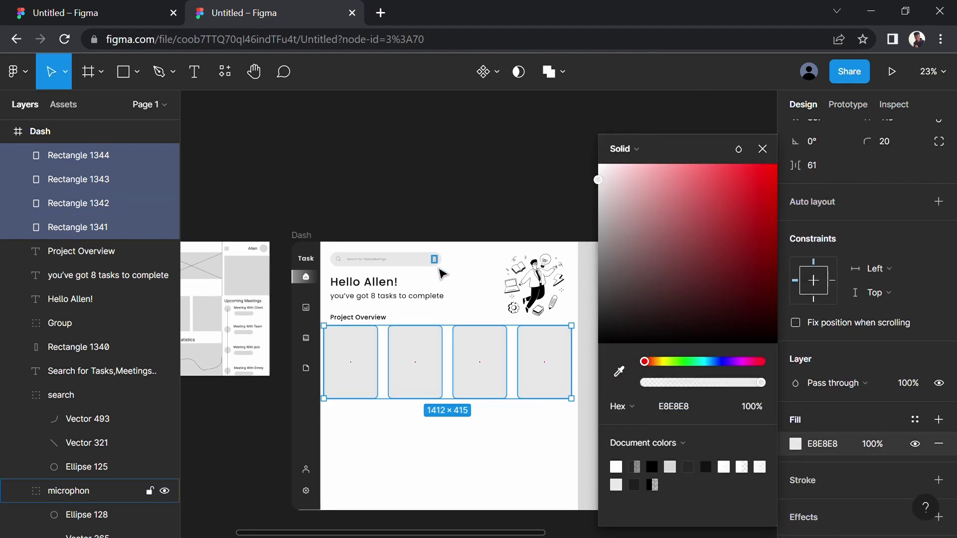
left_click(468, 217)
Stretch the dark sidebar to the frame's full height, 164×1529
left_click_drag(468, 217, 557, 172)
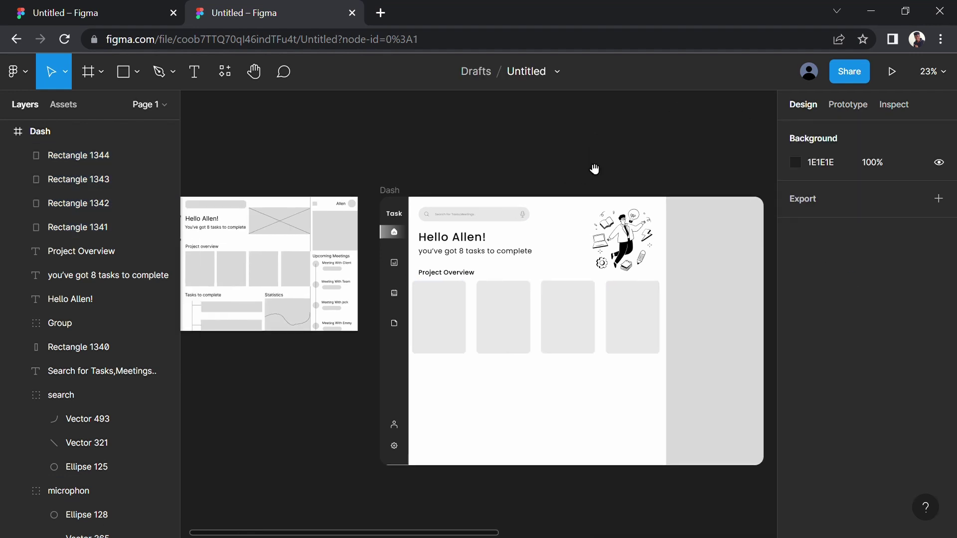
left_click_drag(342, 415, 366, 404)
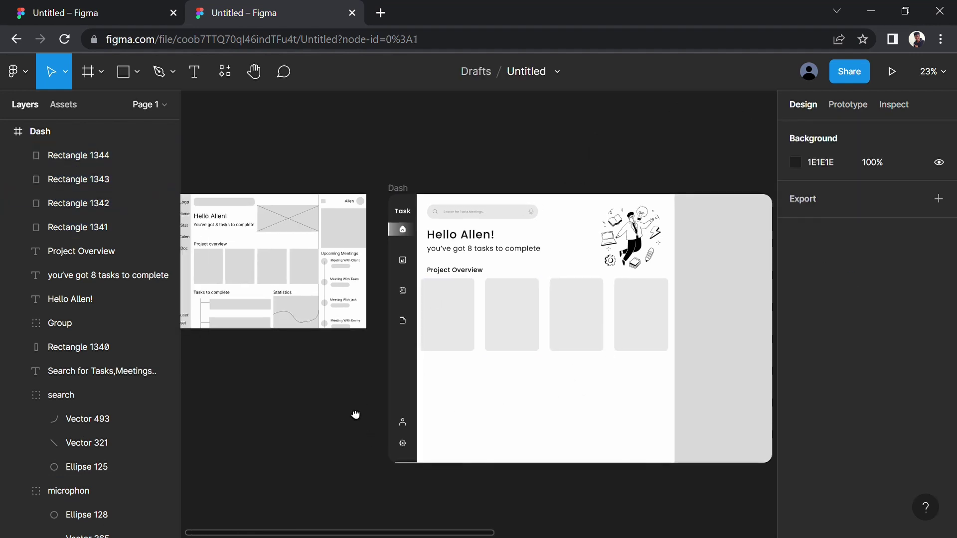
scroll(422, 455, "up", 5)
left_click(432, 455)
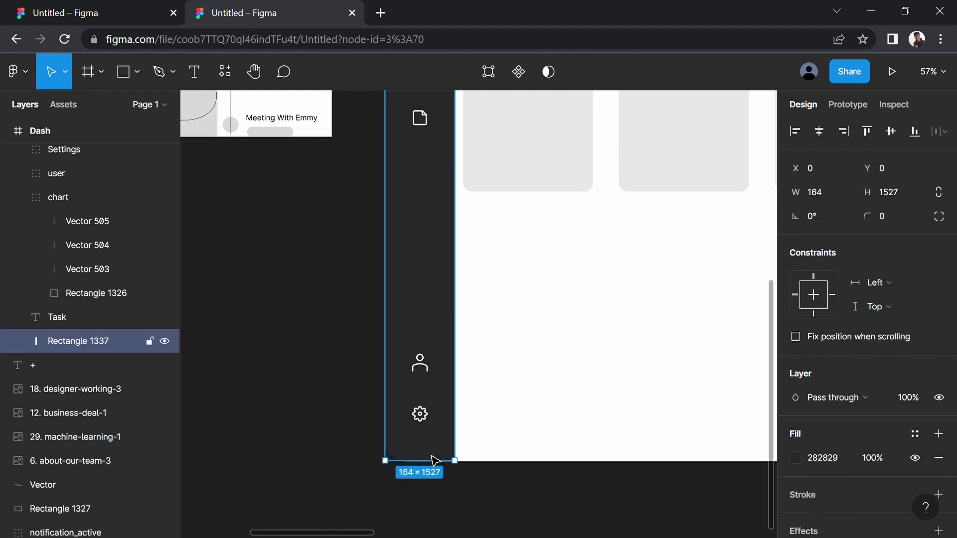
left_click_drag(437, 482, 437, 473)
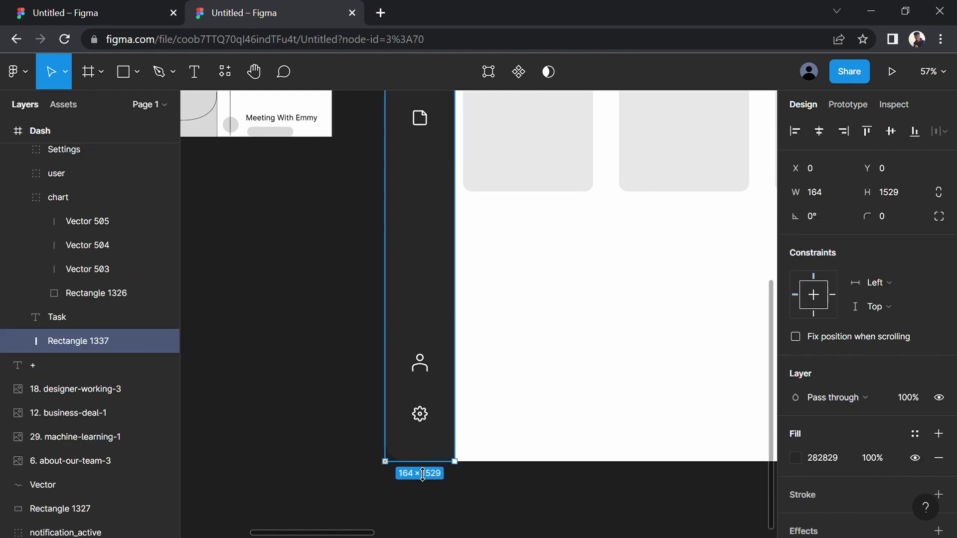
left_click(359, 461)
scroll(359, 462, "down", 3)
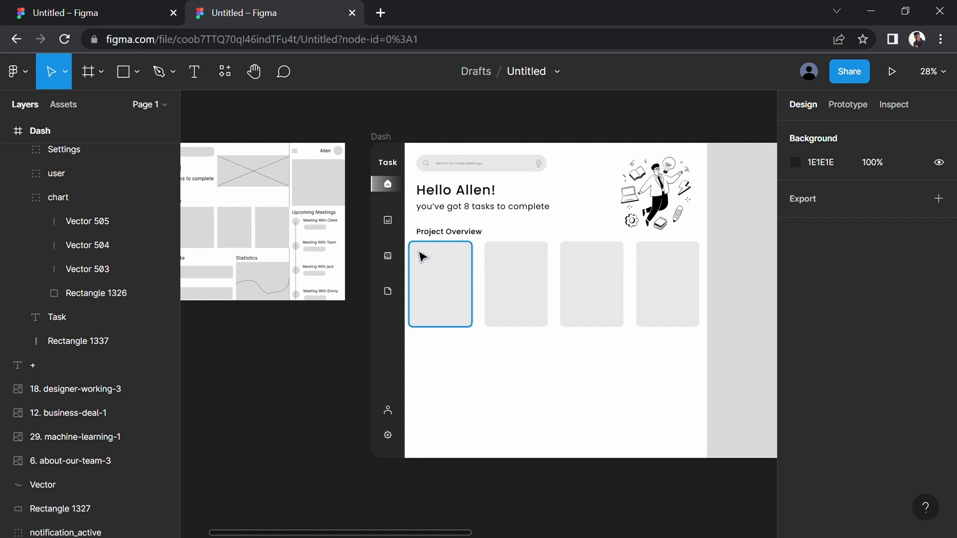
Create a 'Presentation' text label on the dashboard
left_click(194, 72)
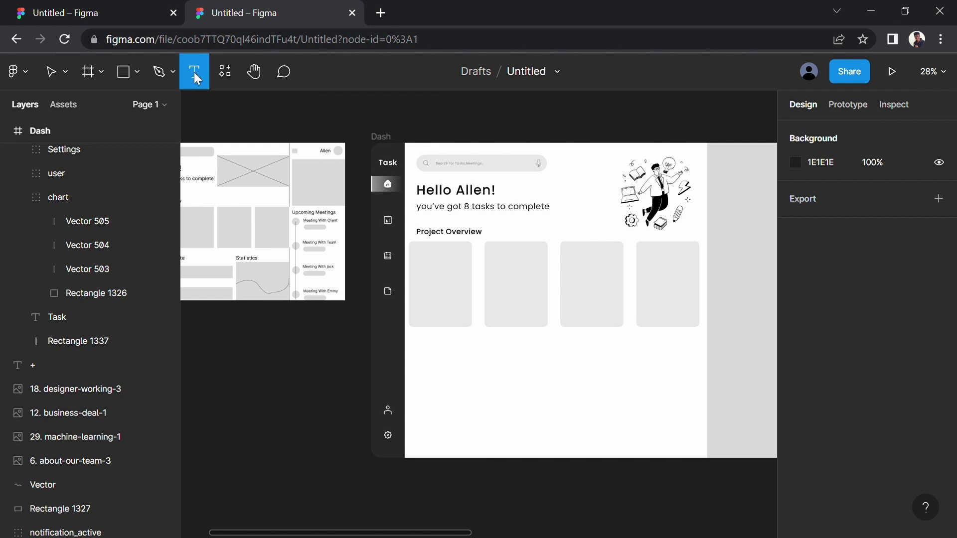
left_click(505, 400)
type("P")
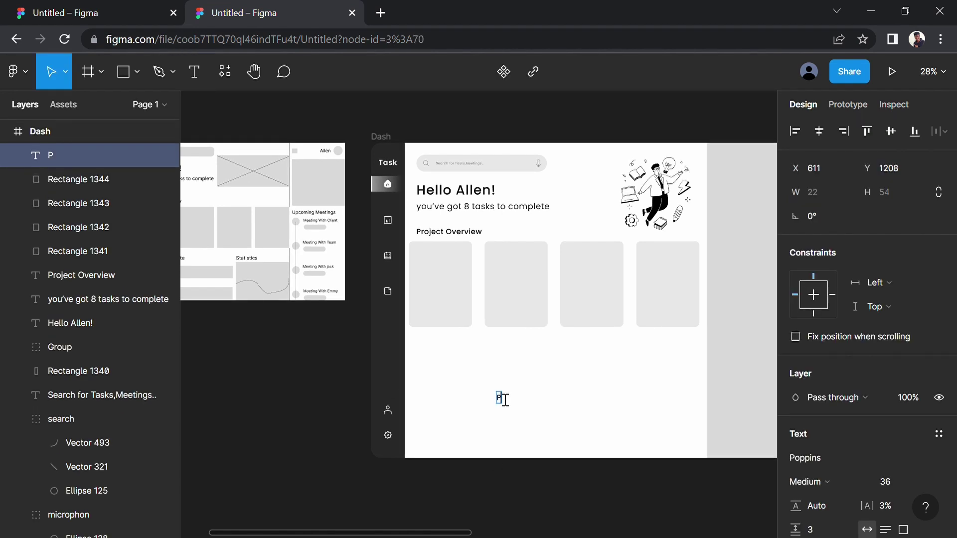
type("resen")
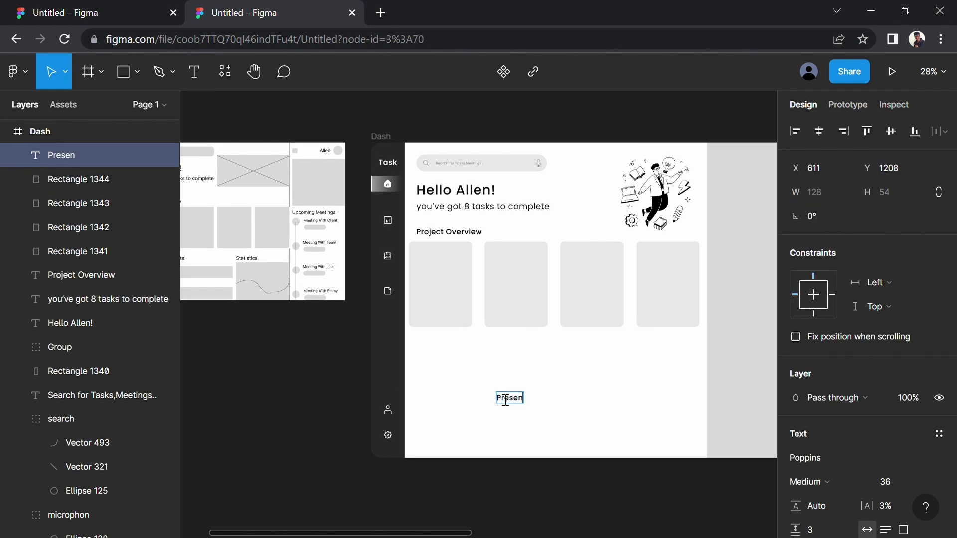
type("tation")
key("Escape")
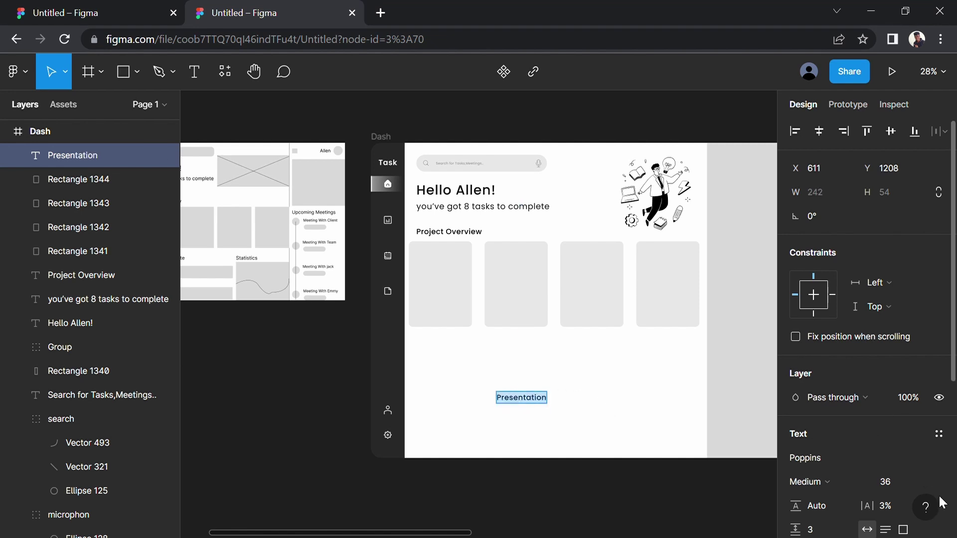
Set the Presentation label's font size to 28
left_click(928, 482)
left_click(905, 369)
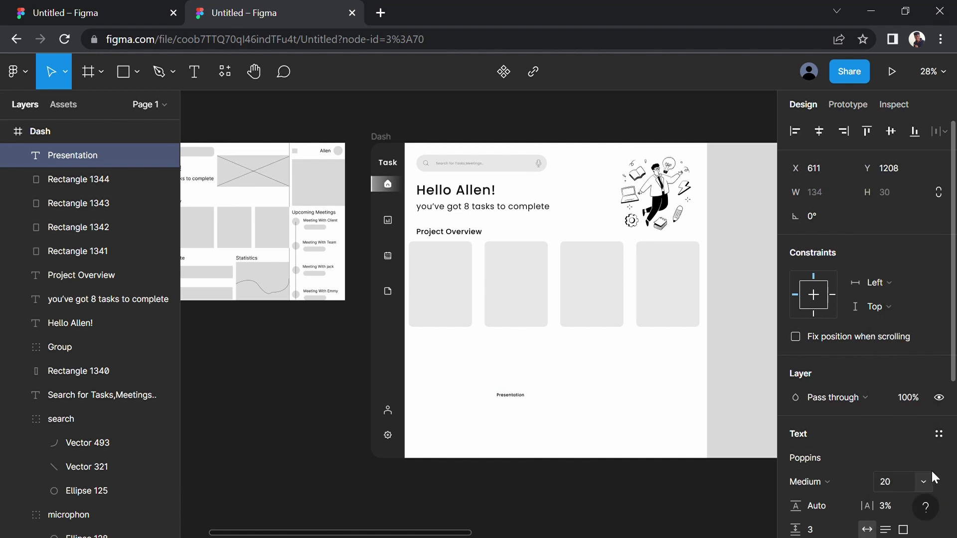
left_click(931, 483)
left_click(917, 394)
scroll(908, 454, "down", 3)
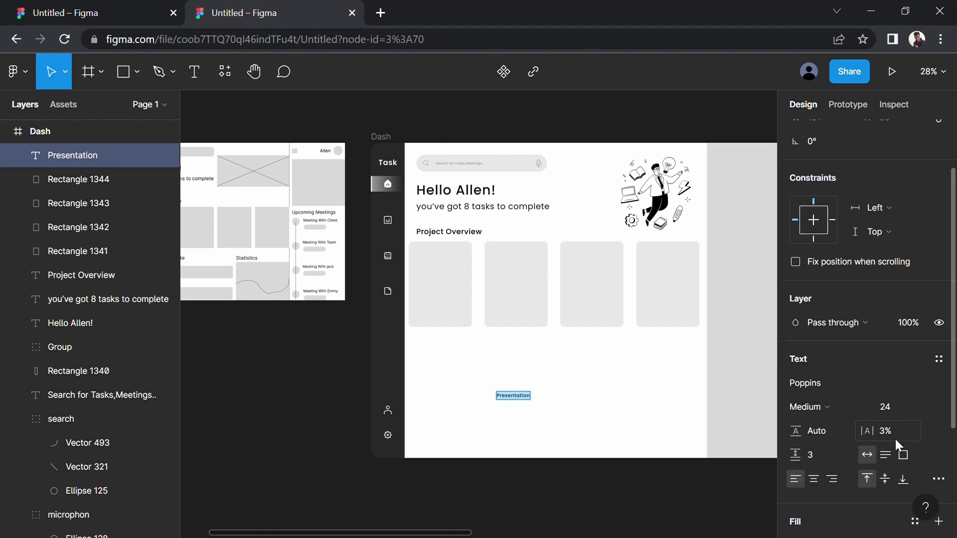
left_click(892, 407)
type("8")
key("Return")
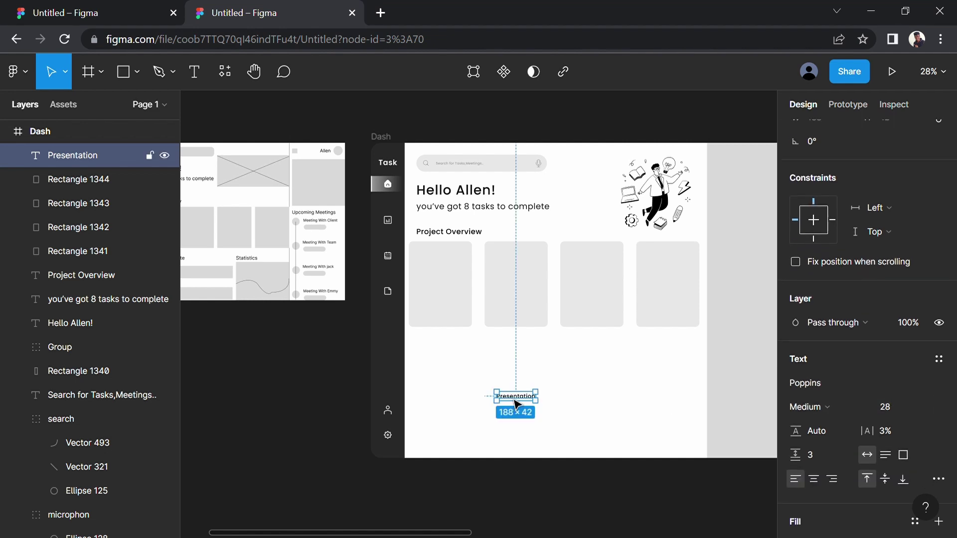
Move the Presentation label to the top-left of the first project card
left_click_drag(514, 401, 432, 255)
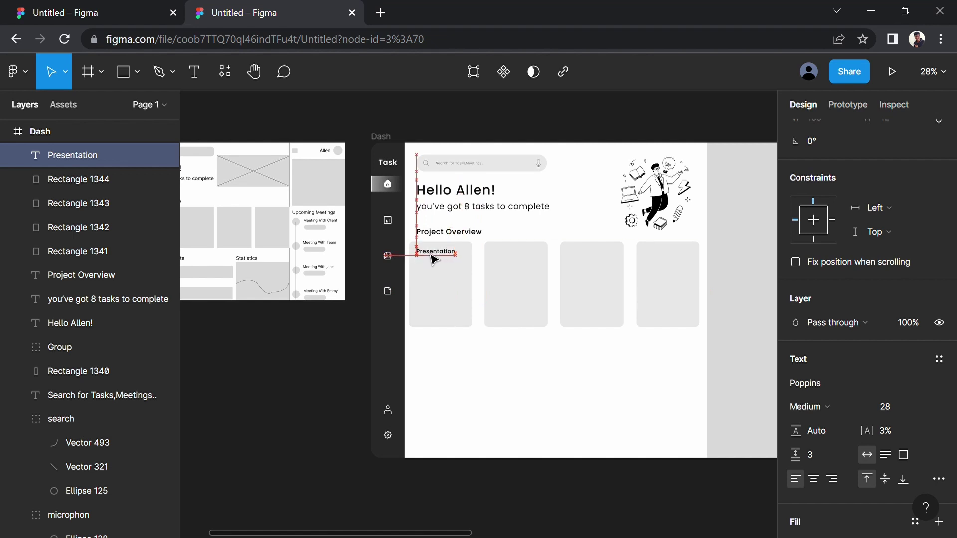
left_click_drag(436, 258, 502, 420)
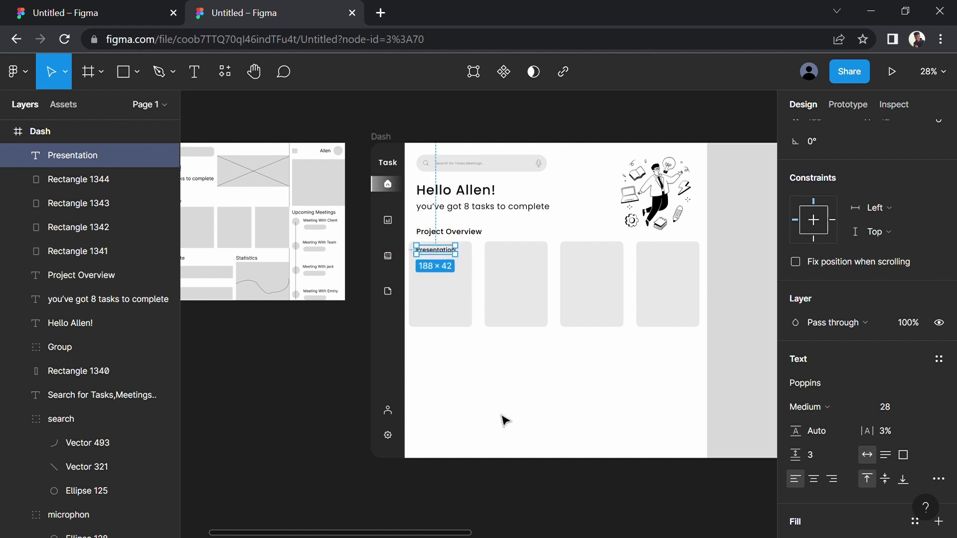
left_click(512, 412)
scroll(549, 473, "down", 3)
left_click_drag(572, 497, 392, 485)
Drag the machine-learning illustration from the side frame into the first card
scroll(713, 399, "right", 1)
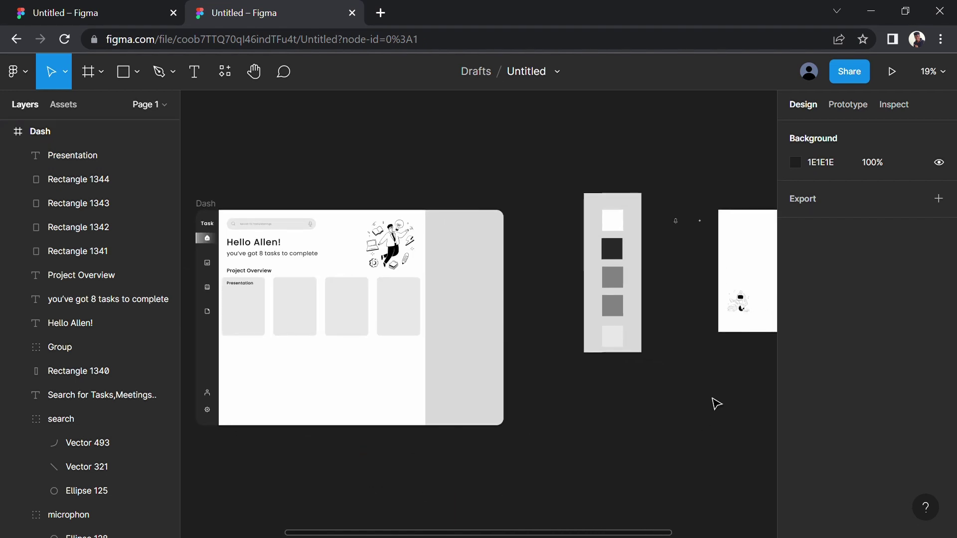
scroll(660, 408, "right", 3)
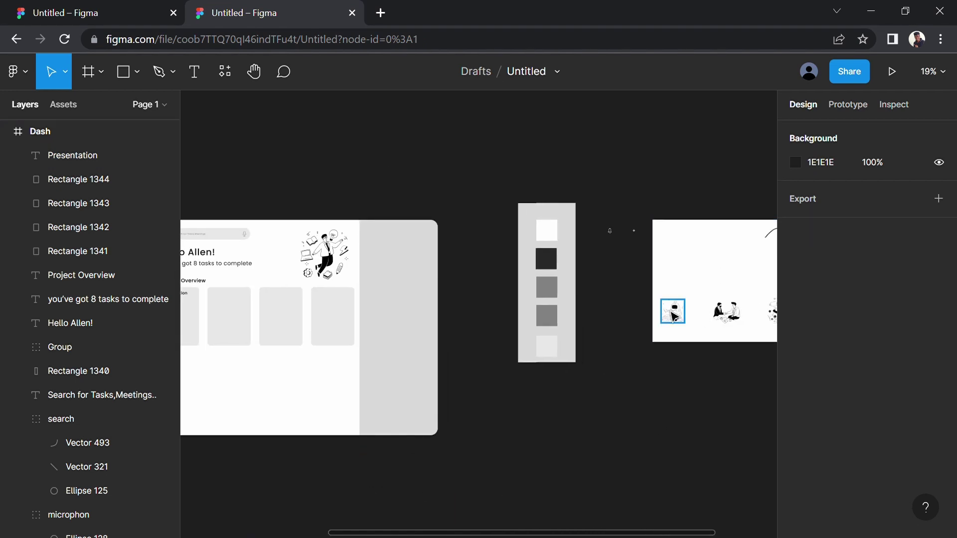
left_click(674, 317)
left_click_drag(676, 319, 358, 322)
scroll(355, 325, "up", 5)
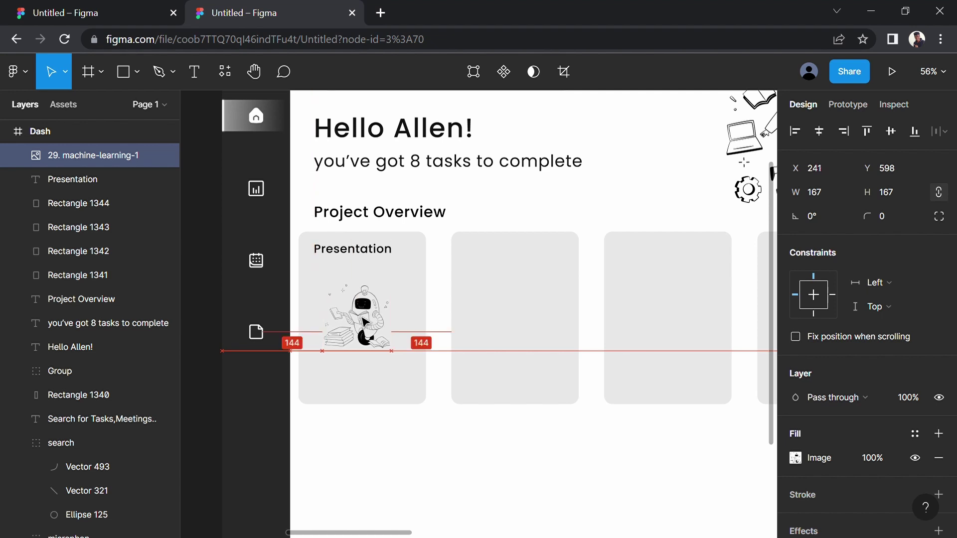
left_click_drag(358, 321, 368, 325)
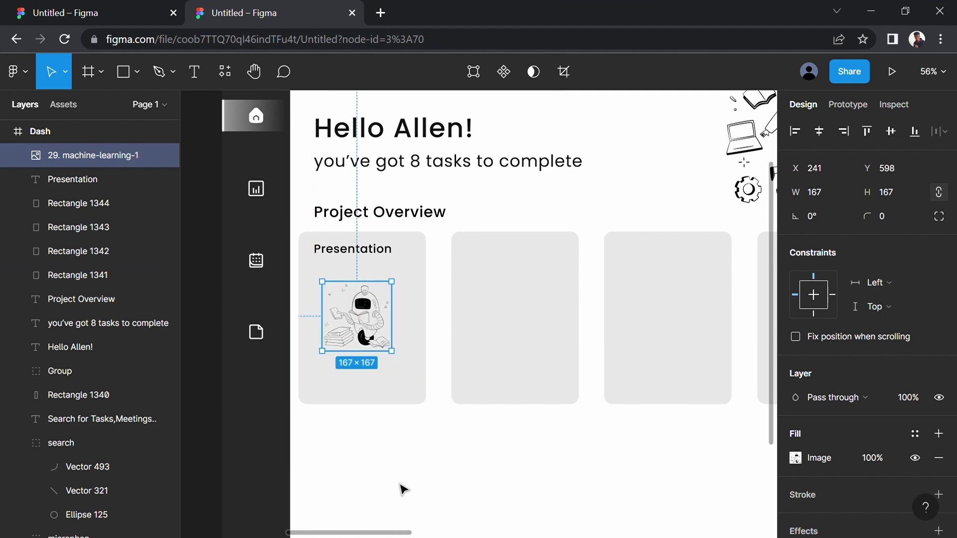
Nudge the illustration up to sit just below the Presentation label
key("Up")
key("Up")
key("Up")
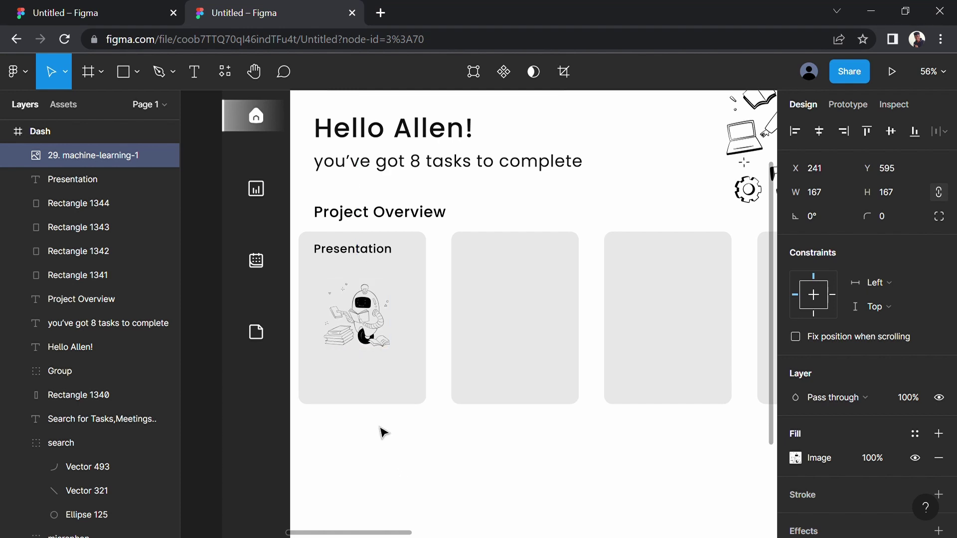
key("Up")
key("Up")
key("Up")
key("Up")
key("Up")
key("Up")
key("Up")
key("Up")
key("Up")
key("Up")
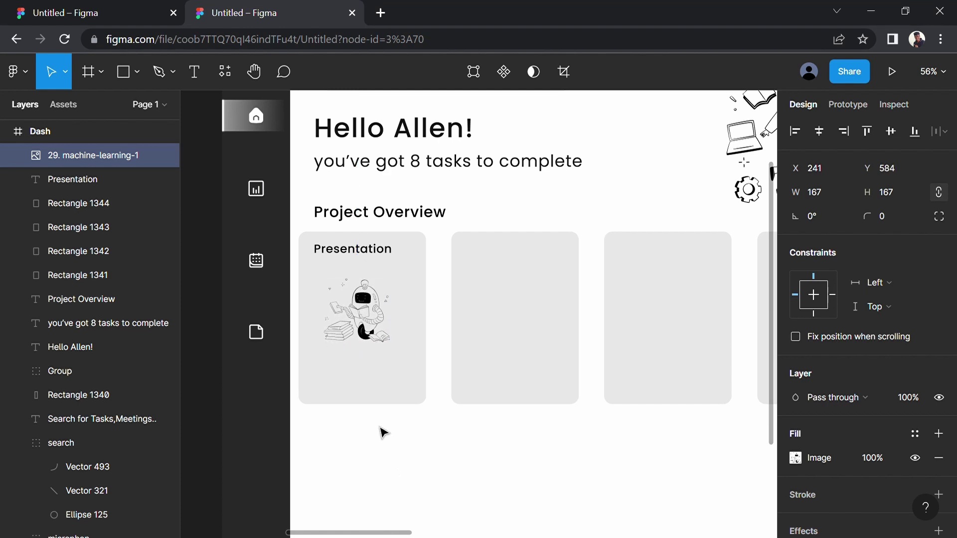
key("Up")
key("Up")
key("Up")
key("Up")
key("Up")
key("Up")
key("Up")
key("Up")
key("Up")
key("Up")
key("Up")
key("Up")
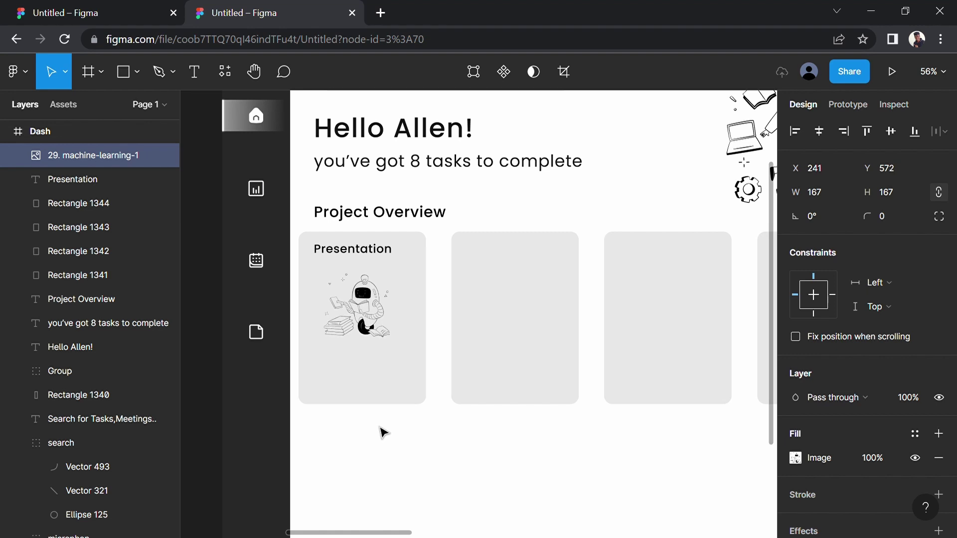
key("Up")
key("Up")
key("Up")
key("Up")
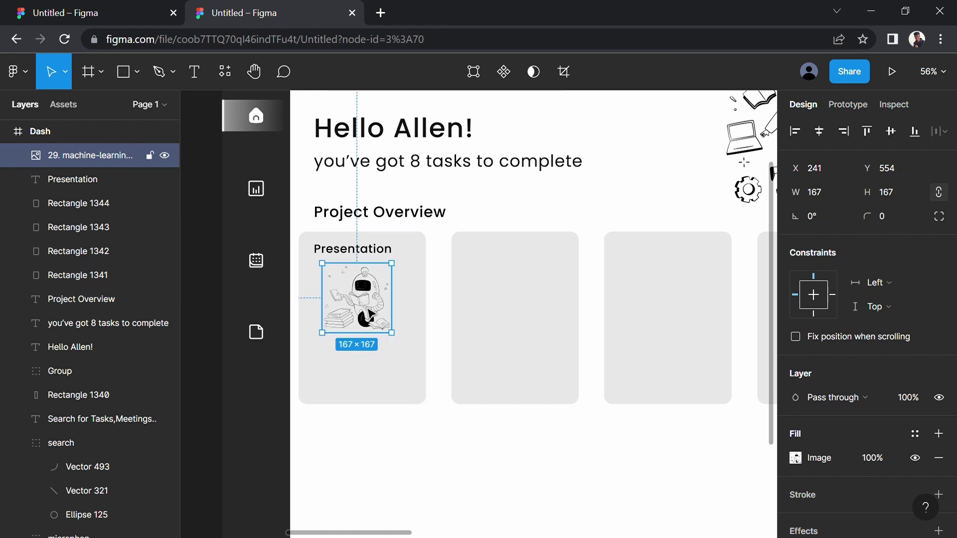
left_click_drag(367, 310, 366, 308)
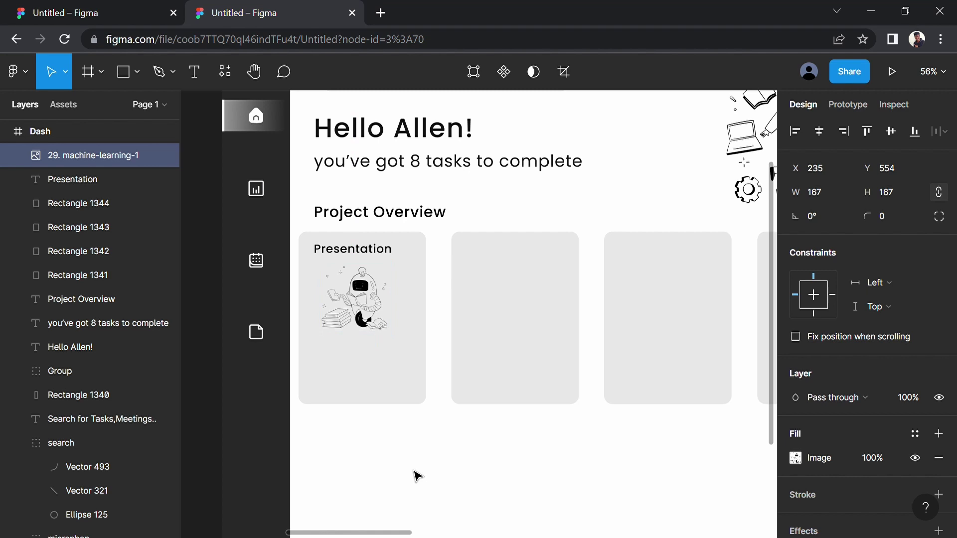
left_click(820, 132)
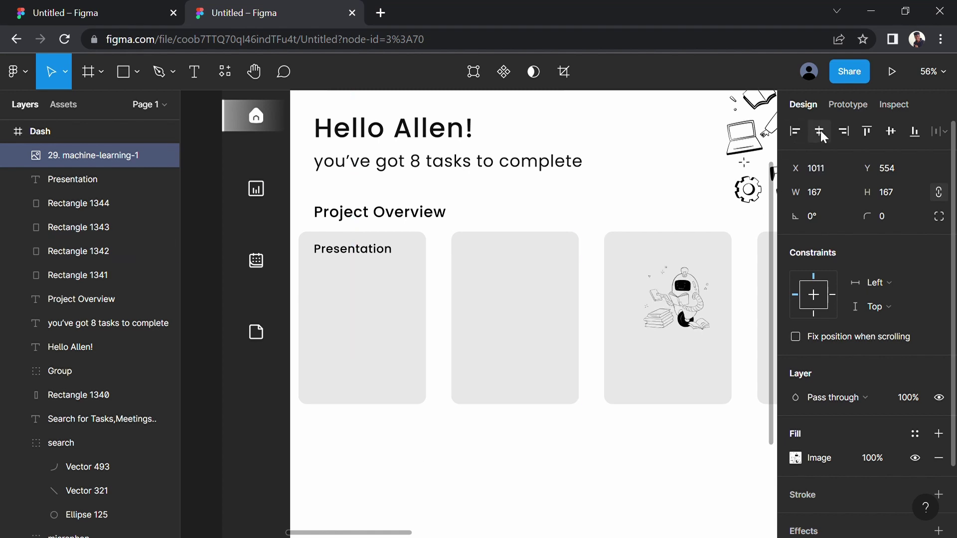
key("ctrl+z")
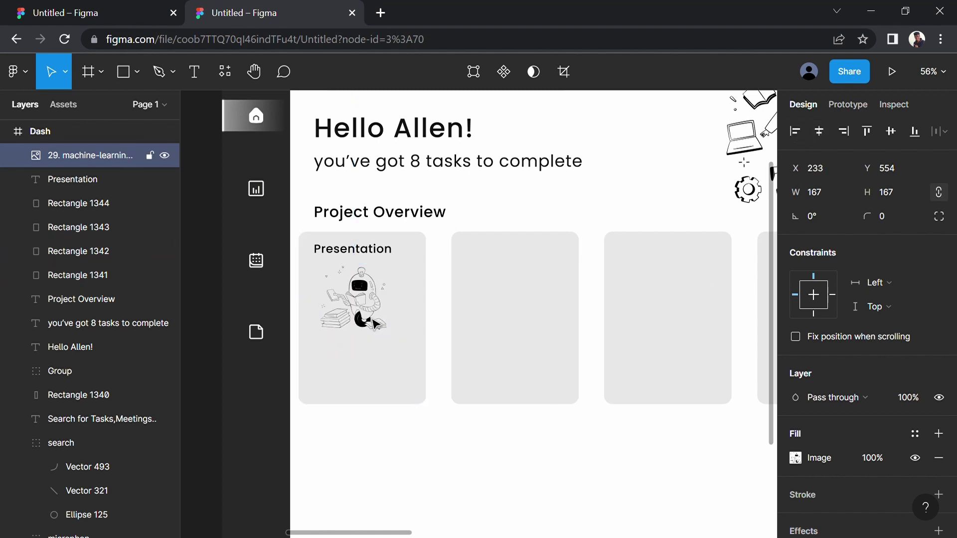
left_click(446, 292)
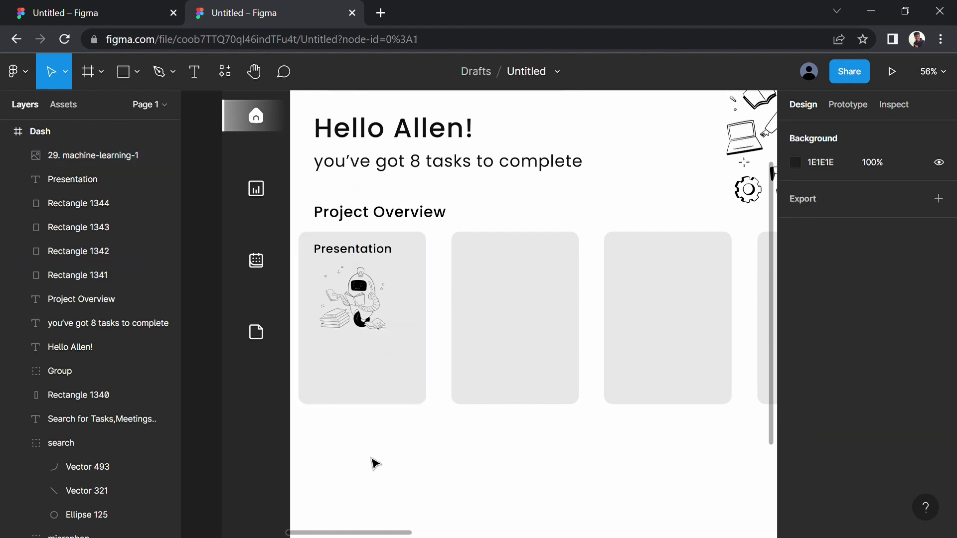
Type the two-line title 'Prepare Presentation / about Machine Learning' below the first card
left_click(192, 72)
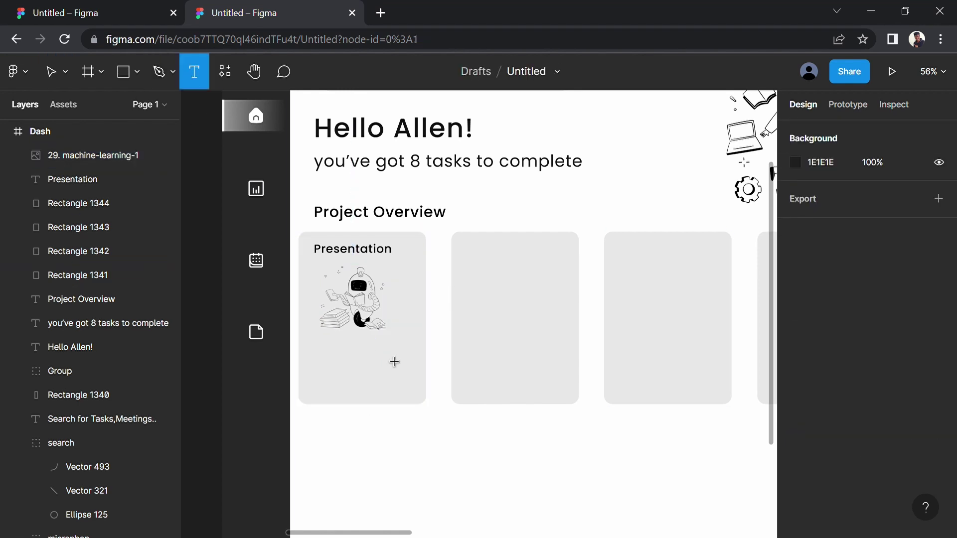
left_click(406, 449)
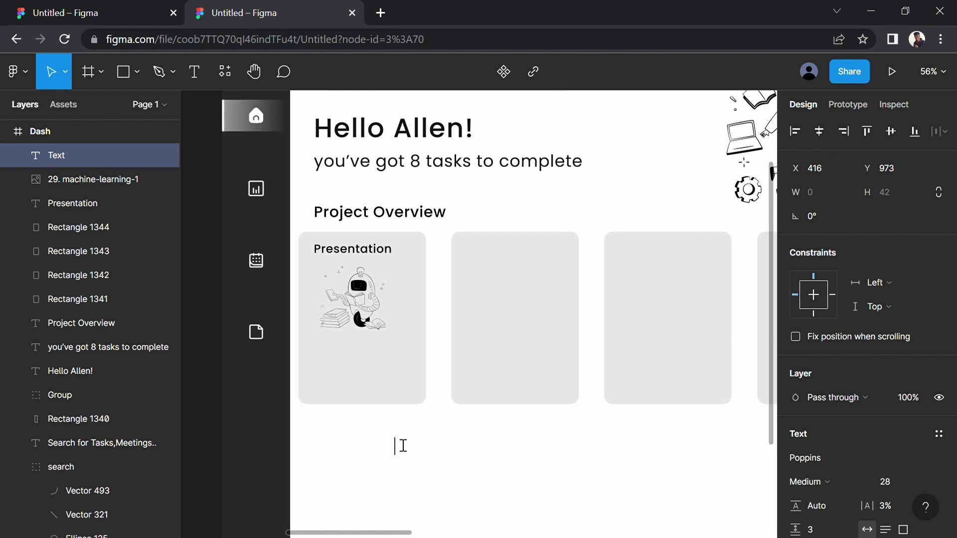
type("Pre")
type("pare P")
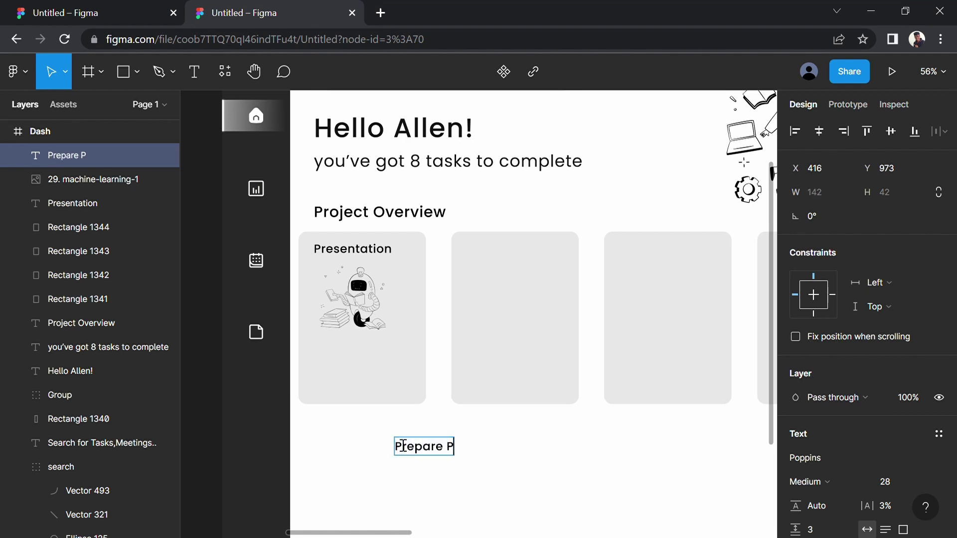
type("resenta")
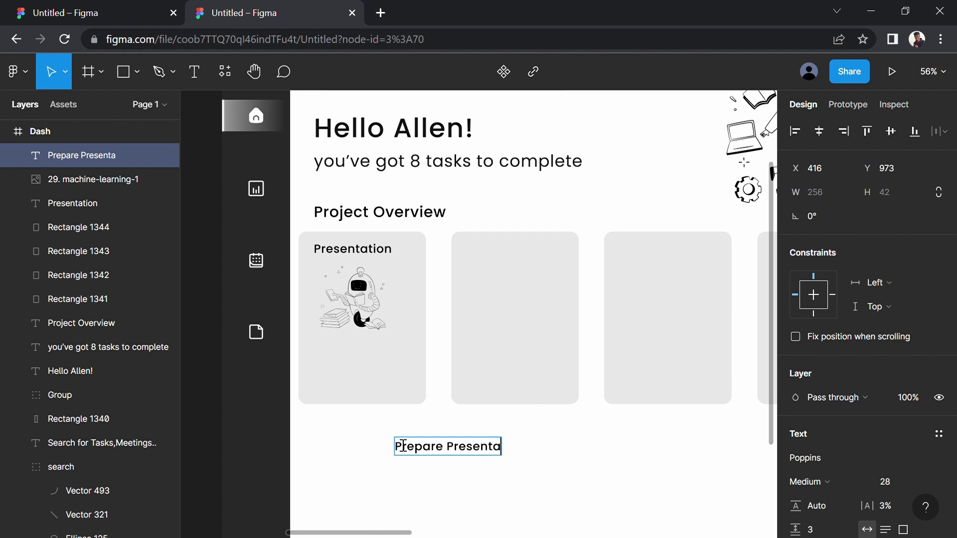
type("tion")
key("Return")
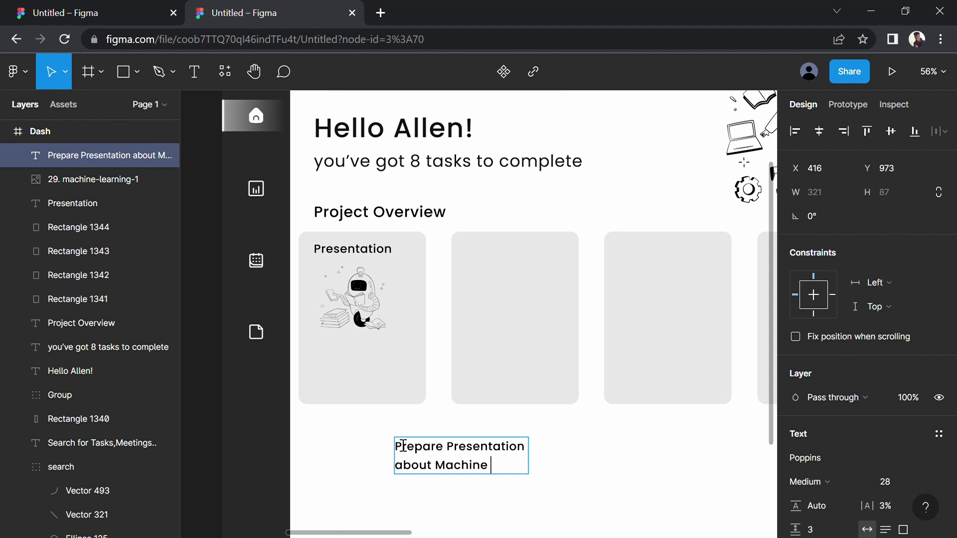
type("Learning")
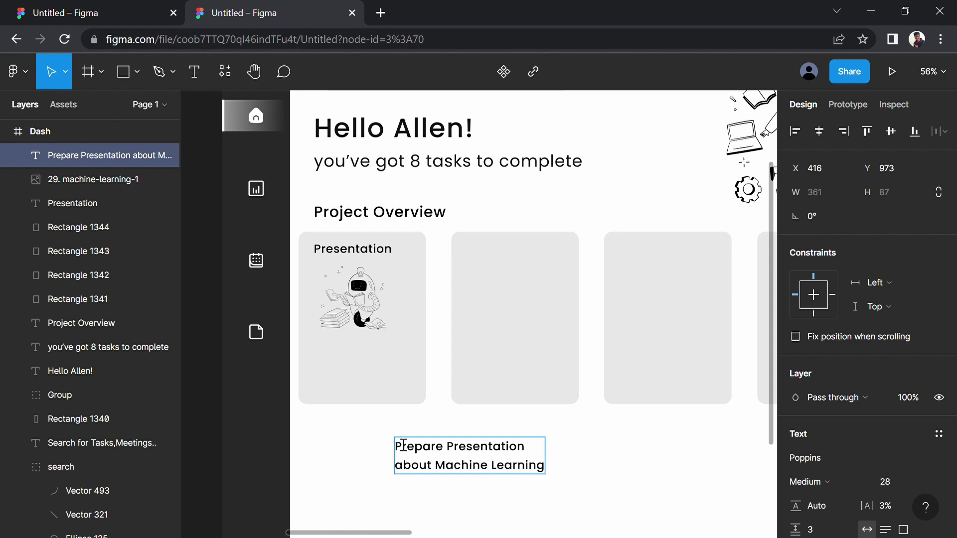
triple_click(488, 471)
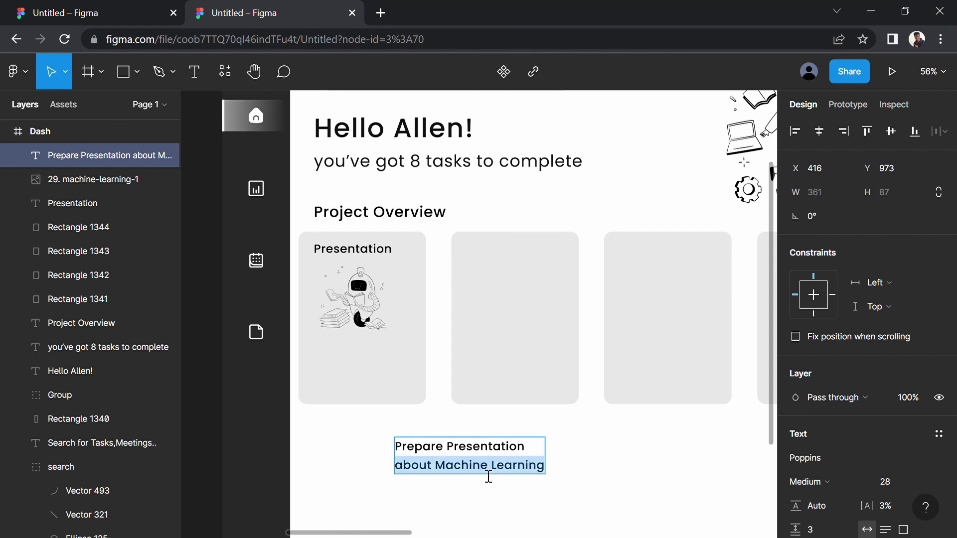
triple_click(488, 476)
key("Escape")
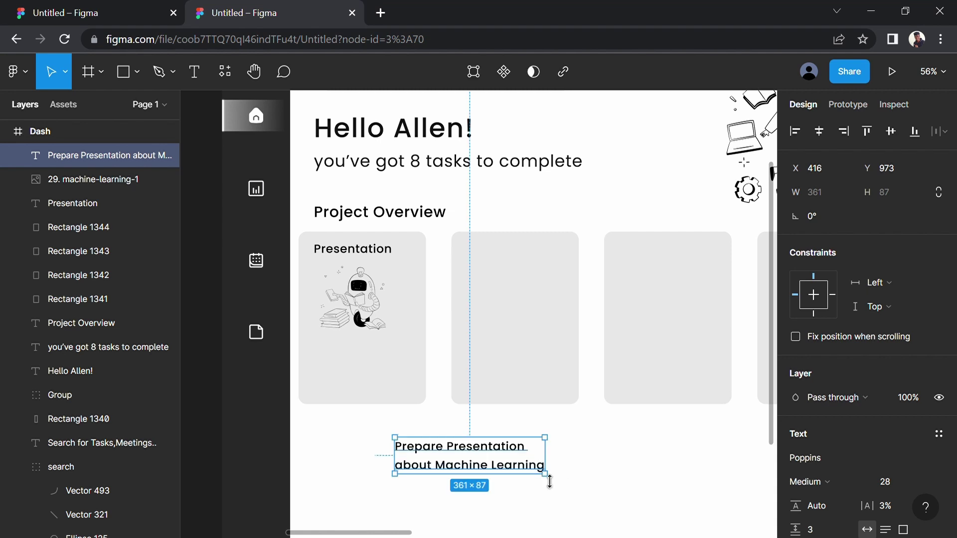
Move the title onto the first card and set its font size to 18
left_click_drag(546, 474, 447, 388)
double_click(394, 373)
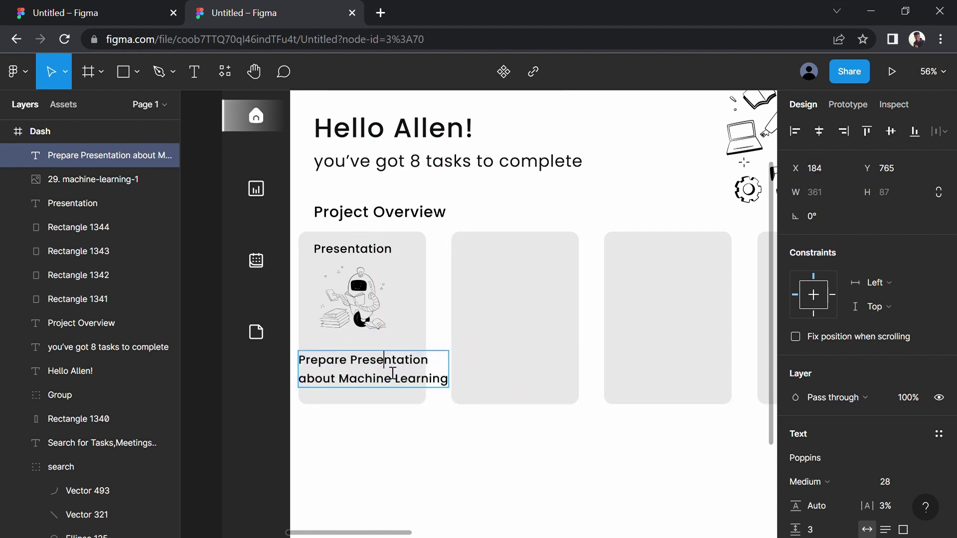
triple_click(393, 373)
key("ctrl+a")
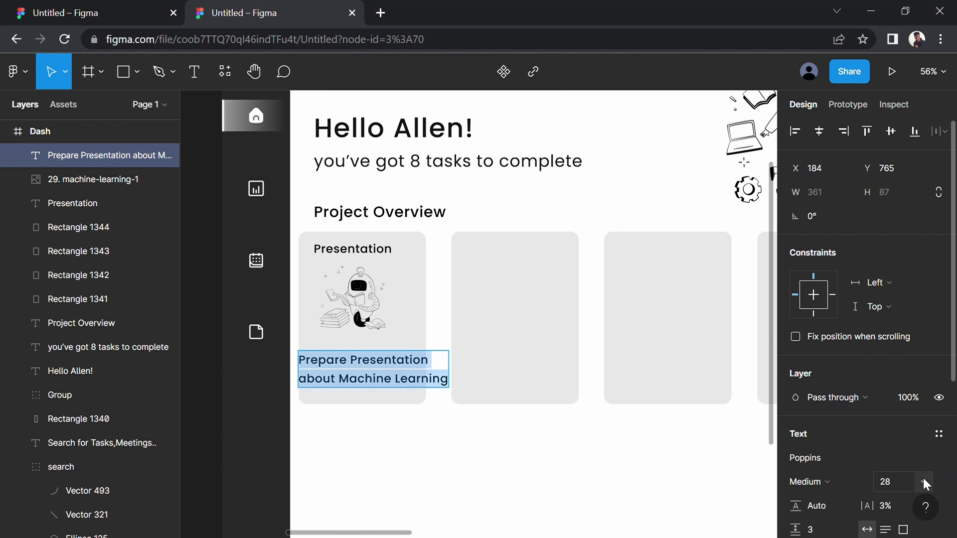
left_click(923, 483)
left_click(913, 397)
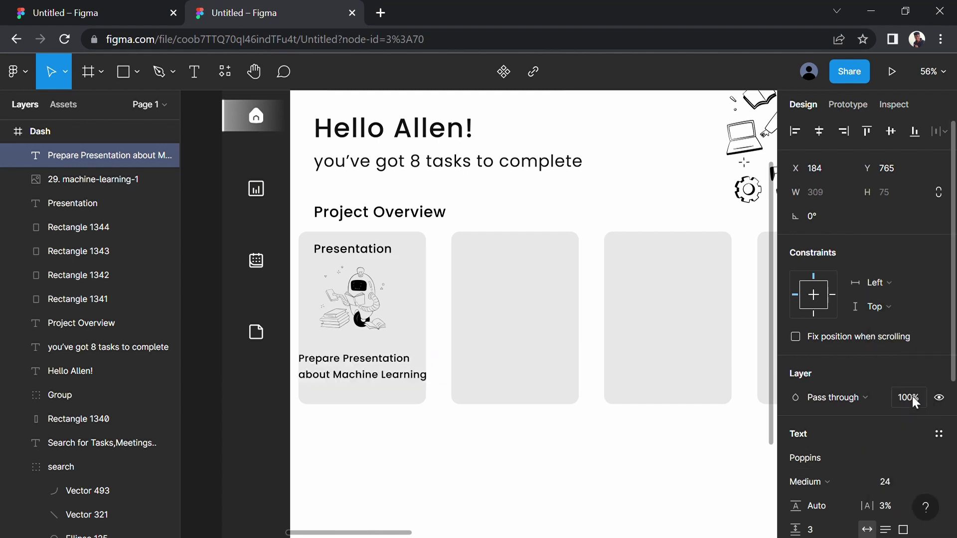
left_click(926, 483)
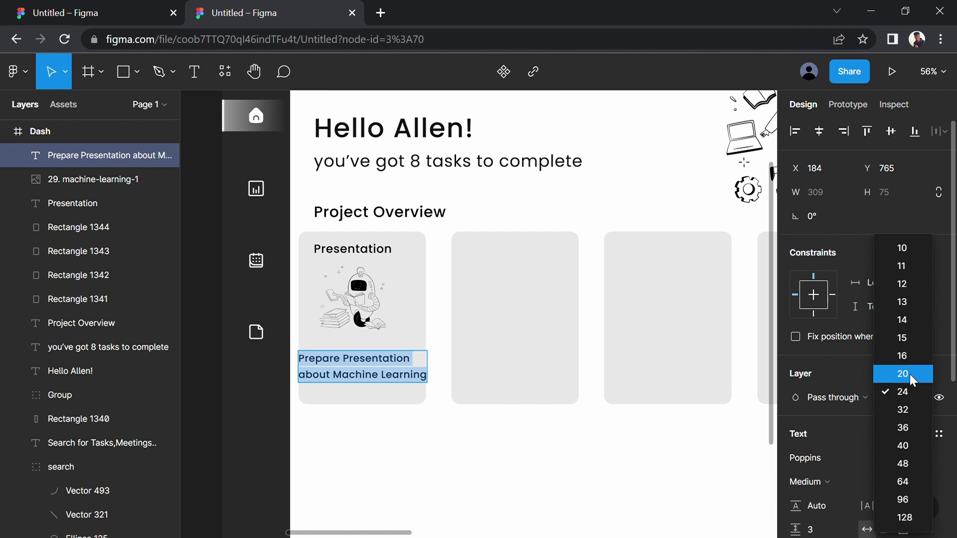
left_click(911, 375)
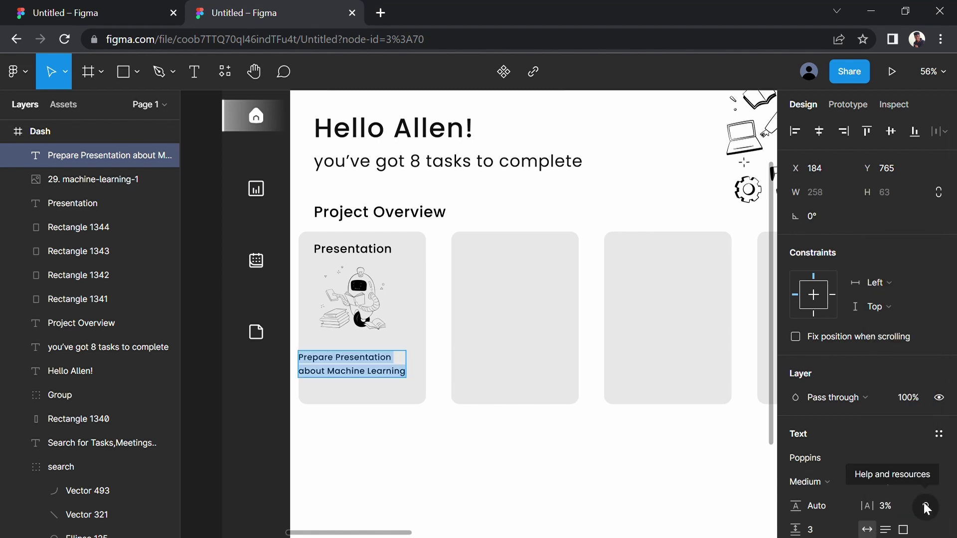
left_click(922, 480)
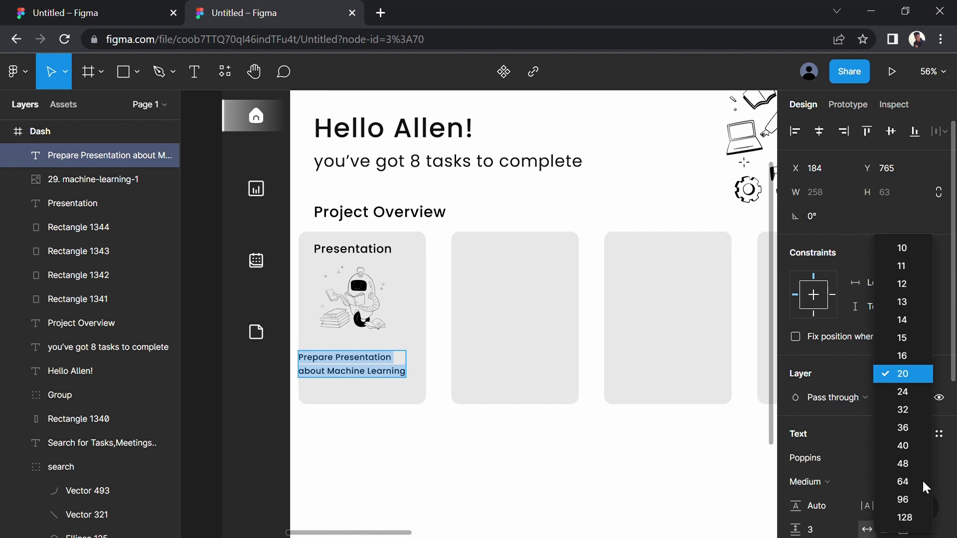
left_click(766, 487)
type("1")
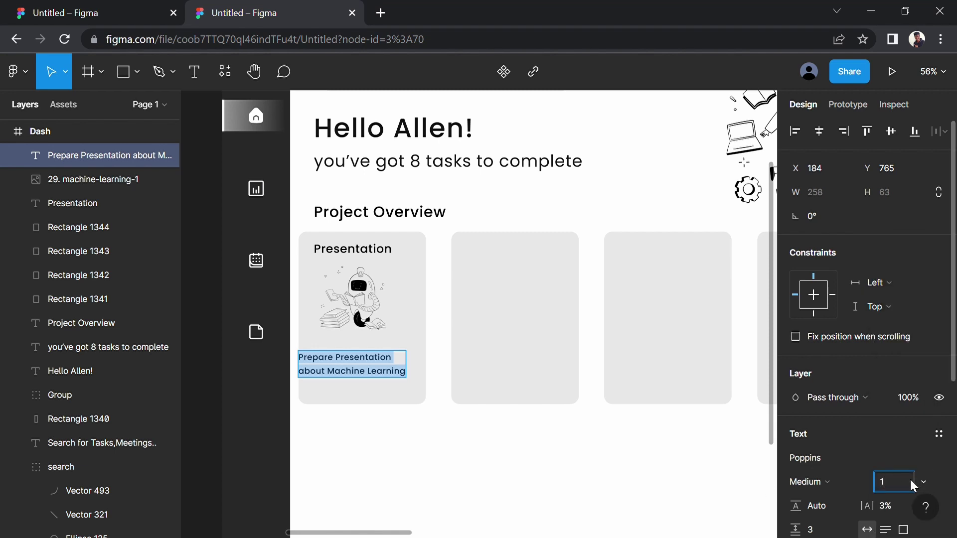
type("8")
key("Return")
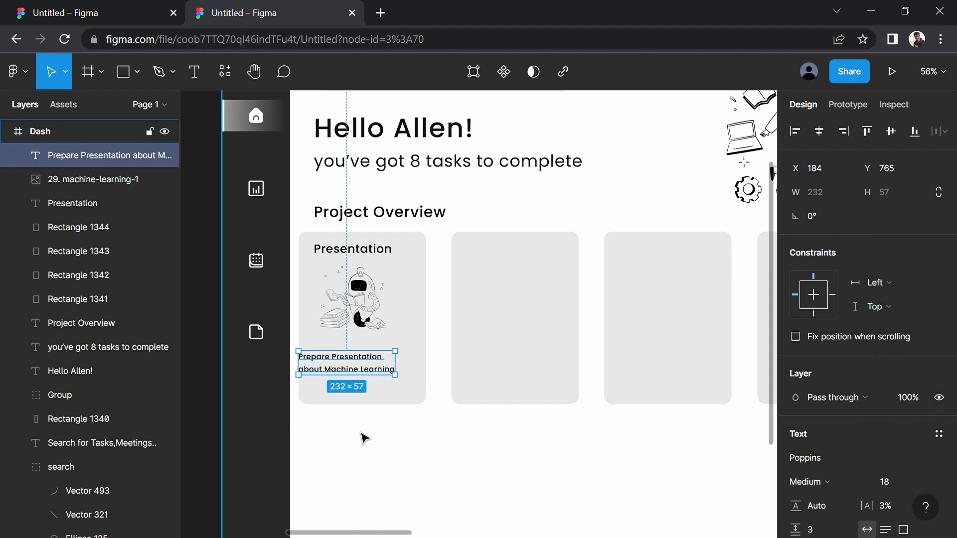
Position the title under the illustration, left-aligned with the card heading
scroll(422, 468, "up", 2, "ctrl")
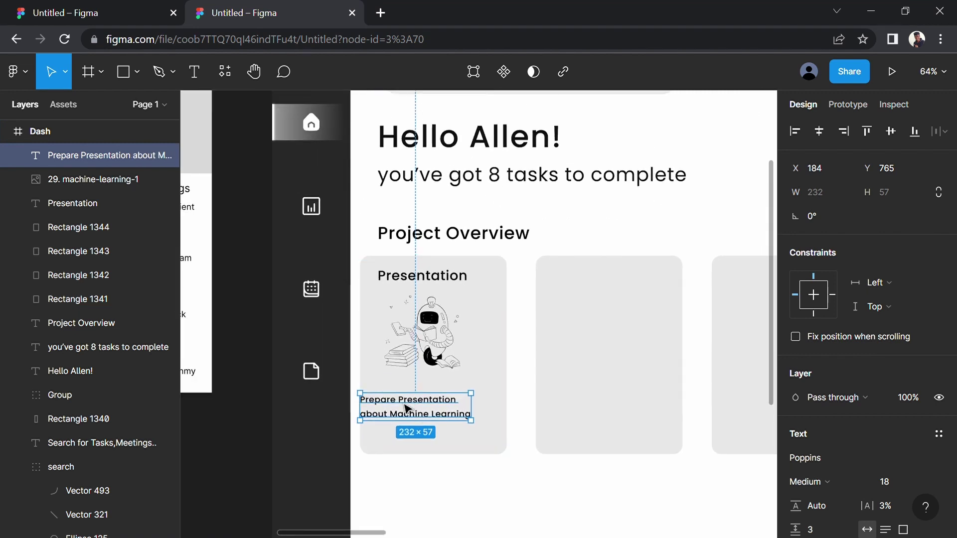
left_click_drag(406, 409, 418, 425)
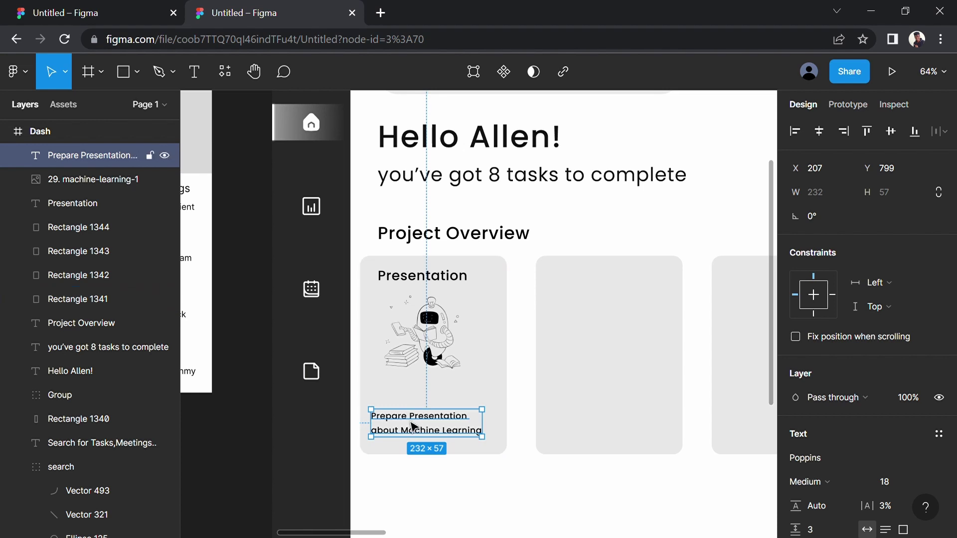
left_click_drag(413, 428, 418, 424)
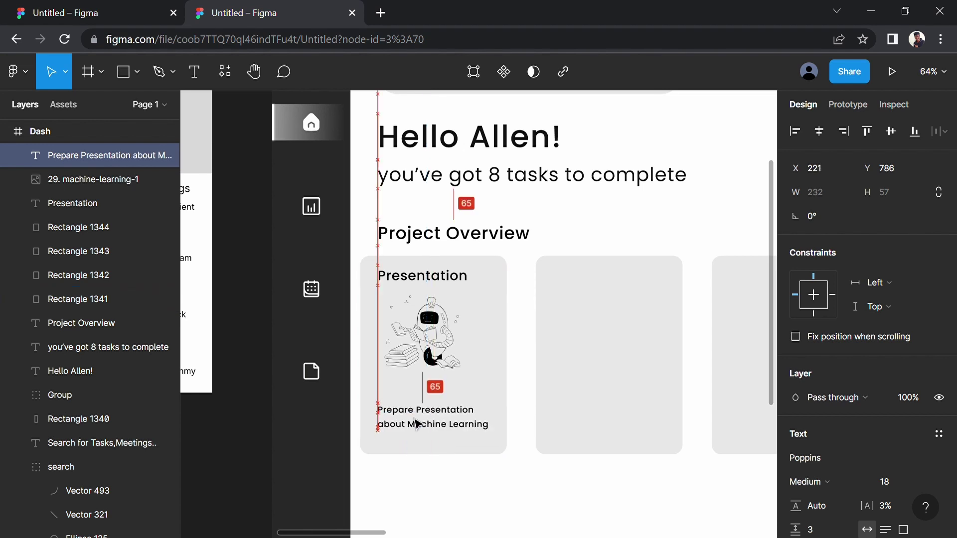
left_click_drag(418, 425, 421, 414)
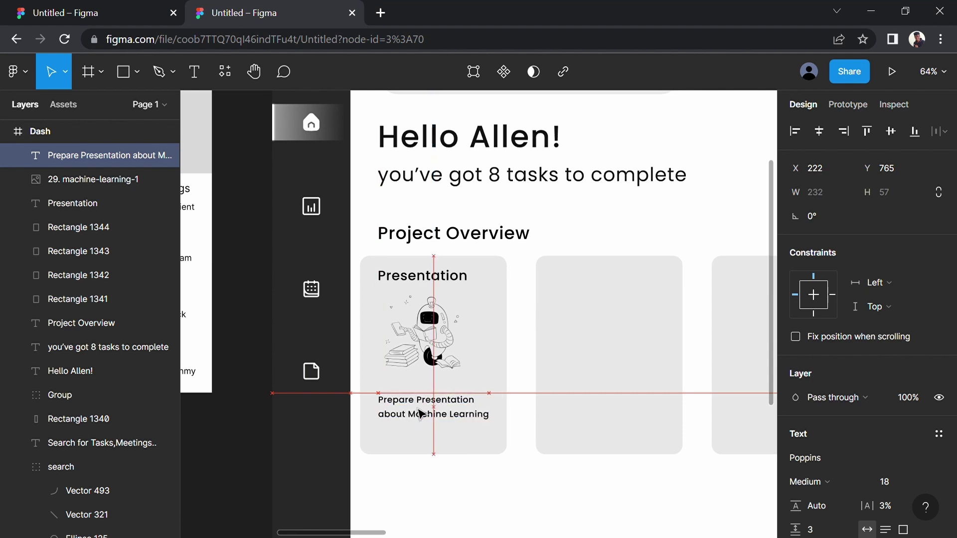
left_click_drag(421, 414, 418, 413)
left_click(521, 381)
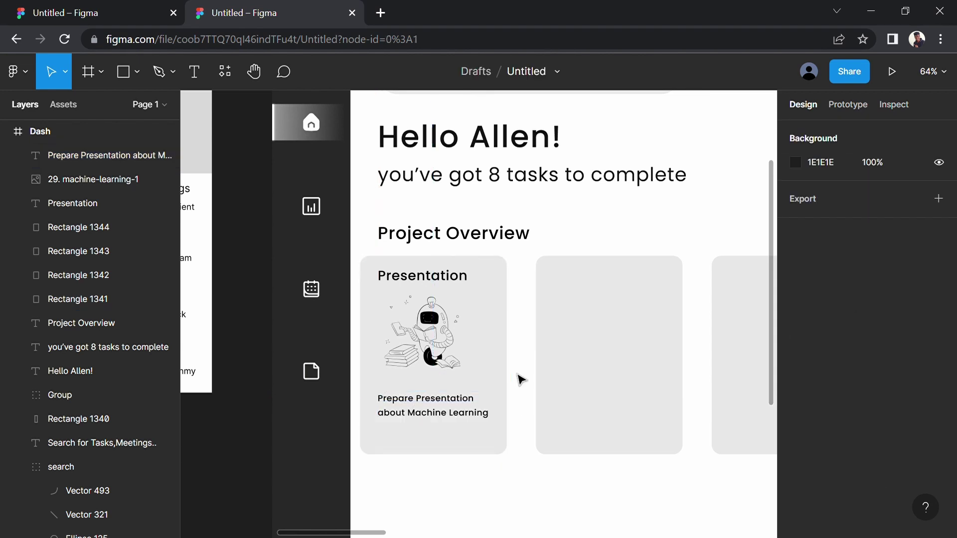
left_click(420, 411)
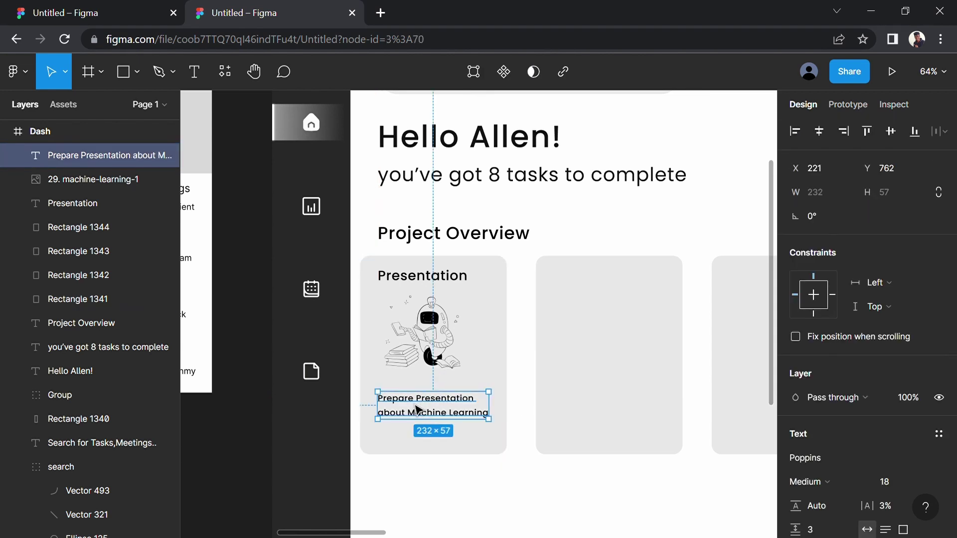
left_click_drag(418, 408, 418, 403)
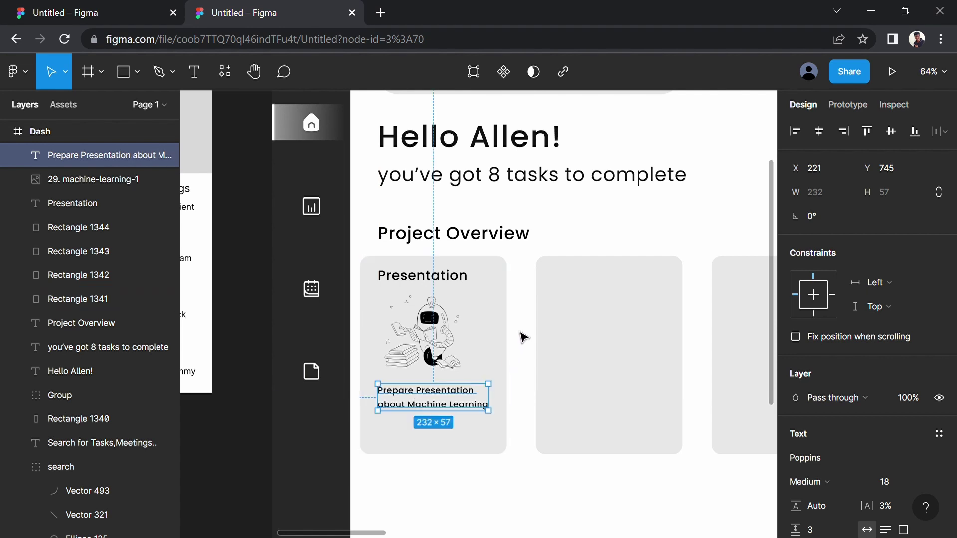
left_click(523, 338)
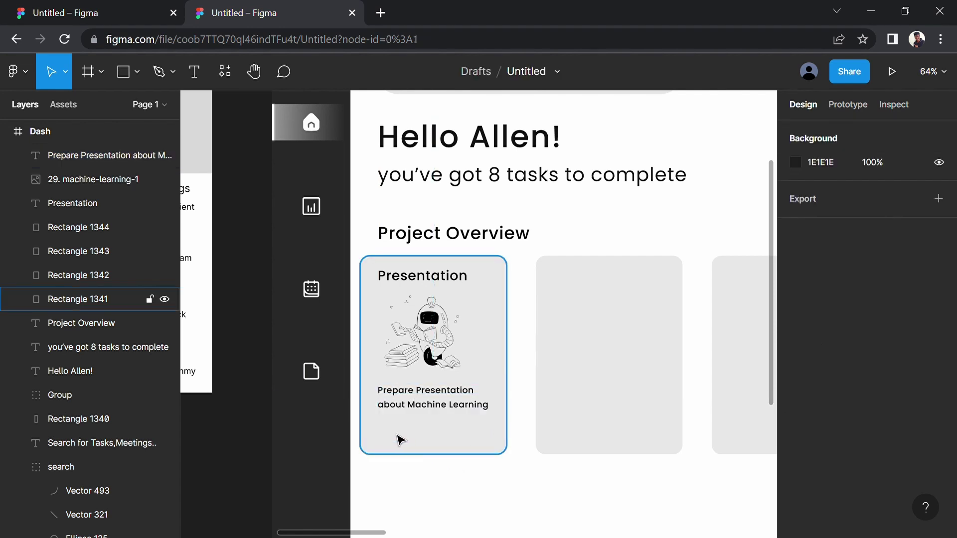
Draw a thin rectangle bar below the title, aligned with its left edge
key("ctrl+plus")
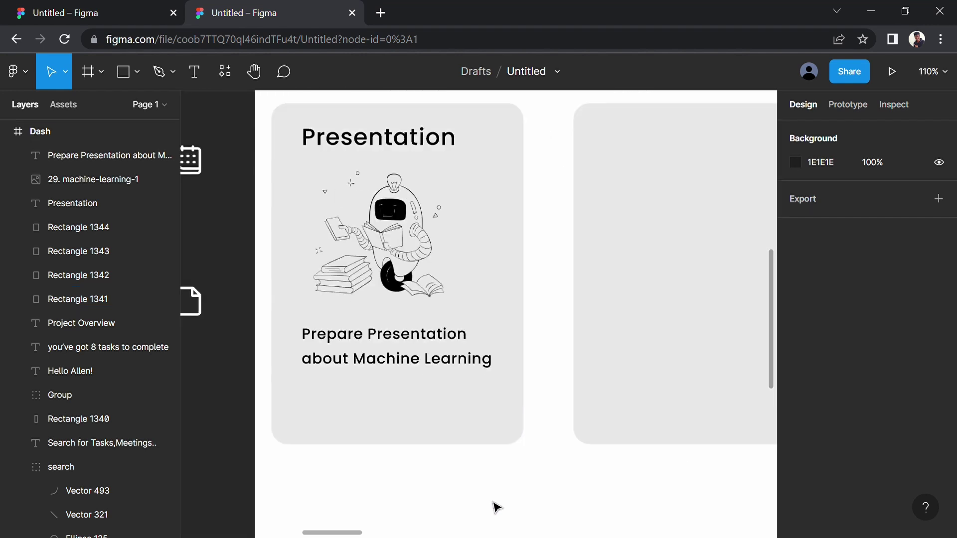
left_click_drag(495, 507, 534, 447)
left_click(123, 75)
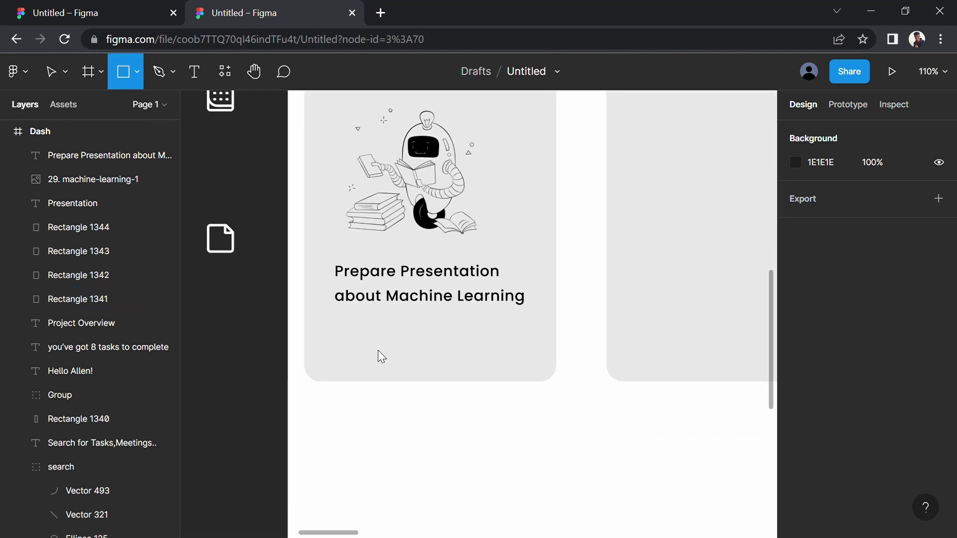
mouse_move(338, 343)
left_mouse_down()
mouse_move(532, 354)
mouse_move(492, 354)
mouse_move(501, 361)
left_mouse_up()
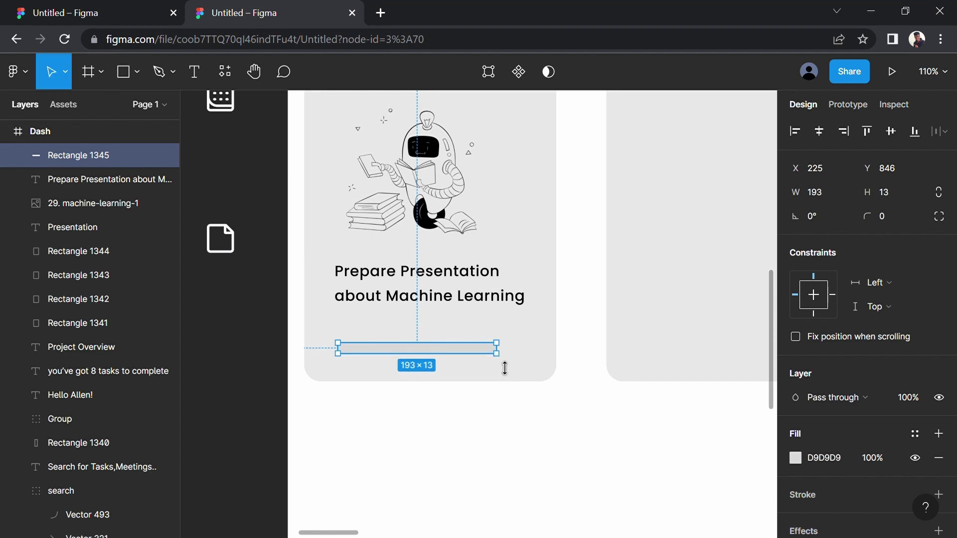
left_click_drag(443, 353, 439, 359)
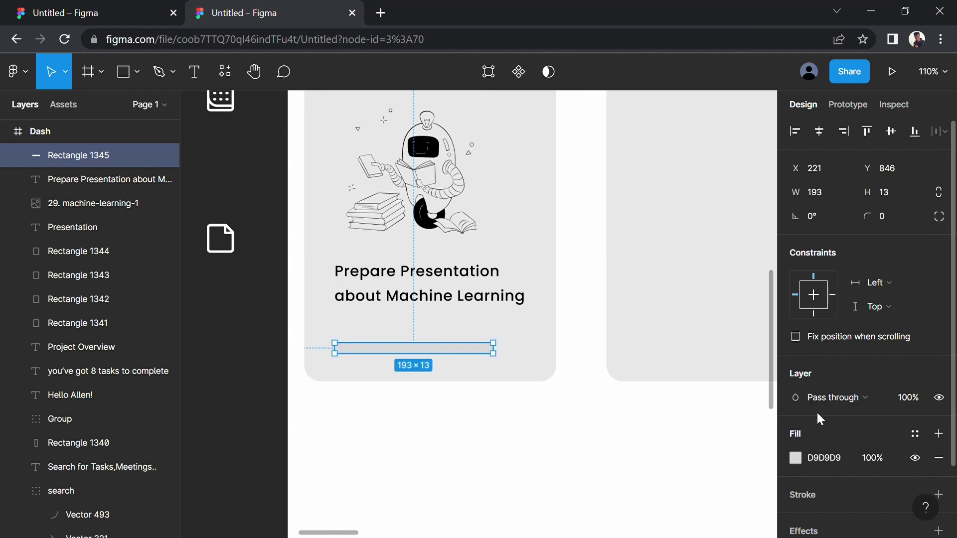
Give the bar corner radius 40 and a C7C7C7 grey fill
left_click_drag(871, 226, 511, 225)
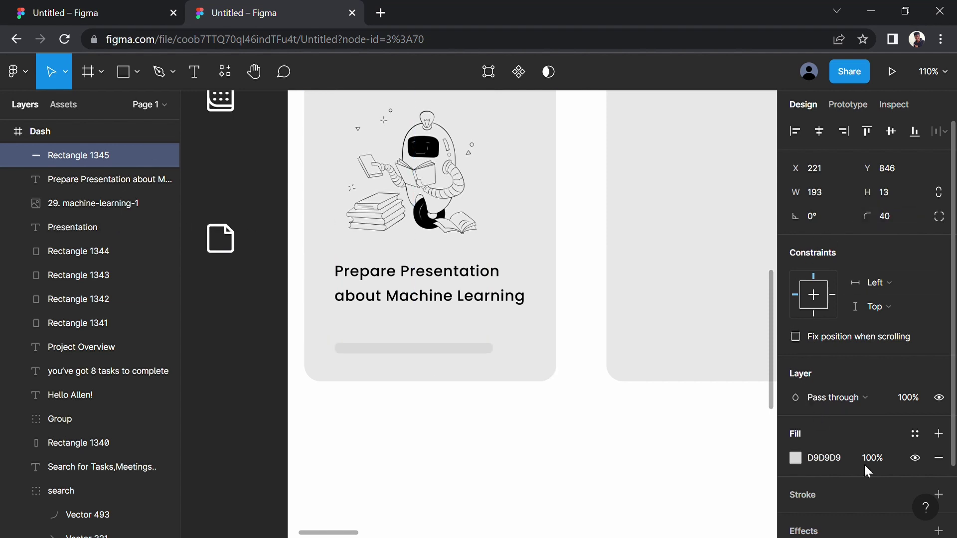
left_click(797, 458)
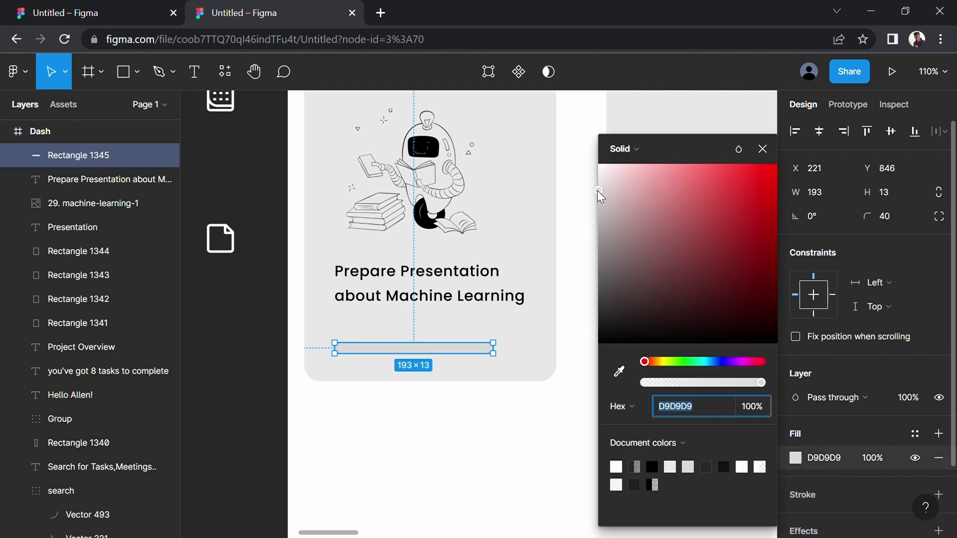
left_click_drag(598, 191, 597, 208)
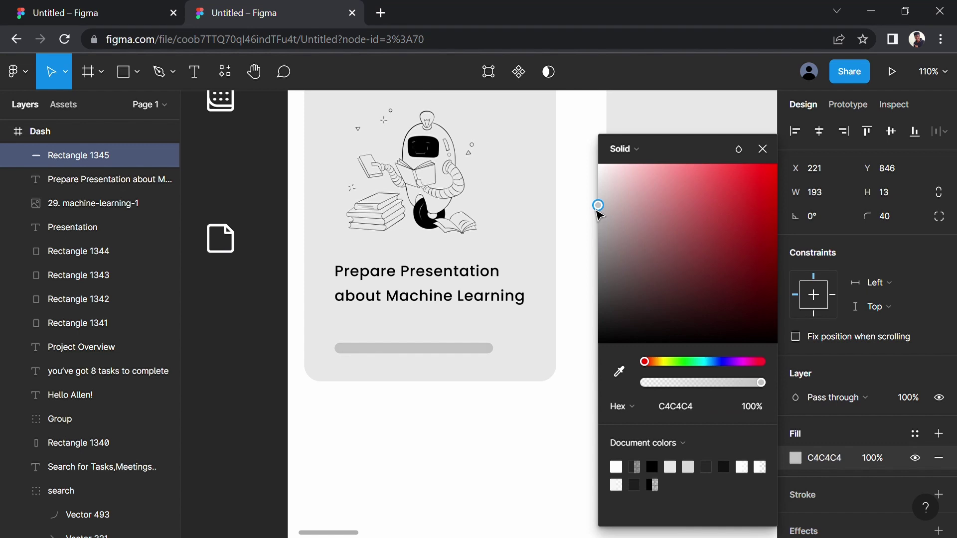
left_click_drag(598, 211, 594, 206)
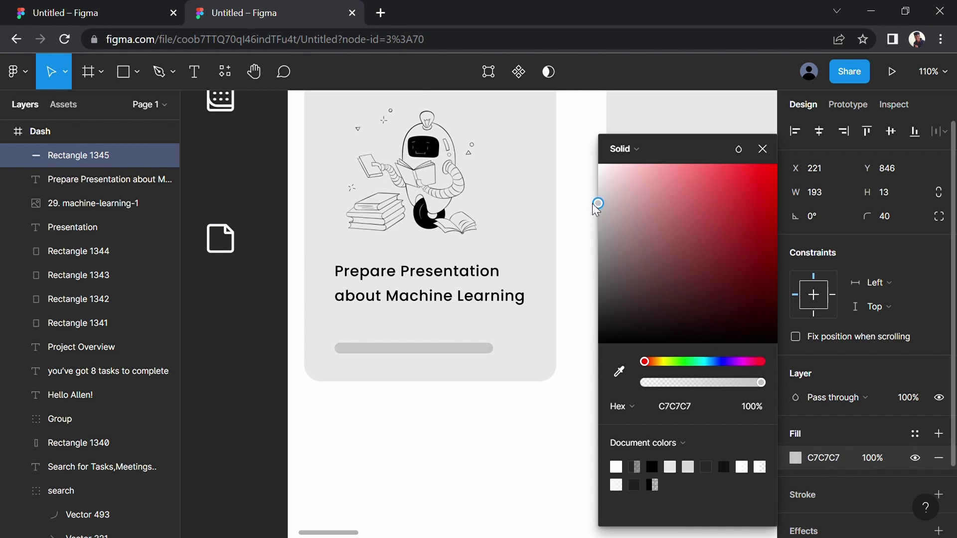
left_click(507, 428)
left_click(464, 355)
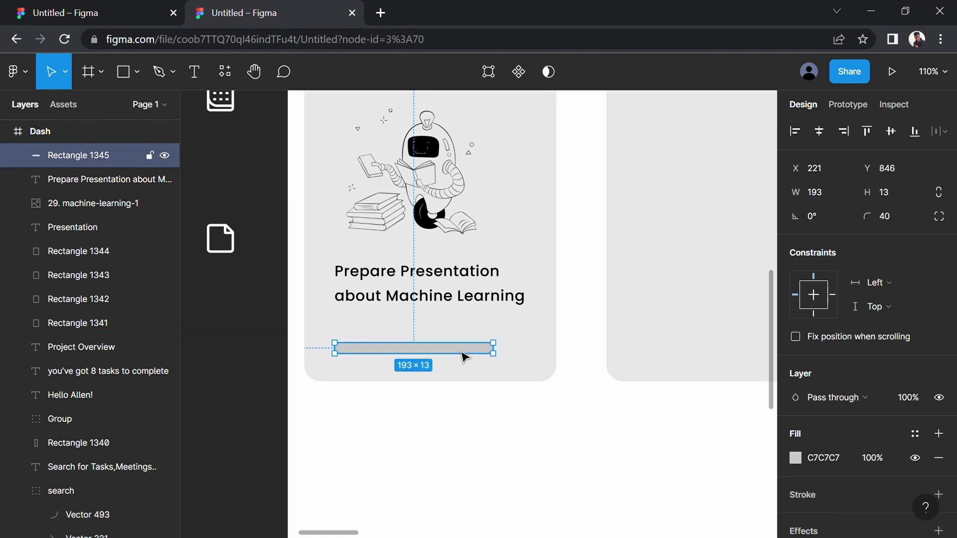
Duplicate the grey bar, fill the copy 121212 and shorten it to 85 wide
key("ctrl+c")
key("ctrl+v")
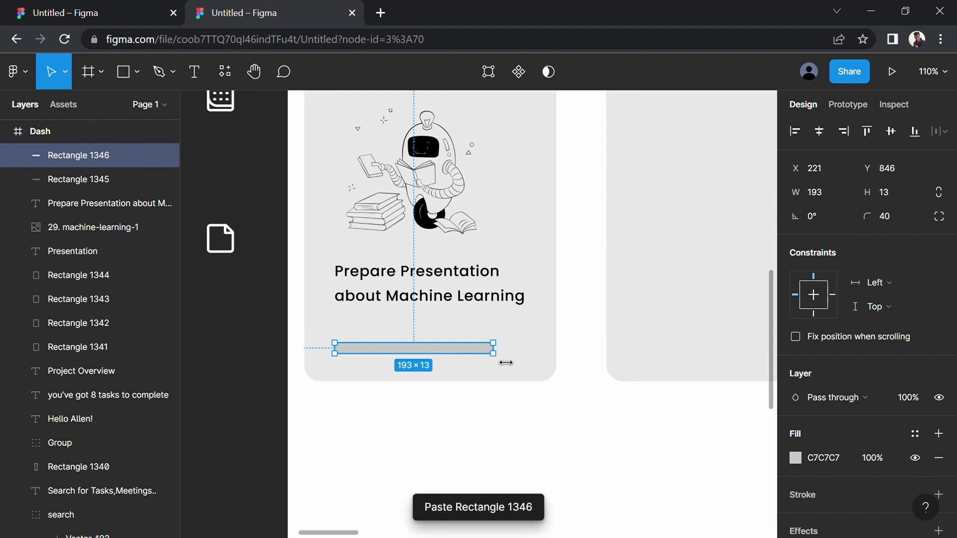
left_click(796, 458)
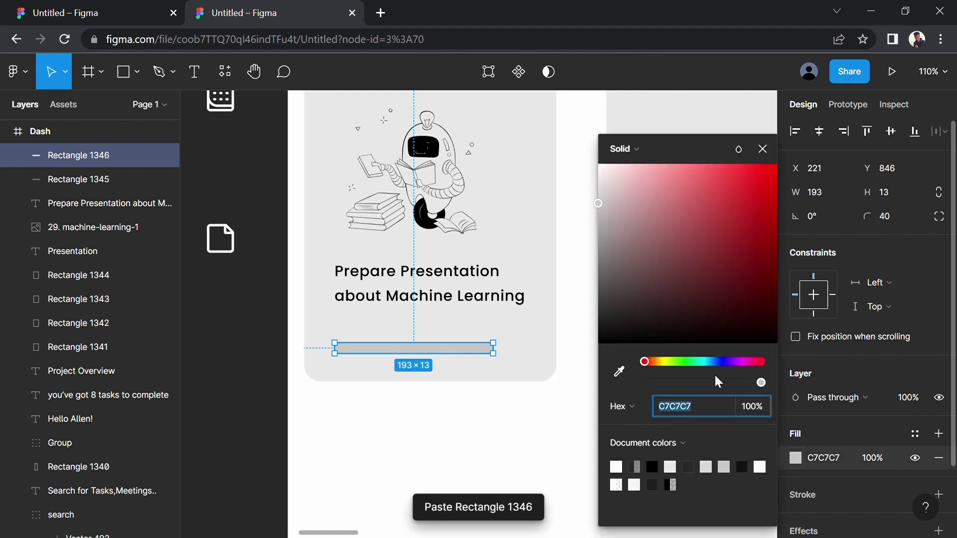
left_click(654, 485)
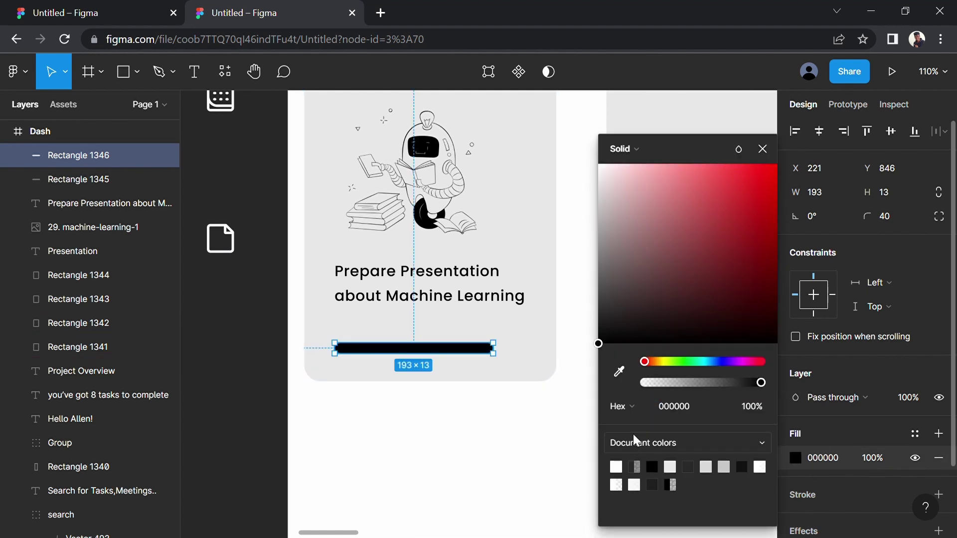
left_click(689, 401)
type("121212")
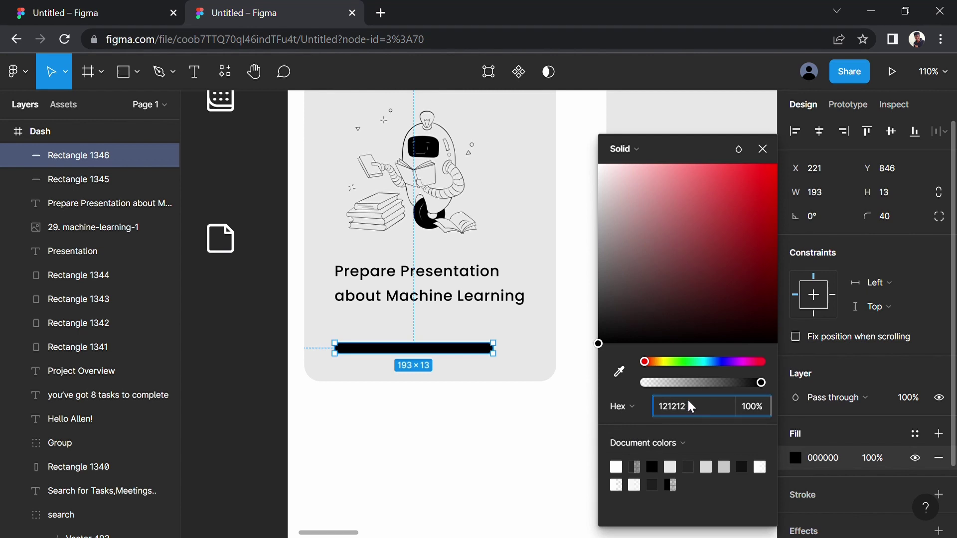
key("Return")
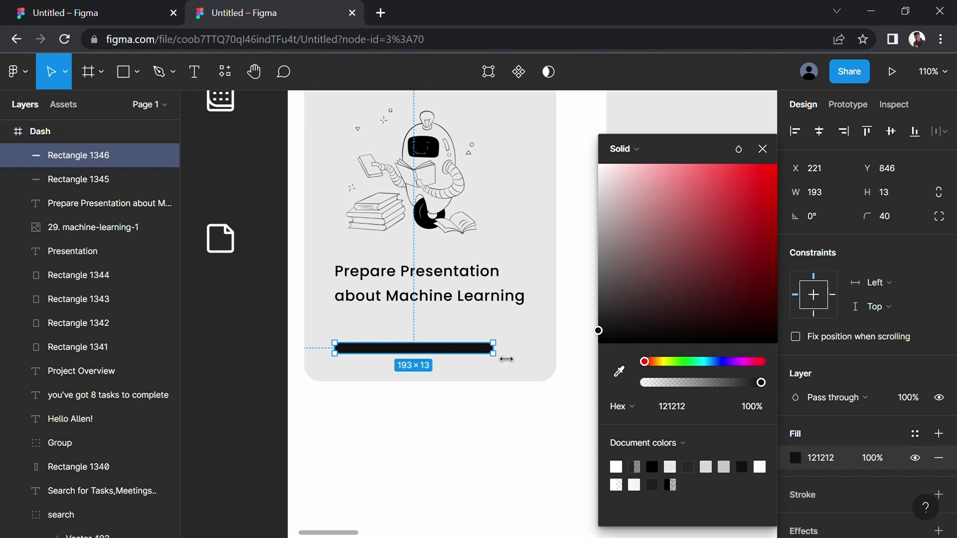
left_click_drag(497, 357, 416, 357)
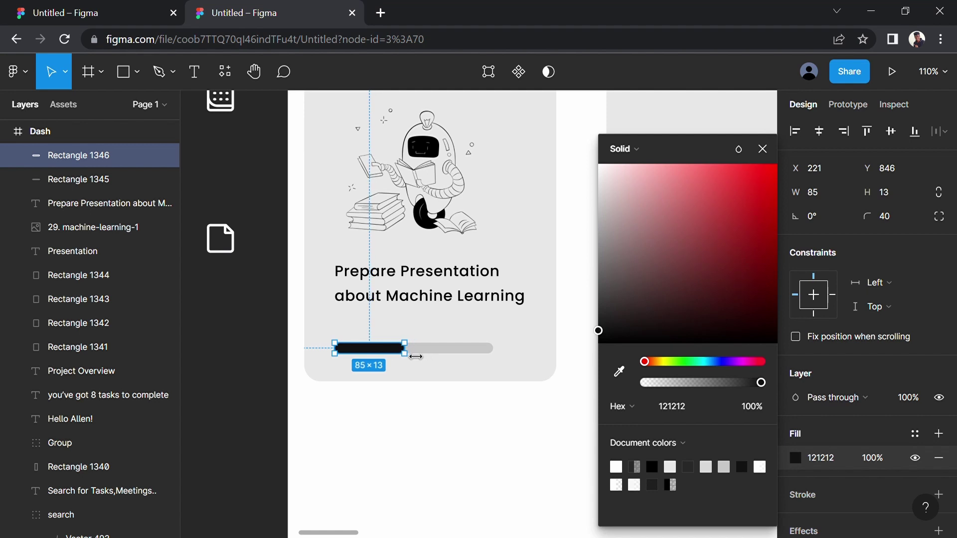
Create a '44%' text label below the card
left_click(408, 438)
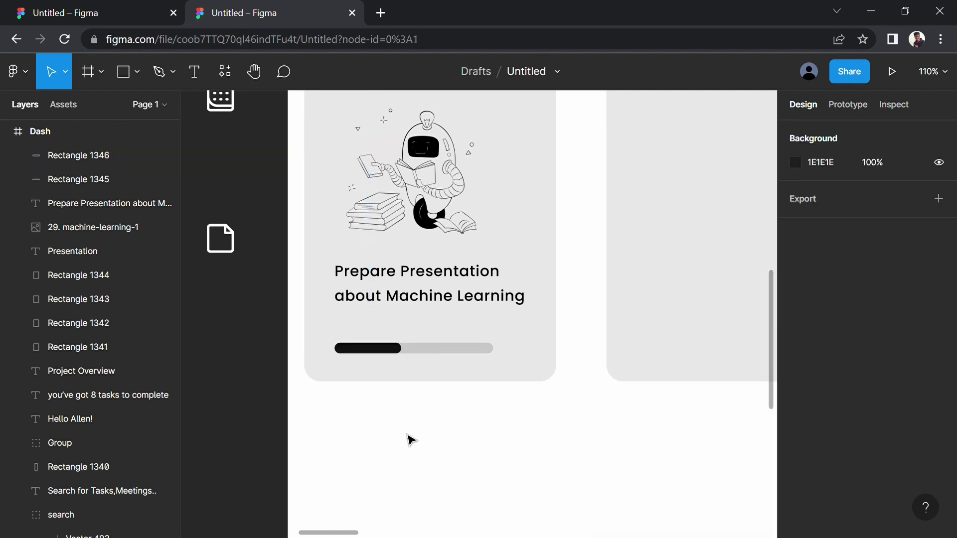
scroll(410, 440, "down", 5, "ctrl")
scroll(410, 439, "down", 3, "ctrl")
scroll(401, 436, "down", 3, "ctrl")
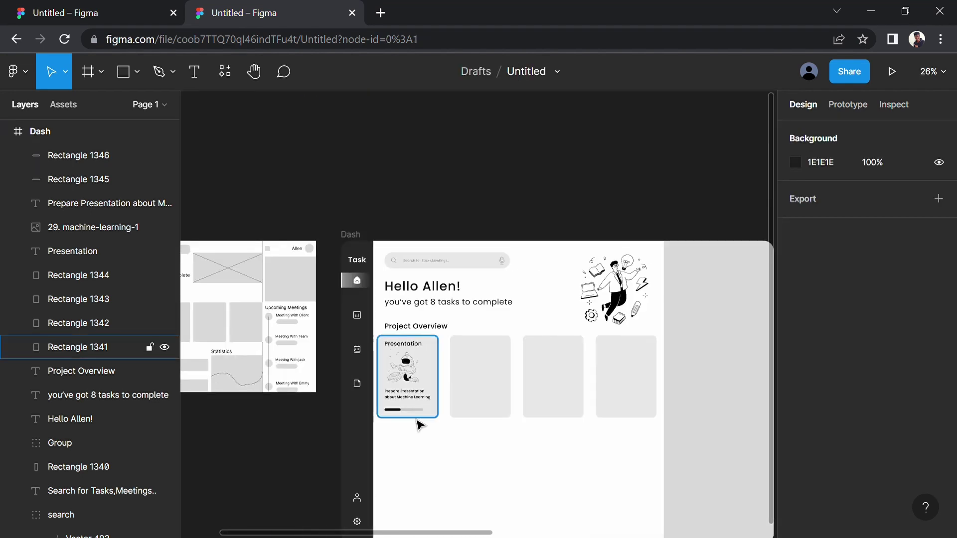
scroll(418, 425, "up", 2, "ctrl")
scroll(419, 424, "up", 5, "ctrl")
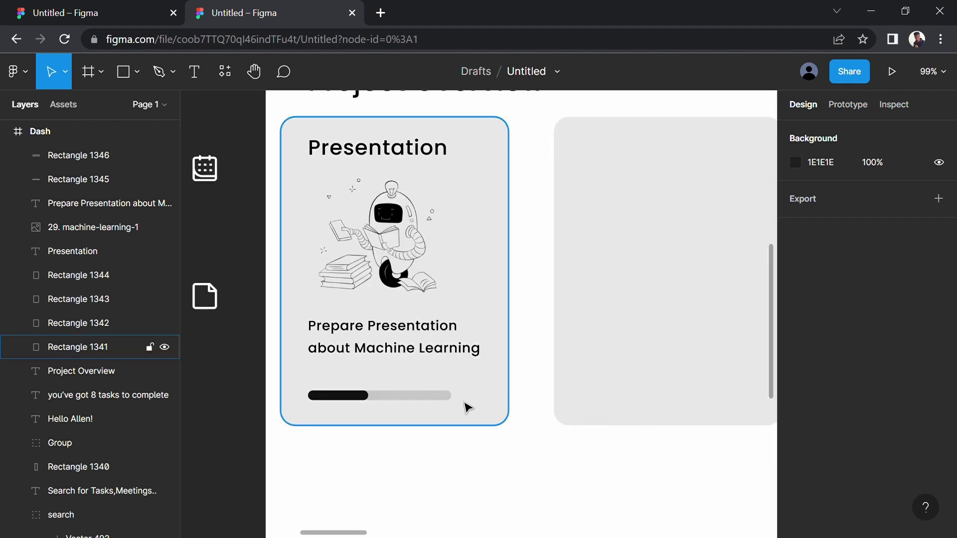
left_click(194, 75)
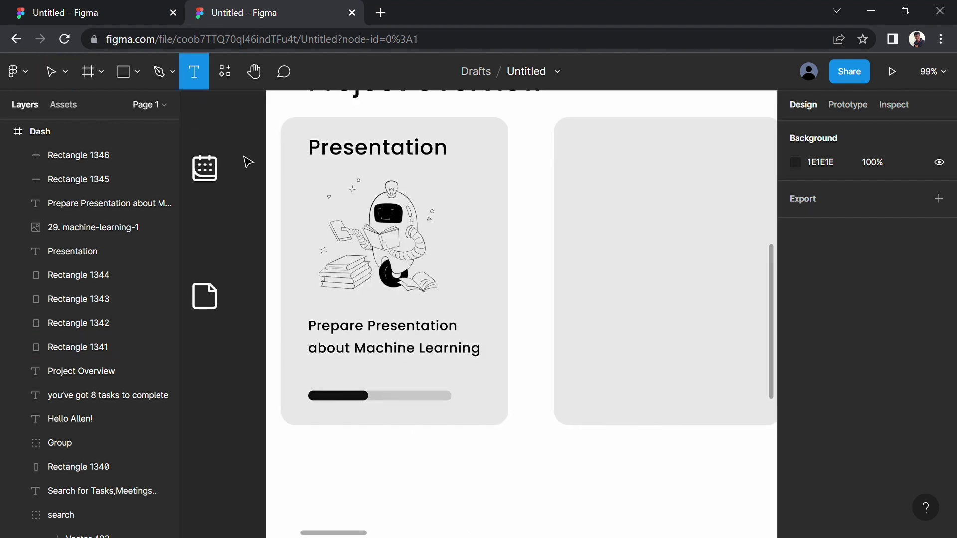
left_click(518, 484)
type("4")
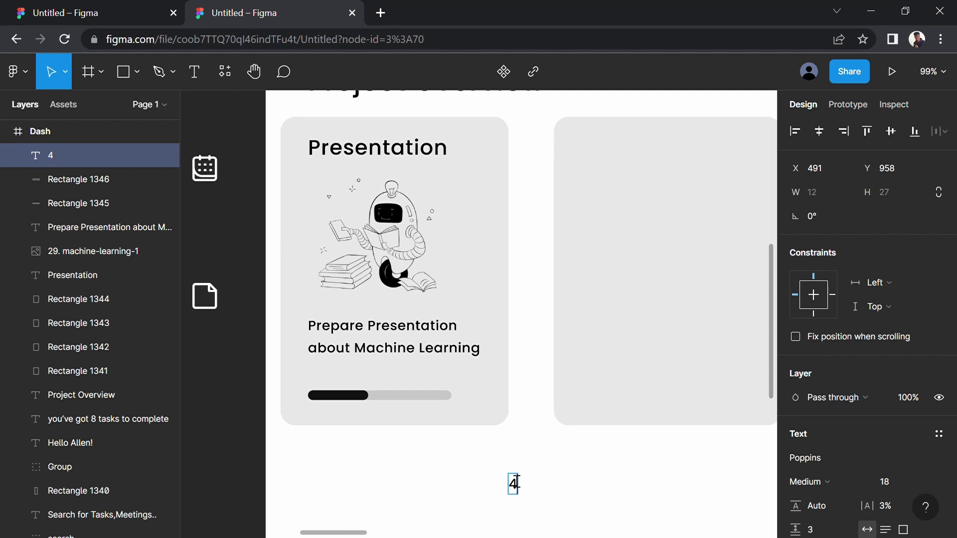
type("5")
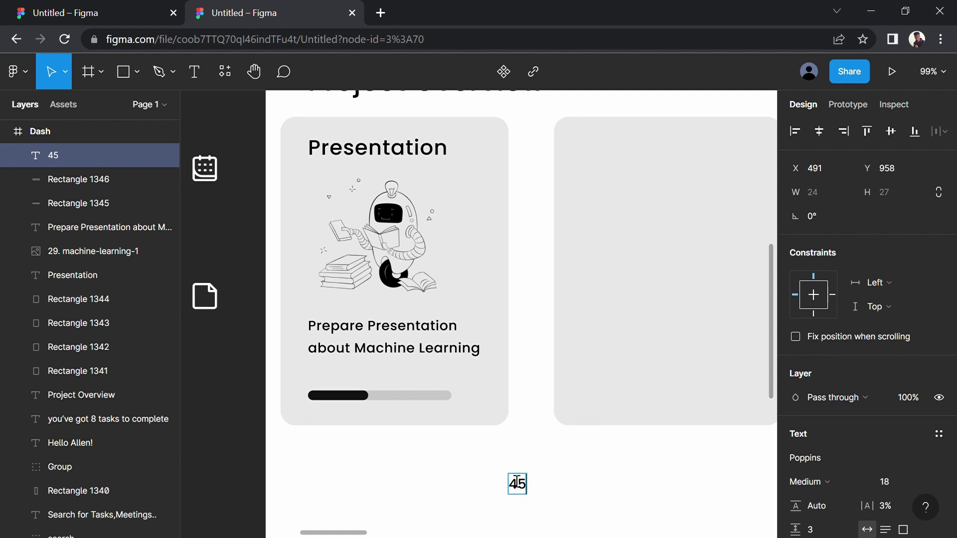
key("BackSpace")
type("4")
type("%")
key("Escape")
Place the 44% label at the progress bar's right end and set it to size 16
left_click_drag(530, 491, 490, 403)
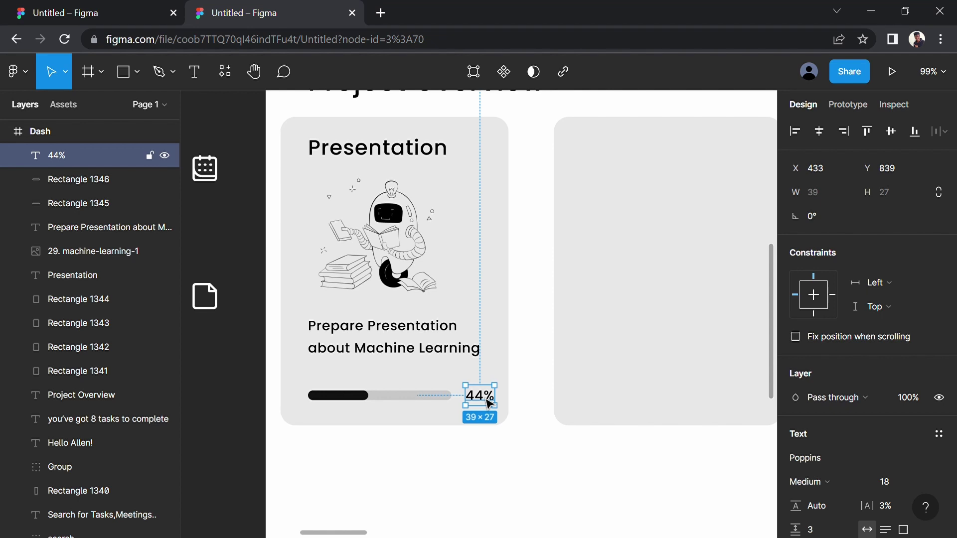
scroll(888, 448, "down", 3)
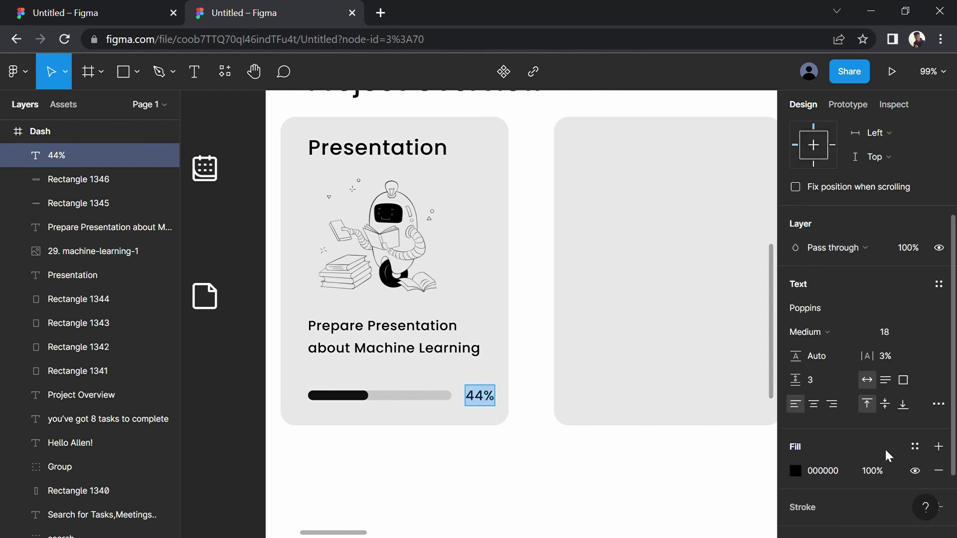
left_click(897, 331)
left_click(924, 332)
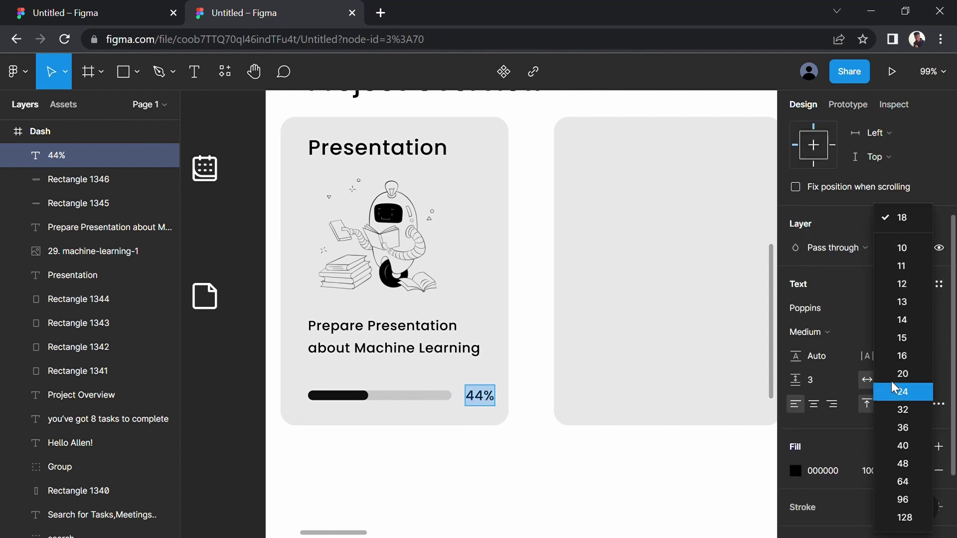
left_click(893, 352)
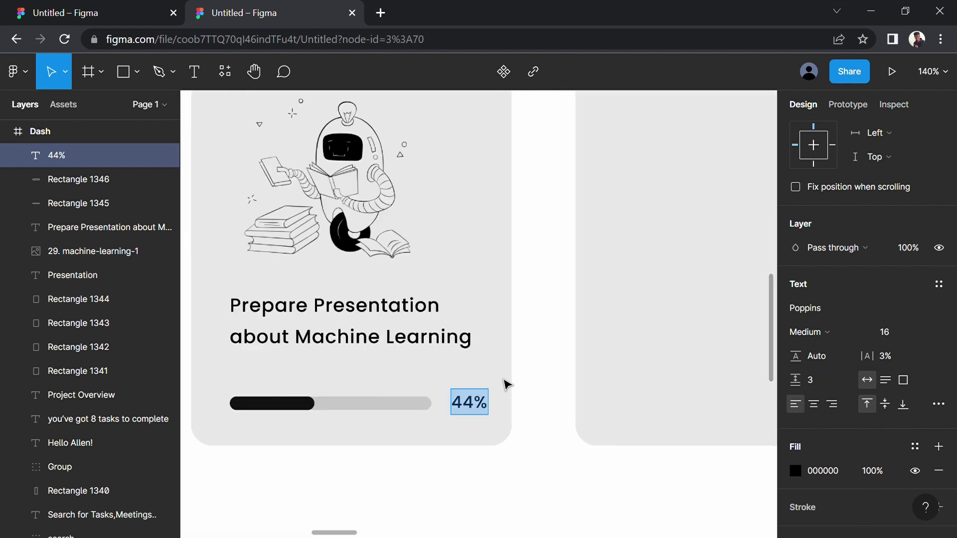
scroll(501, 377, "up", 3, "ctrl")
left_click_drag(470, 413, 472, 407)
Nudge the 'Prepare Presentation about Machine Learning' text down to Y 750
left_click(545, 364)
scroll(545, 363, "down", 5, "ctrl")
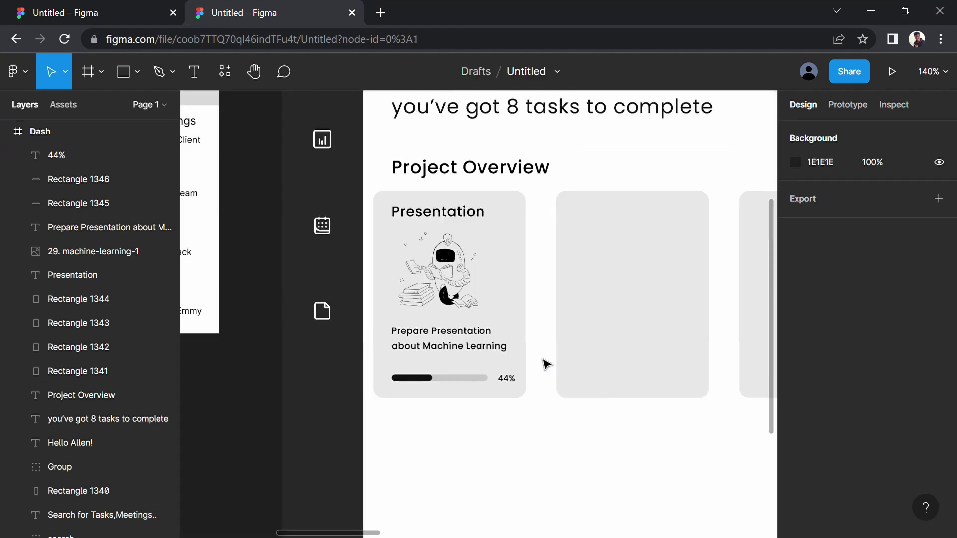
scroll(468, 417, "down", 2, "ctrl")
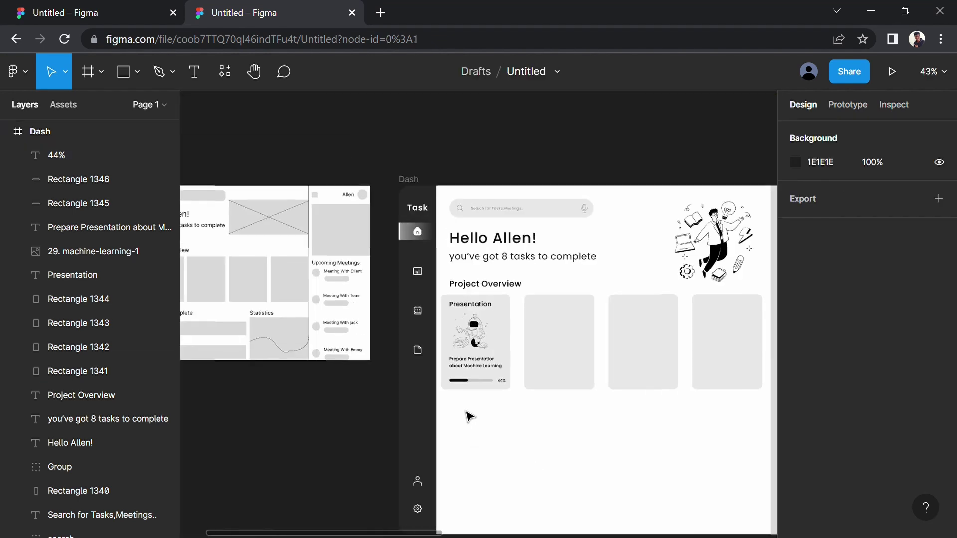
scroll(486, 412, "down", 2, "ctrl")
scroll(471, 416, "up", 3, "ctrl")
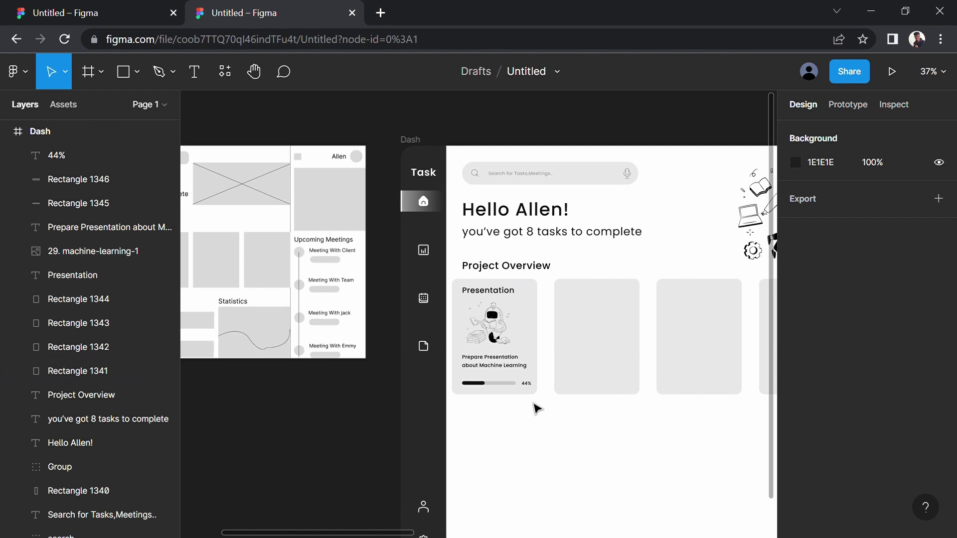
scroll(518, 422, "up", 2, "ctrl")
left_click(501, 348)
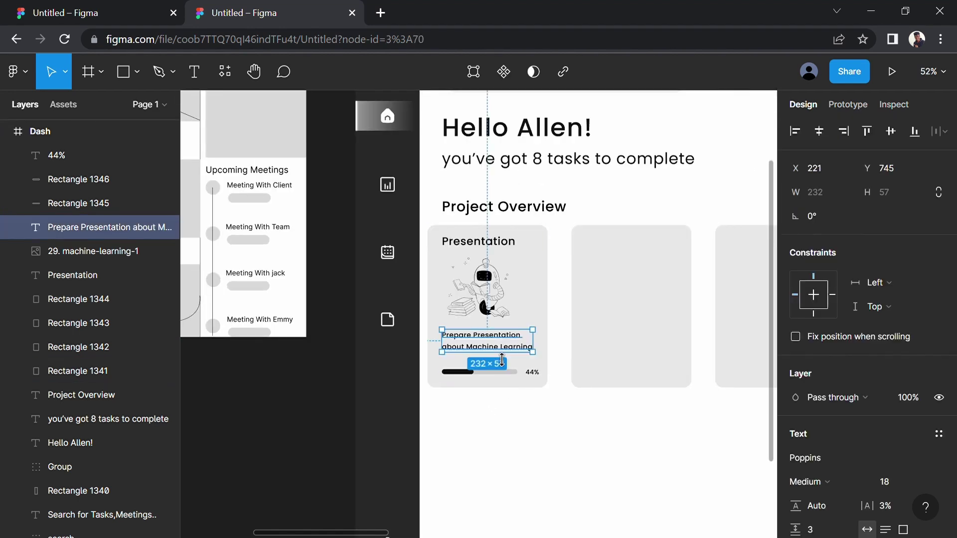
left_click_drag(498, 355, 498, 357)
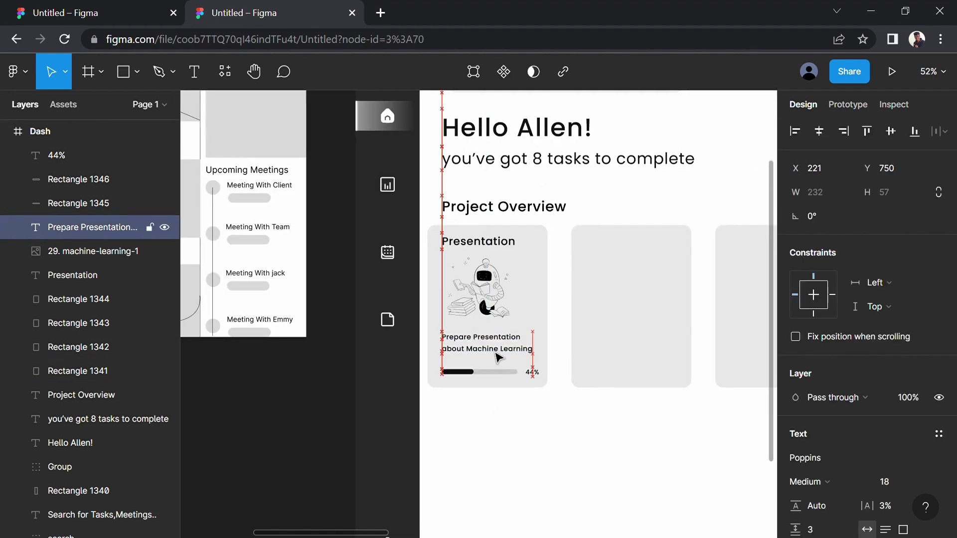
left_click(562, 335)
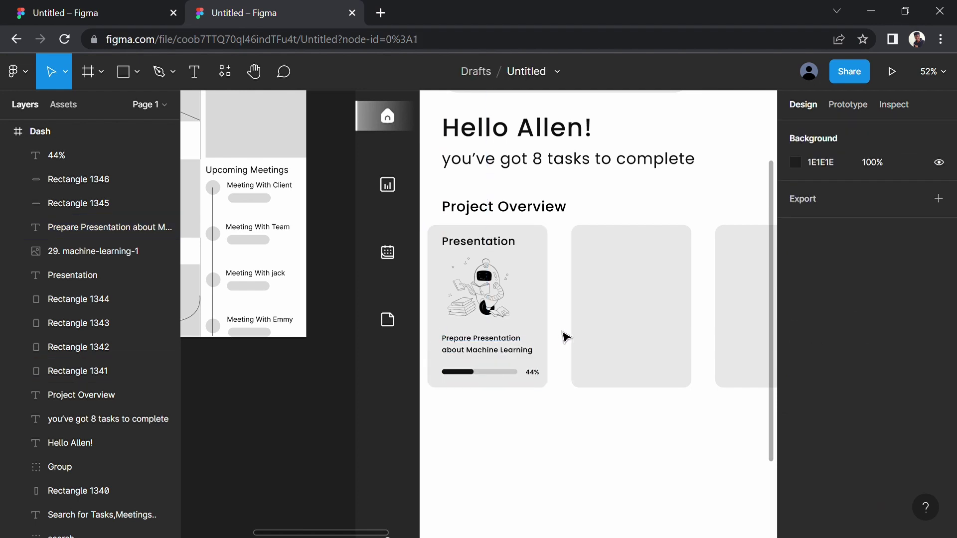
scroll(573, 330, "down", 3, "ctrl")
scroll(499, 421, "down", 2, "ctrl")
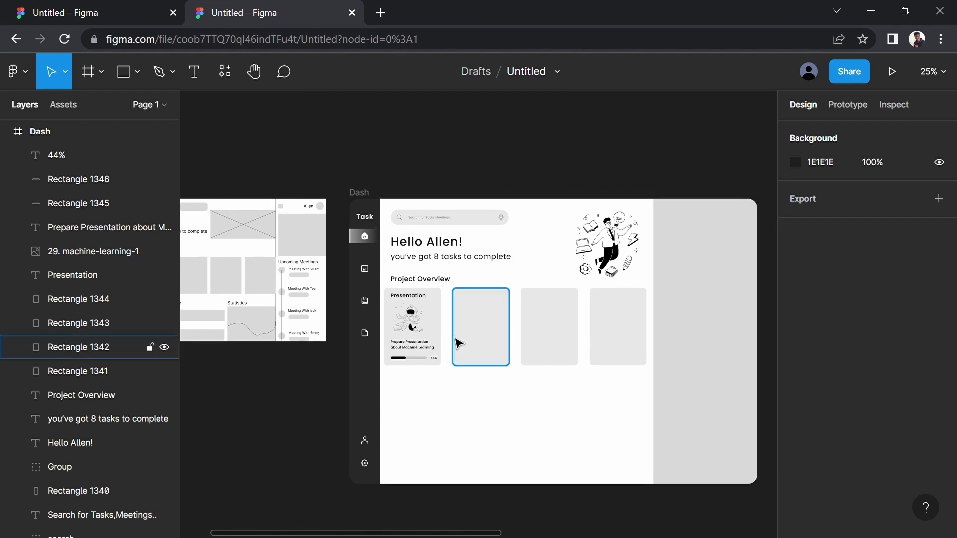
scroll(470, 301, "up", 2, "ctrl")
scroll(472, 303, "up", 2, "ctrl")
scroll(472, 303, "up", 1, "ctrl")
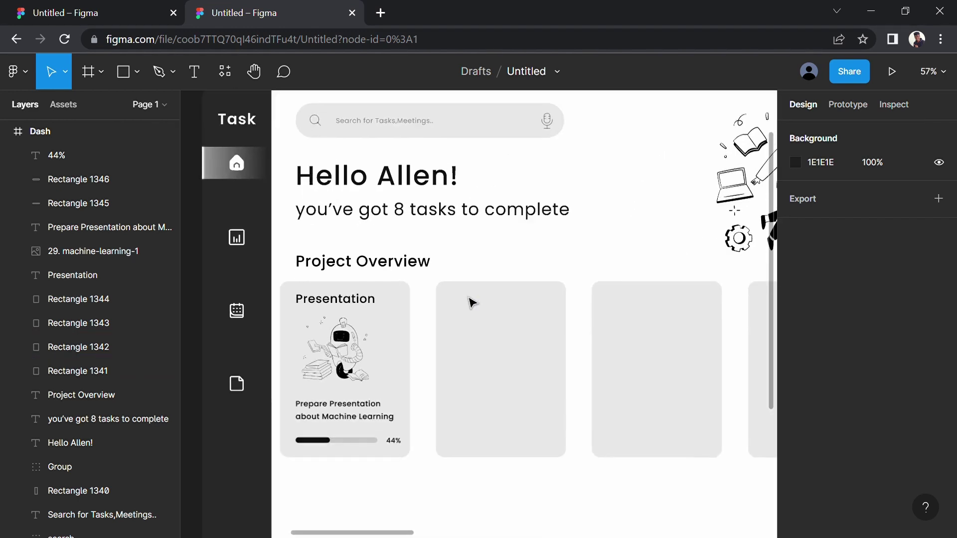
Copy the card title into the second card as a Meeting label and adjust its font size
left_click(355, 303)
left_click_drag(355, 306, 503, 309, "alt")
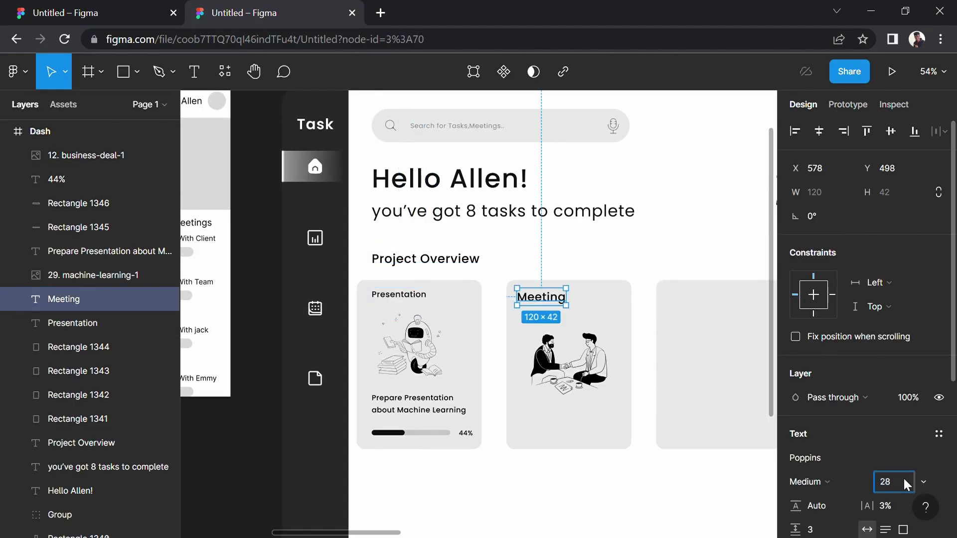
left_click(543, 297)
left_click(413, 297)
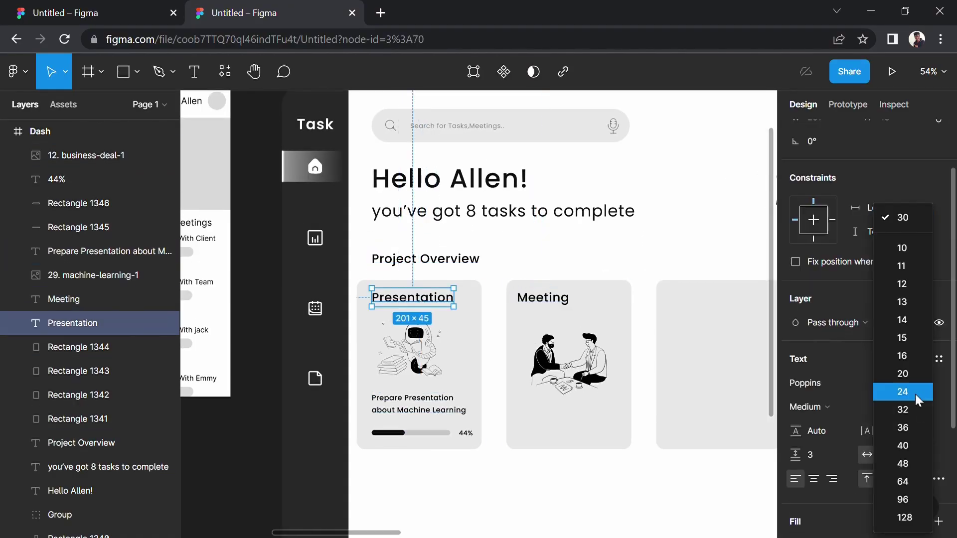
left_click(908, 391)
left_click(419, 404)
type("20")
key("Return")
left_click(569, 361)
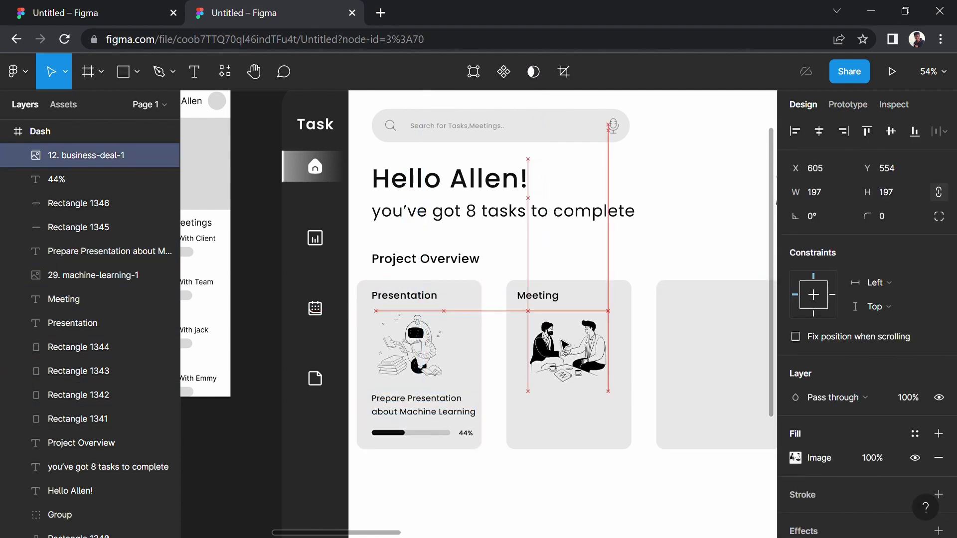
key("Escape")
Add 'Meeting With Client about Project status' text under the handshake illustration
key("shift+1")
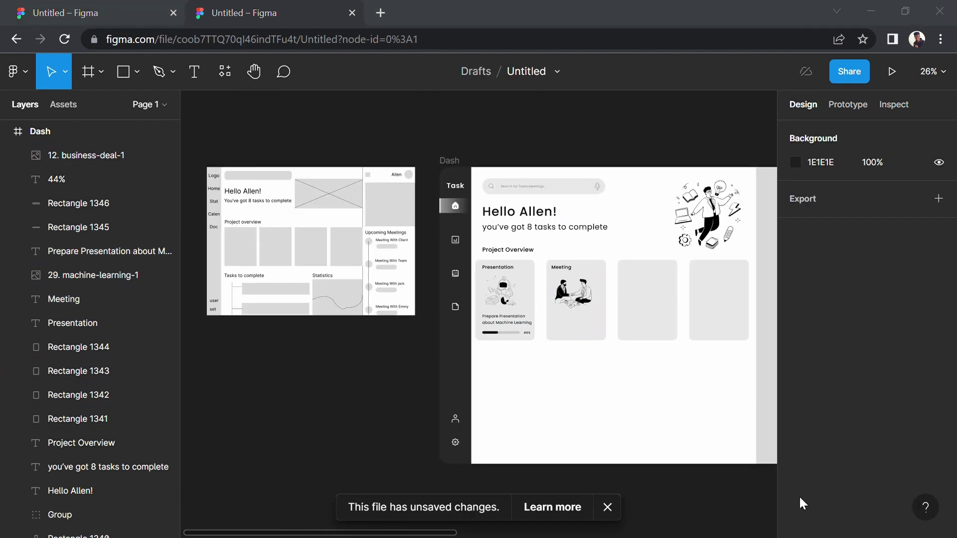
scroll(592, 328, "up", 3)
key("t")
left_click(522, 394)
type("Meeting With Client about Project status")
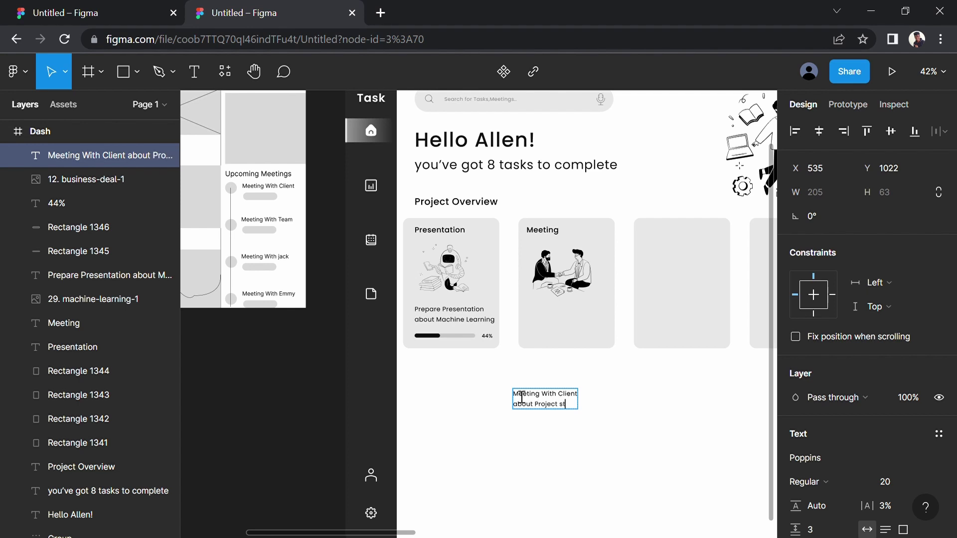
key("Escape")
left_click_drag(544, 407, 563, 326)
left_click(548, 230)
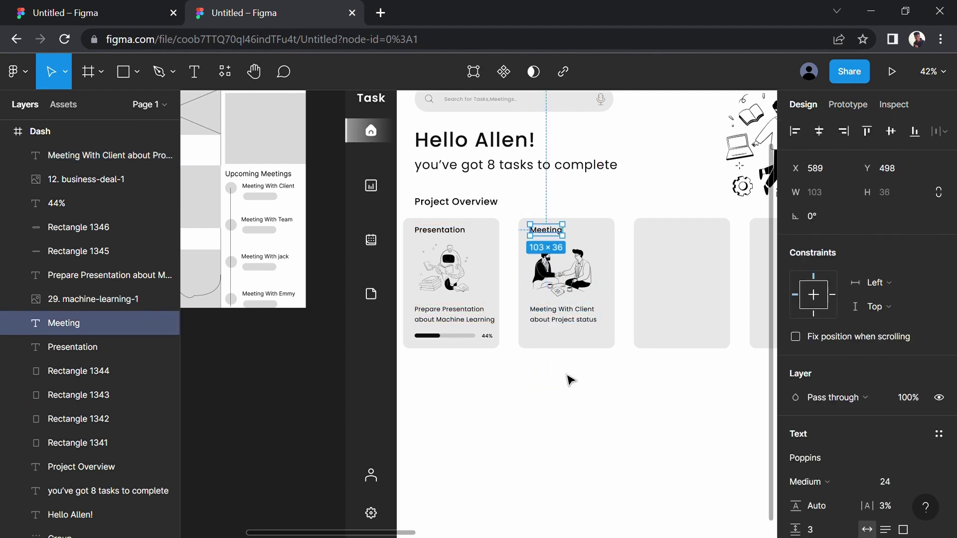
left_click(637, 421)
Copy the progress bar into the Meeting card, shorten it, and relabel it 2%
scroll(451, 335, "up", 5)
left_click_drag(329, 278, 590, 277)
key("Escape")
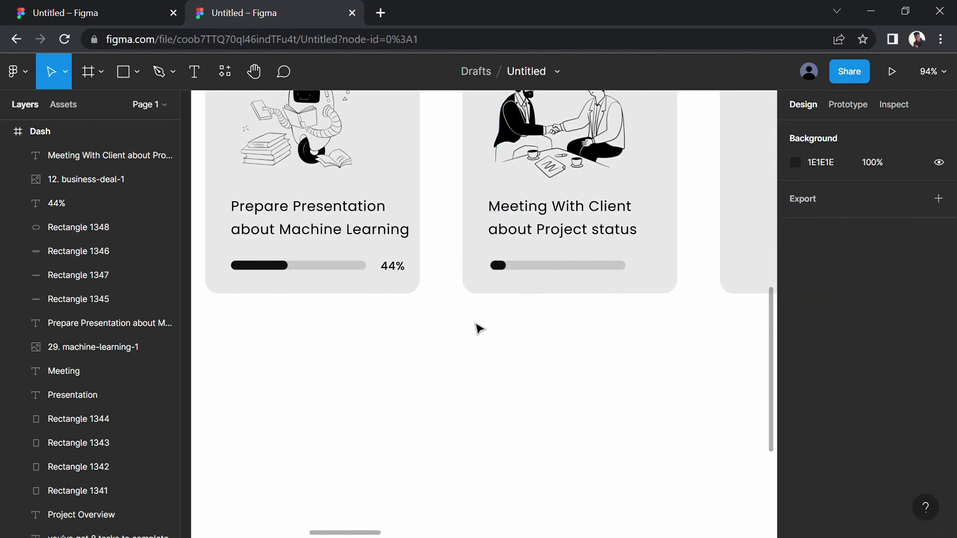
left_click_drag(392, 265, 651, 265)
double_click(650, 265)
type("2%")
key("shift+1")
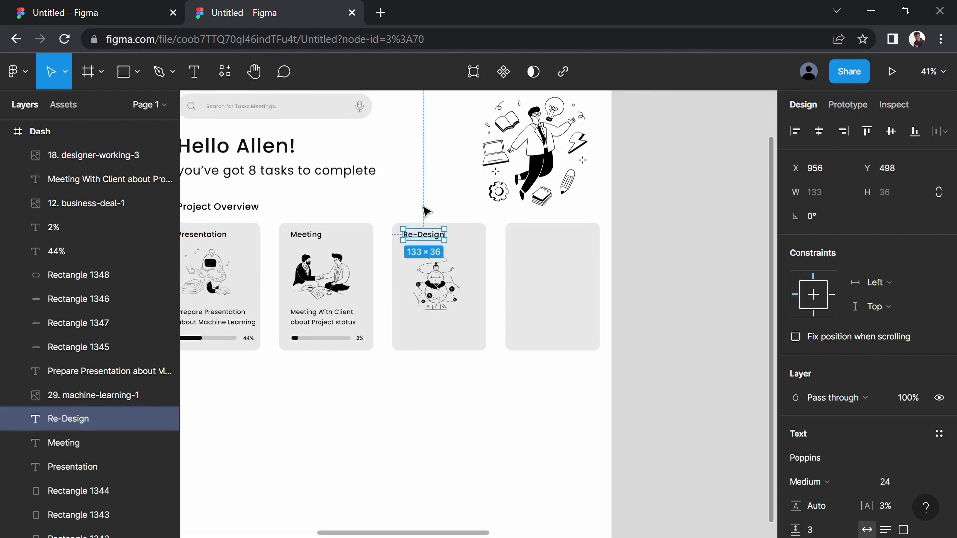
Copy the Meeting description into the Re-Design card and change it to 'cover page'
left_click(434, 279)
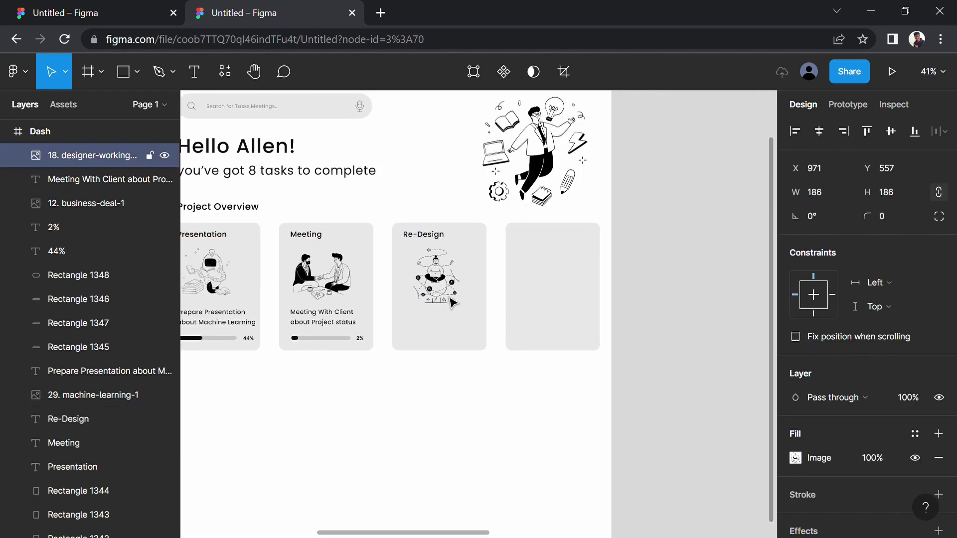
left_click_drag(323, 317, 441, 329)
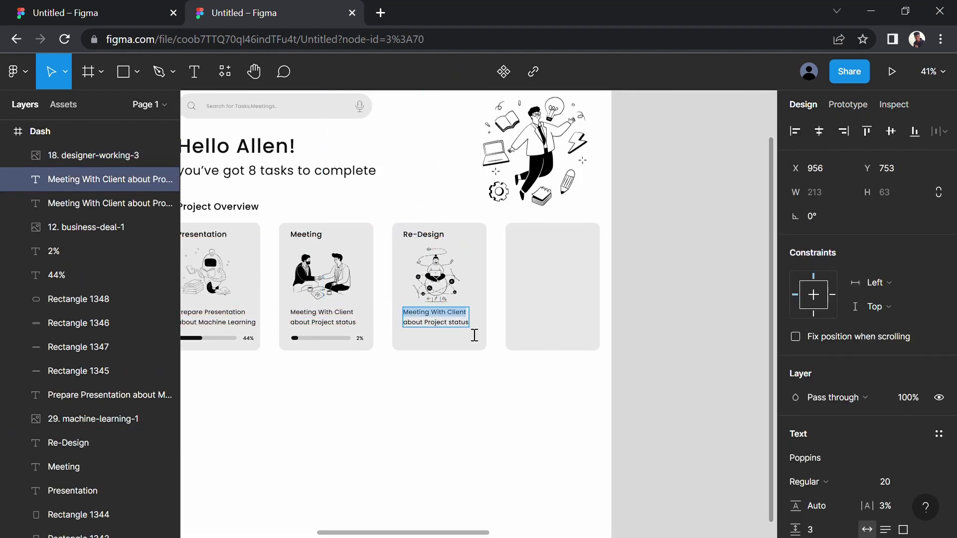
type("cover page")
key("Escape")
key("Escape")
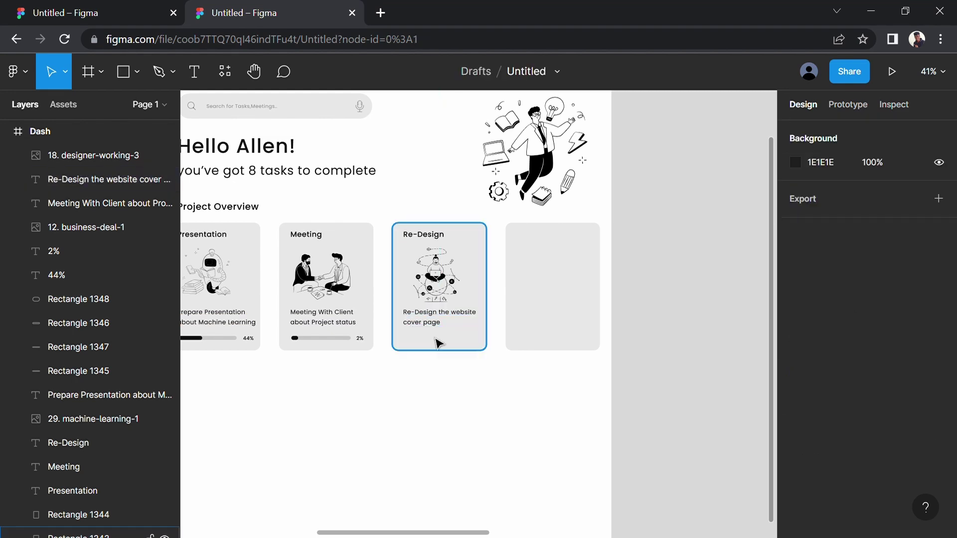
scroll(278, 314, "up", 5)
Copy the Meeting progress bar into the Re-Design card for its 60% progress
left_click(269, 364)
mouse_move(269, 363)
left_mouse_down("alt")
mouse_move(316, 380)
mouse_move(613, 367)
left_mouse_up("alt")
scroll(404, 369, "down", 5)
key("Escape")
key("Escape")
scroll(581, 213, "down", 5)
scroll(573, 277, "up", 3)
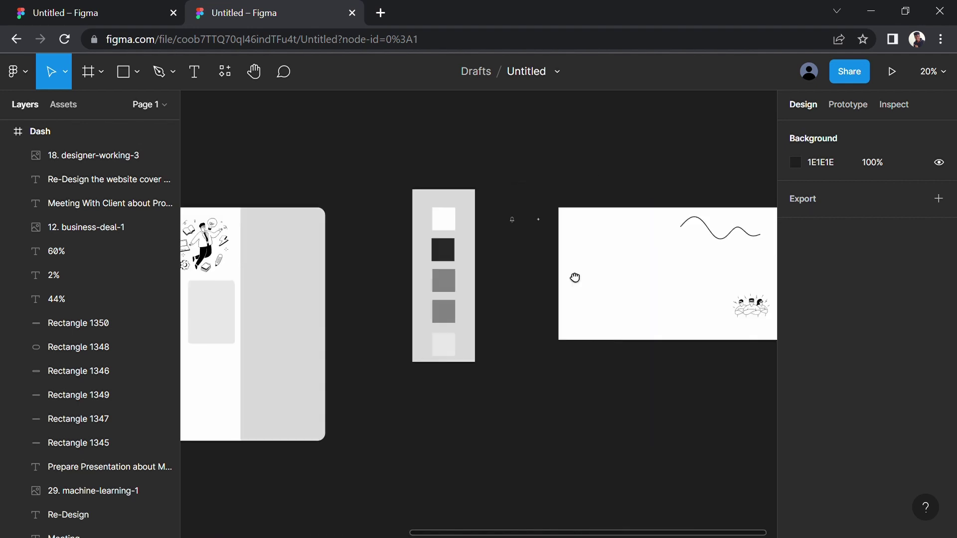
Paste the team illustration into the fourth card and add the 'Your super Team' title
key("ctrl+v")
key("Escape")
key("t")
left_click(478, 262)
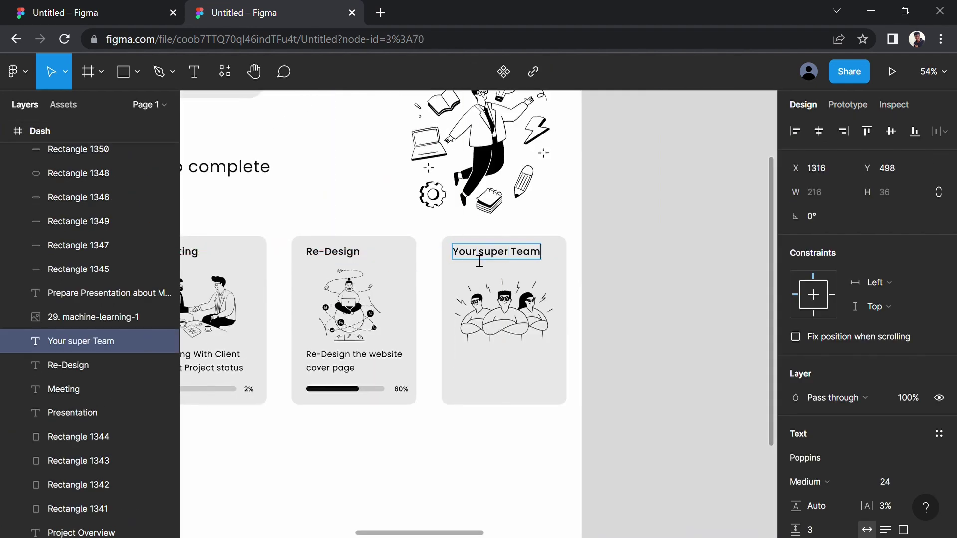
left_click(531, 297)
left_click(527, 484)
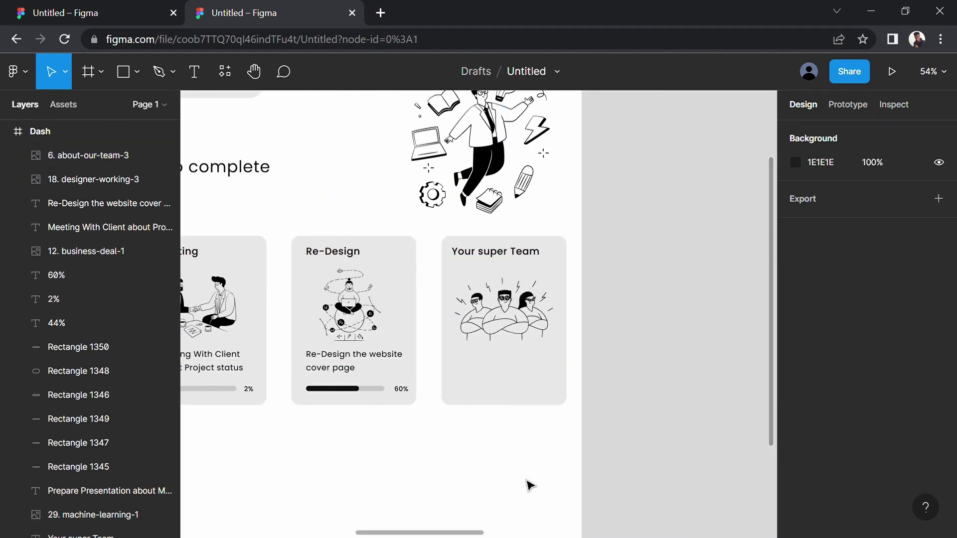
Draw the button rectangle below the avatars in the team card
right_click(484, 481)
key("Escape")
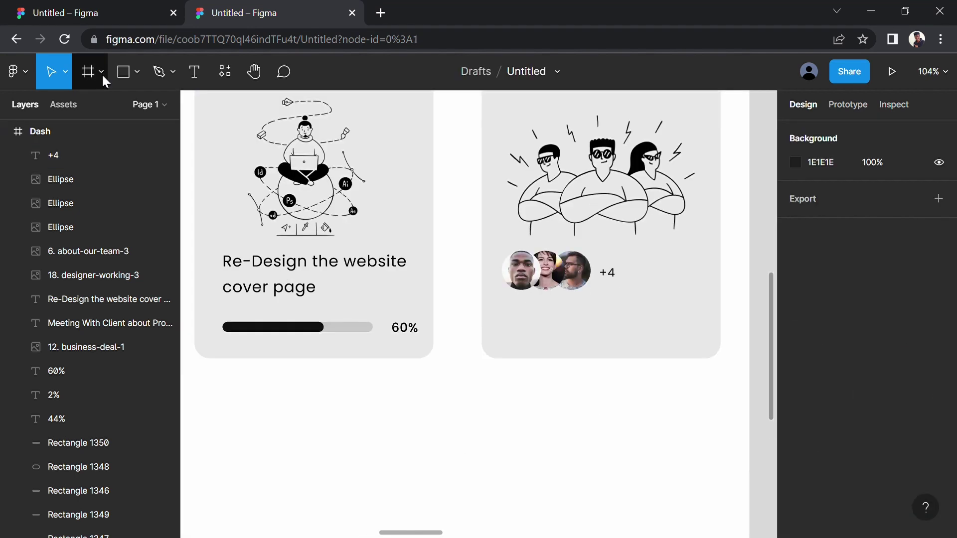
key("r")
left_click_drag(506, 313, 641, 343)
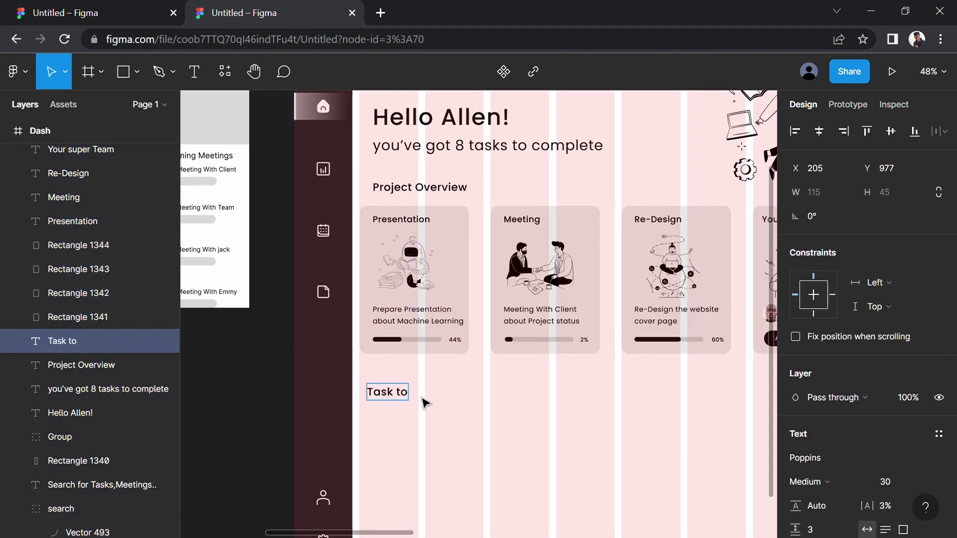
Finish the 'Task to complete' heading and view the whole dashboard
type(" complete")
key("Escape")
key("Escape")
key("shift+1")
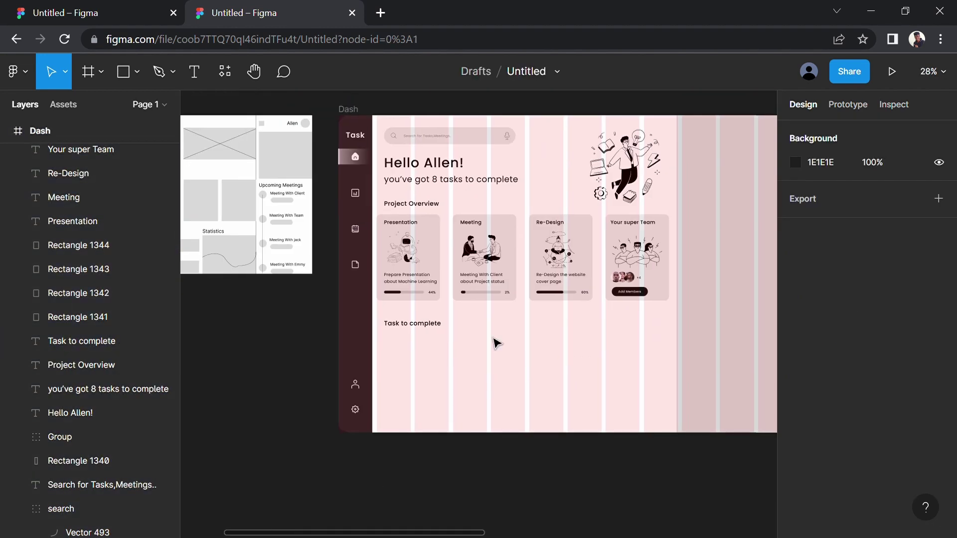
Draw a 660×242 task card rectangle with corner radius 10 under the heading
key("r")
left_click_drag(415, 338, 563, 369)
left_click(830, 193)
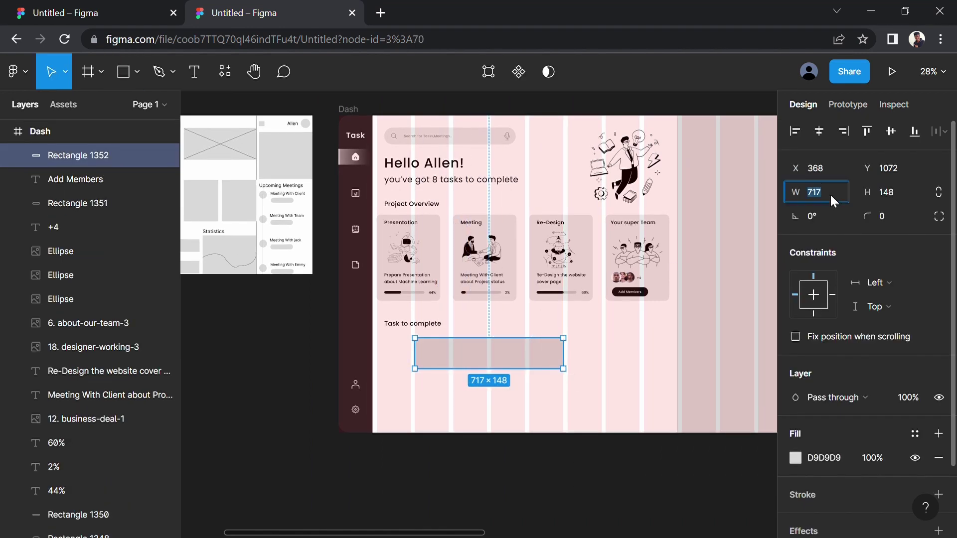
type("660")
left_click(886, 194)
type("242")
left_click(886, 214)
type("10")
scroll(483, 368, "up", 3)
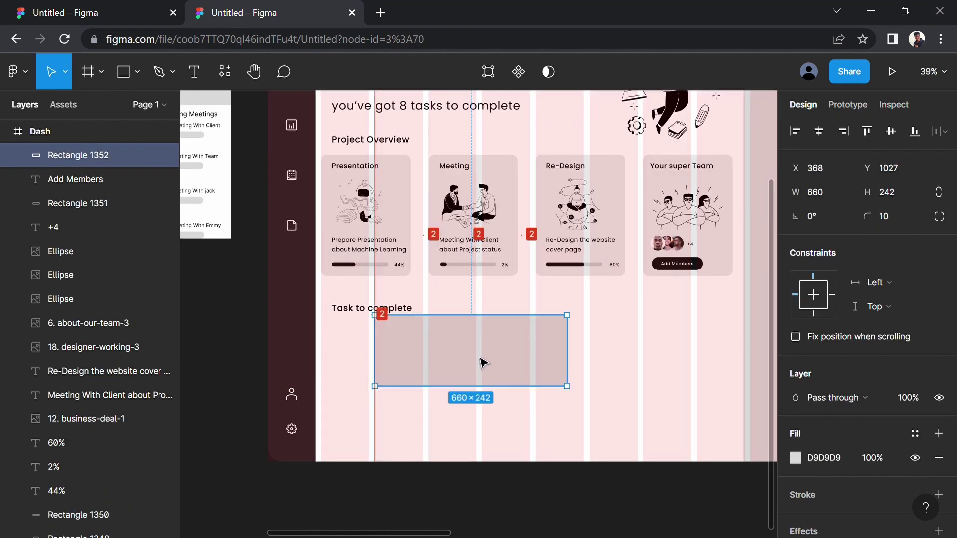
Duplicate the task card to create a second card below the first
left_click_drag(483, 368, 483, 452)
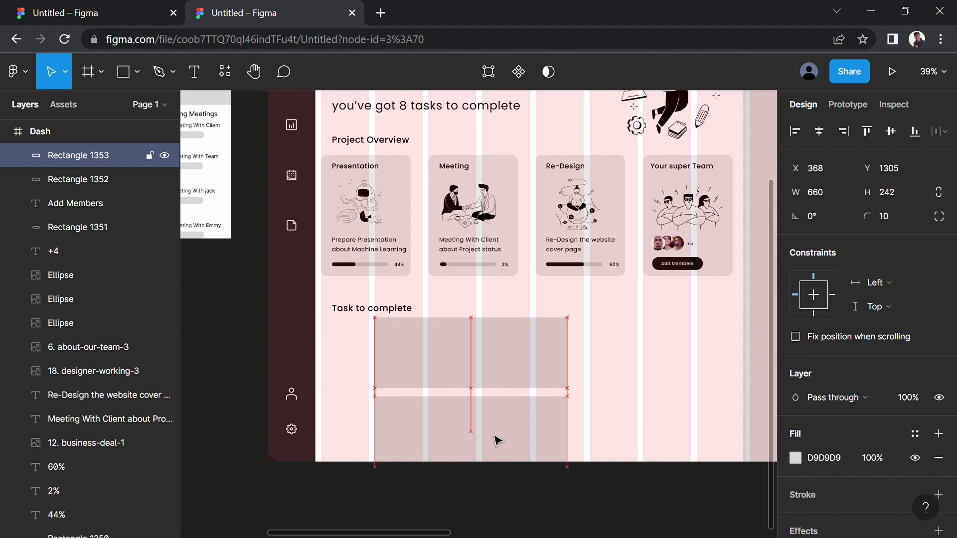
key("ctrl+z")
left_click_drag(444, 336, 453, 438)
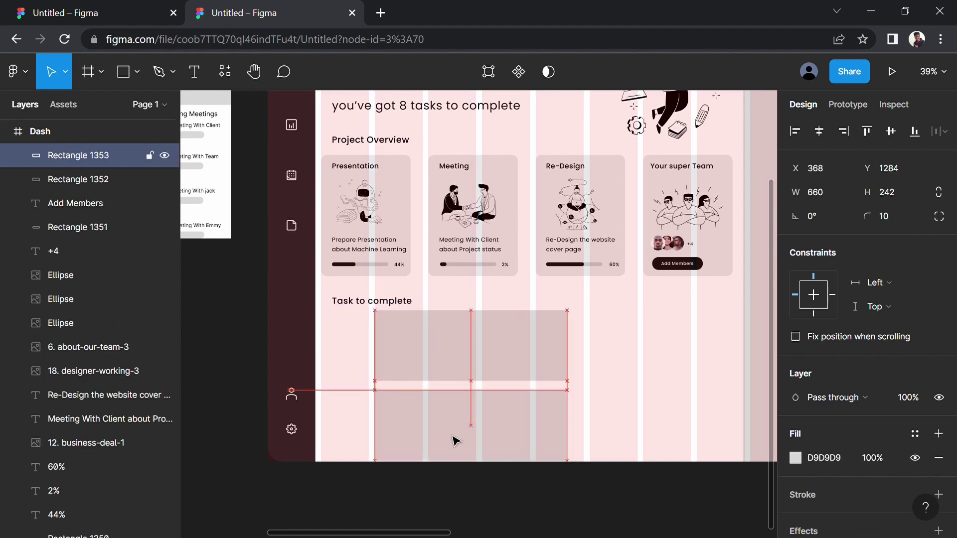
key("Escape")
key("shift+1")
left_click(473, 389)
left_click(797, 455)
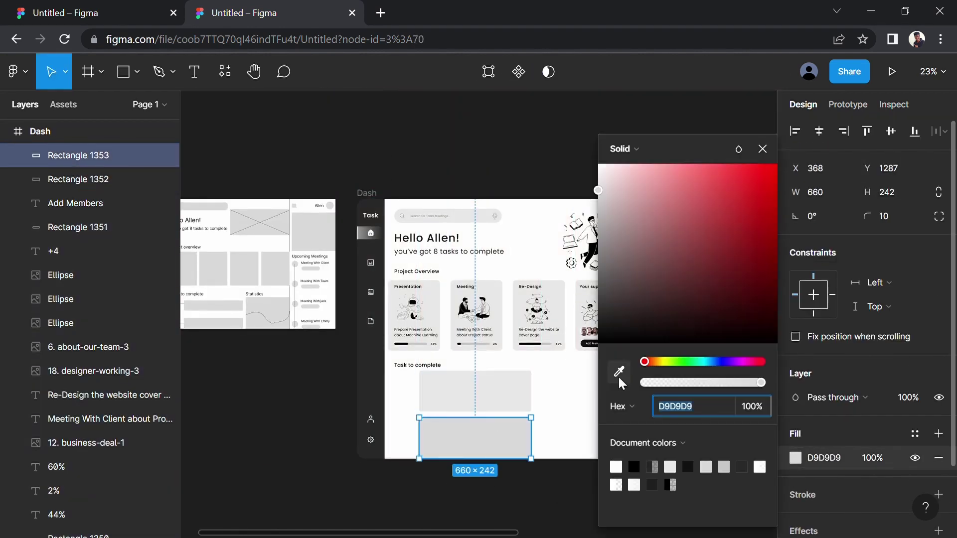
scroll(603, 386, "up", 5)
Add the 'Inspiration for project' title inside the first task card
key("t")
left_click(618, 401)
type("Inspiration for project")
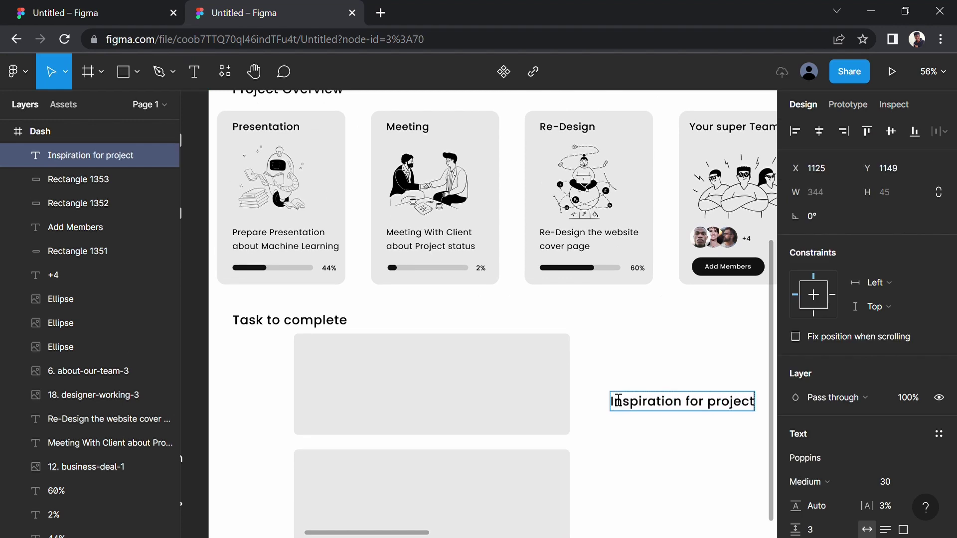
left_click_drag(387, 356, 388, 360)
Add an italic size-18 description at 50% fill under the card title
key("t")
left_click(603, 342)
type("search for inspiration with")
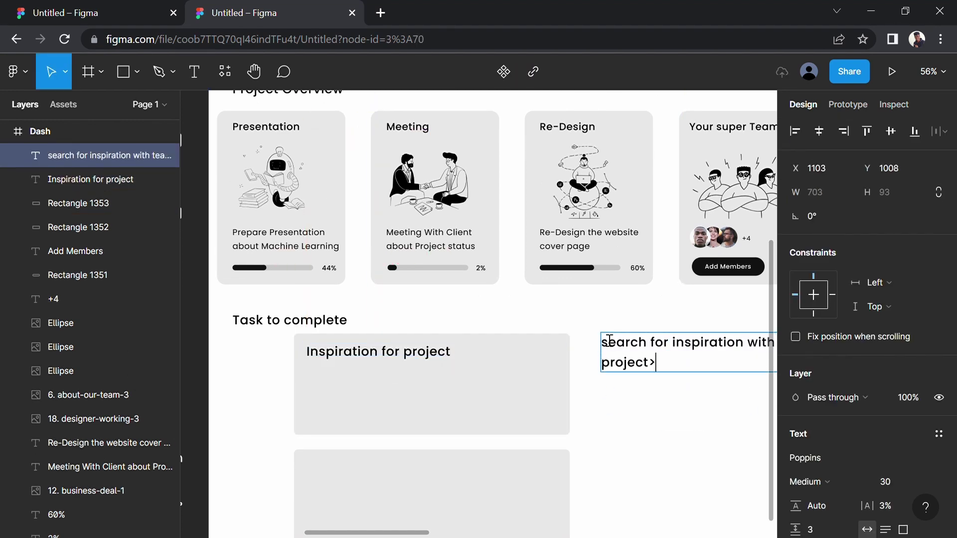
left_click(811, 481)
left_click(823, 425)
left_click_drag(669, 351, 371, 382)
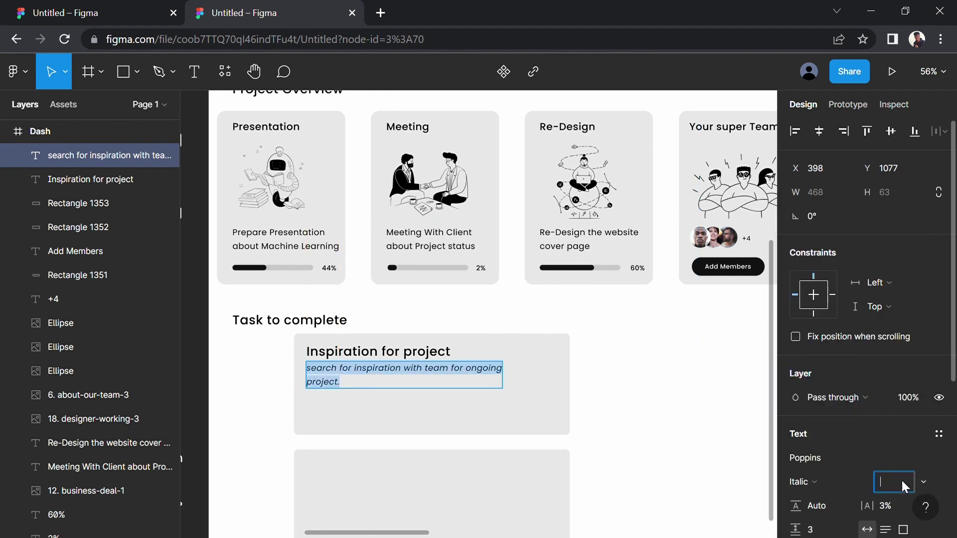
type("18")
key("Return")
scroll(867, 398, "down", 3)
left_click(797, 471)
left_click_drag(758, 382, 709, 391)
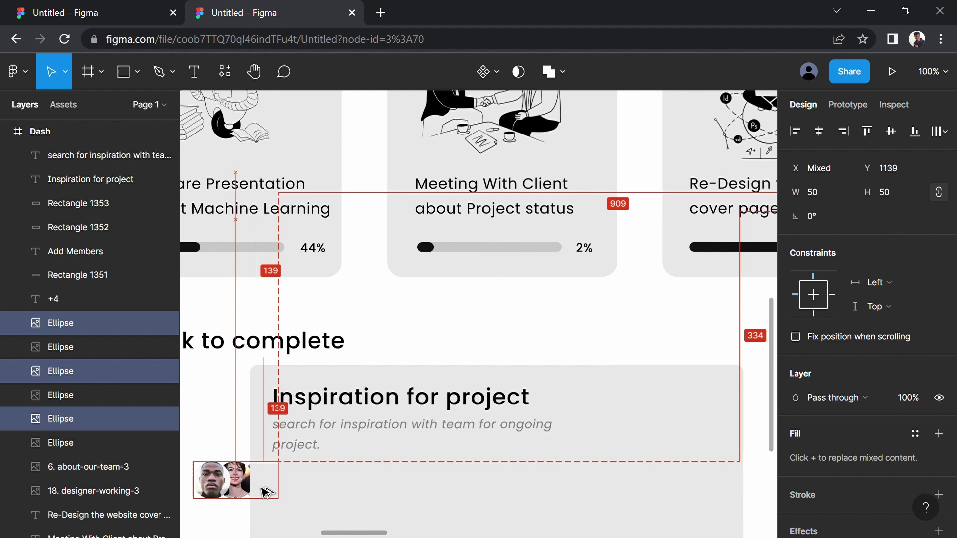
Place 50-wide avatars and a resized progress bar in the Inspiration card
left_click_drag(266, 492, 376, 437)
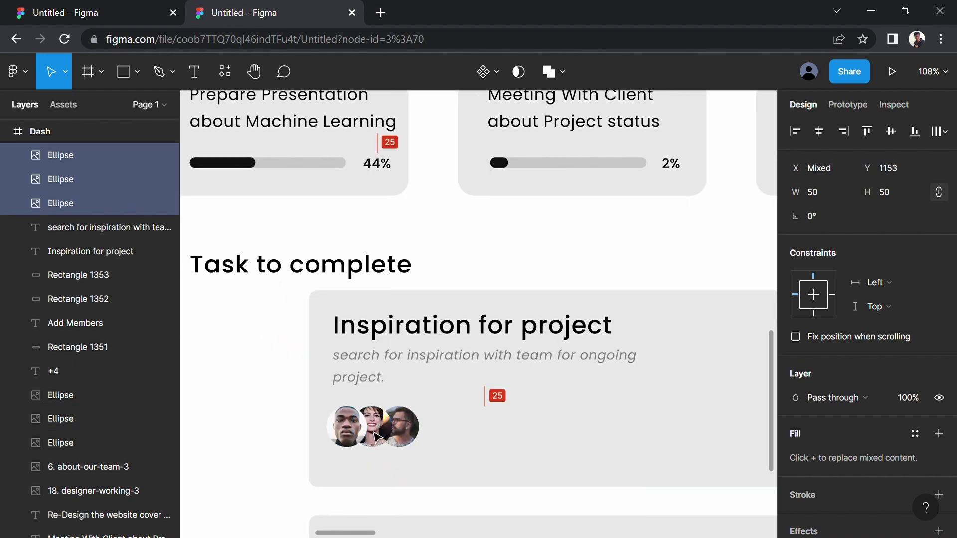
type("50")
key("Return")
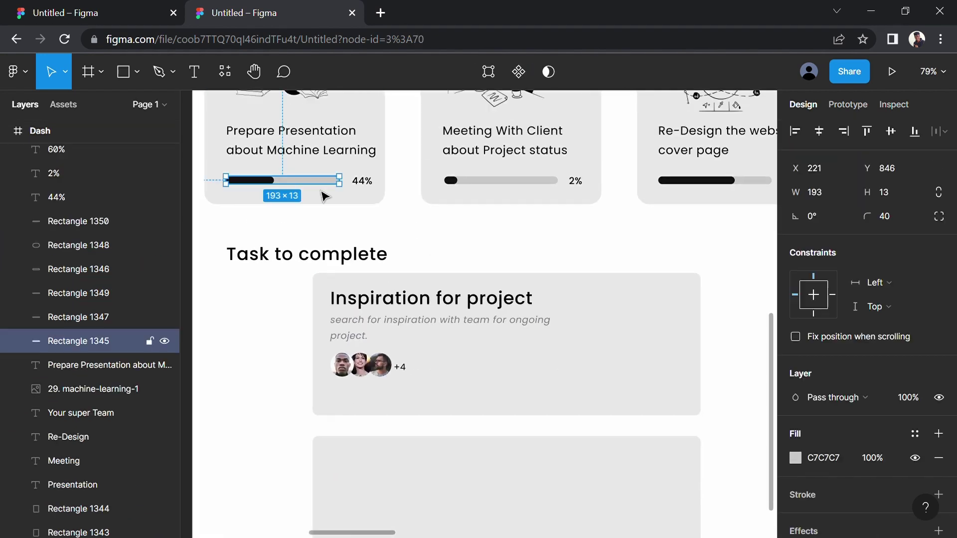
left_click_drag(275, 180, 377, 405)
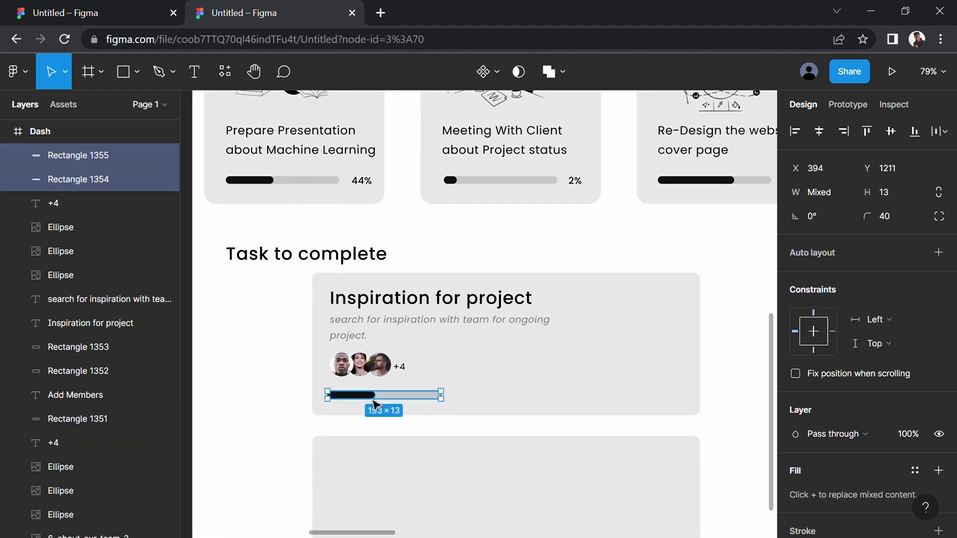
left_click_drag(643, 396, 481, 402)
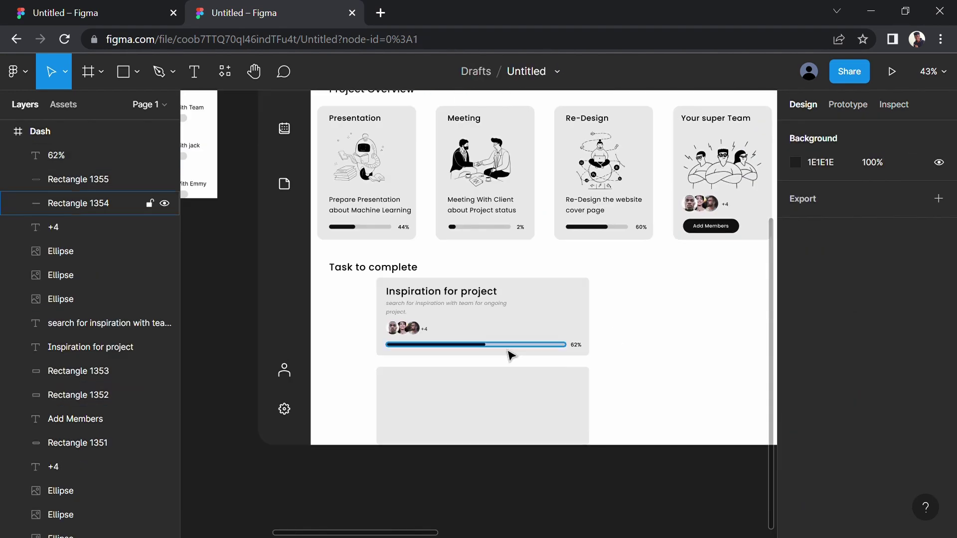
Draw a small timeline circle beside the first card and copy the description for Website Re-Design
left_click(137, 72)
left_click(107, 158)
mouse_move(307, 243)
left_mouse_down()
mouse_move(299, 233)
mouse_move(358, 280)
left_mouse_up()
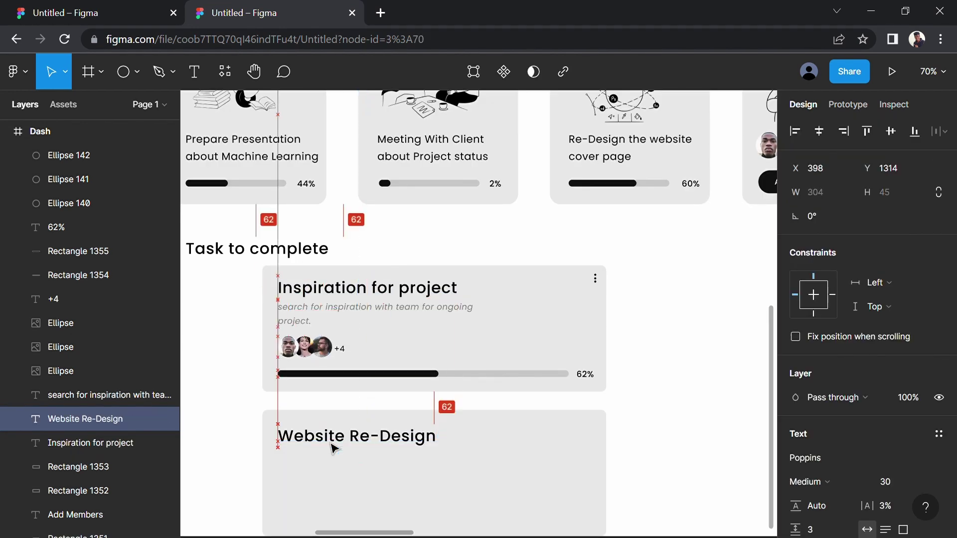
left_click_drag(347, 316, 343, 468)
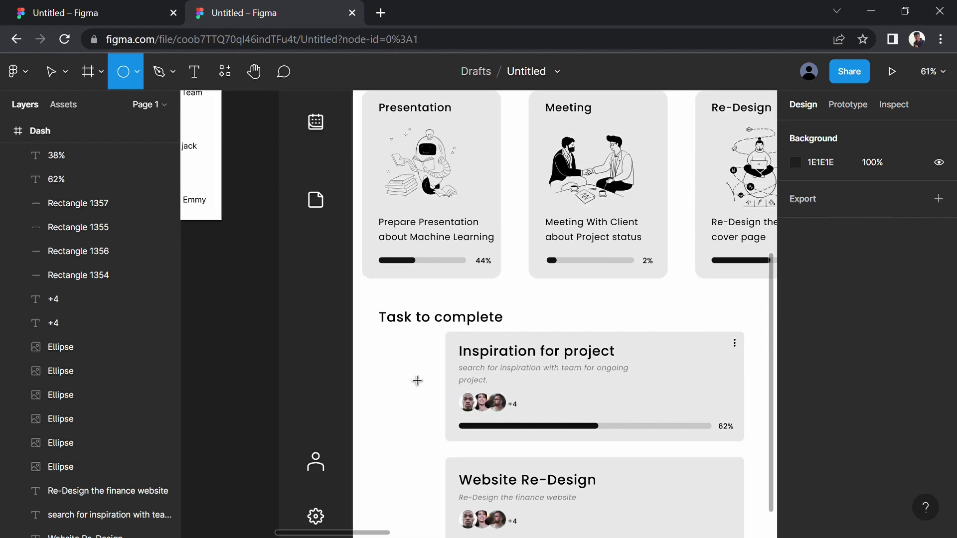
Set the timeline circle width to 40 and draw a thin connector bar to the card
left_click_drag(407, 379, 412, 379)
left_click(796, 458)
left_click(817, 191)
type("40")
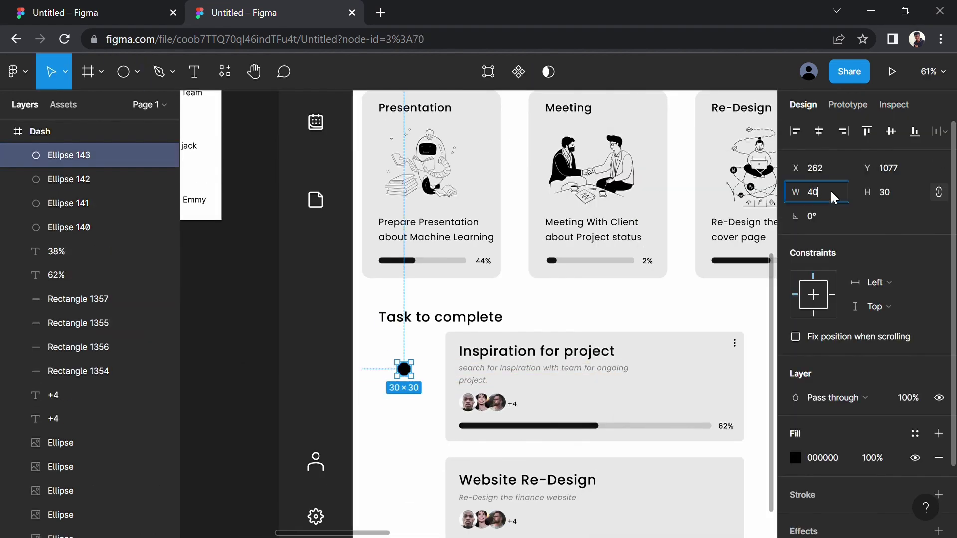
left_click(137, 71)
left_click(99, 104)
scroll(372, 353, "up", 5)
left_click_drag(360, 340, 497, 347)
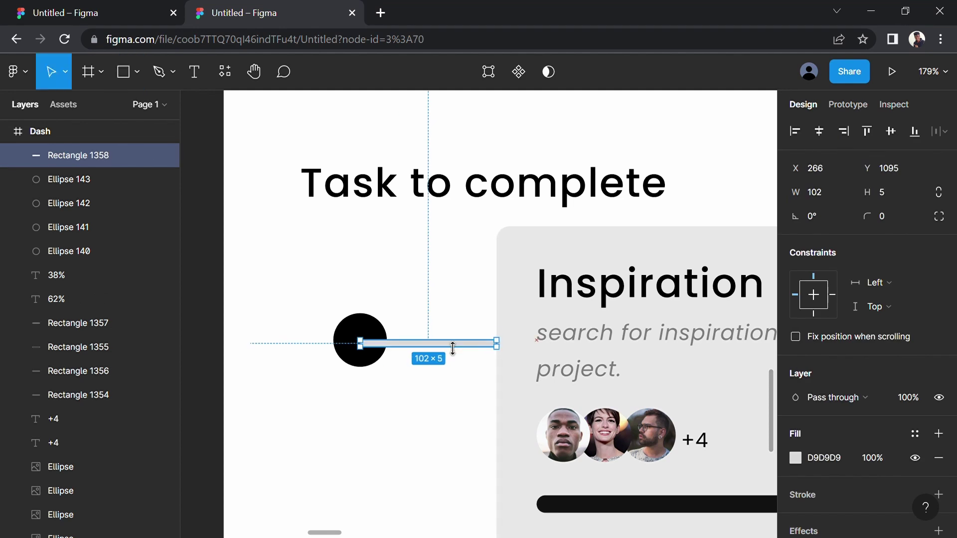
Copy the bullet and connector down to the second task card
left_click(448, 344)
scroll(498, 344, "up", 5)
scroll(491, 301, "down", 5)
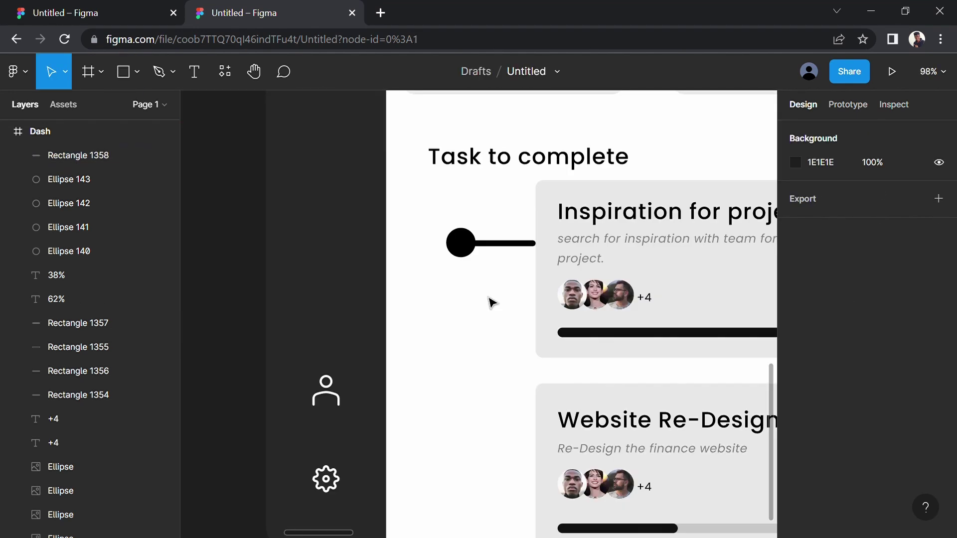
scroll(509, 243, "up", 4)
scroll(508, 243, "down", 2)
left_click(487, 284, "shift")
left_click_drag(487, 284, 487, 299)
scroll(487, 299, "down", 5)
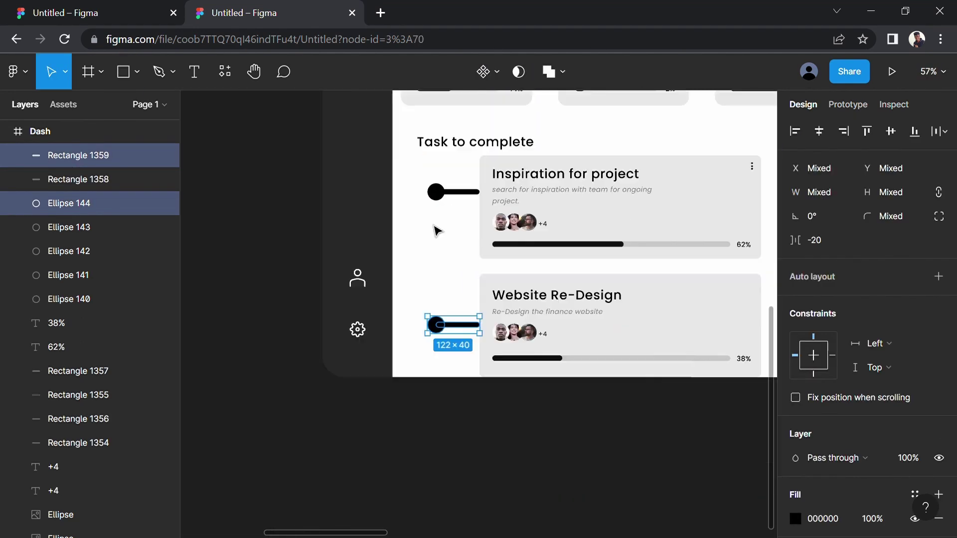
key("Escape")
Draw a vertical line through both timeline bullets
key("l")
scroll(438, 268, "up", 5)
left_click_drag(427, 248, 428, 486)
scroll(942, 398, "down", 3)
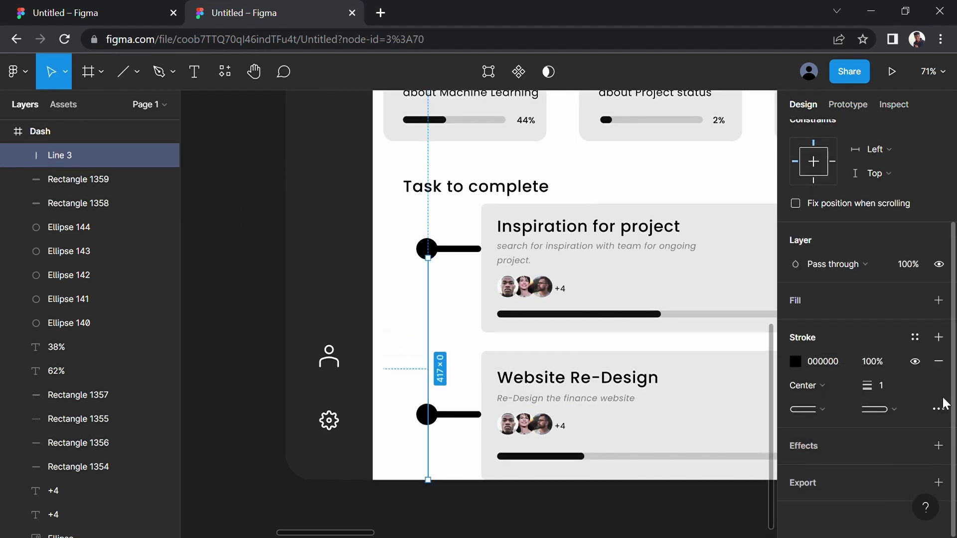
Make the vertical line dashed with round dash caps
left_click(939, 410)
left_click(740, 400)
left_click(760, 472)
left_click(256, 338)
left_click(433, 301)
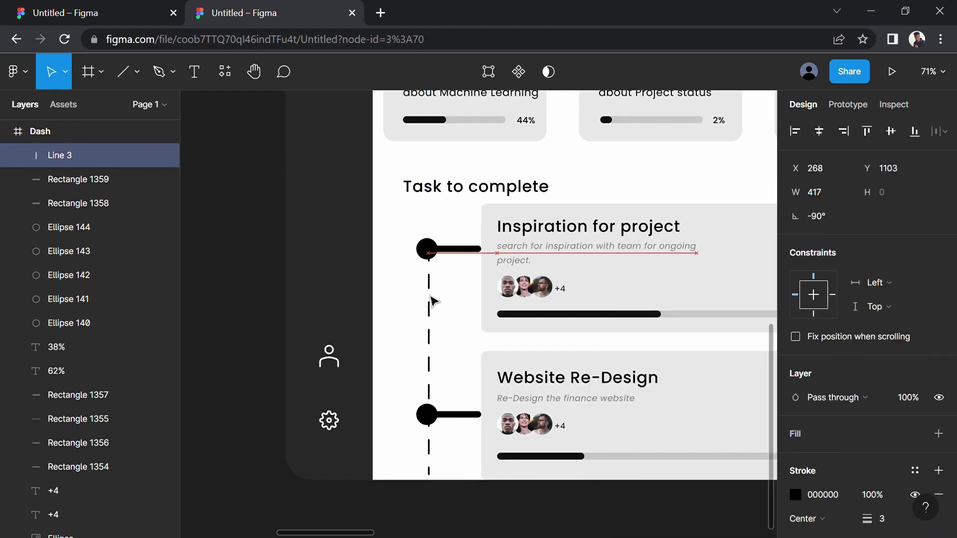
scroll(433, 301, "up", 2)
scroll(487, 519, "down", 5)
key("Escape")
scroll(510, 386, "up", 1)
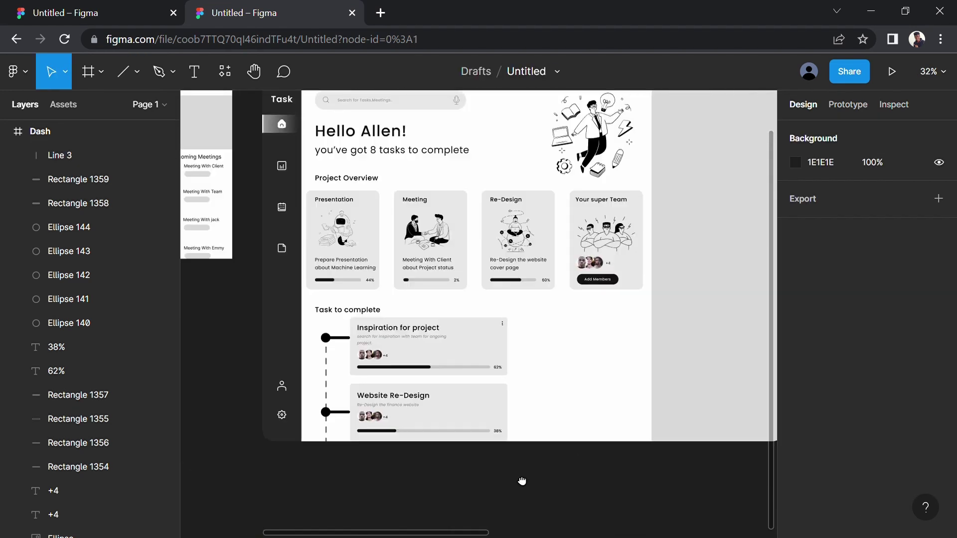
Duplicate the 'Task to complete' heading to the right and rename it 'Statistics'
left_click_drag(295, 348, 538, 355)
type("stics")
key("Escape")
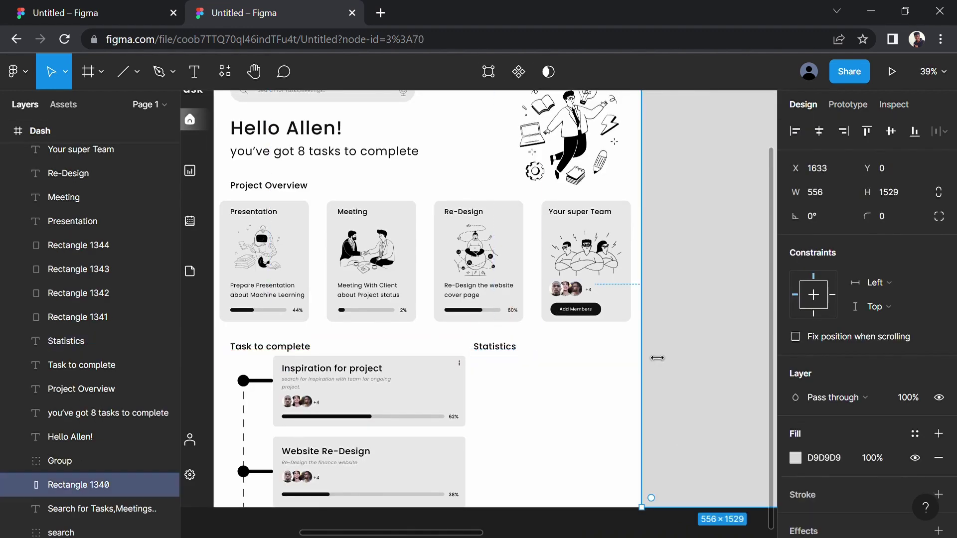
key("ctrl+shift+4")
Draw a grey card rectangle under the Statistics heading, sized to fit the column
key("r")
left_click_drag(460, 332, 617, 480)
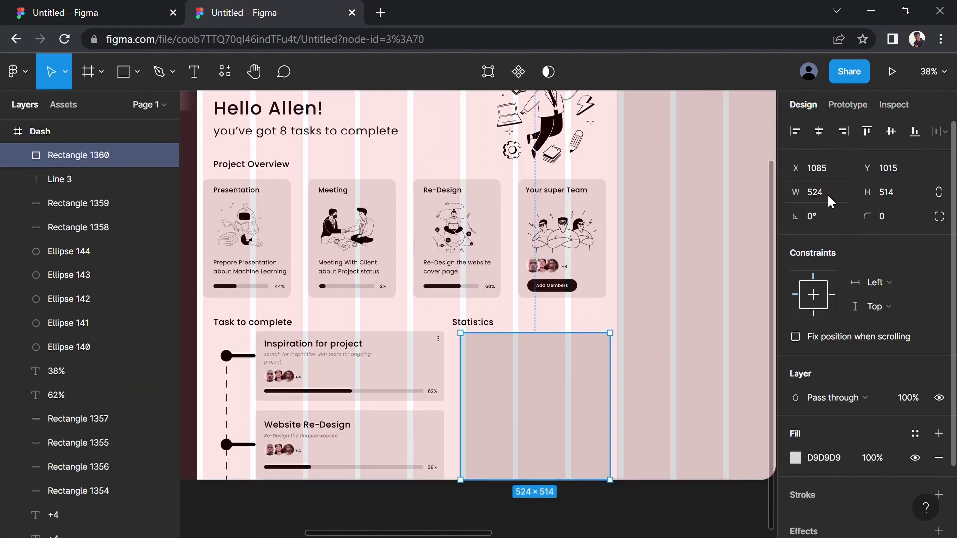
left_click_drag(569, 416, 576, 417)
left_click(487, 324)
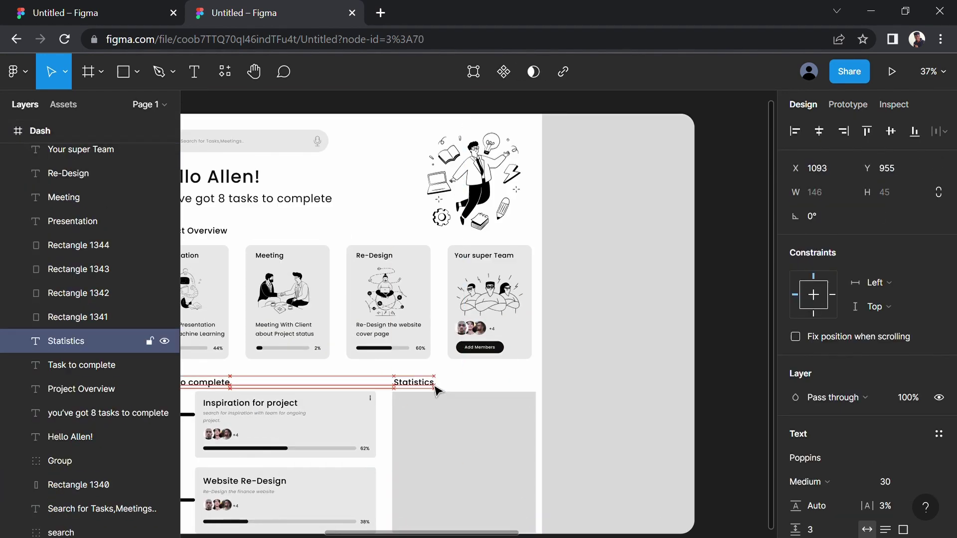
left_click(490, 457)
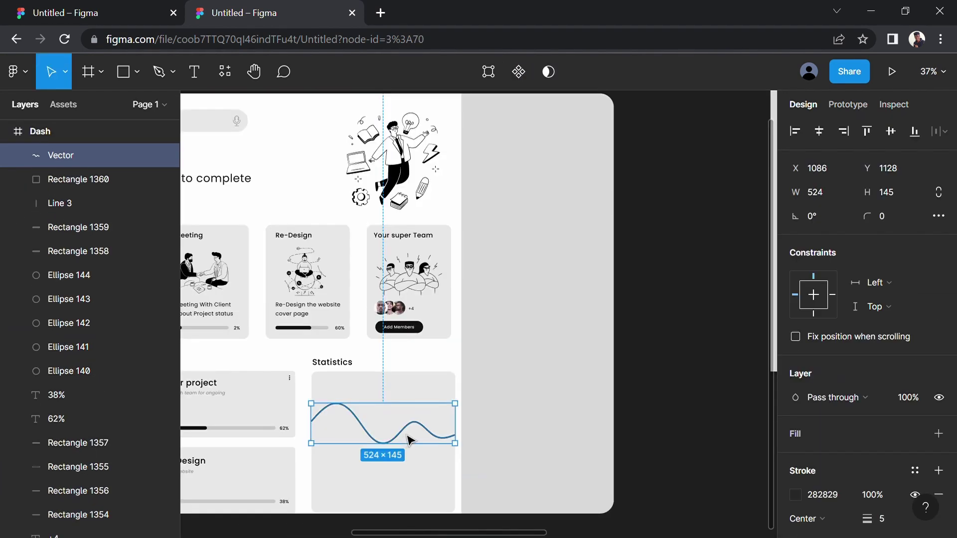
key("Escape")
Pen the curved top edge of the wave chart across the card
key("p")
scroll(507, 374, "up", 5, "ctrl")
scroll(314, 280, "up", 5, "ctrl")
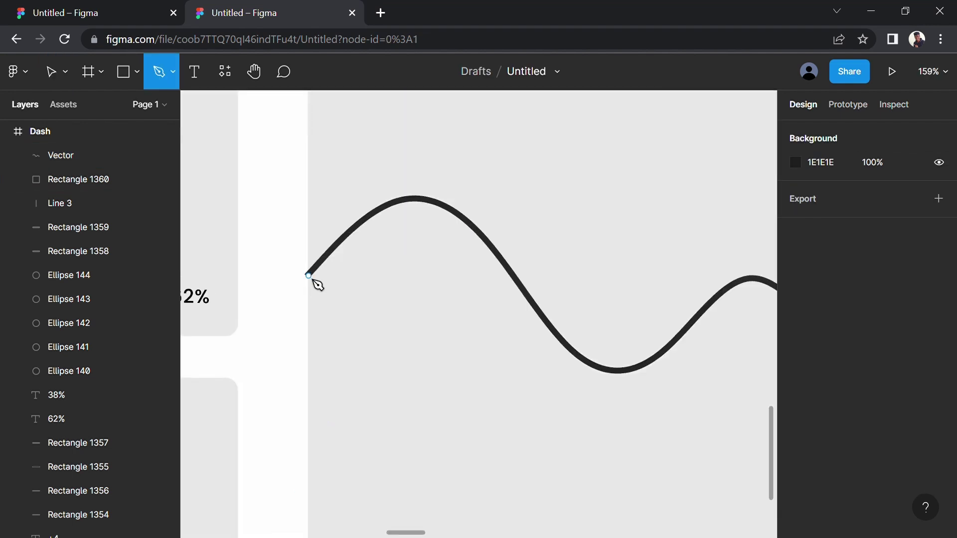
left_click_drag(308, 275, 339, 231)
left_click_drag(471, 229, 553, 328)
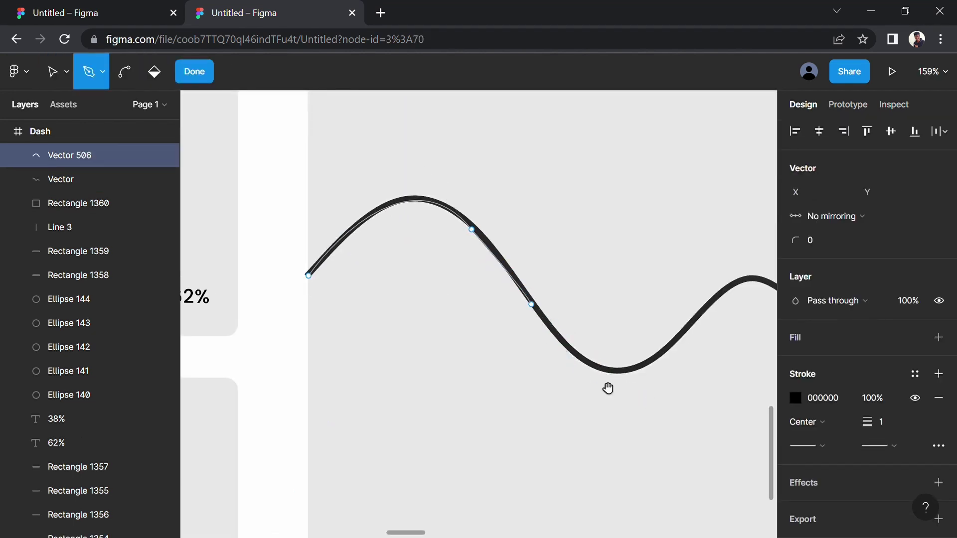
mouse_move(607, 389)
left_mouse_down()
mouse_move(549, 305)
mouse_move(576, 226)
left_mouse_up()
scroll(615, 287, "right", 5)
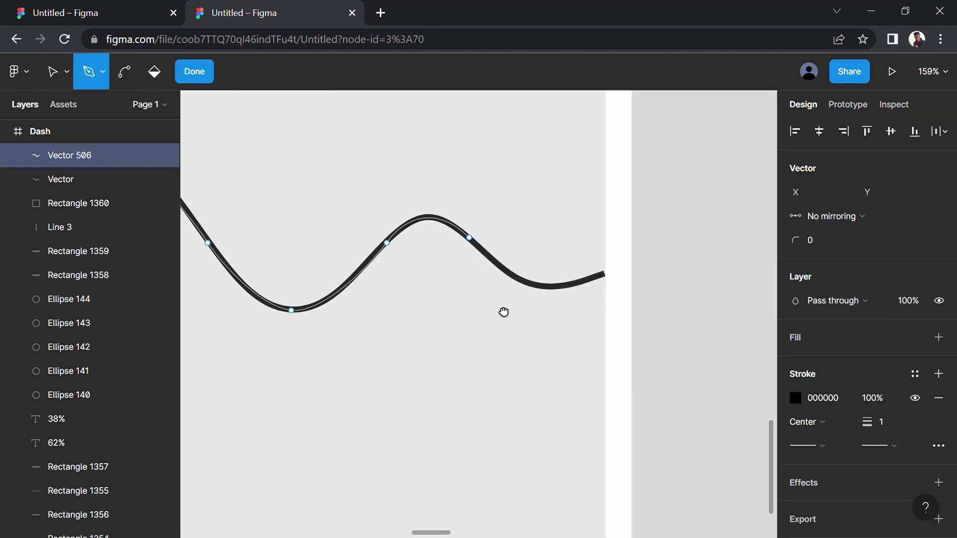
left_click(528, 284)
Close the wave path along the card bottom into a filled shape without outline
scroll(597, 282, "down", 5)
left_click(592, 361)
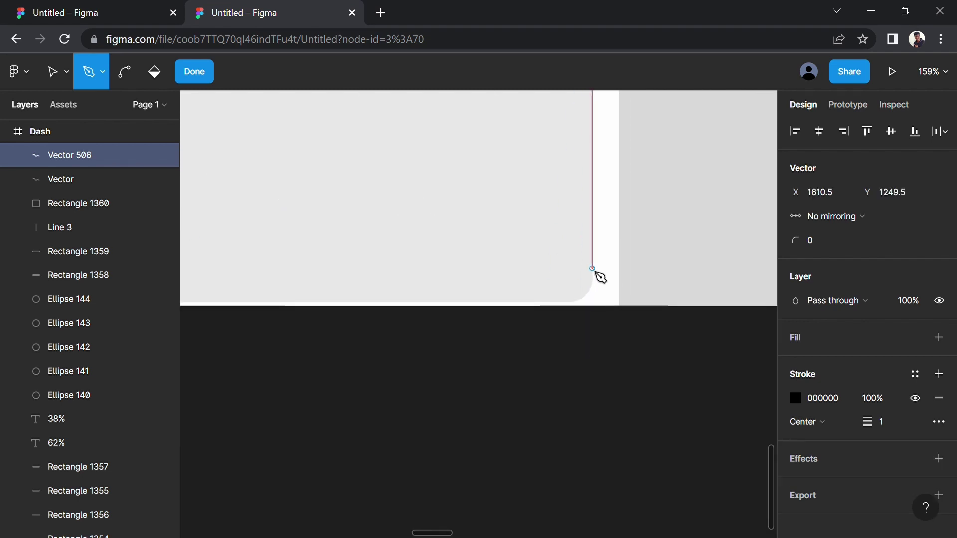
scroll(522, 307, "left", 3)
left_click(282, 321)
left_click(251, 288)
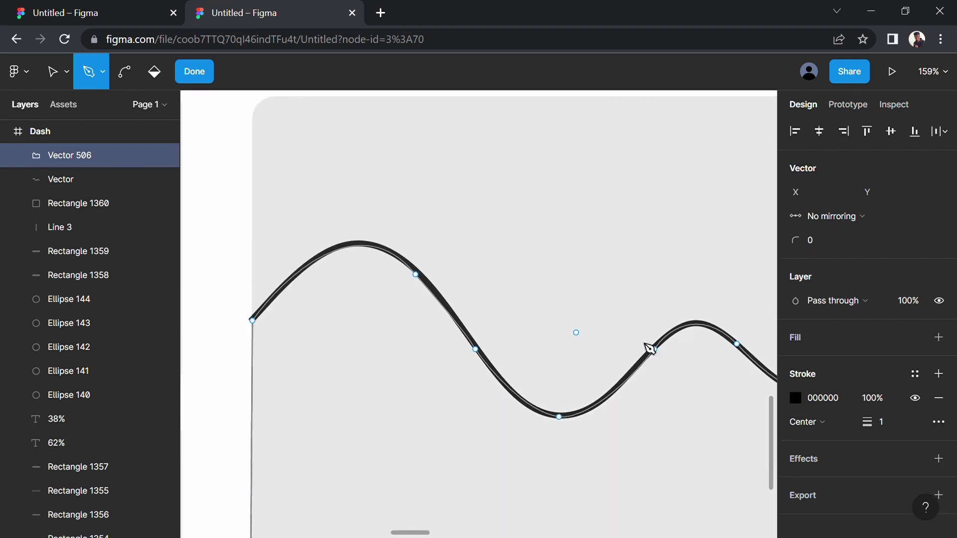
key("Escape")
Give the wave a linear gradient fading to transparent white
scroll(593, 382, "down", 5)
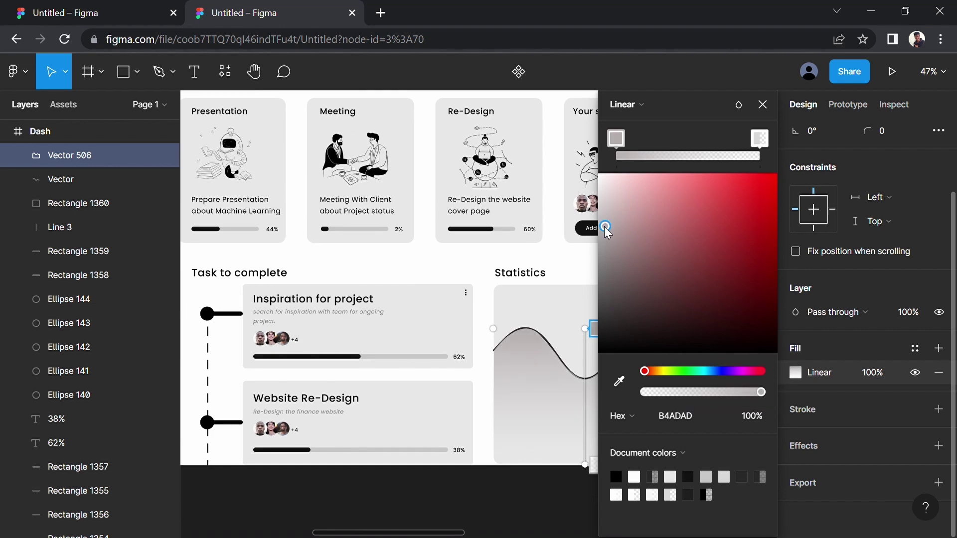
left_click_drag(598, 200, 598, 173)
scroll(502, 391, "down", 3)
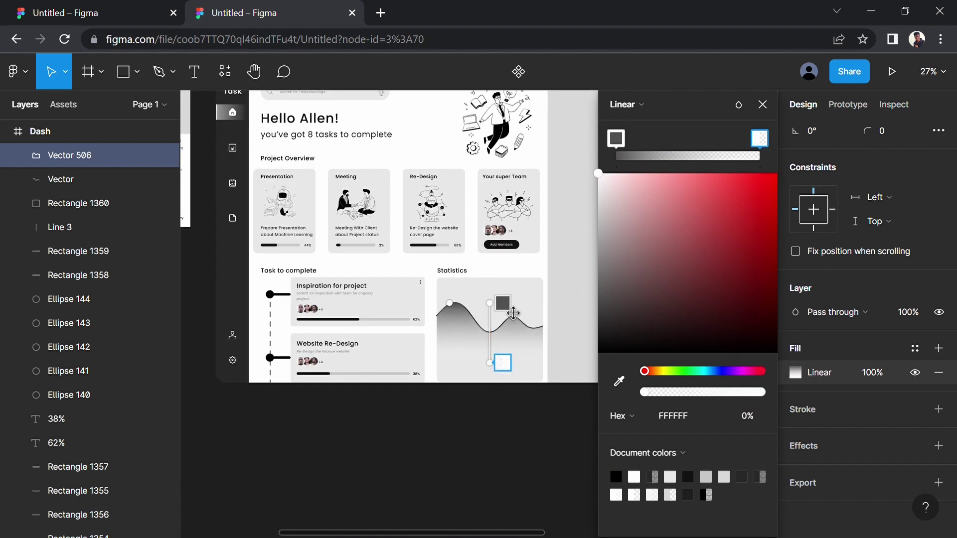
left_click(524, 416)
scroll(528, 320, "up", 3)
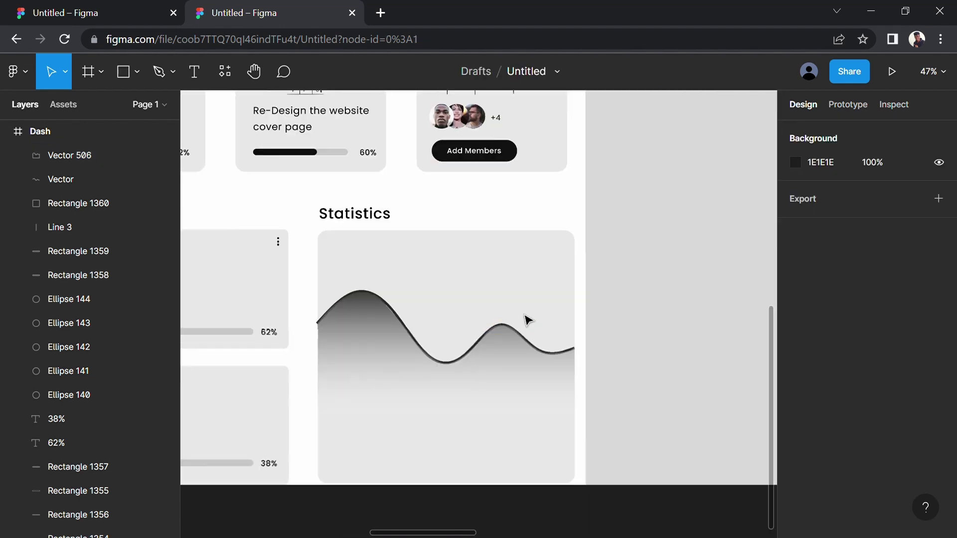
Draw a black dot marker on the wave
left_click(357, 481)
left_click(137, 71)
left_click(135, 160)
mouse_move(425, 346)
left_mouse_down()
mouse_move(452, 372)
mouse_move(439, 454)
left_mouse_up()
Add a dashed drop line under the marker dot
key("l")
left_click(938, 408)
left_click(718, 395)
left_click(471, 412)
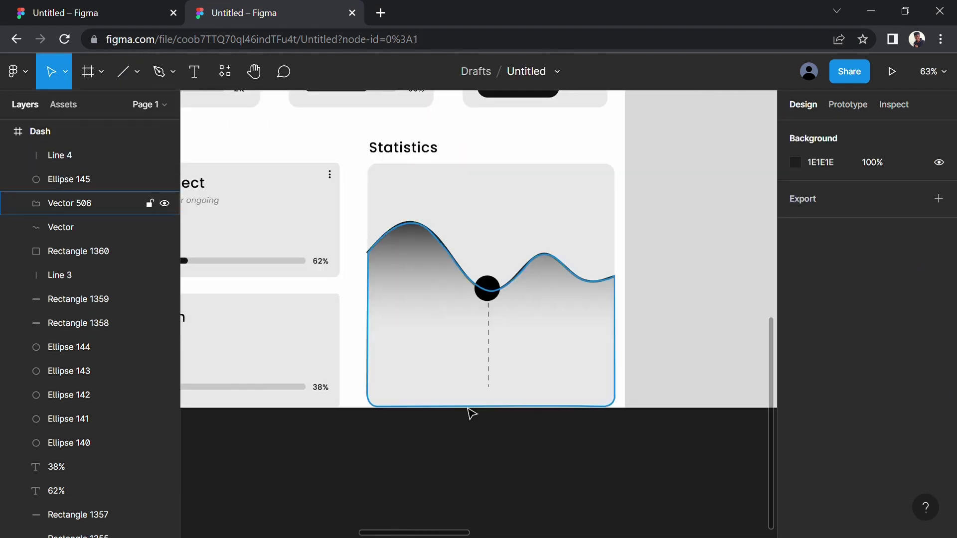
Add a Mon label at the chart's bottom-left in Regular weight, size 14
scroll(439, 400, "up", 3)
key("t")
left_click(343, 403)
type("Mon")
left_click(885, 482)
left_click(898, 316)
left_click(807, 481)
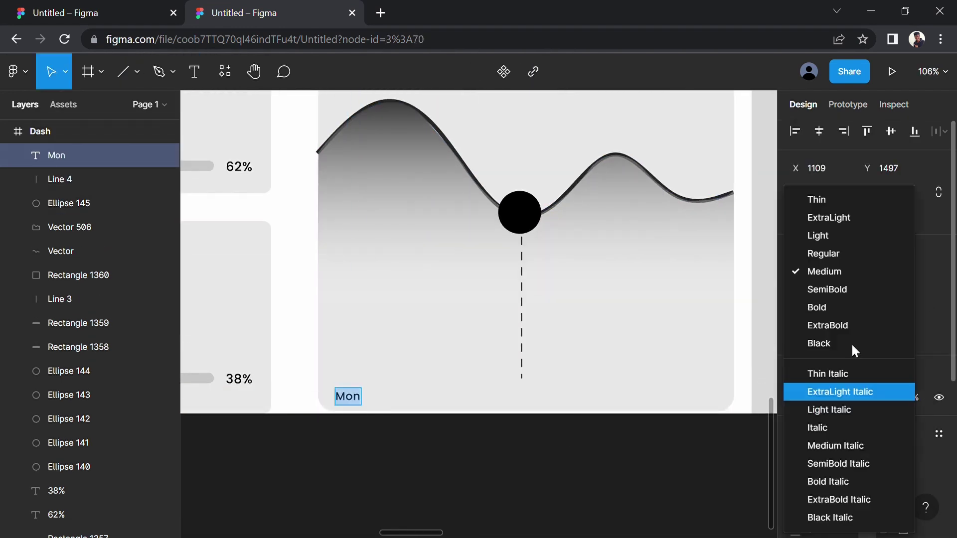
left_click(822, 252)
Repeat the Mon label across to create the five Mon–Fri day labels
key("Escape")
left_click_drag(356, 407, 421, 406)
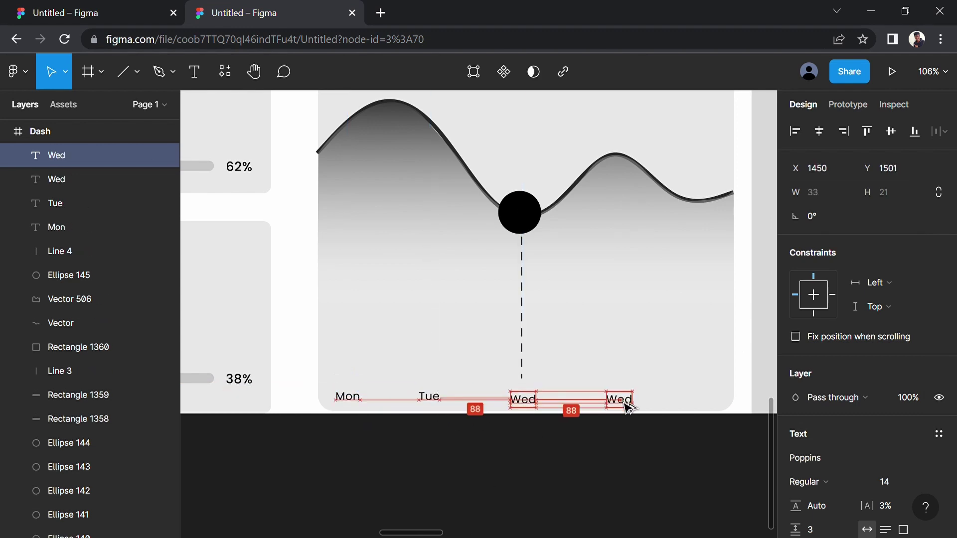
mouse_move(326, 389)
left_mouse_down()
mouse_move(457, 411)
mouse_move(713, 407)
left_mouse_up()
left_click(582, 445)
key("shift+1")
scroll(532, 496, "down", 2)
Move the notification_active bell icon into the right sidebar
left_click(665, 309)
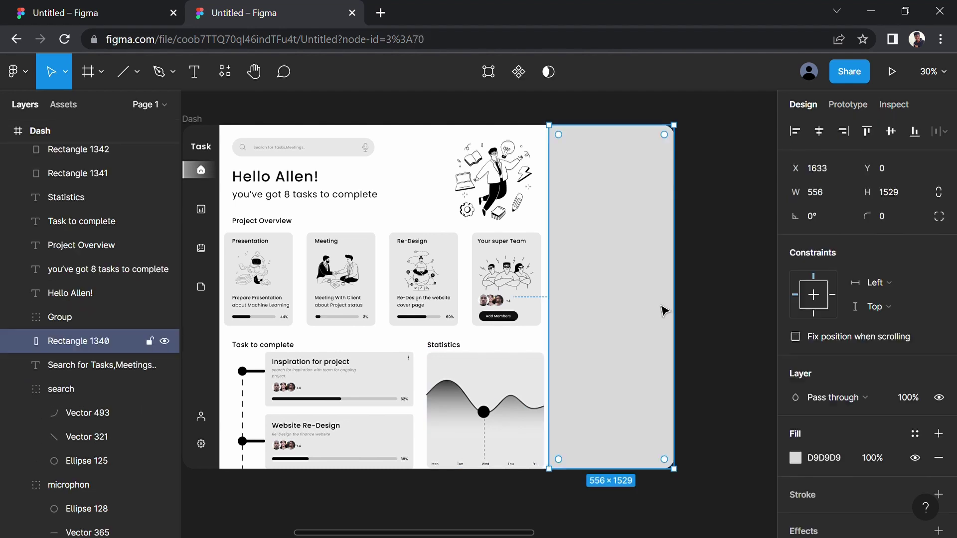
scroll(665, 310, "right", 3)
scroll(496, 224, "down", 2)
left_click(492, 216)
left_click_drag(498, 225, 532, 267)
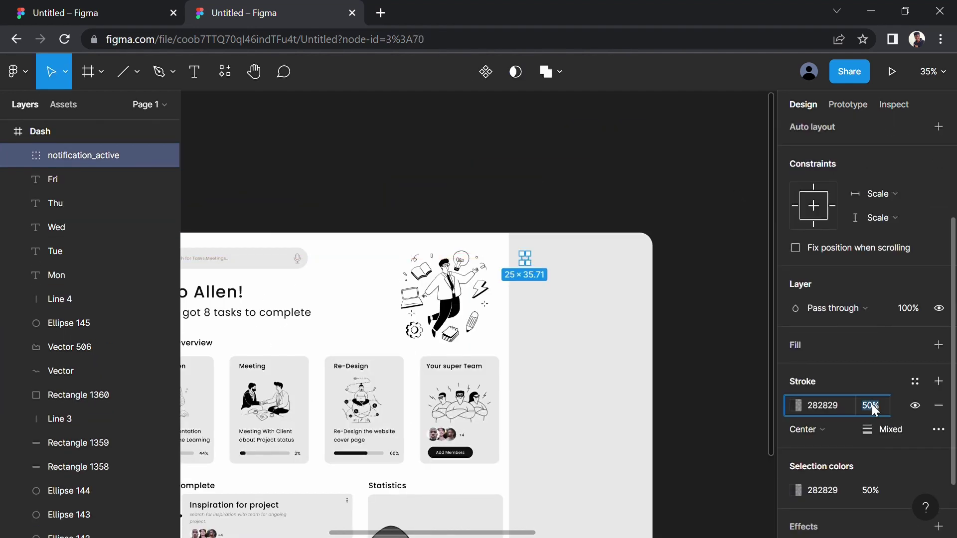
left_click(652, 195)
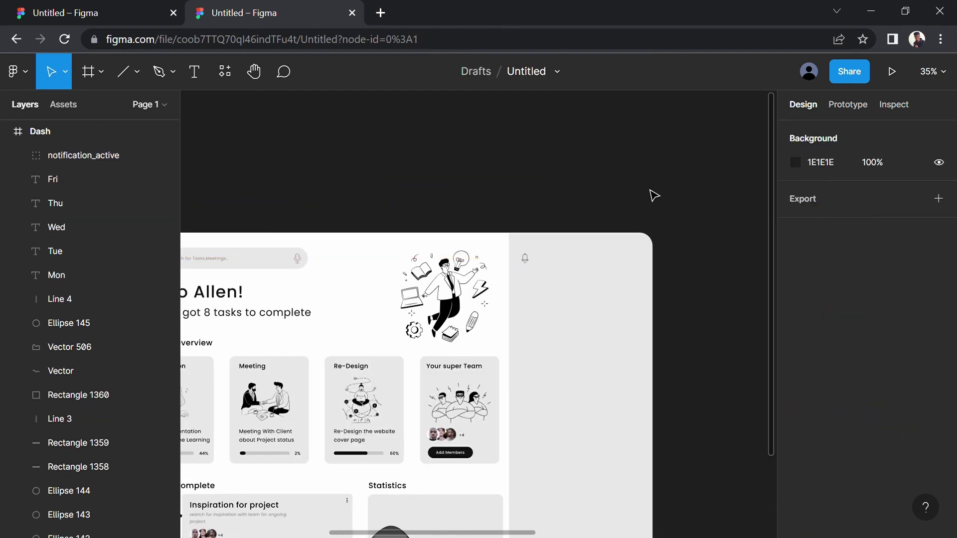
Place the 50×50 avatar photo at the sidebar's top-right
right_click(559, 132)
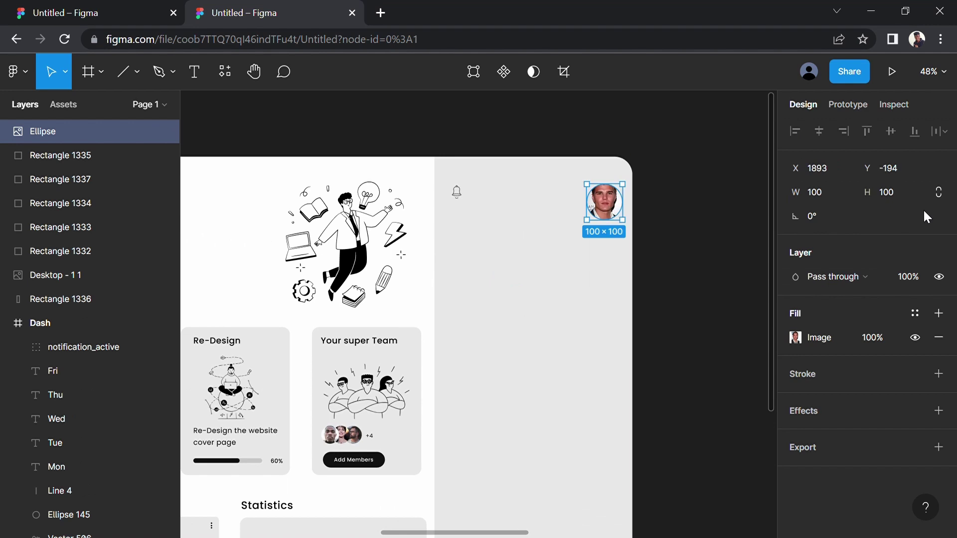
scroll(588, 202, "up", 2)
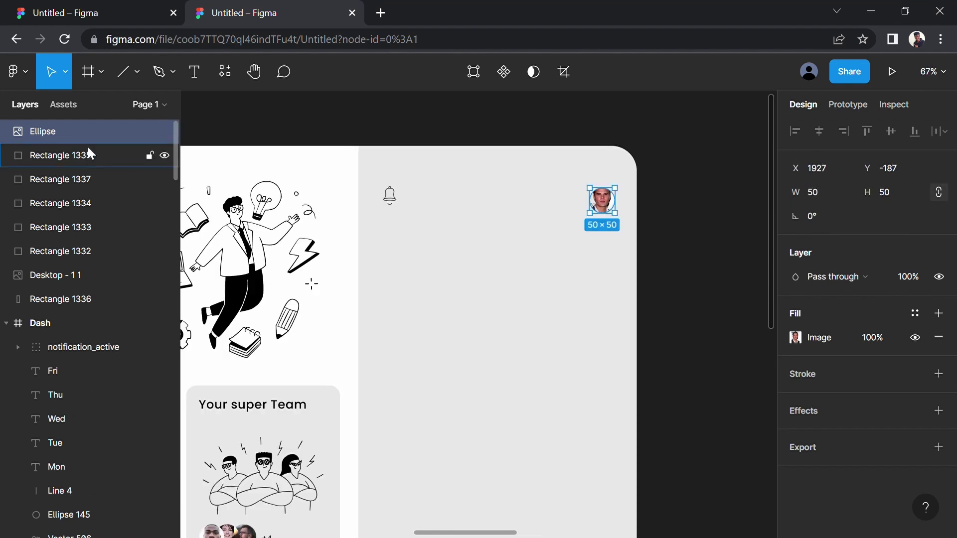
left_click_drag(602, 199, 605, 194)
Add the user's name beside the avatar in SemiBold, colour 121212
key("t")
left_click(532, 131)
type("Allen Anderson")
key("Escape")
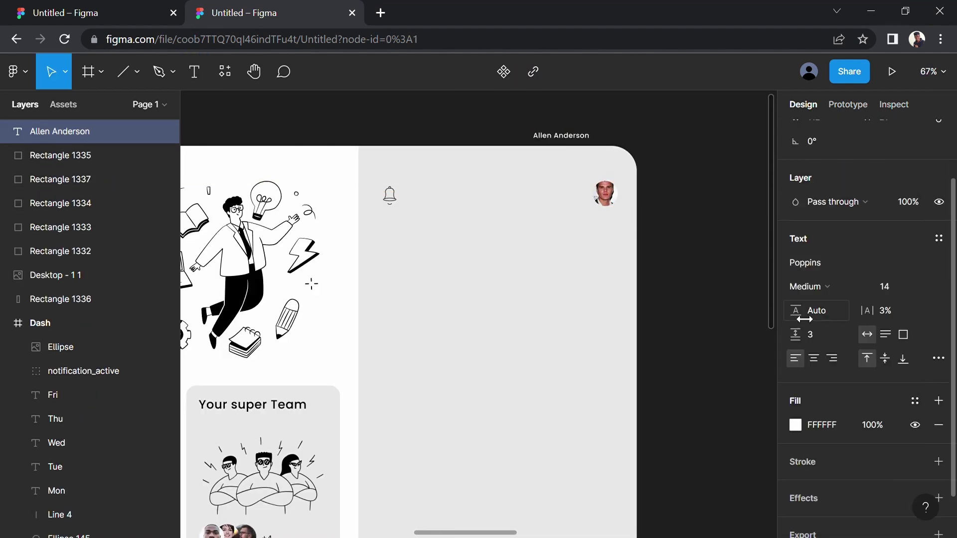
left_click(795, 425)
type("121212")
left_click_drag(560, 135, 559, 193)
left_click(810, 287)
left_click(529, 204)
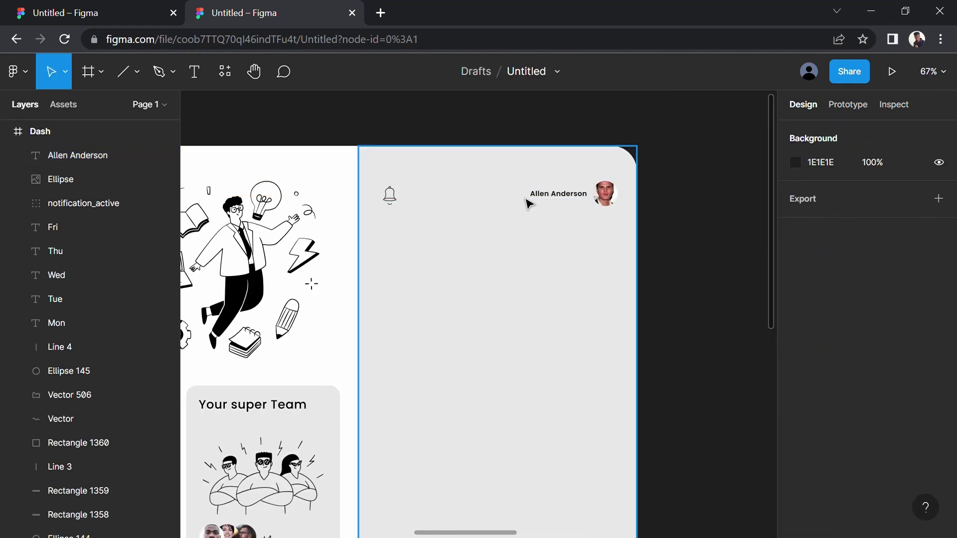
Pen a closed downward triangle for the dropdown arrow
left_click(160, 71)
scroll(552, 216, "up", 5)
left_click(455, 269)
left_click(506, 269)
left_click(479, 295)
left_click(453, 269)
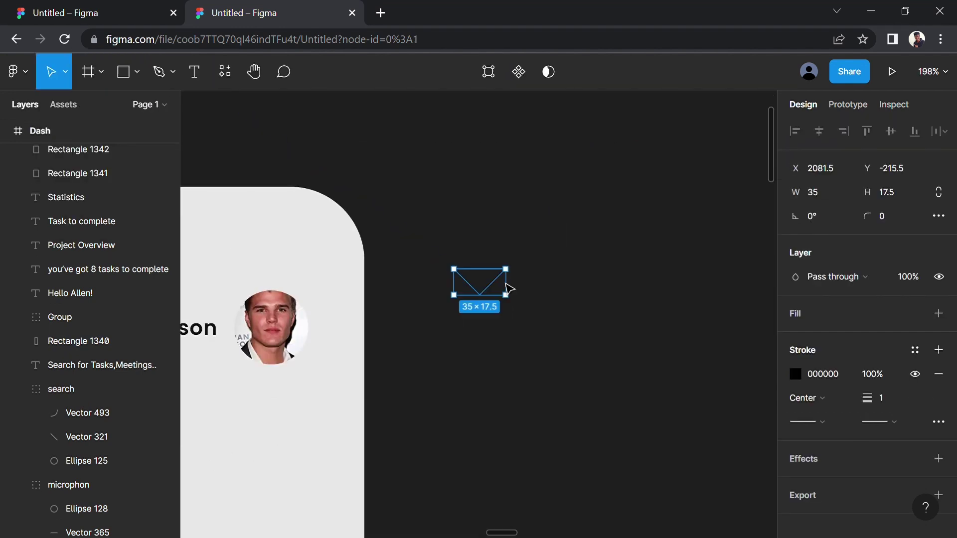
key("Return")
Fill the arrow 121212 and shrink it to 22×12 beside the name
scroll(449, 269, "up", 10)
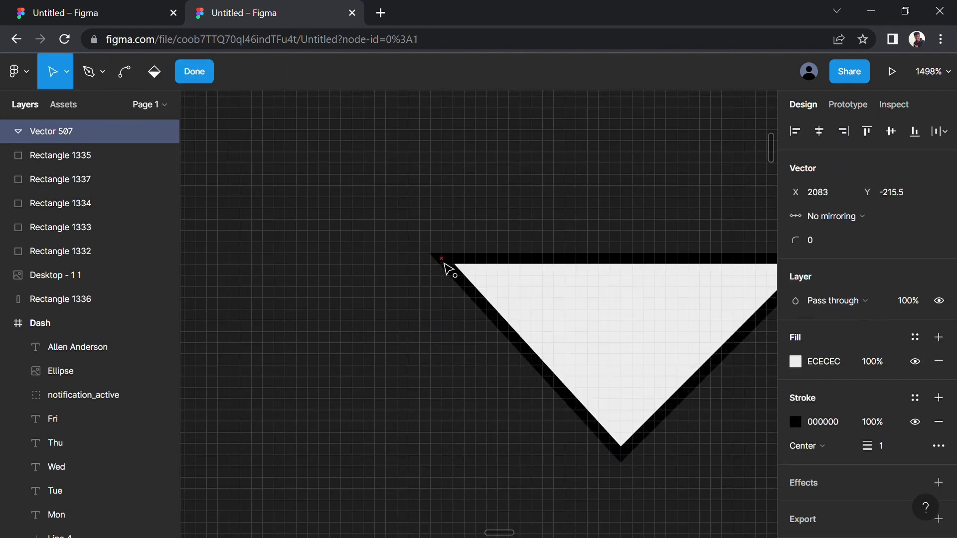
left_click(795, 361)
type("121212")
key("Escape")
left_click_drag(379, 478, 394, 466)
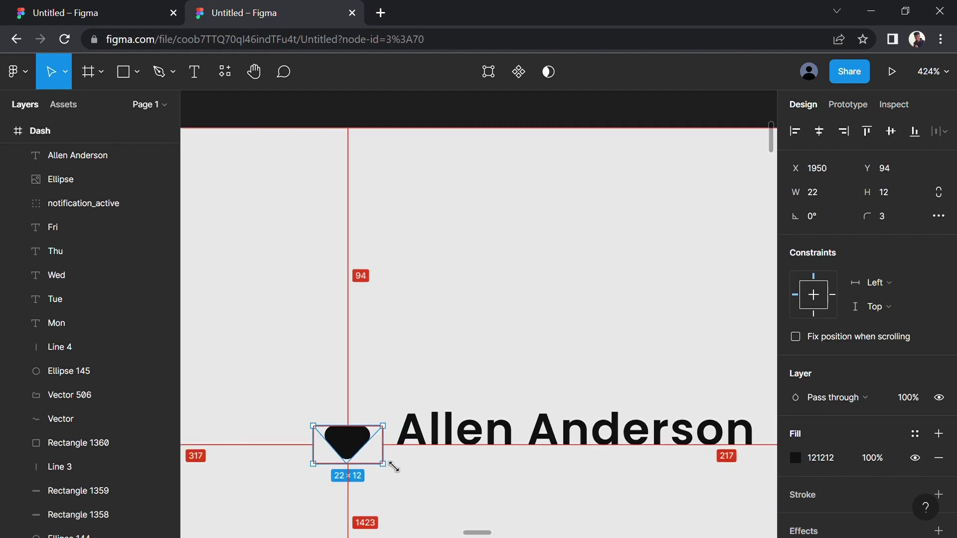
scroll(358, 454, "down", 5)
left_click(410, 380)
left_click(618, 314)
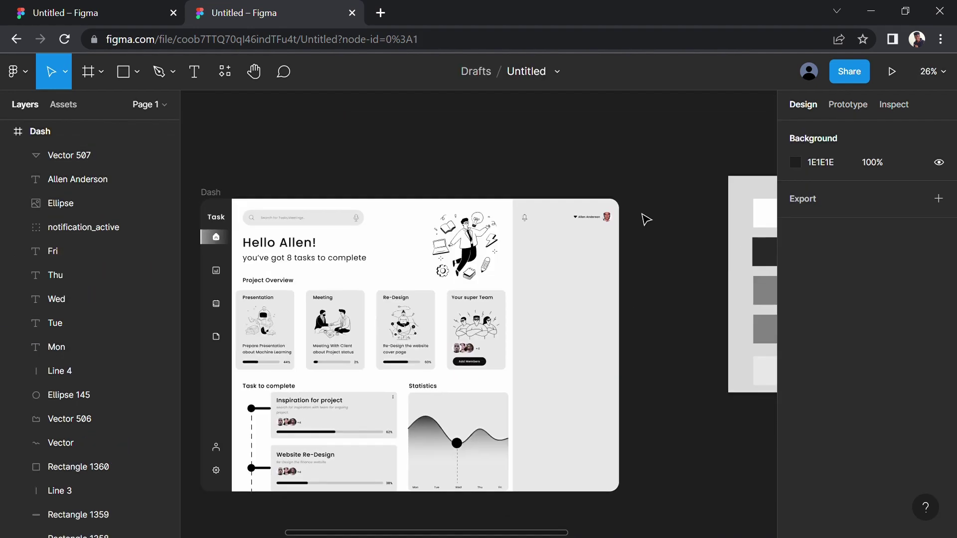
scroll(644, 216, "down", 2)
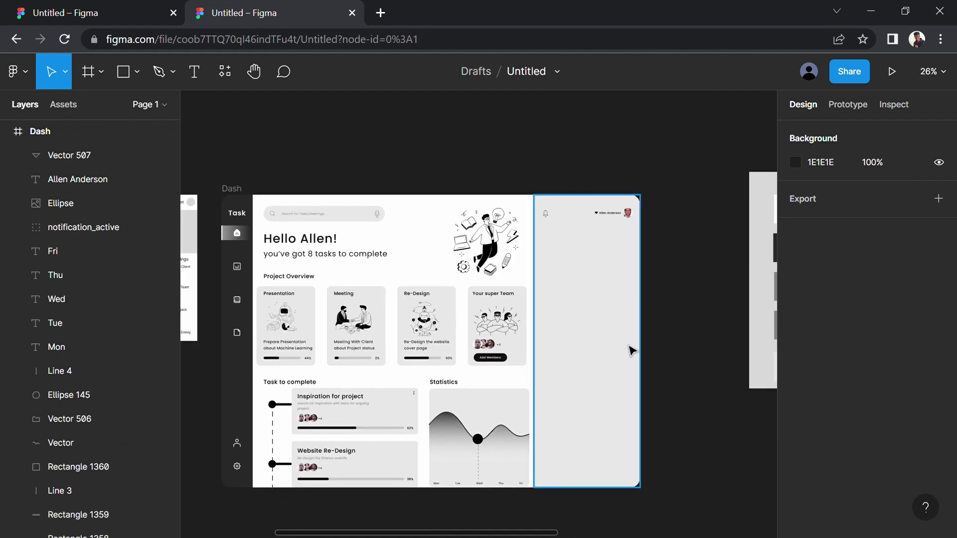
Style the 'May 12,2021' date text at size 32 and adjust its colour
double_click(673, 252)
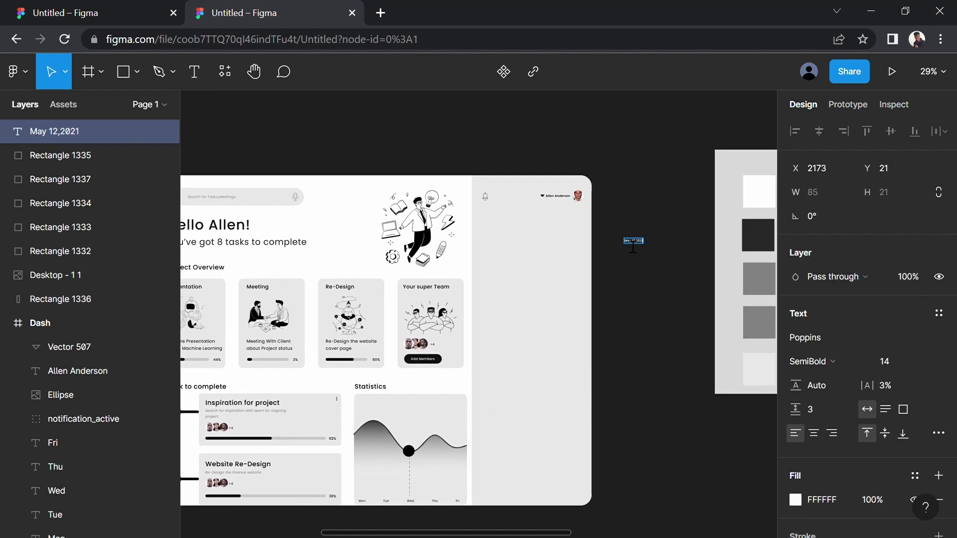
scroll(867, 299, "down", 3)
left_click(885, 234)
left_click(901, 305)
left_click(796, 373)
left_click(698, 406)
left_click(504, 205)
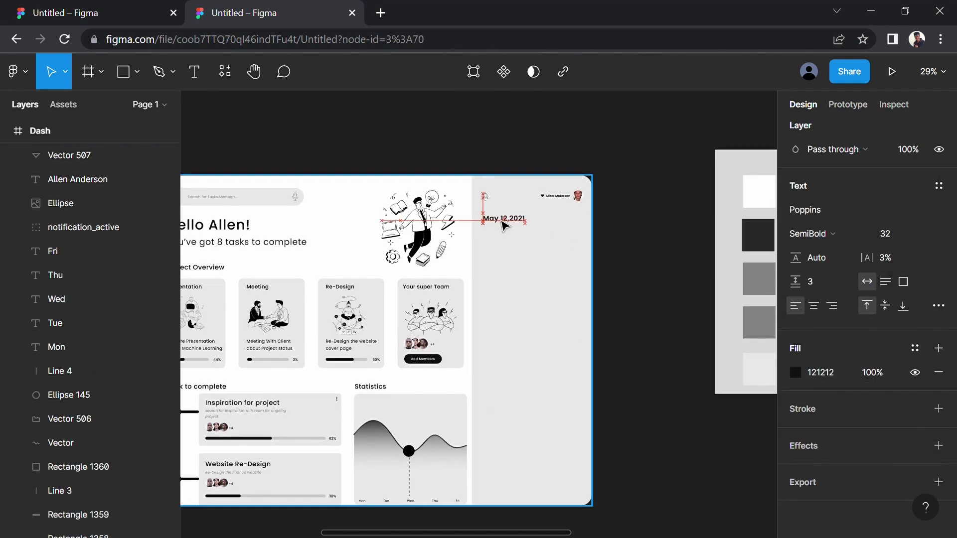
Try nudging the dropdown arrow closer to the name, then undo it
left_click(558, 196)
left_click(897, 234)
scroll(503, 202, "up", 3)
left_click(496, 194)
left_click_drag(504, 202, 487, 205)
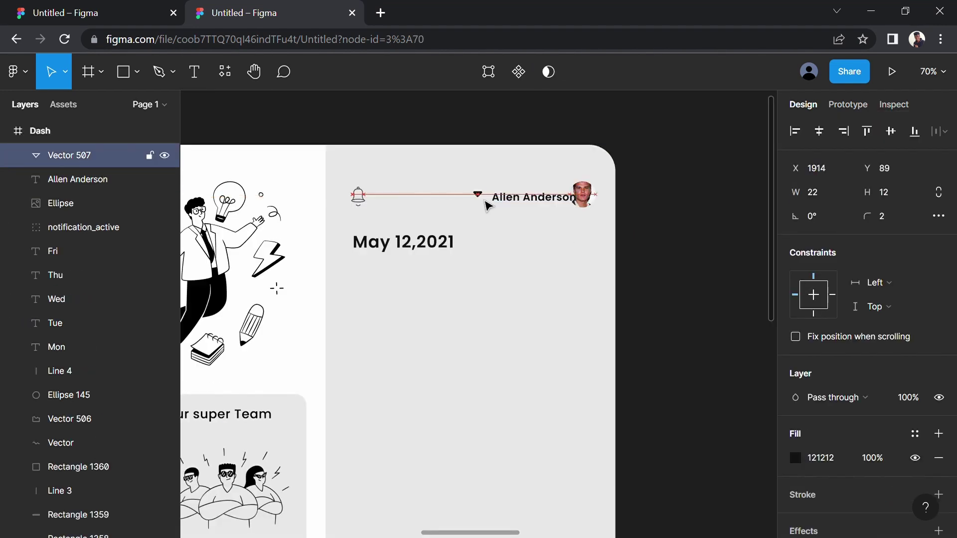
left_click(513, 207)
key("ctrl+z")
Add a Regular-weight Today label and a Medium-weight '10' date number
scroll(653, 241, "down", 3)
key("t")
left_click(492, 313)
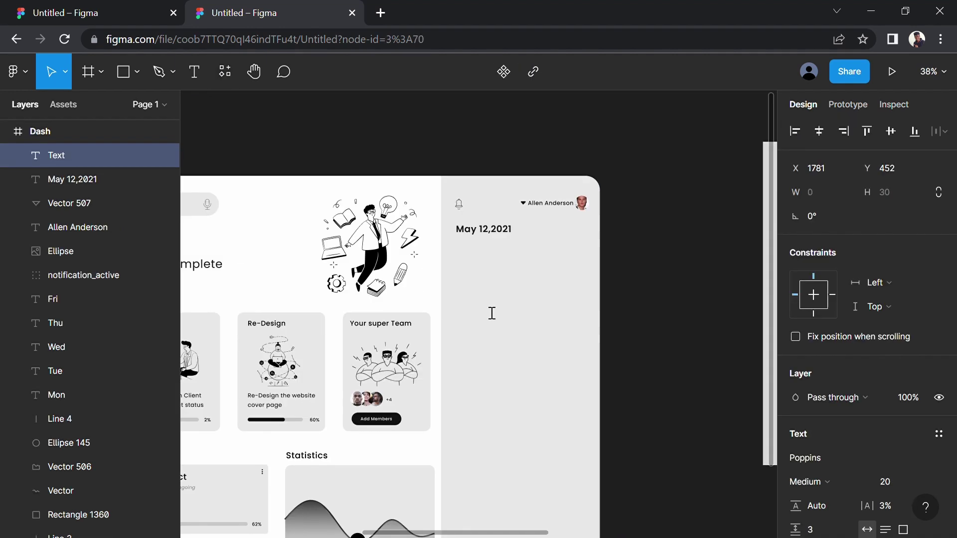
type("Today")
left_click(807, 481)
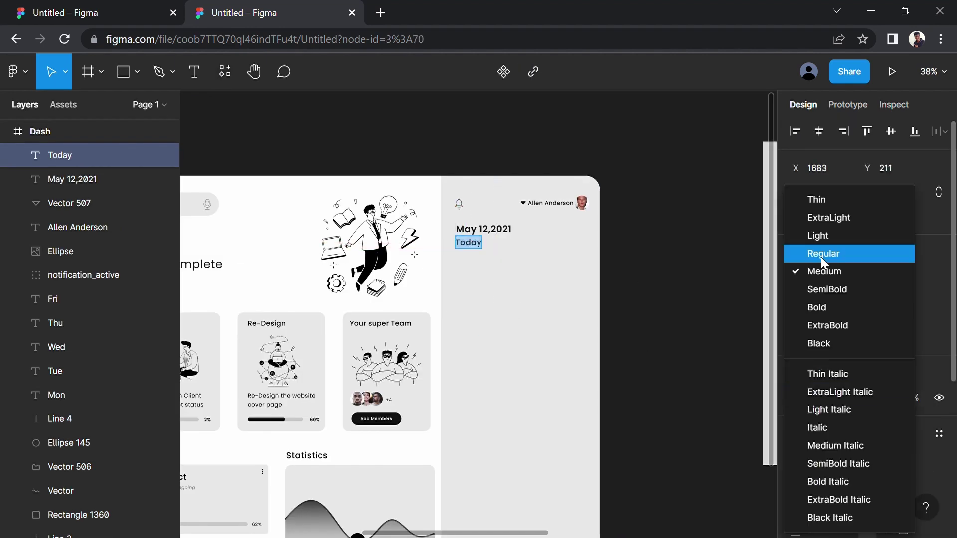
left_click(808, 250)
type("10")
left_click(808, 482)
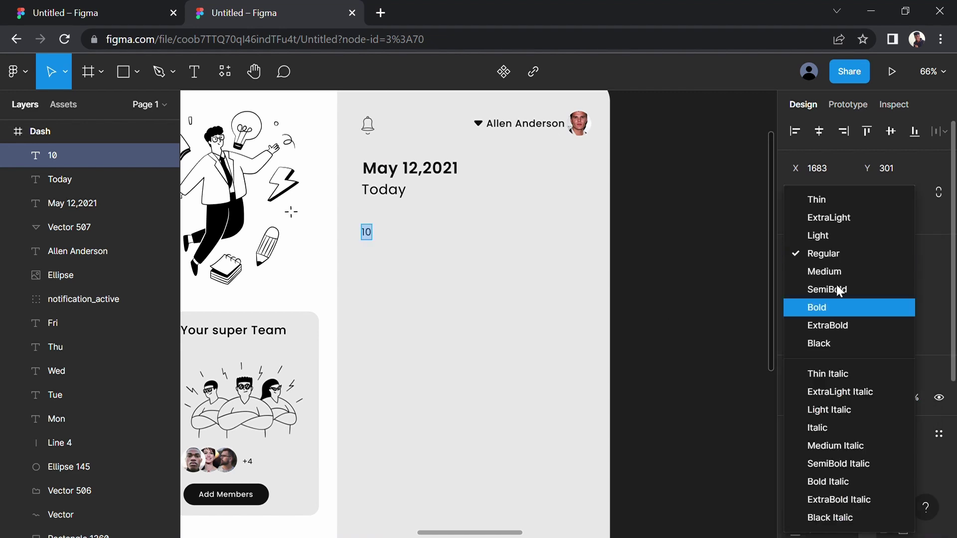
left_click(818, 269)
type("15")
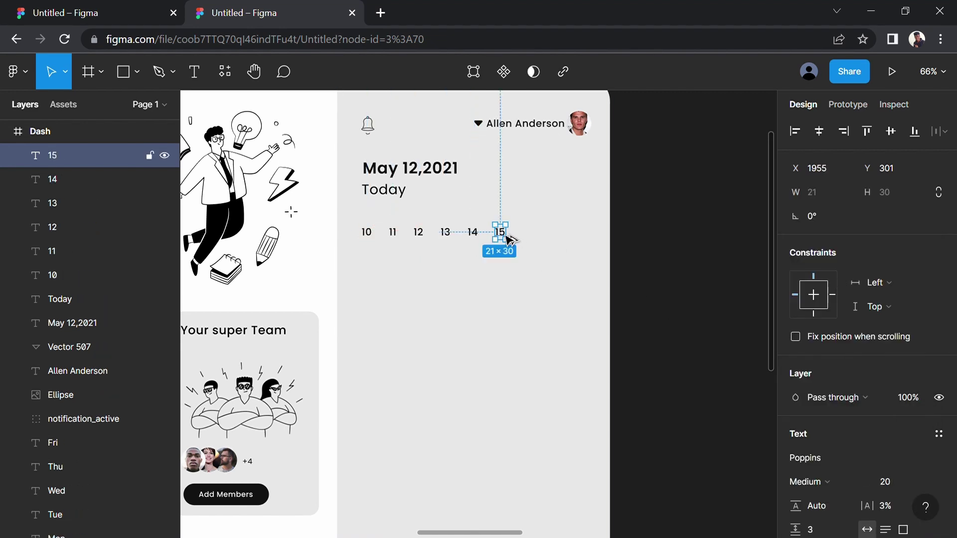
Arrange and select the date number row 10 to 16
left_click_drag(548, 246, 474, 241)
mouse_move(359, 222)
left_mouse_down()
mouse_move(577, 234)
mouse_move(349, 241)
left_mouse_up()
left_click(671, 236)
scroll(671, 236, "down", 5)
scroll(671, 236, "up", 5)
left_click(652, 229)
scroll(652, 228, "down", 1)
Add the first weekday labels below the numbers at size 16, starting Mon and Tue
key("t")
left_click(433, 303)
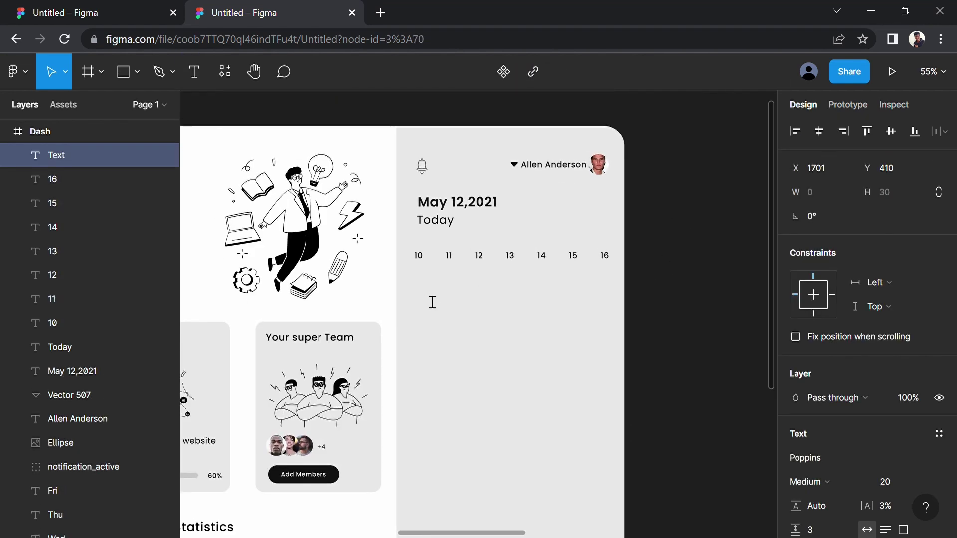
type("Mon")
left_click(810, 481)
left_click(822, 269)
double_click(885, 482)
type("16")
key("Return")
scroll(412, 299, "up", 4)
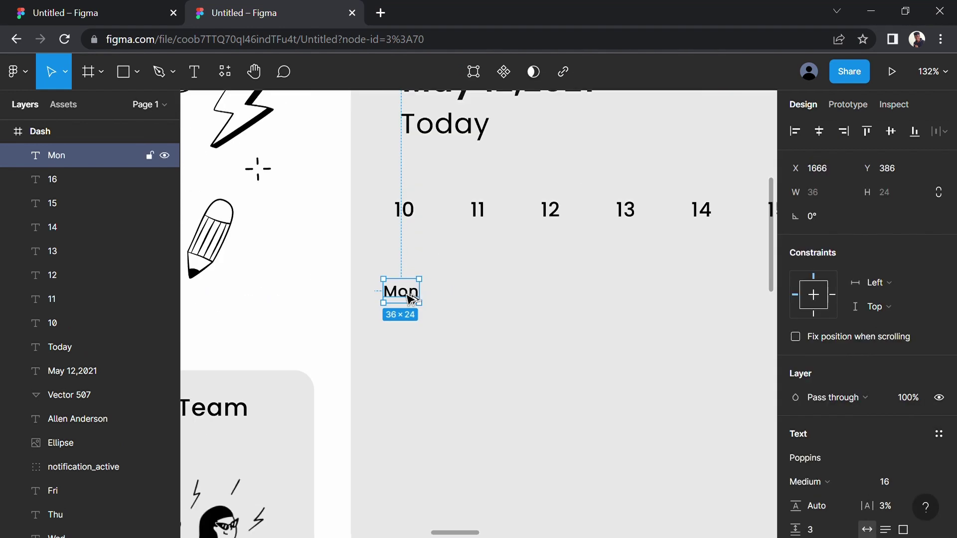
type("Tue")
key("Escape")
Copy the day labels across under each date, renaming them through wed to sun
mouse_move(478, 335)
left_mouse_down()
mouse_move(561, 362)
mouse_move(638, 362)
left_mouse_up()
key("BackSpace")
type("wed")
key("Escape")
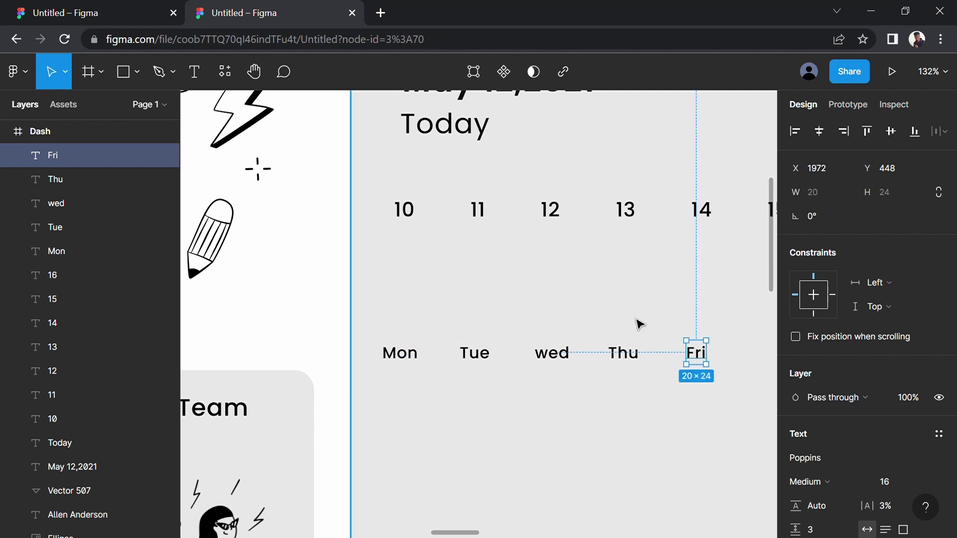
mouse_move(697, 353)
left_mouse_down()
mouse_move(494, 356)
mouse_move(568, 360)
left_mouse_up()
type("sun")
key("shift+1")
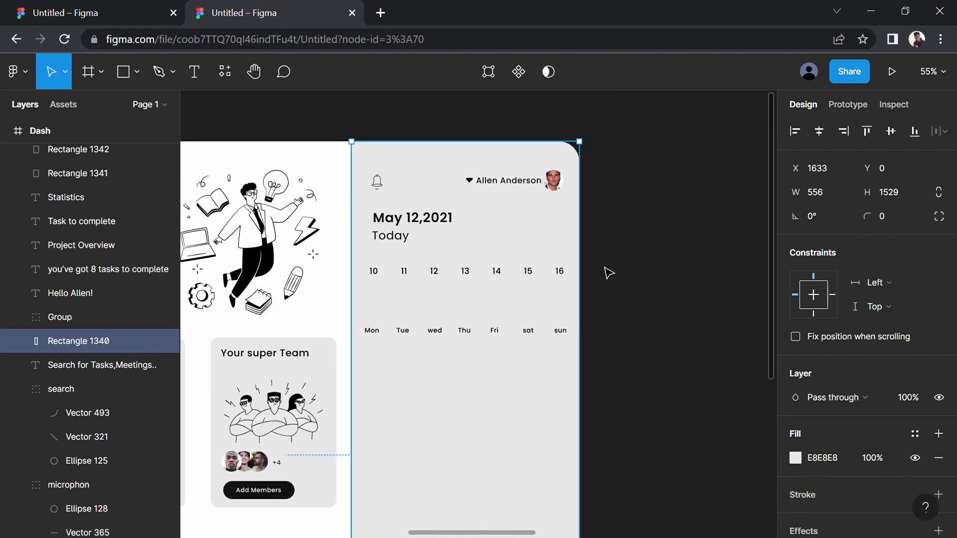
left_click_drag(359, 319, 566, 340)
Draw a rounded pill behind 12 and wed, filled 000000
scroll(566, 340, "up", 5)
key("r")
left_click_drag(434, 234, 493, 380)
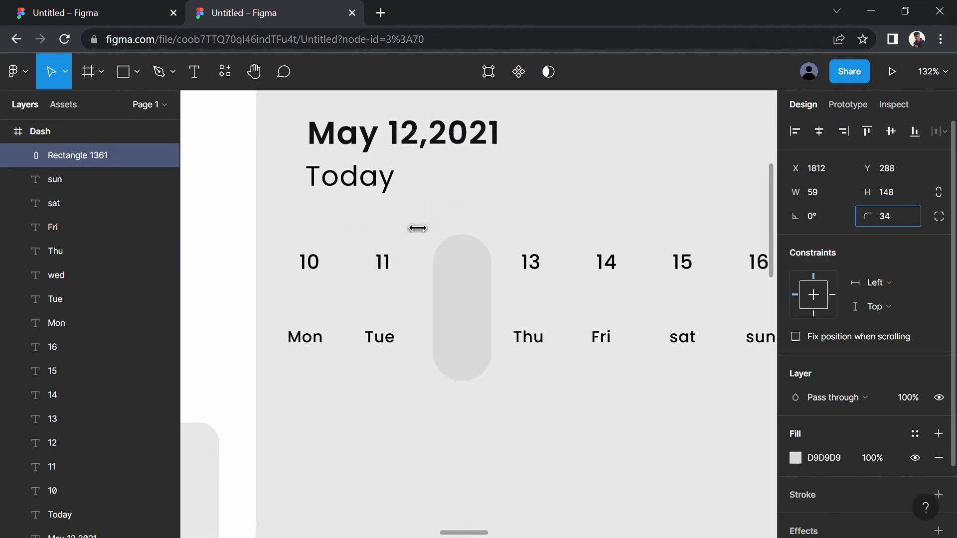
left_click(795, 458)
type("000000")
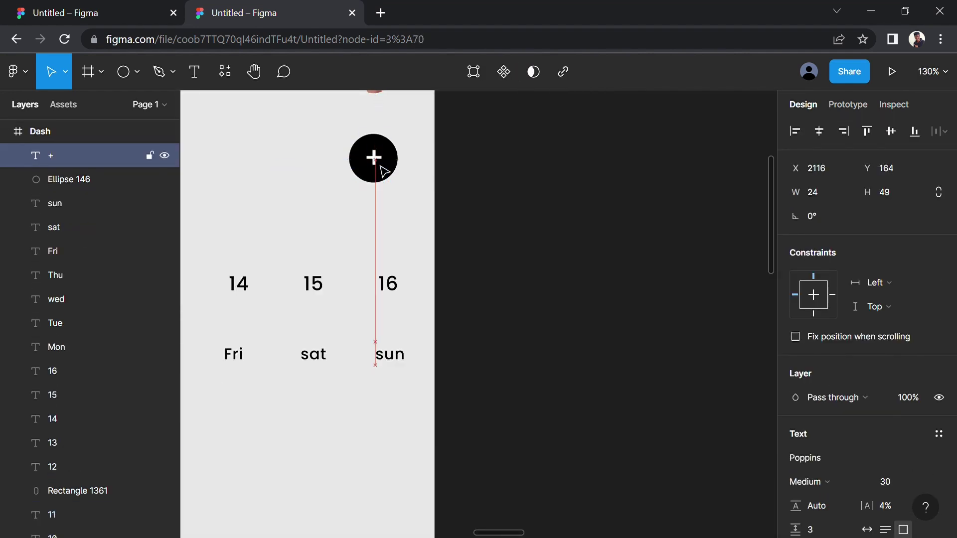
Place the meetings heading, a third black circle, the 01 label and 'Meeting With client' beside circle 01
left_click_drag(252, 362, 445, 233)
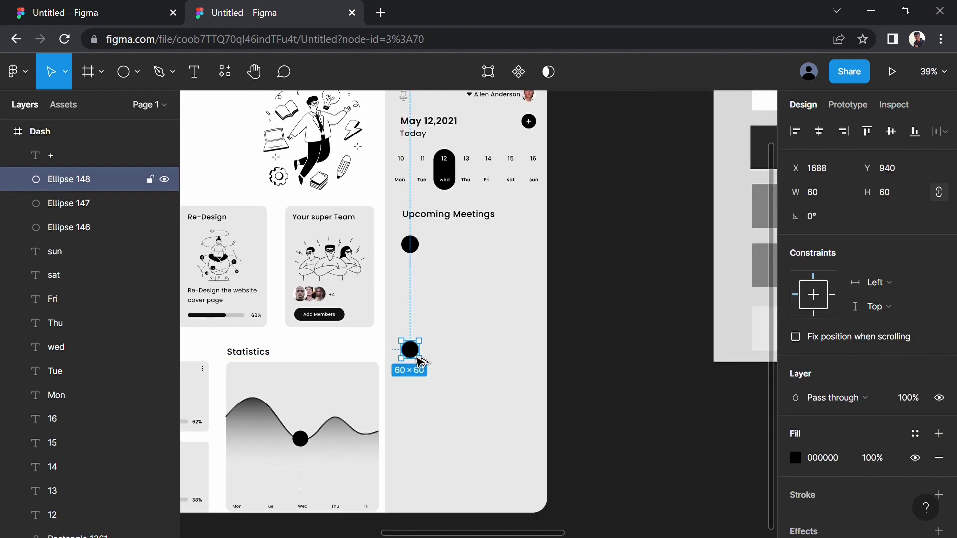
left_click_drag(410, 351, 419, 497)
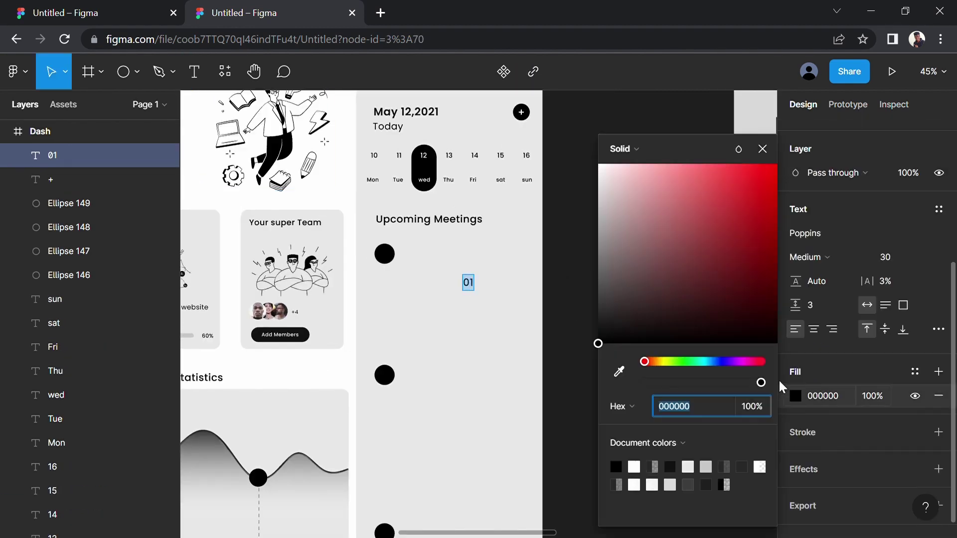
left_click_drag(391, 262, 384, 375)
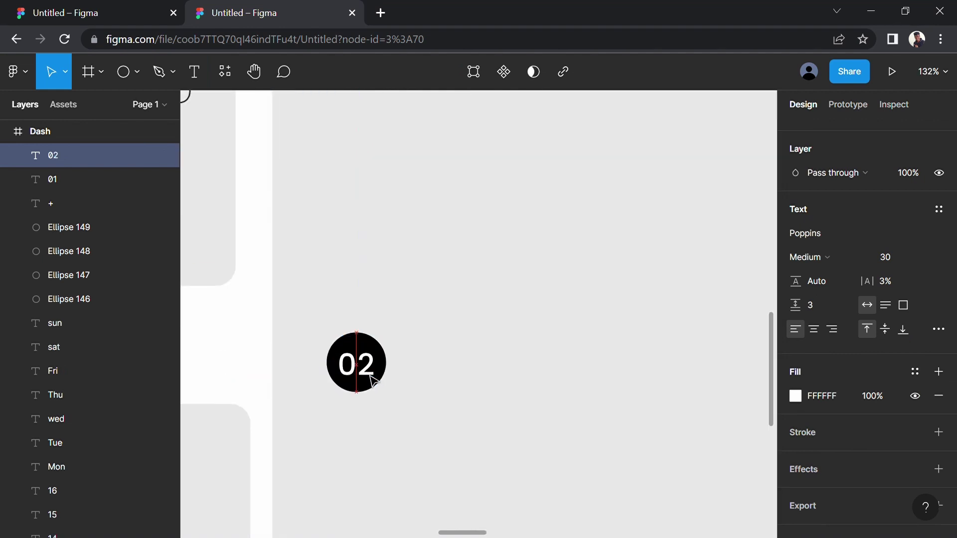
left_click_drag(568, 271, 489, 200)
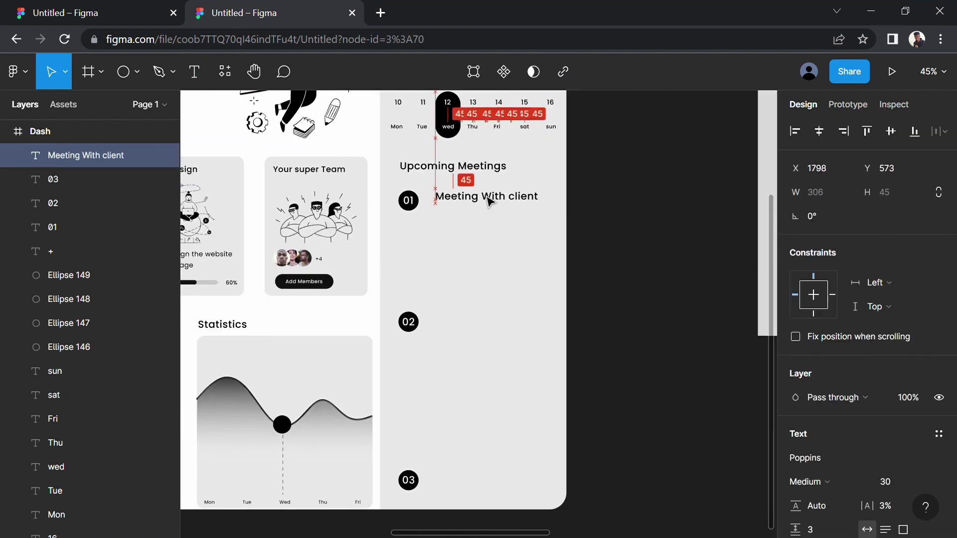
Add a '12' text label, copy the meeting entry to slot 02, and give the line a dashed stroke
key("t")
left_click(474, 283)
type("12:00 PM | Today")
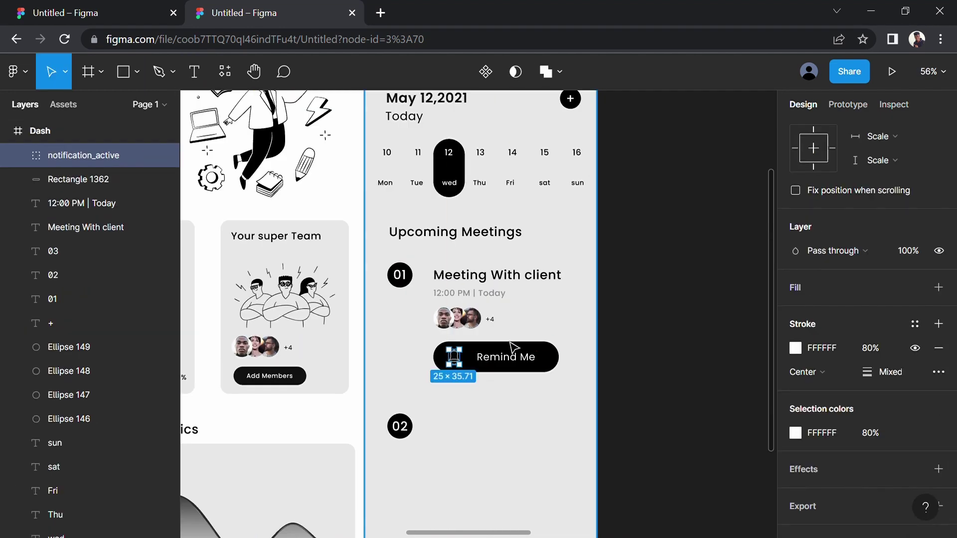
left_click_drag(481, 338, 481, 427)
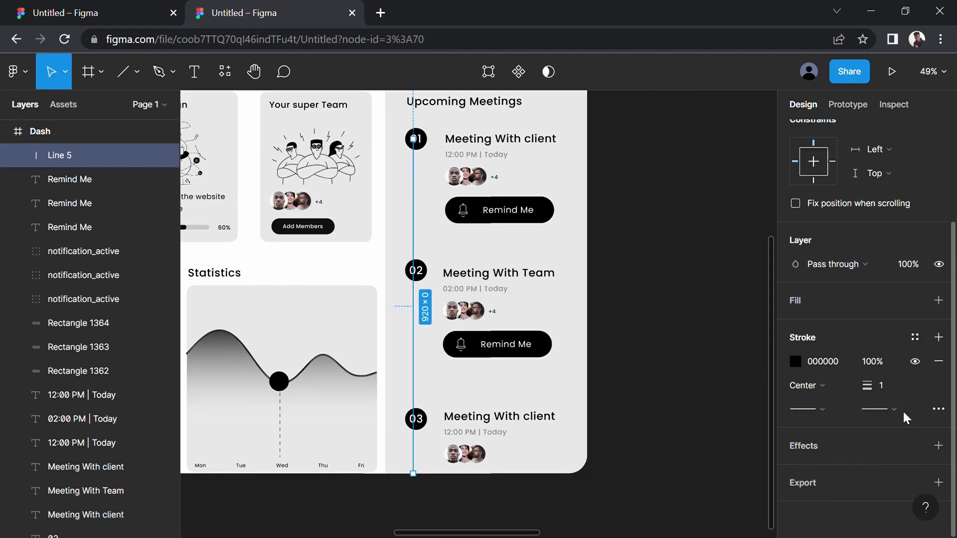
left_click(939, 409)
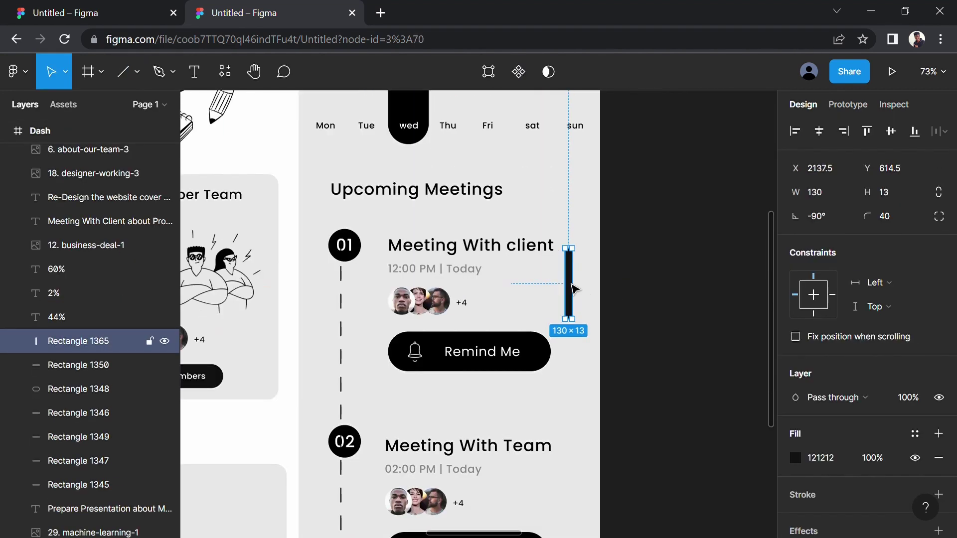
Paste a copy of the scroll bar rectangle and give it a white FFFFFF fill as the track
scroll(591, 312, "up", 2)
key("ctrl+v")
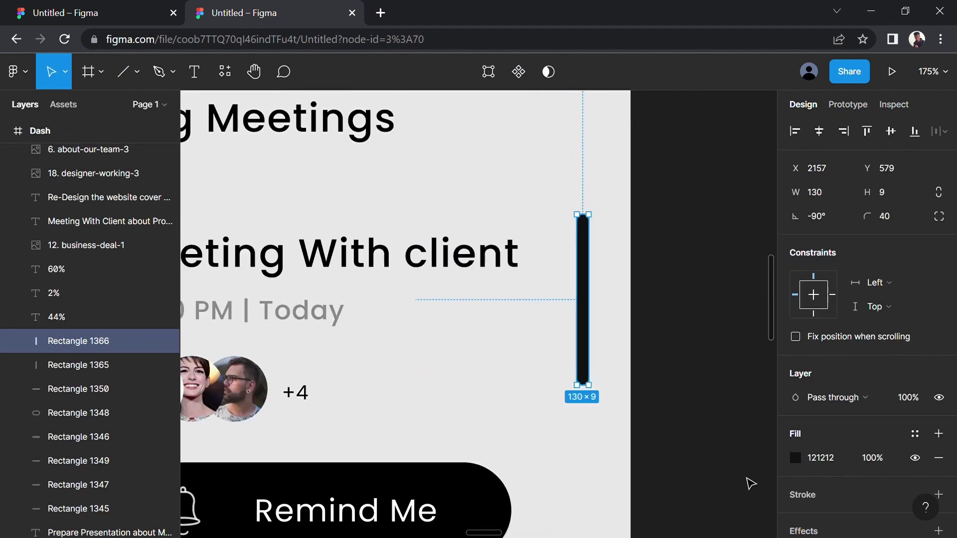
left_click(796, 458)
key("Escape")
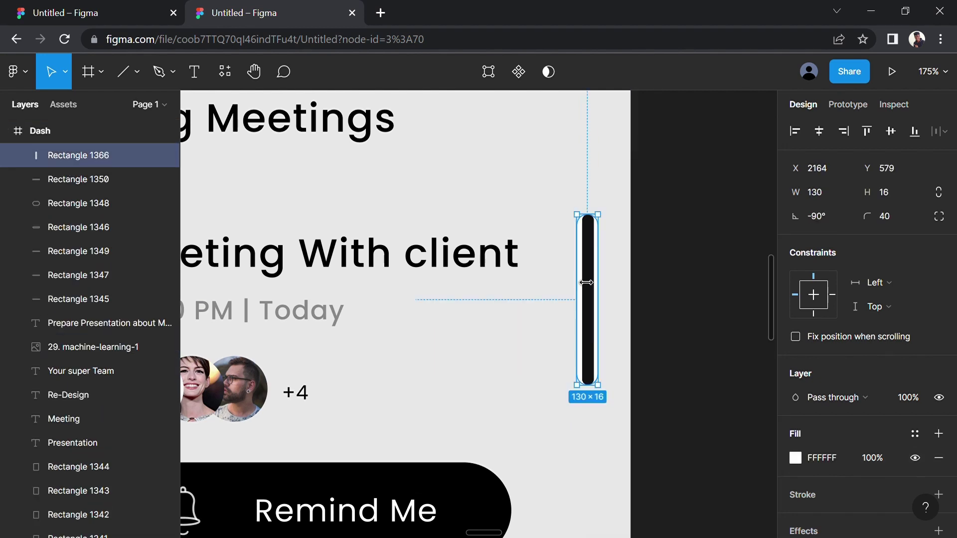
Adjust the other rectangle's fill as the dark thumb, then view the whole dashboard
left_click(611, 228)
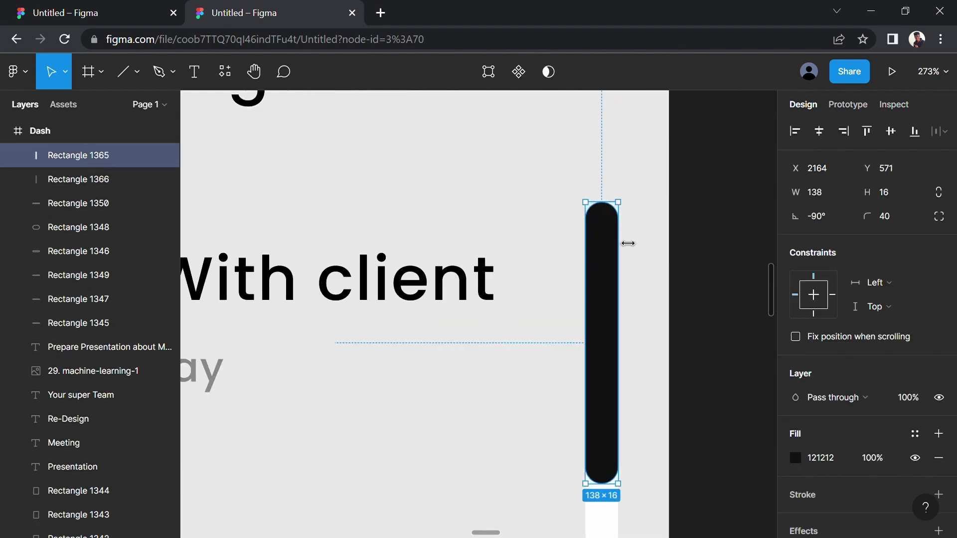
scroll(606, 250, "down", 3)
scroll(606, 249, "up", 3)
left_click(796, 457)
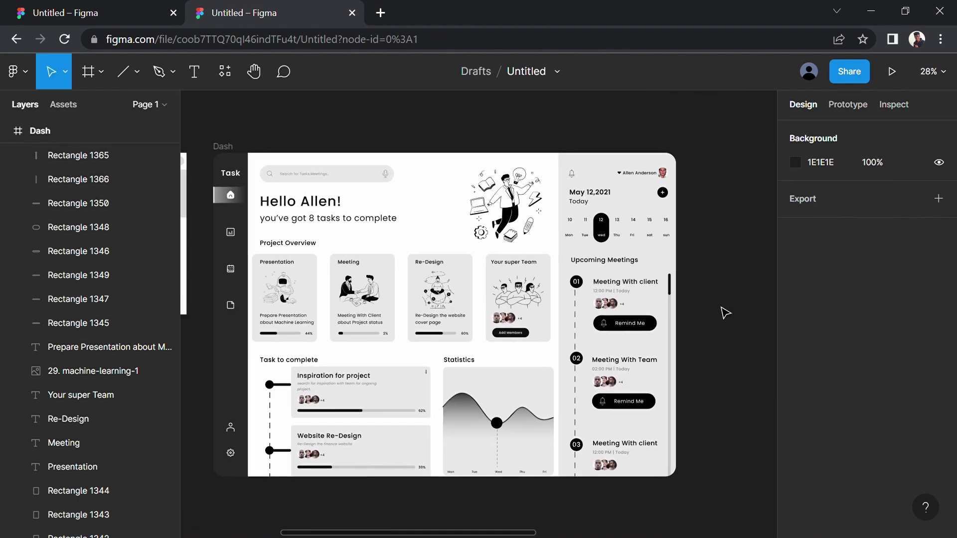
scroll(528, 131, "left", 2)
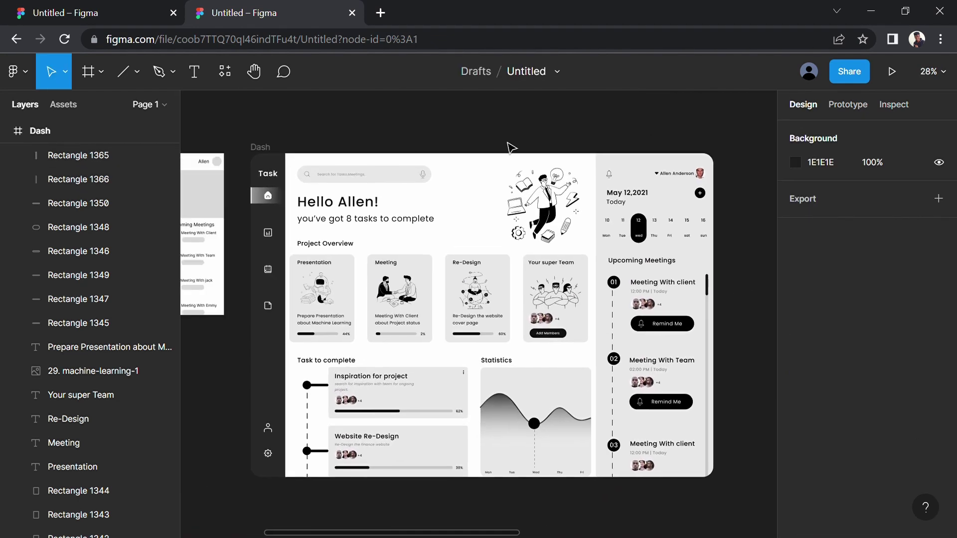
scroll(599, 170, "up", 1)
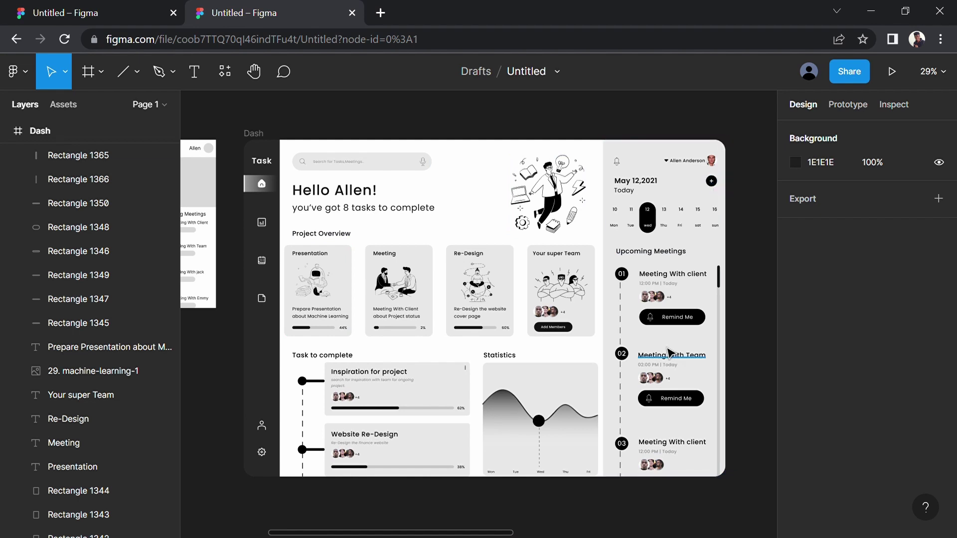